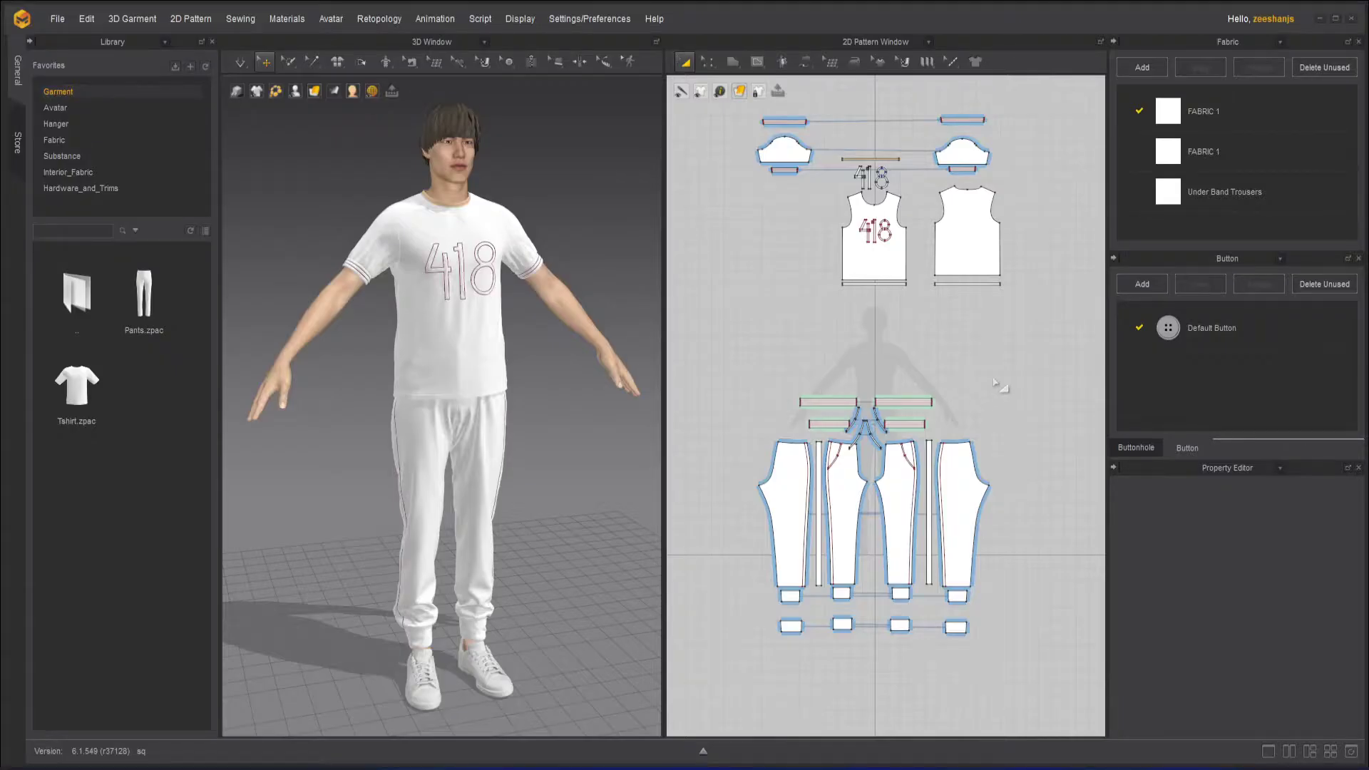
Move all trouser pattern pieces as a group up beside the sleeve and body pieces of the T-shirt.
scroll(956, 403, down, 2)
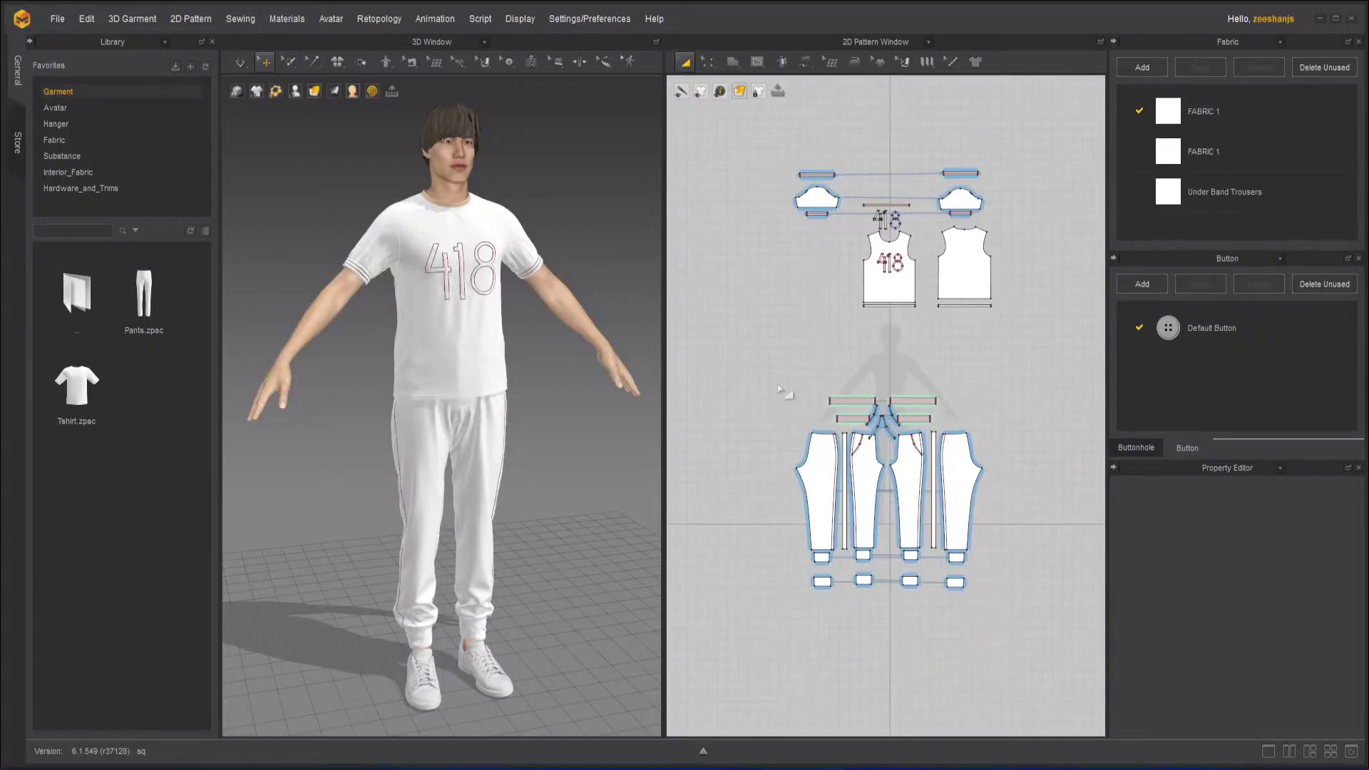
drag(790, 397, 1028, 642)
drag(959, 509, 748, 253)
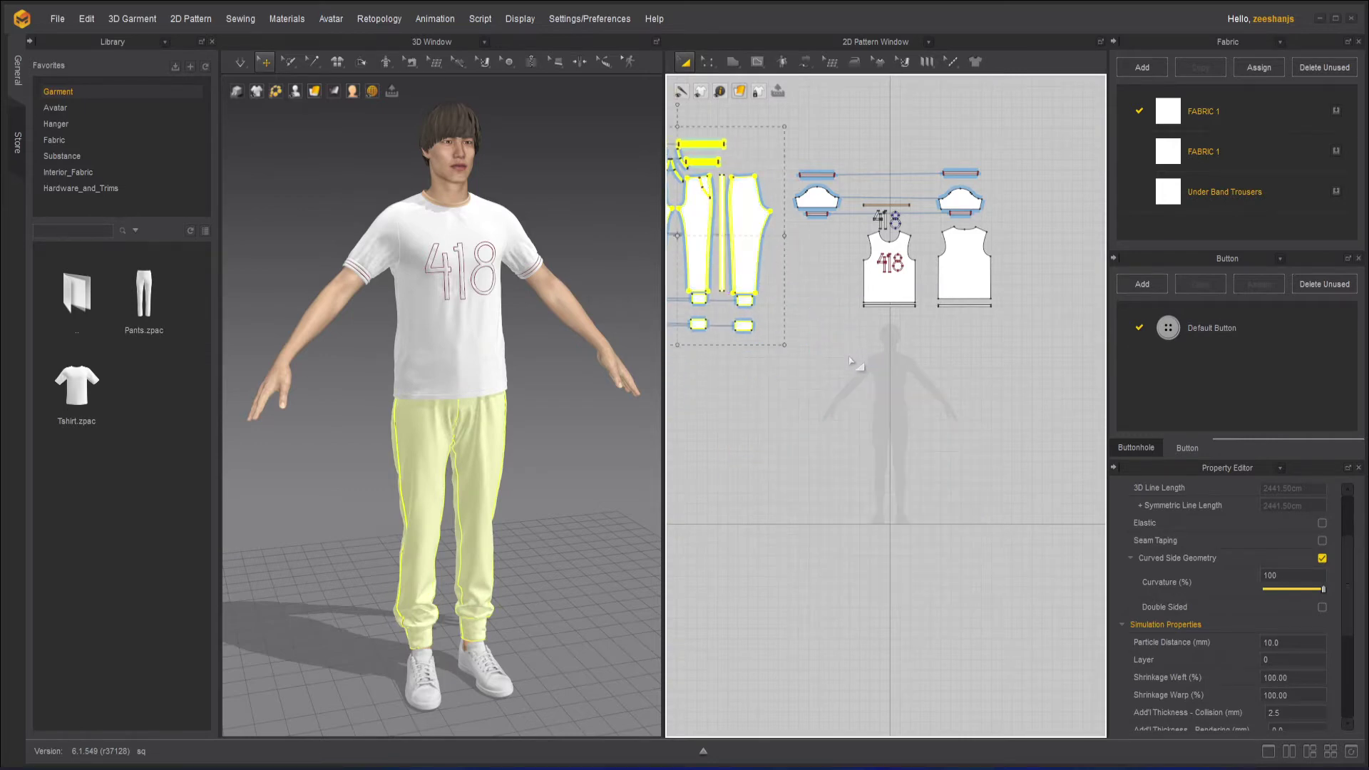
Hide all trouser and T-shirt patterns in the 3D view and clear the selection.
middle_drag(863, 363, 987, 421)
scroll(931, 400, down, 1)
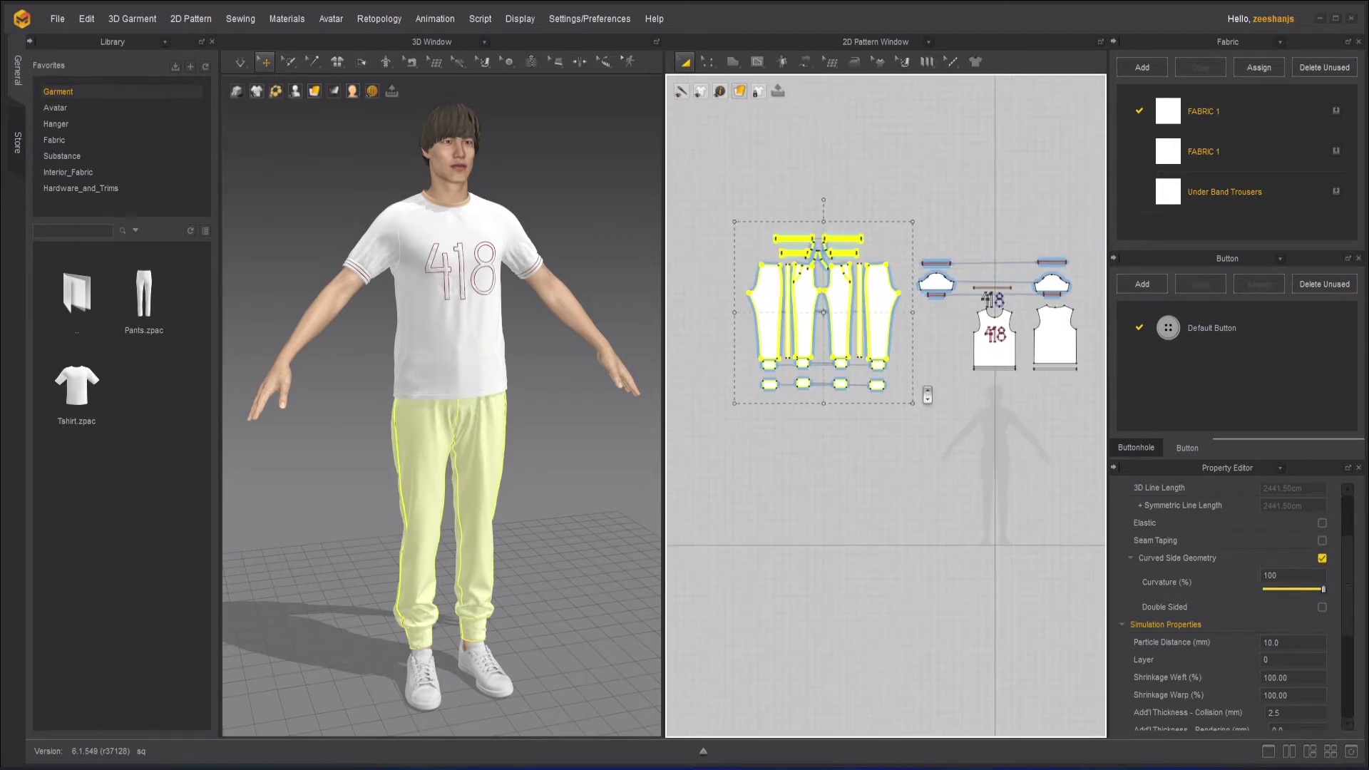
drag(713, 167, 1100, 423)
right_click(1046, 347)
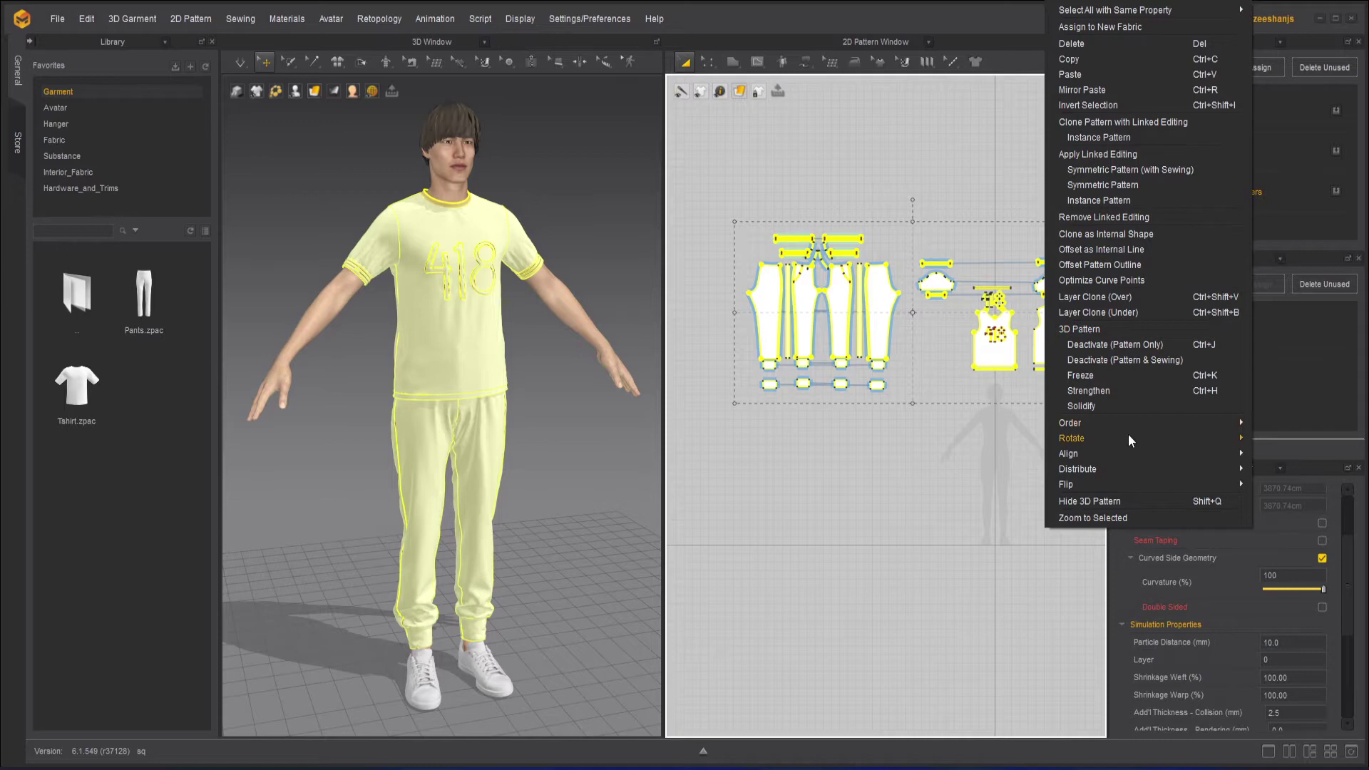
mouse_move(1116, 472)
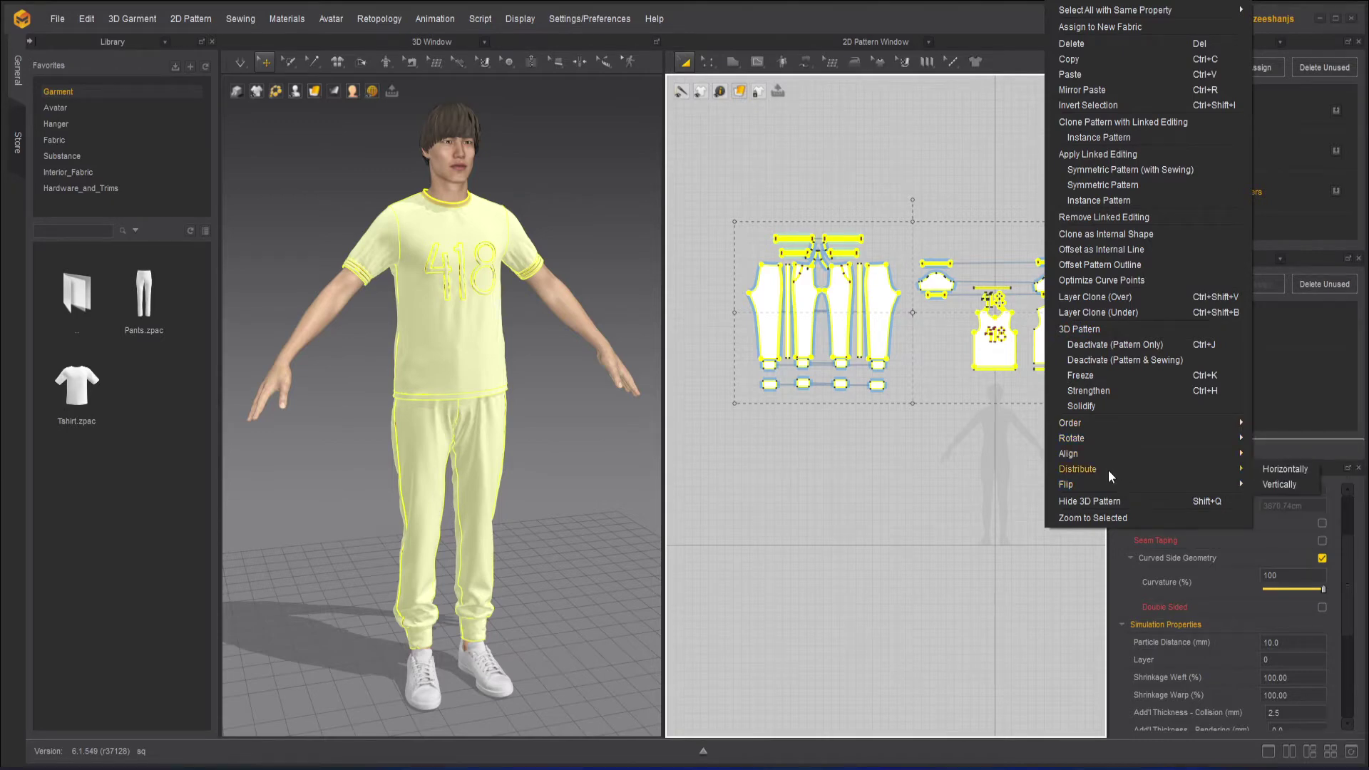
click(1106, 500)
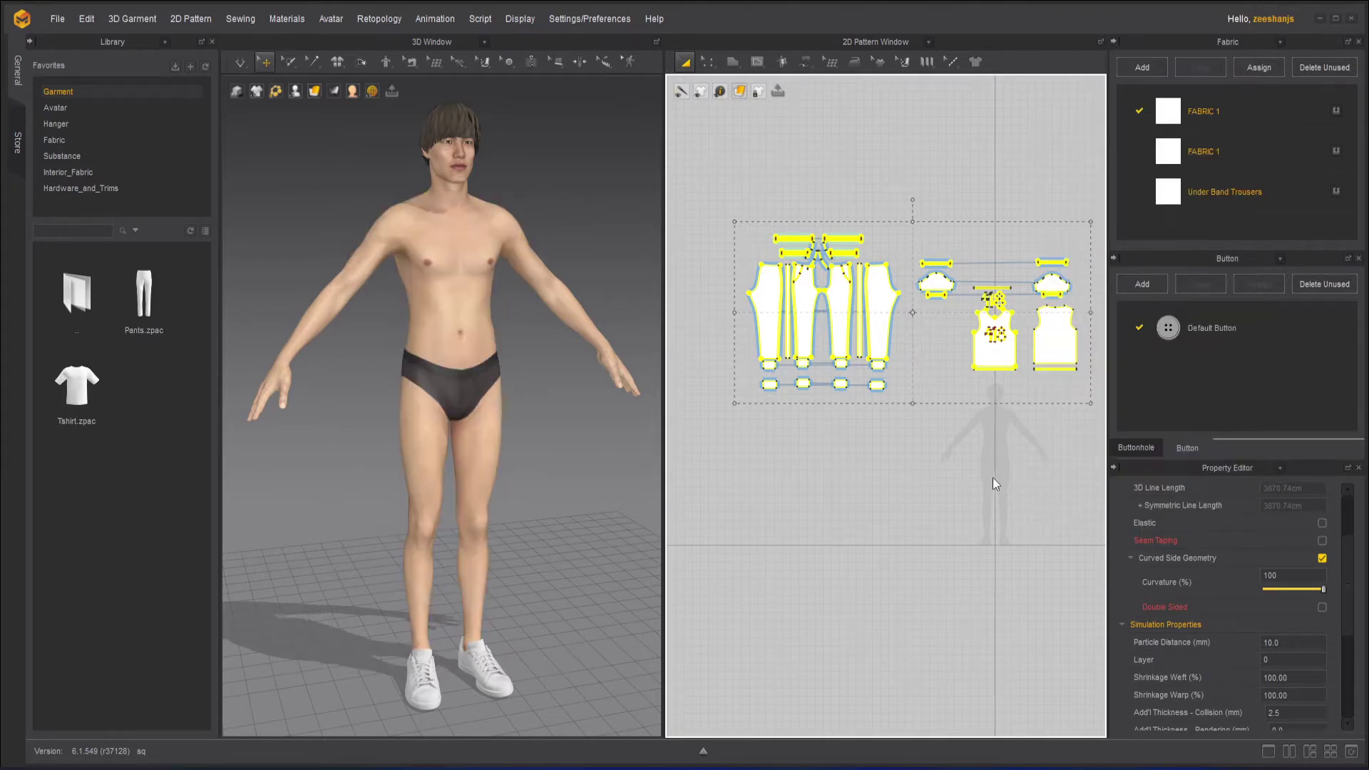
middle_drag(992, 478, 918, 446)
click(923, 450)
Add the image Jacket Patterns.jpg as a background image over the avatar silhouette in the 2D pattern area.
scroll(916, 435, down, 4)
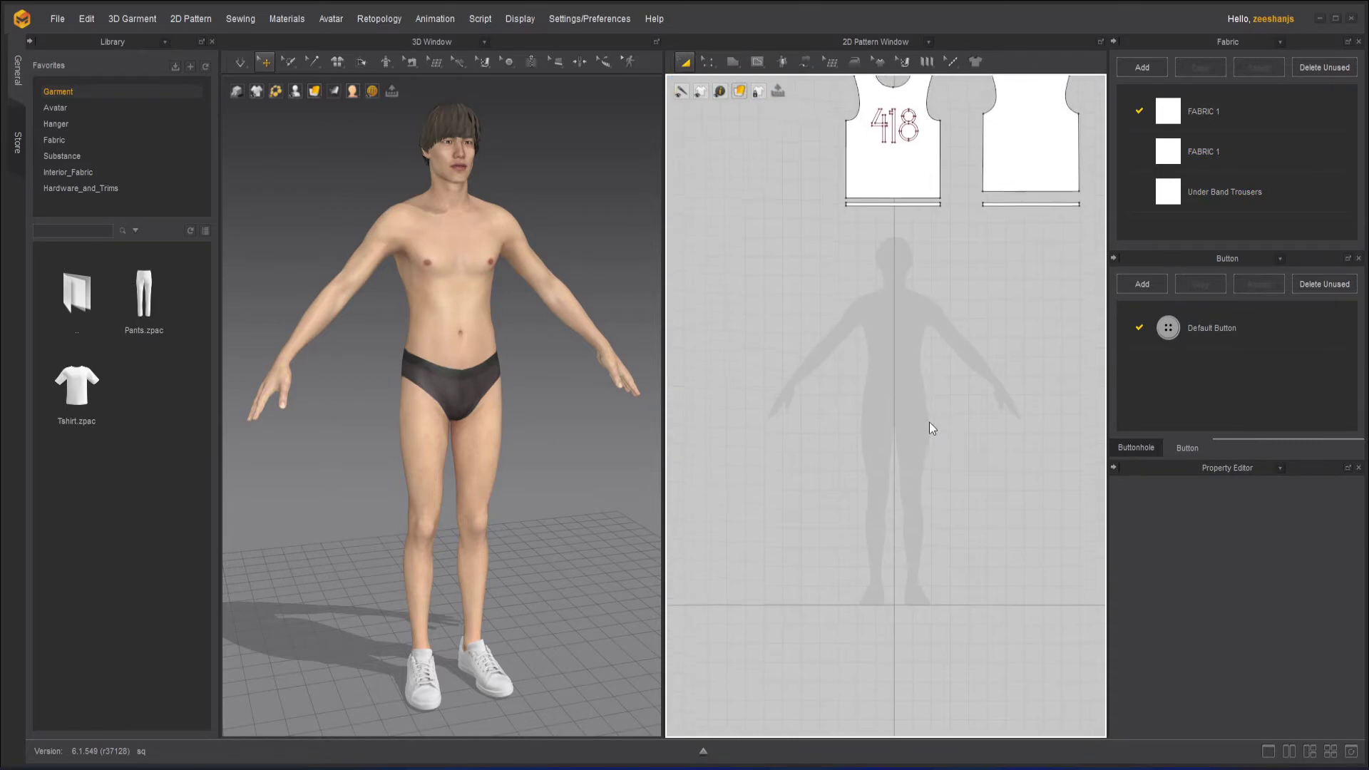
scroll(920, 399, up, 2)
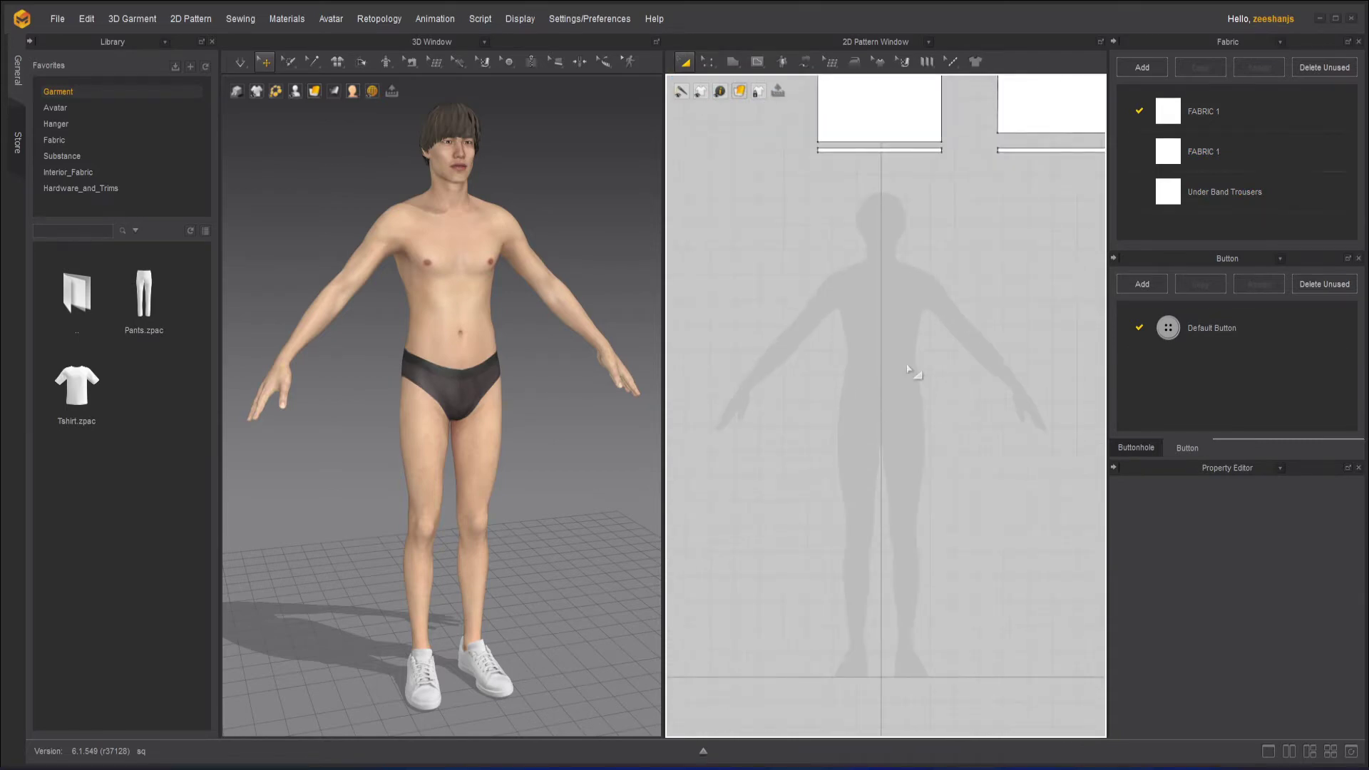
right_click(900, 345)
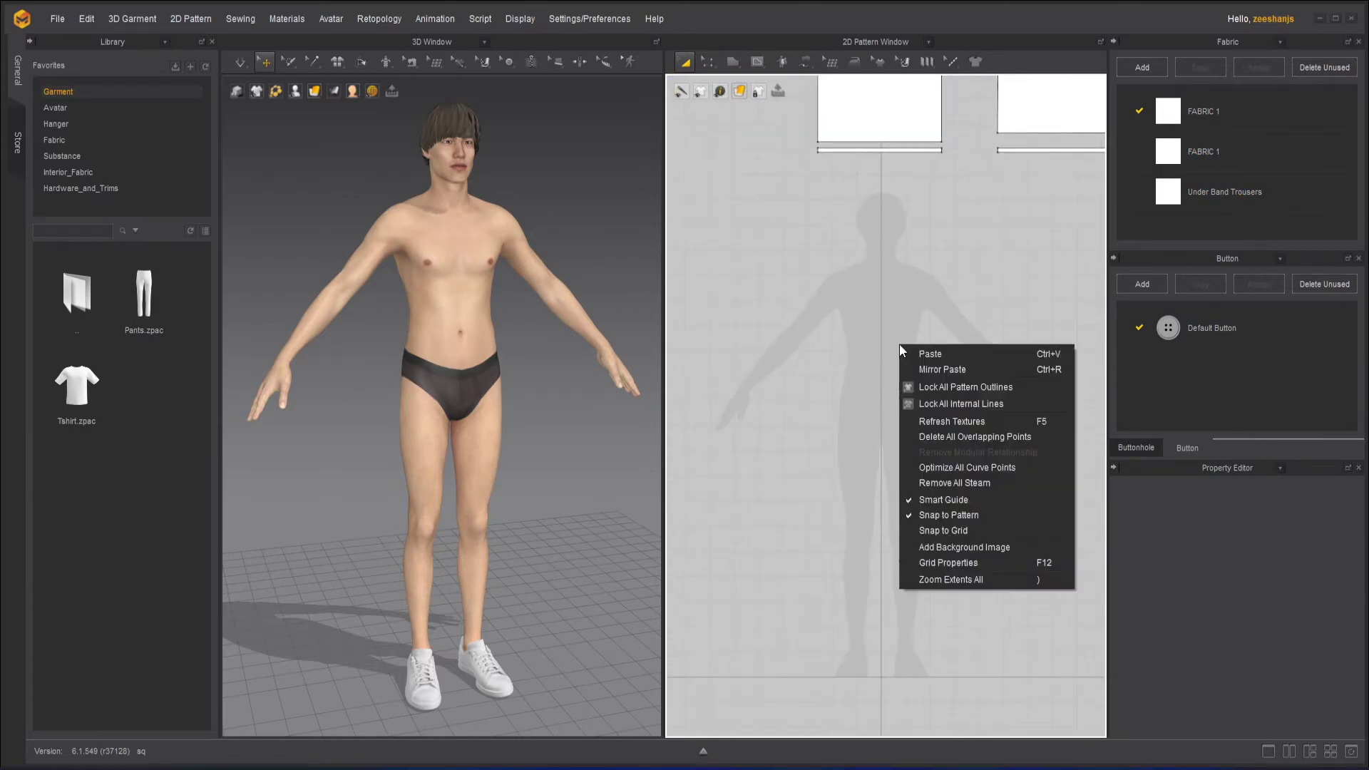
click(983, 547)
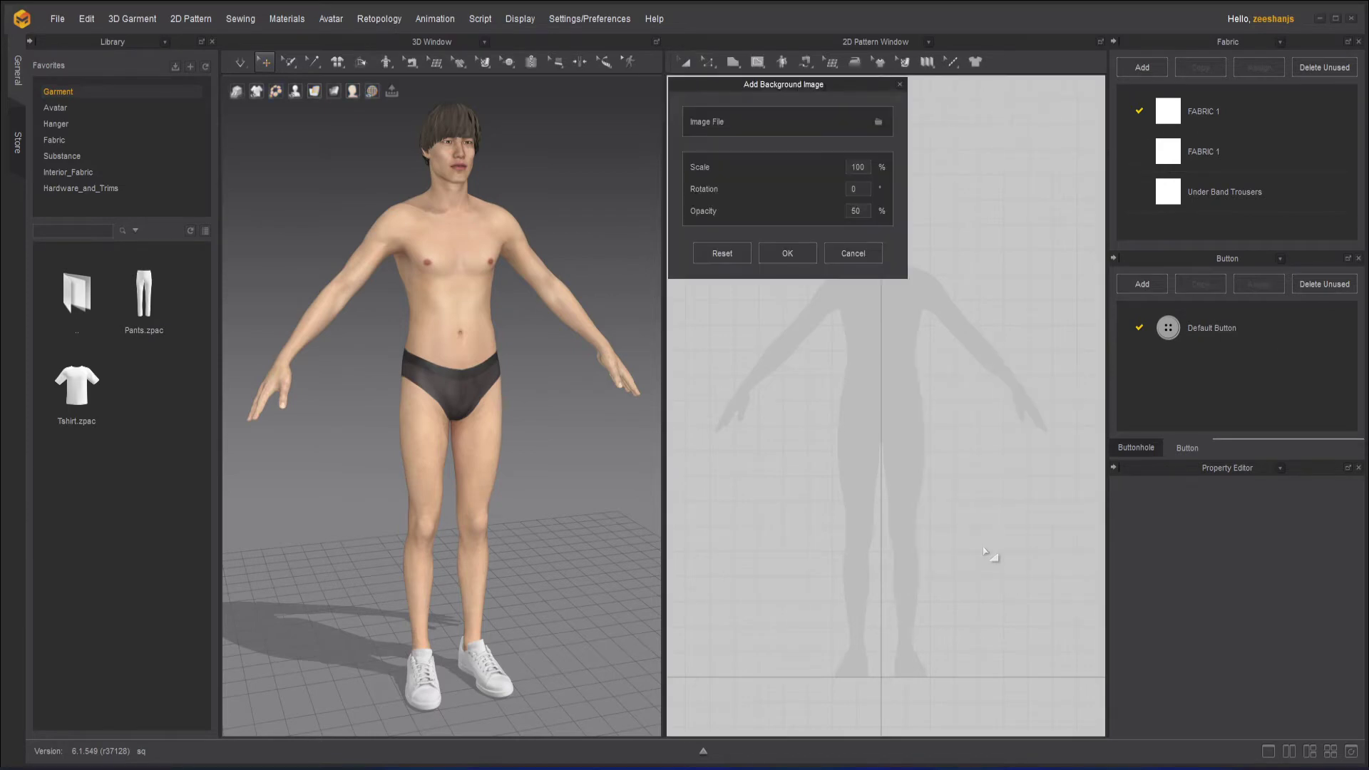
click(879, 122)
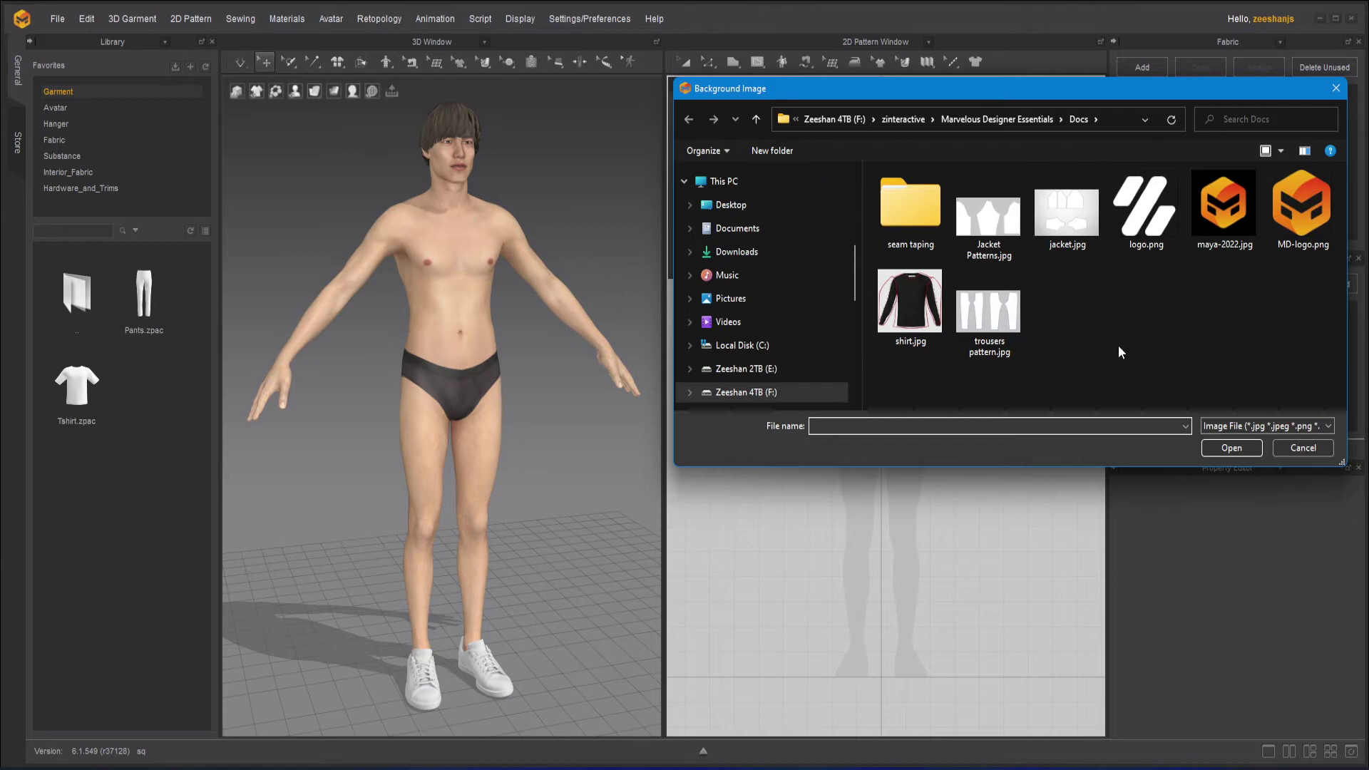
click(991, 228)
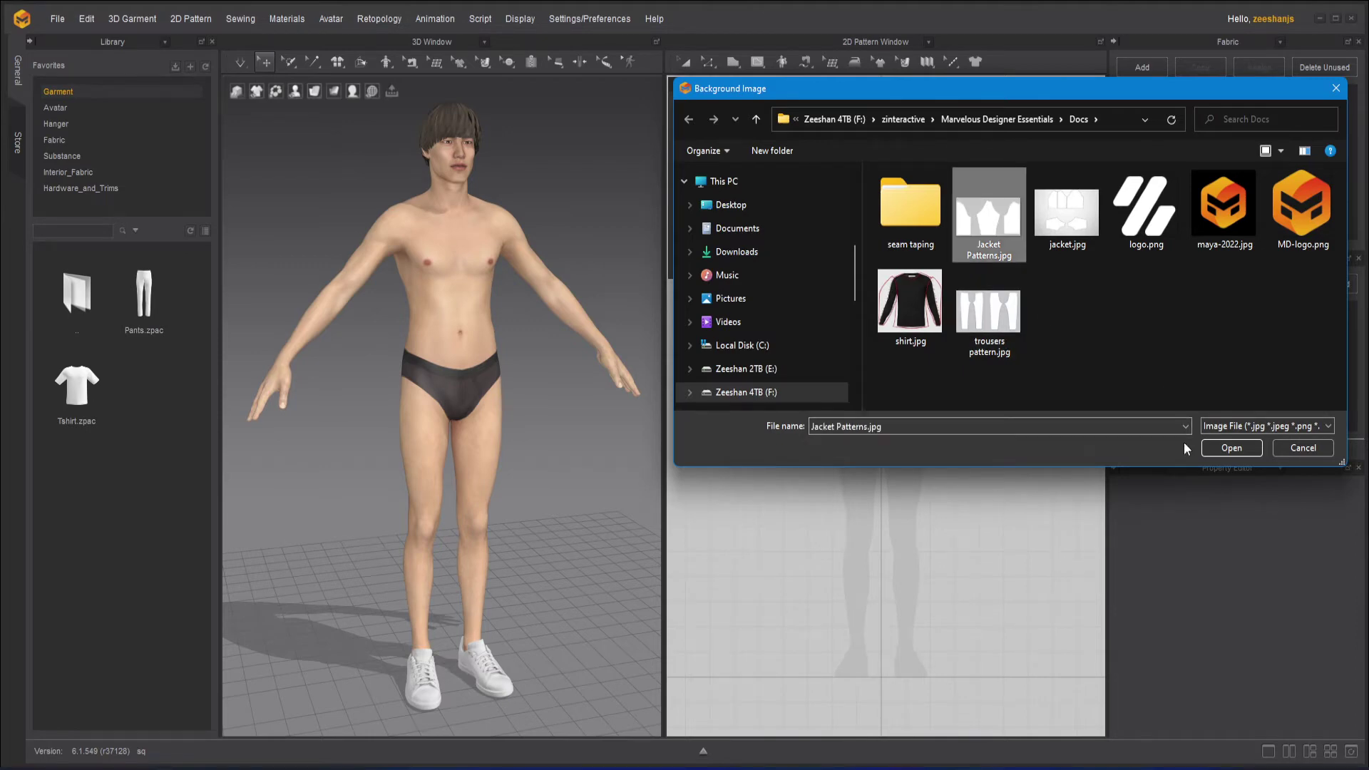
click(1230, 449)
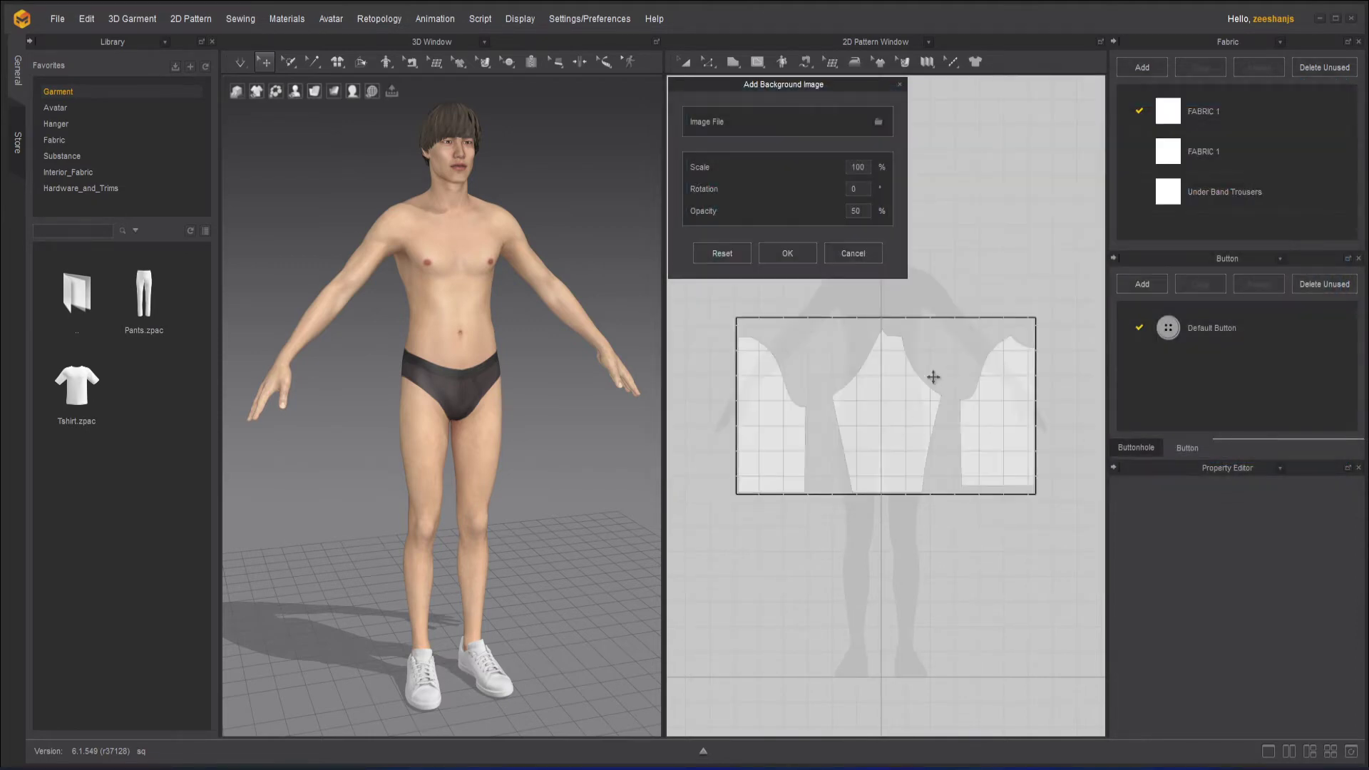
click(793, 253)
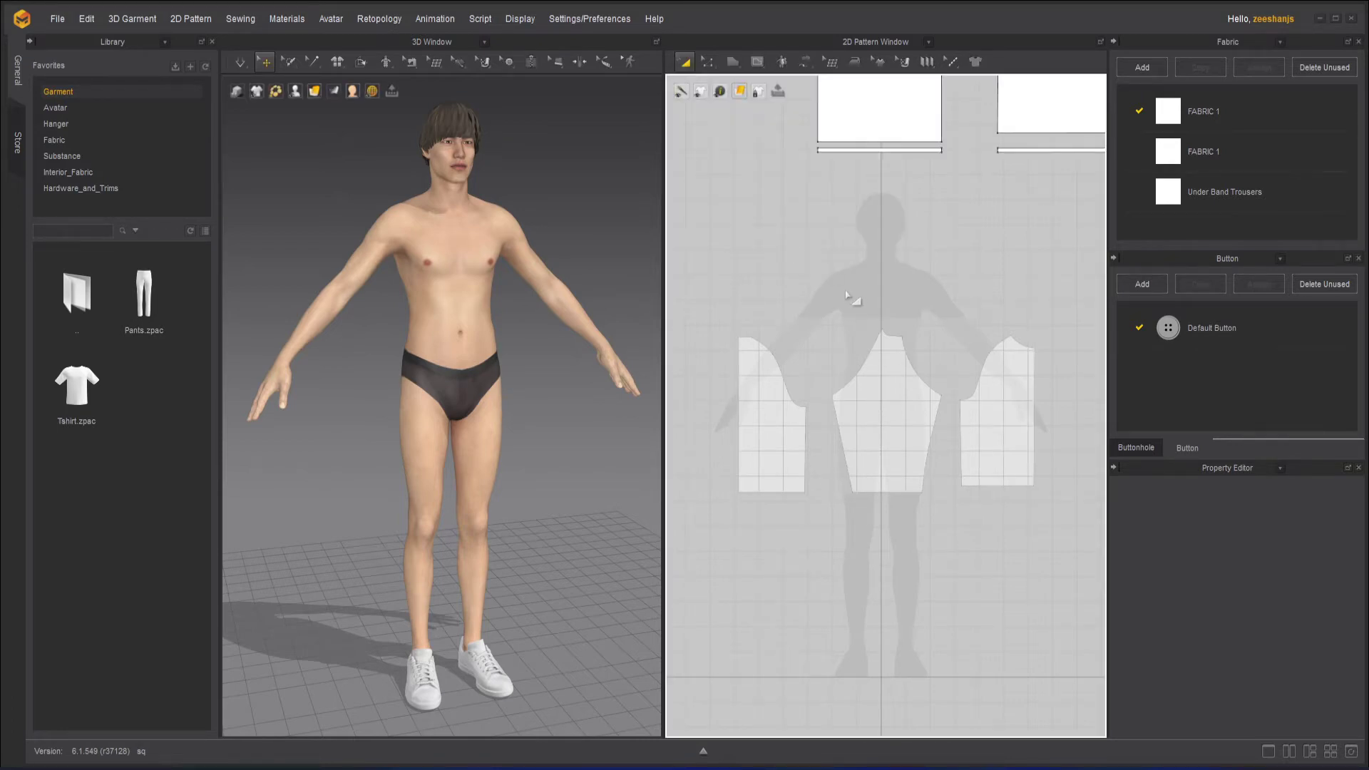
Reposition the background image so the straight edge of its half-body piece lines up with the avatar's vertical centre line.
right_click(845, 291)
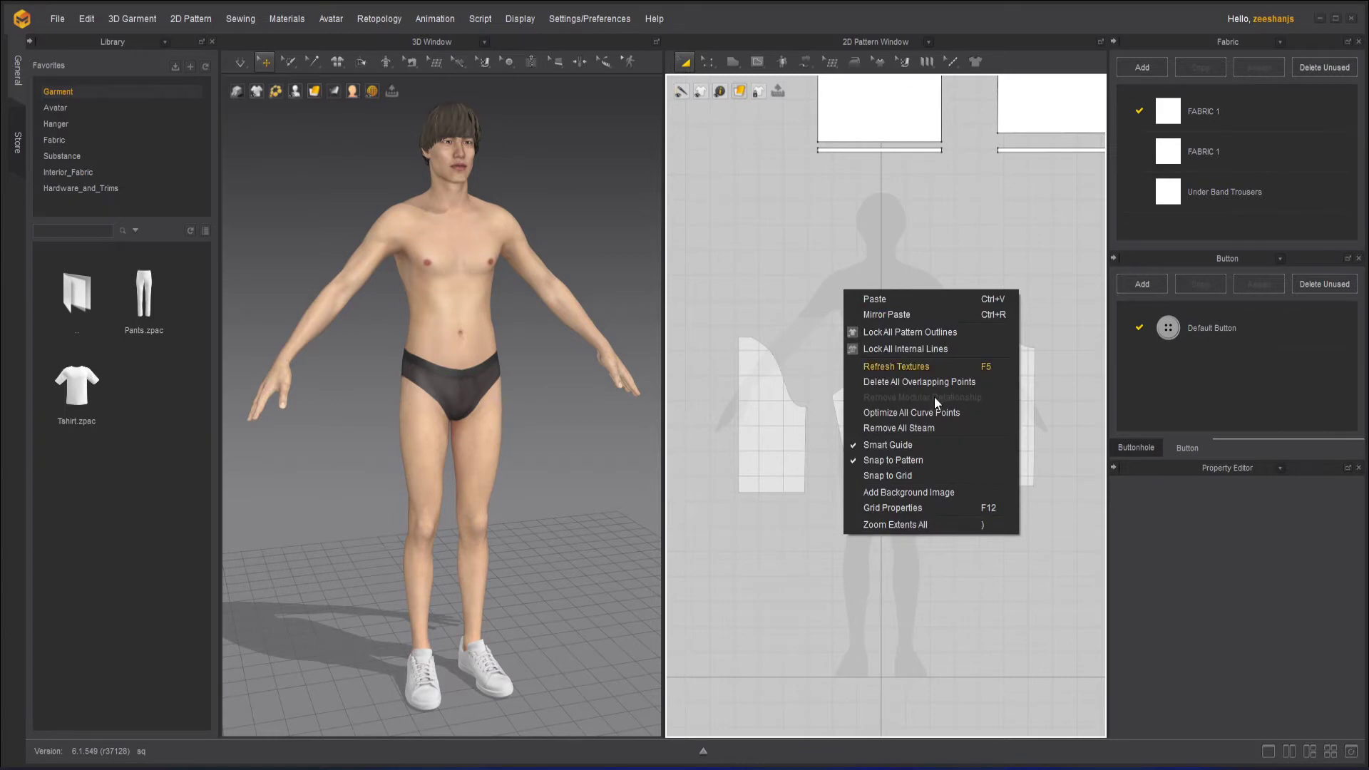
click(922, 497)
drag(904, 425, 855, 356)
middle_drag(944, 488, 994, 578)
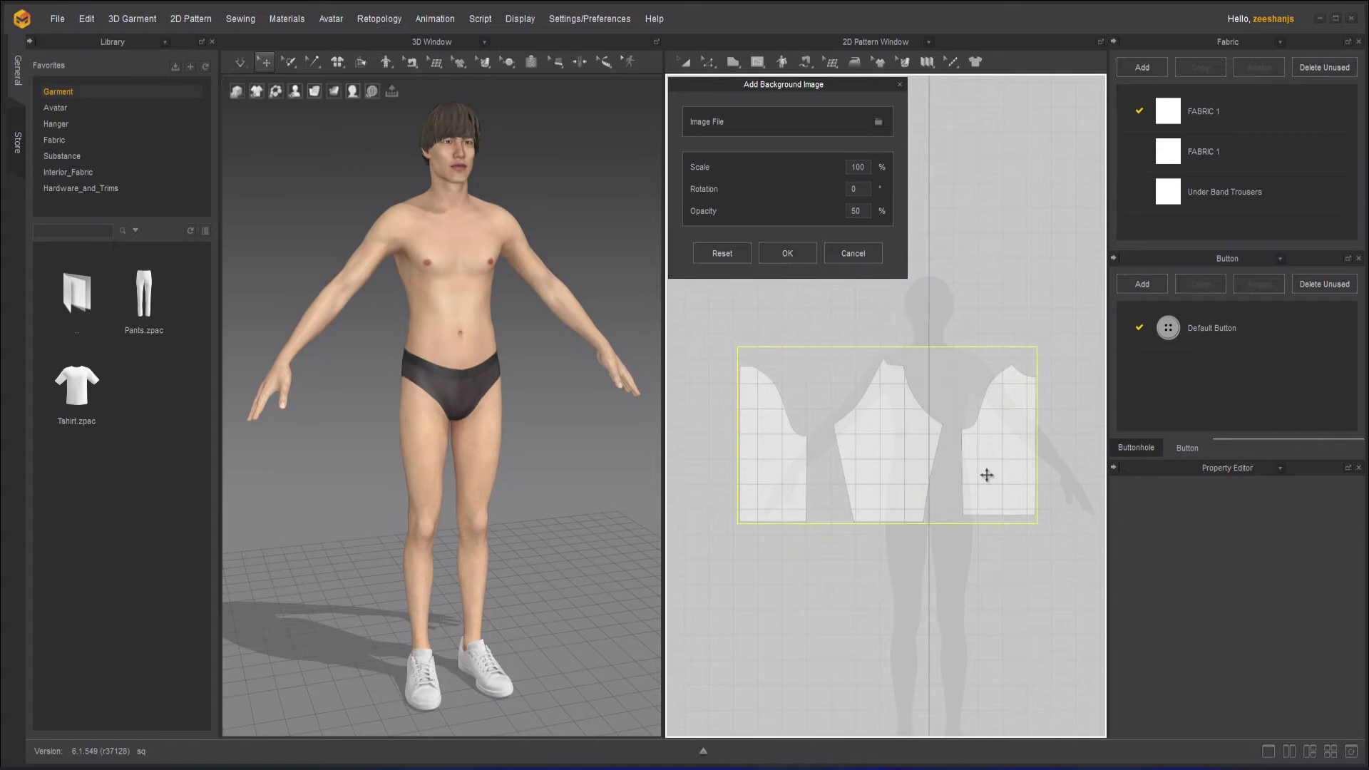
drag(987, 476, 879, 455)
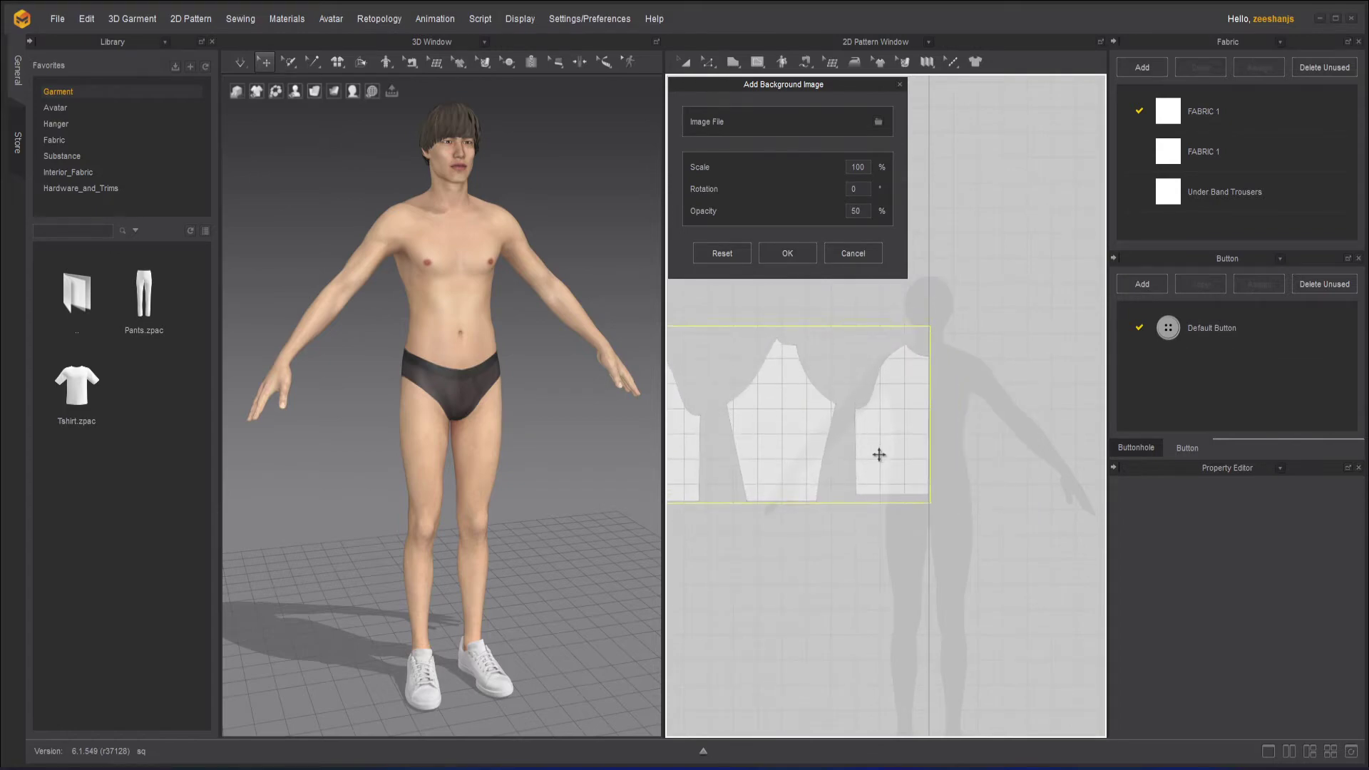
click(799, 256)
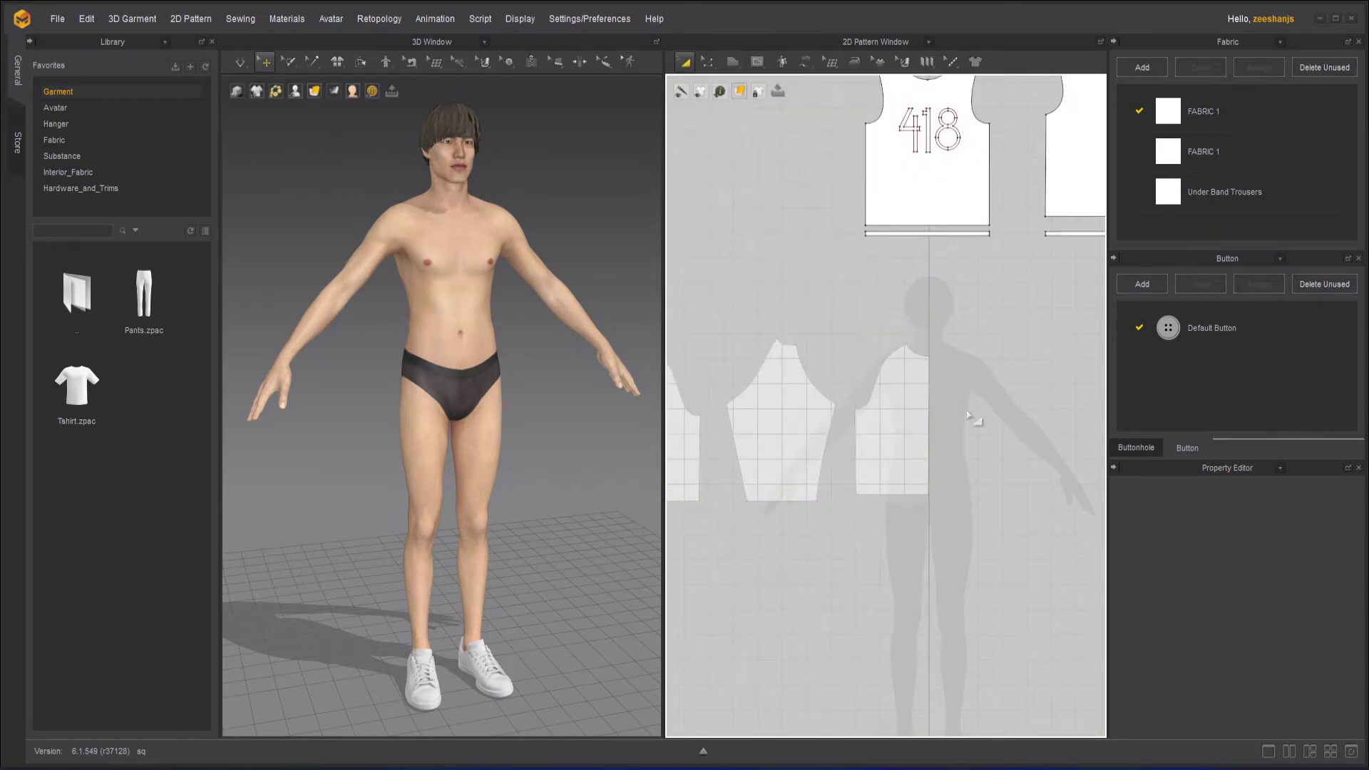
Activate the Polygon pattern tool for tracing the half-body piece beside the centre line.
scroll(936, 428, up, 2)
scroll(901, 339, up, 2)
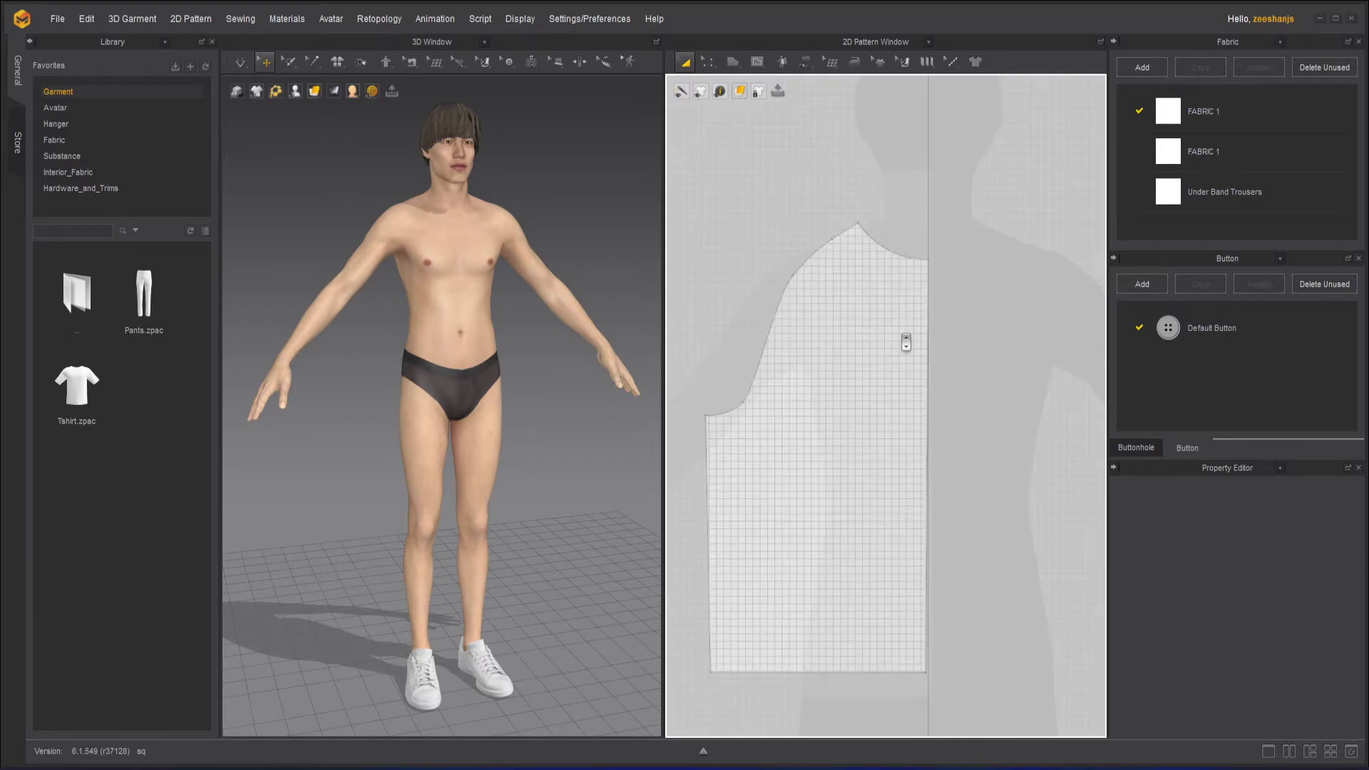
scroll(952, 335, down, 2)
middle_drag(951, 330, 988, 313)
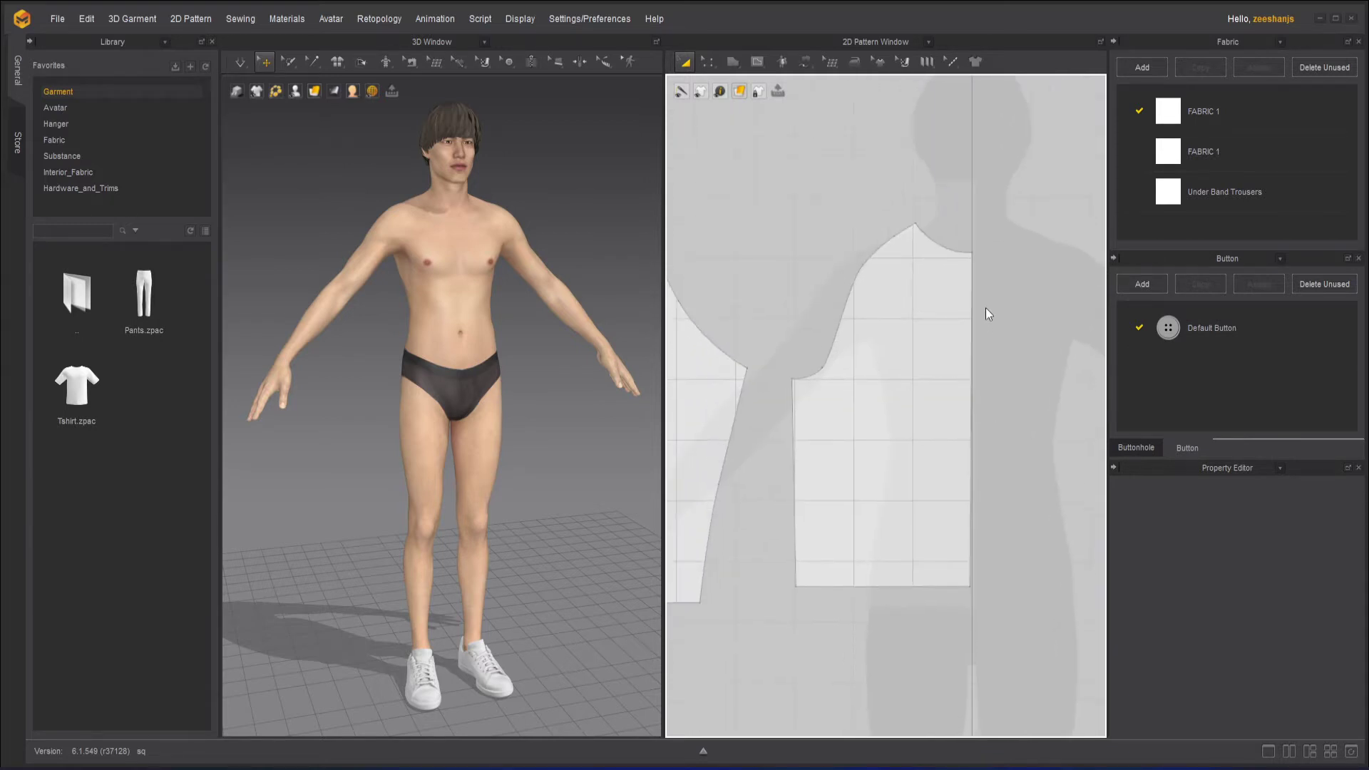
scroll(990, 316, up, 3)
click(732, 61)
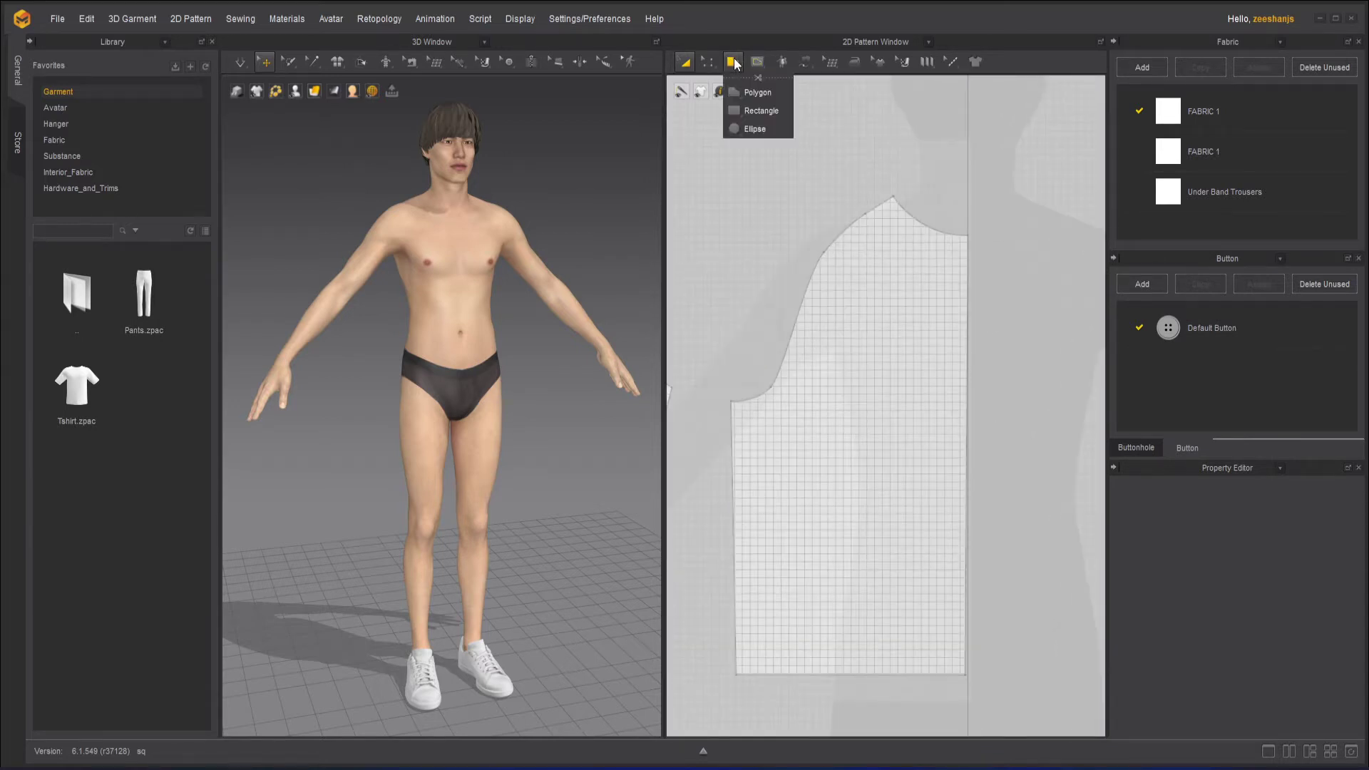
click(756, 93)
Examine the outlines of the half-body and sleeve pieces in the background image.
scroll(939, 165, up, 3)
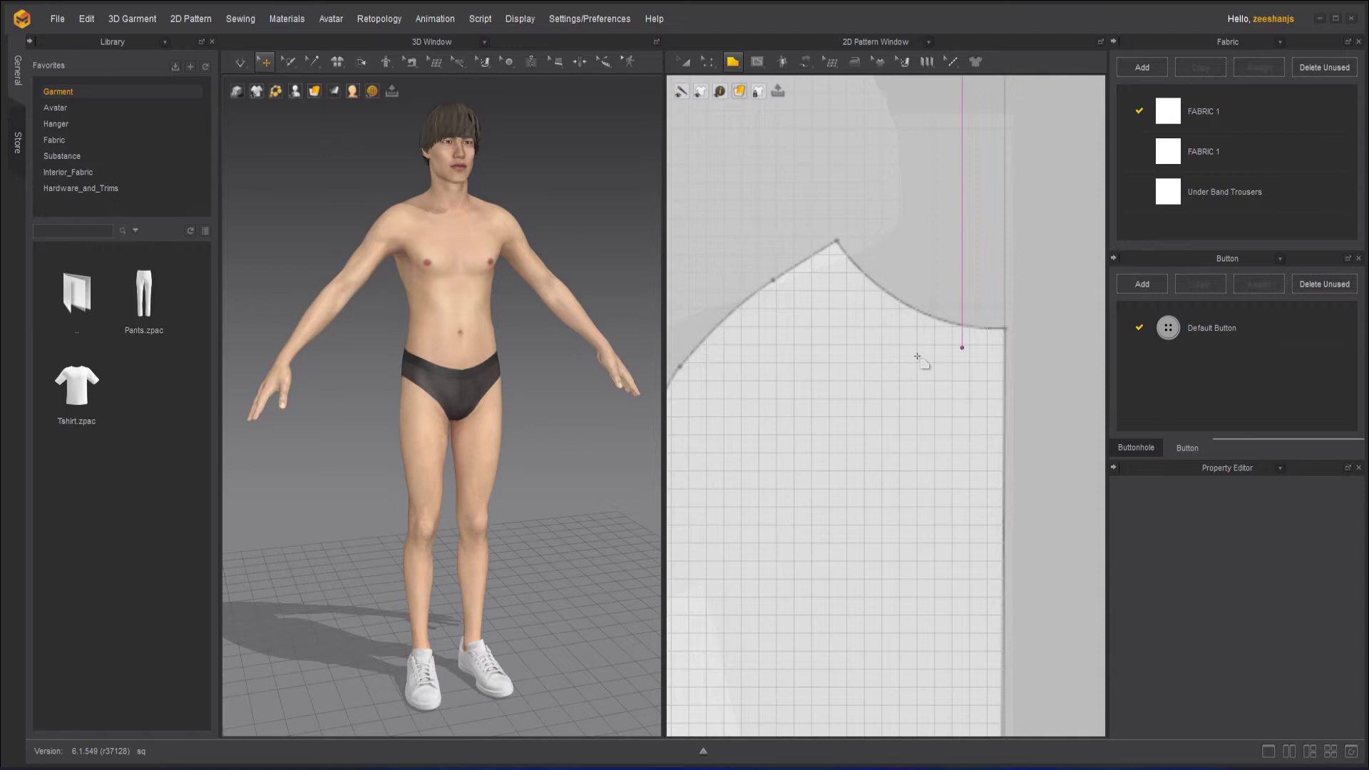
middle_drag(900, 371, 1009, 213)
scroll(989, 263, down, 4)
middle_drag(931, 356, 959, 374)
scroll(959, 376, down, 3)
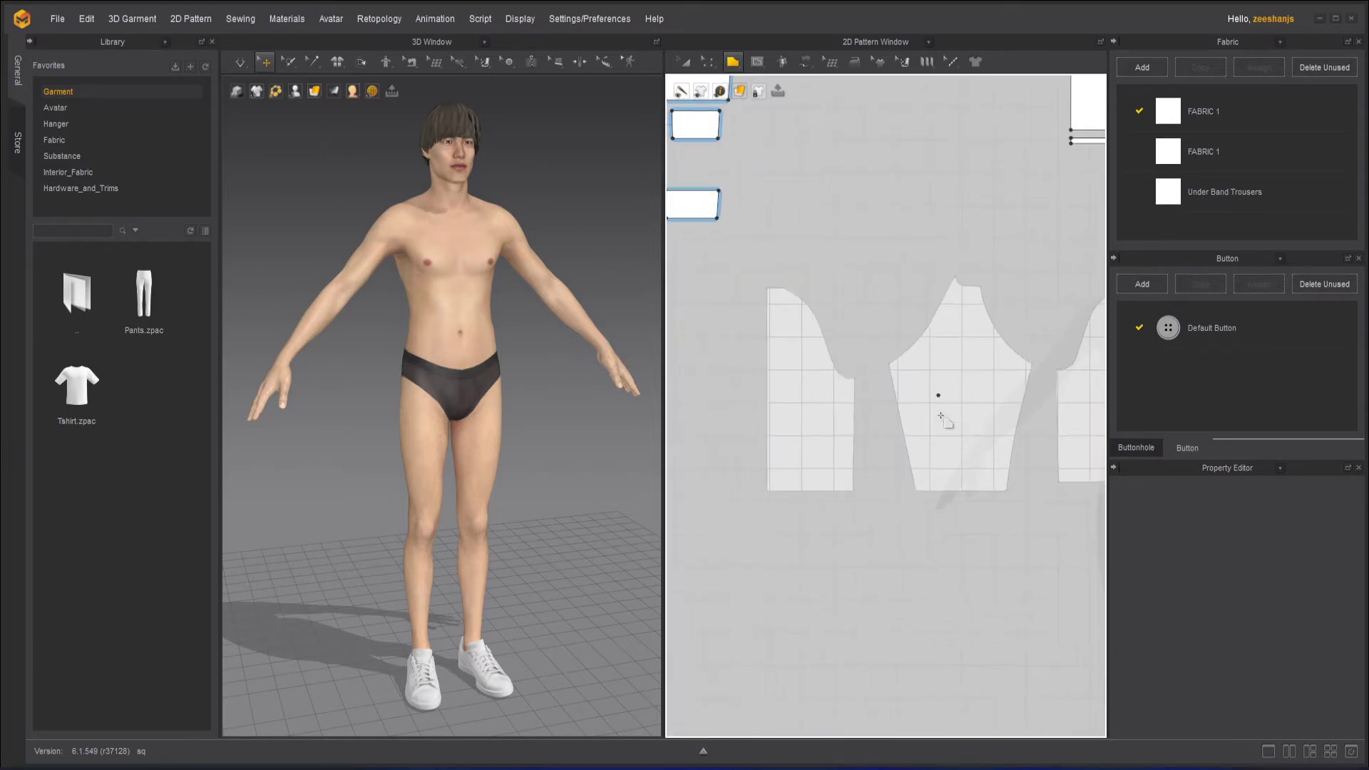
scroll(975, 406, up, 1)
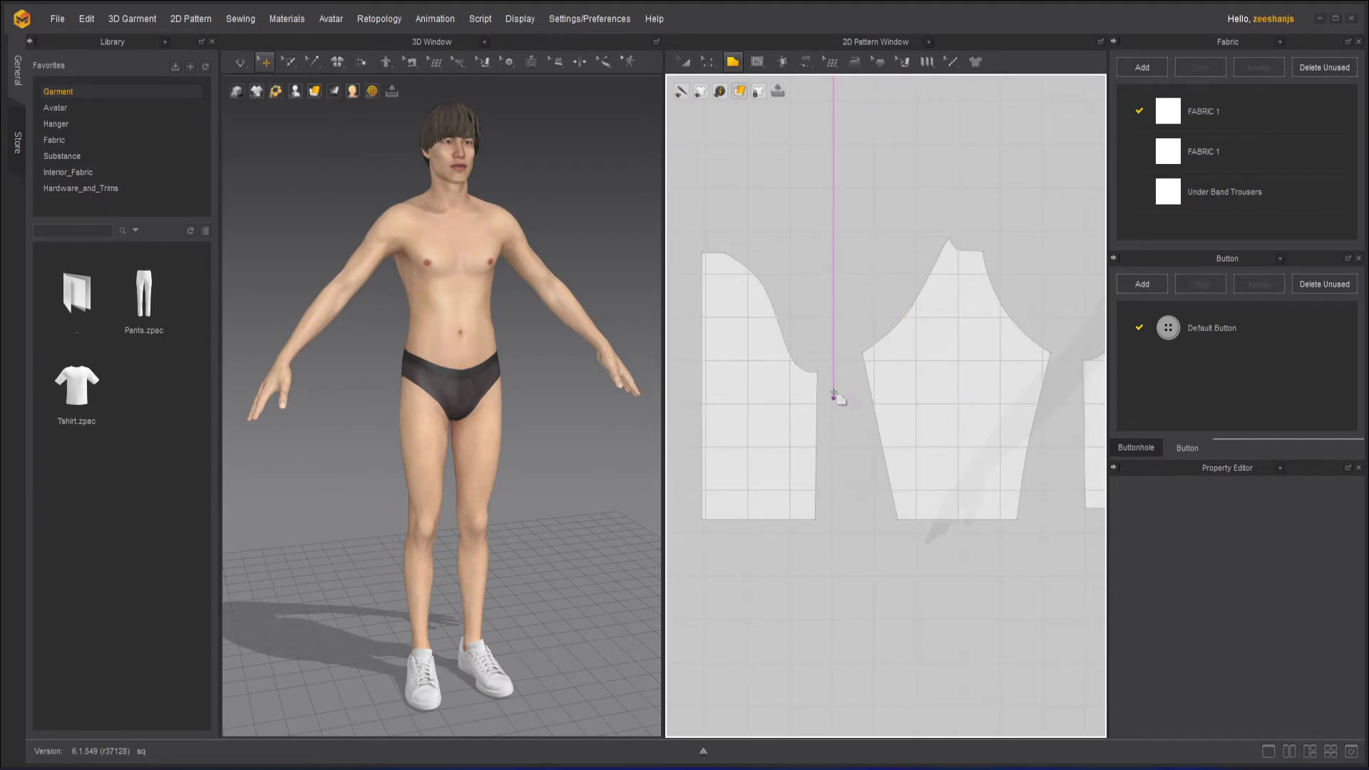
middle_drag(823, 399, 934, 390)
middle_drag(1049, 409, 654, 445)
scroll(931, 332, up, 1)
scroll(936, 321, up, 3)
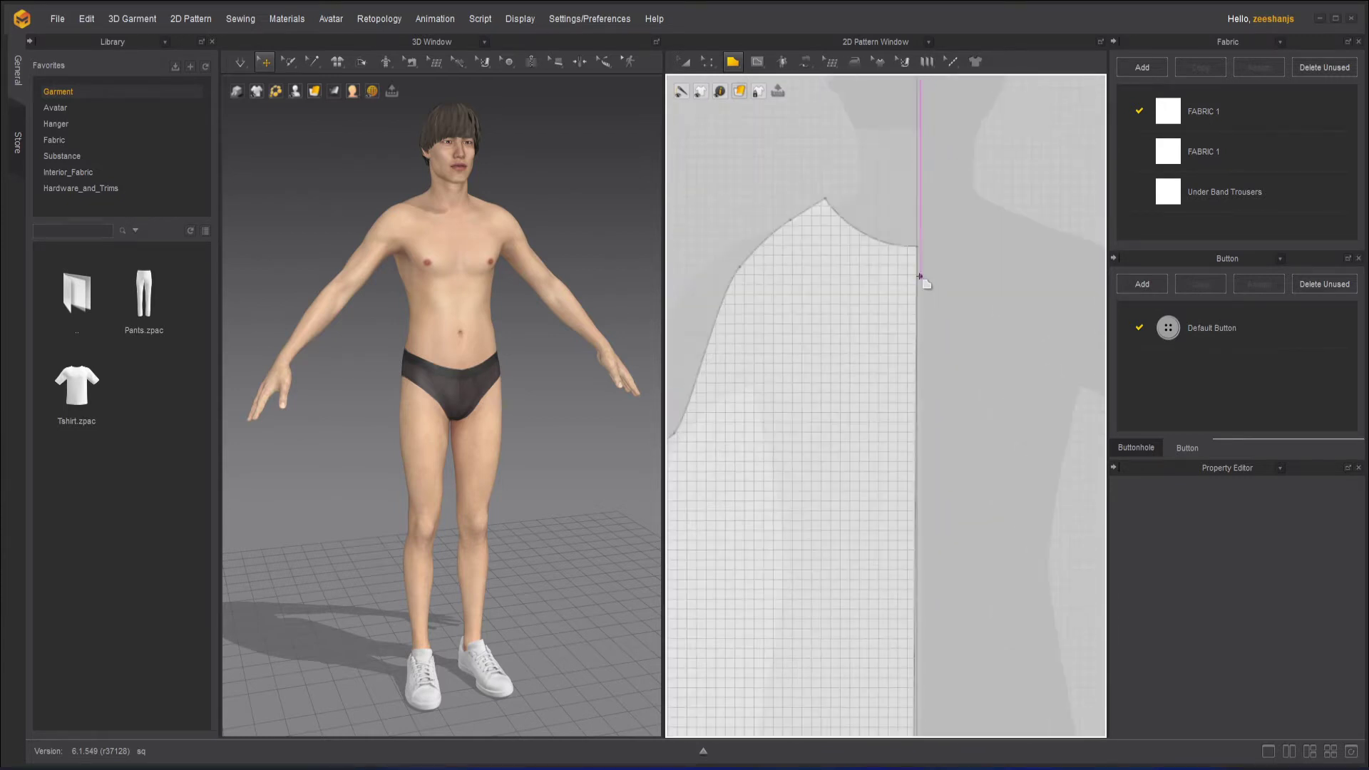
scroll(858, 298, down, 5)
middle_drag(859, 302, 1063, 317)
scroll(884, 356, up, 5)
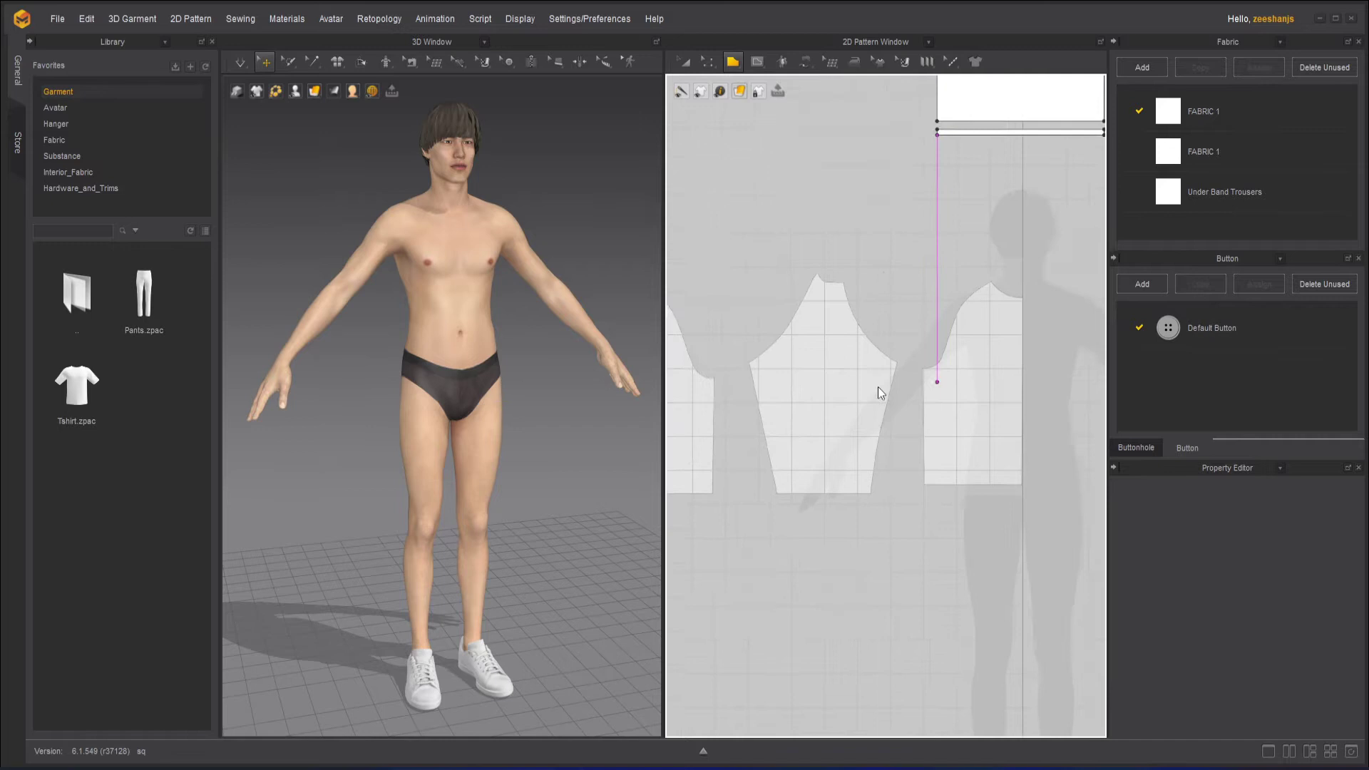
scroll(852, 285, up, 2)
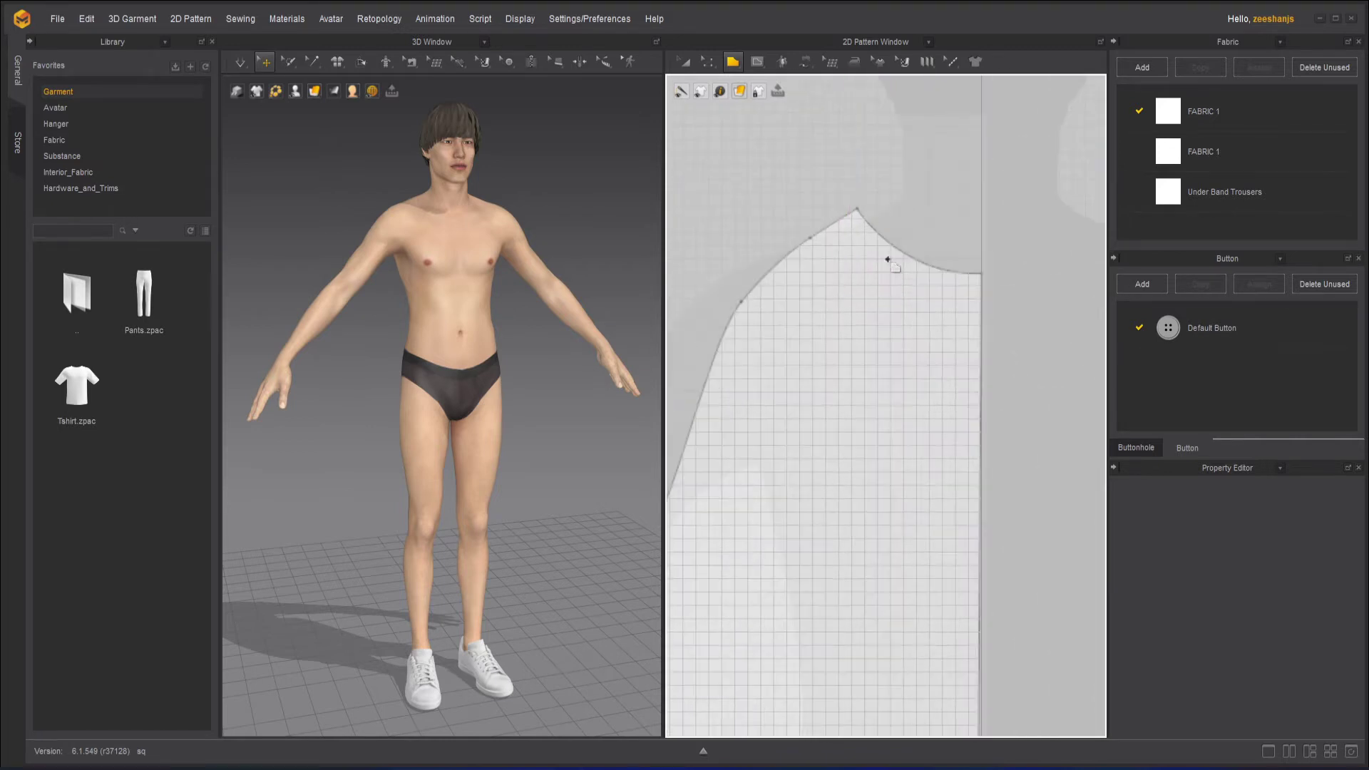
Trace the half-body piece's neckline from the centre line to the neck point with curved segments of about 5.7 and 5.4 cm.
middle_drag(1016, 283, 1045, 397)
scroll(1046, 354, up, 2)
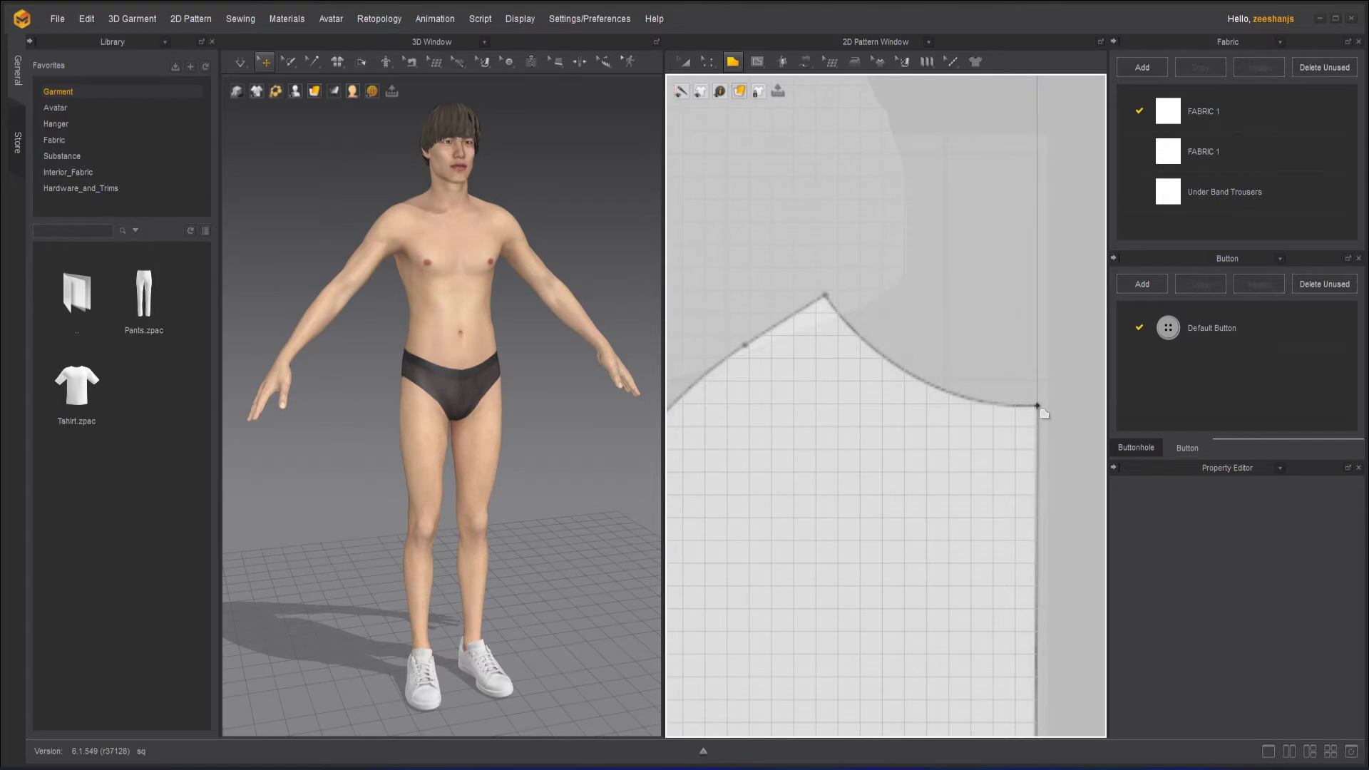
click(1038, 406)
drag(917, 377, 863, 339)
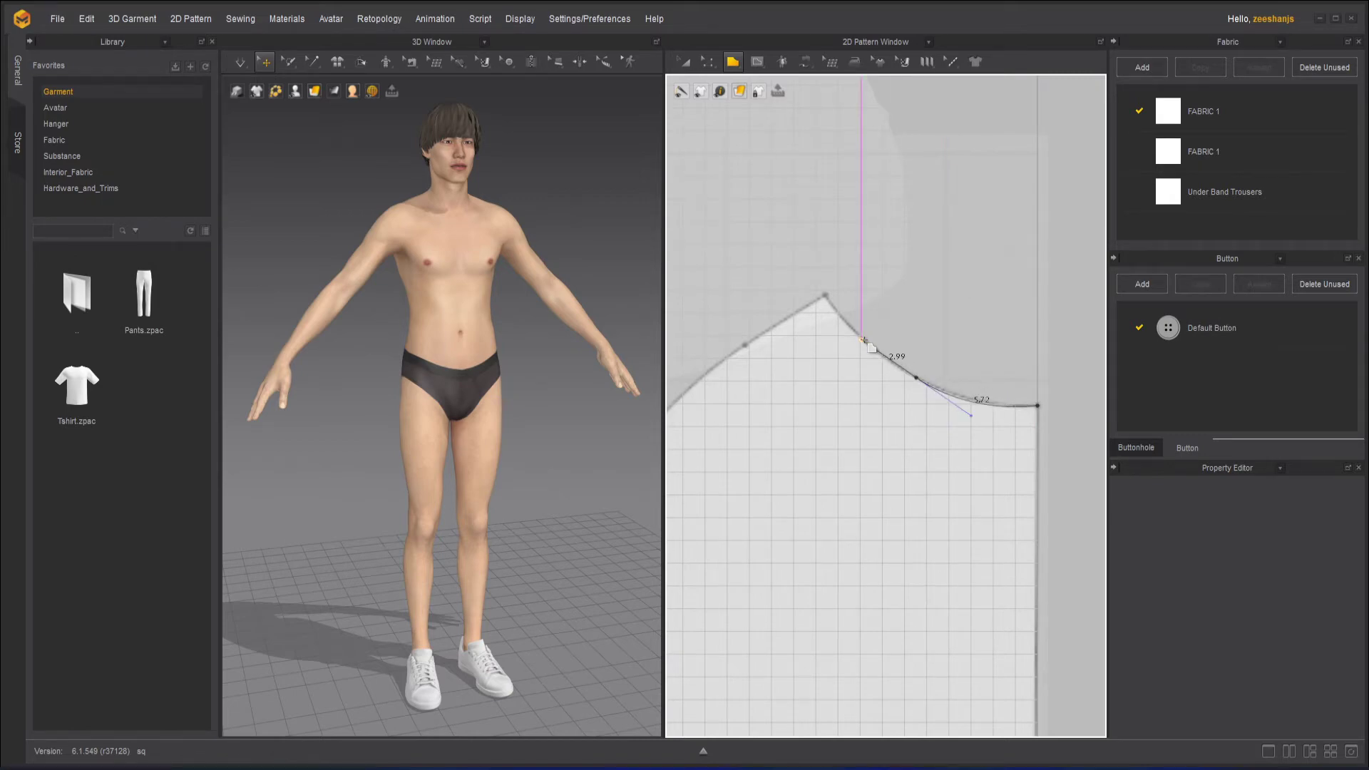
click(828, 297)
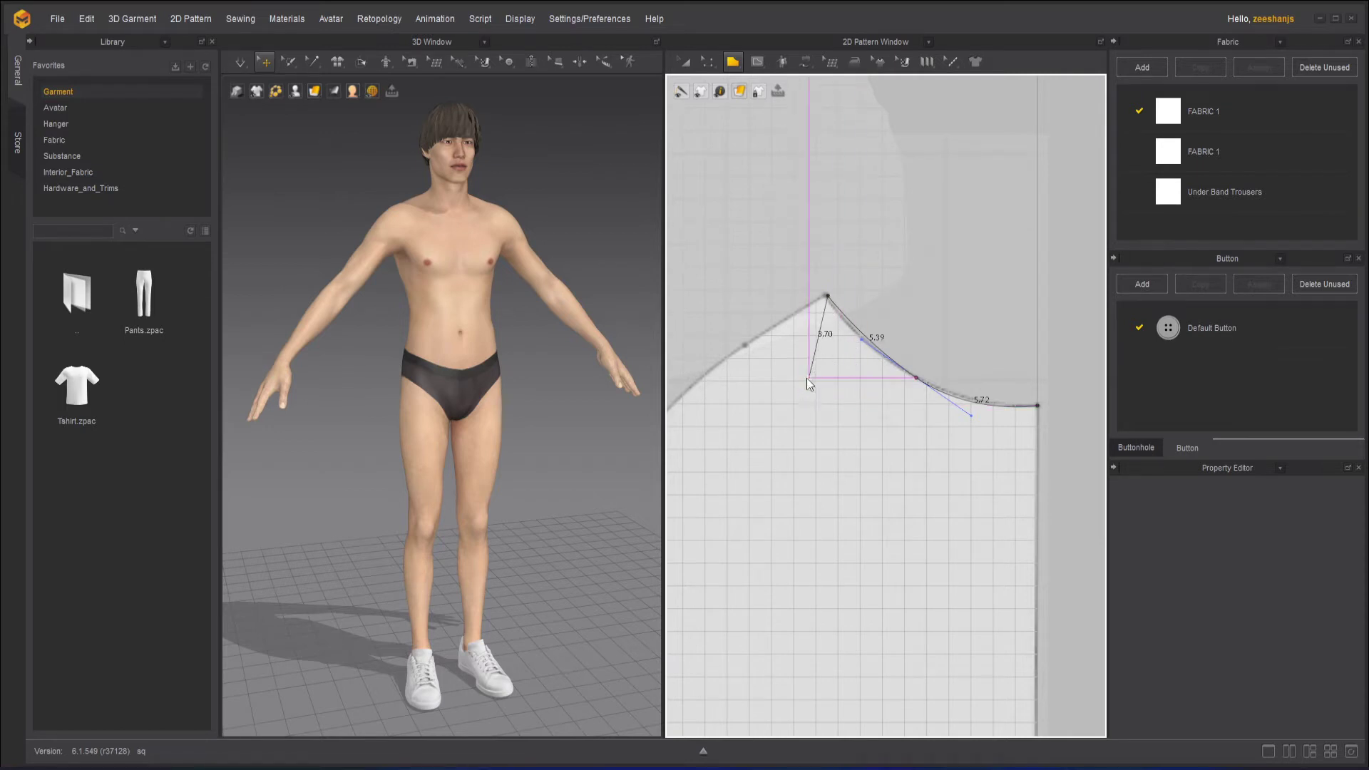
Continue the outline along the shoulder slope through its two marked points with curved segments of about 4.5 and 7 cm.
middle_drag(813, 397, 929, 265)
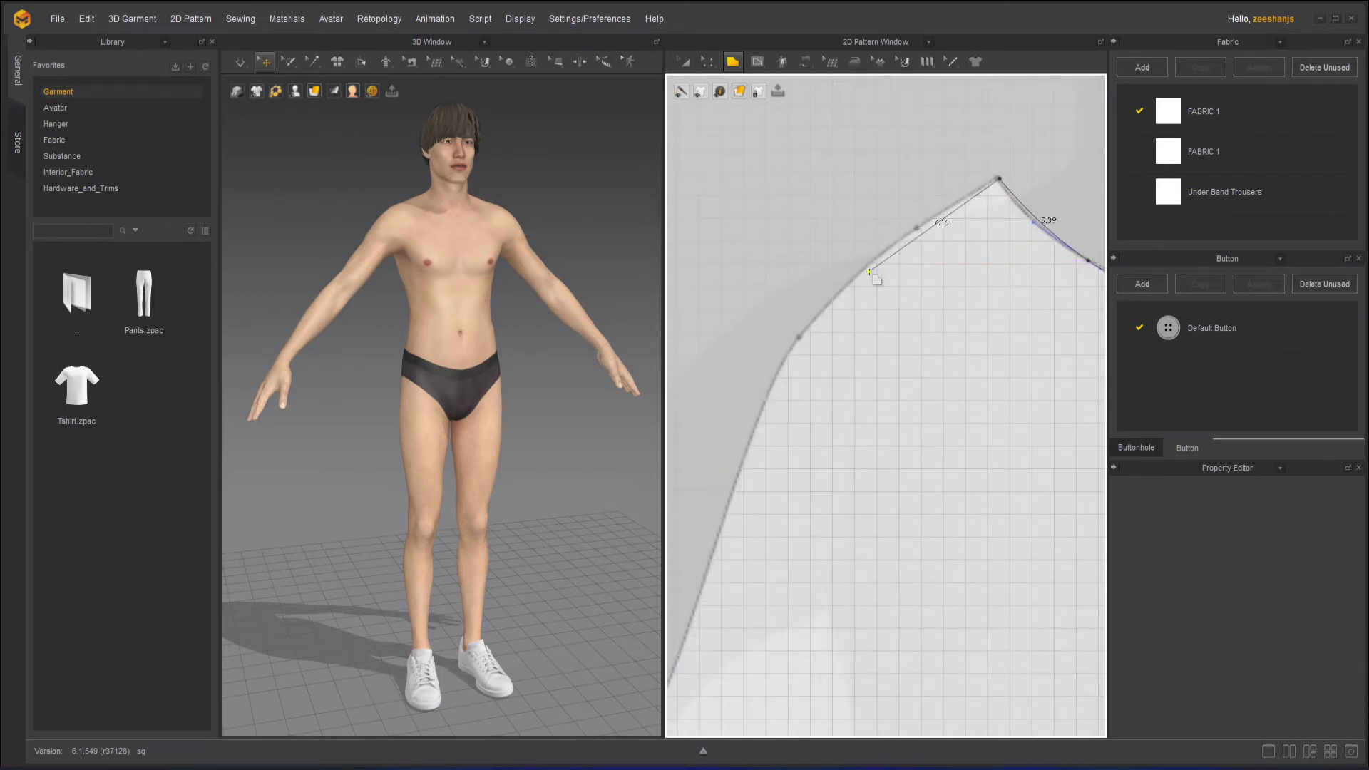
click(917, 228)
click(800, 334)
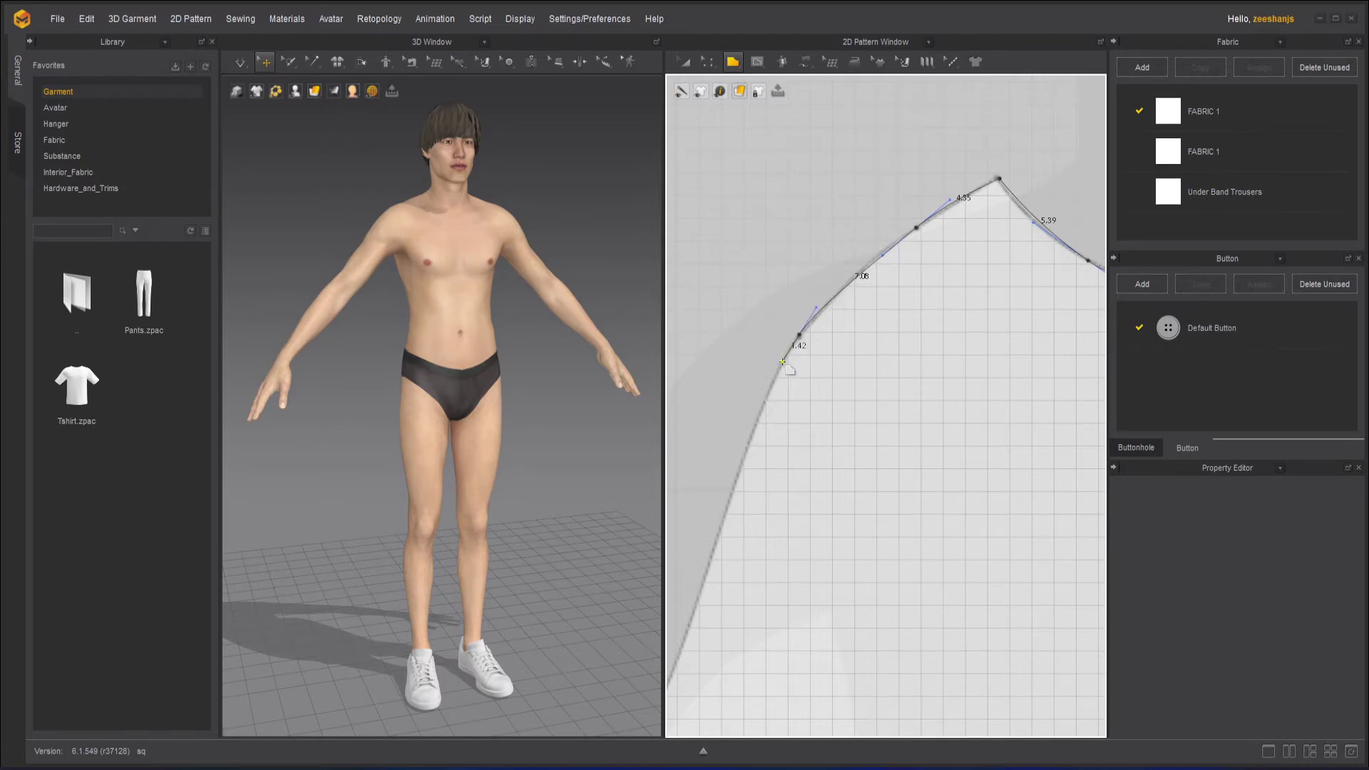
Trace the armhole down to the underarm corner, starting with a segment of about 15 cm followed by two short curved segments.
middle_drag(810, 394, 980, 128)
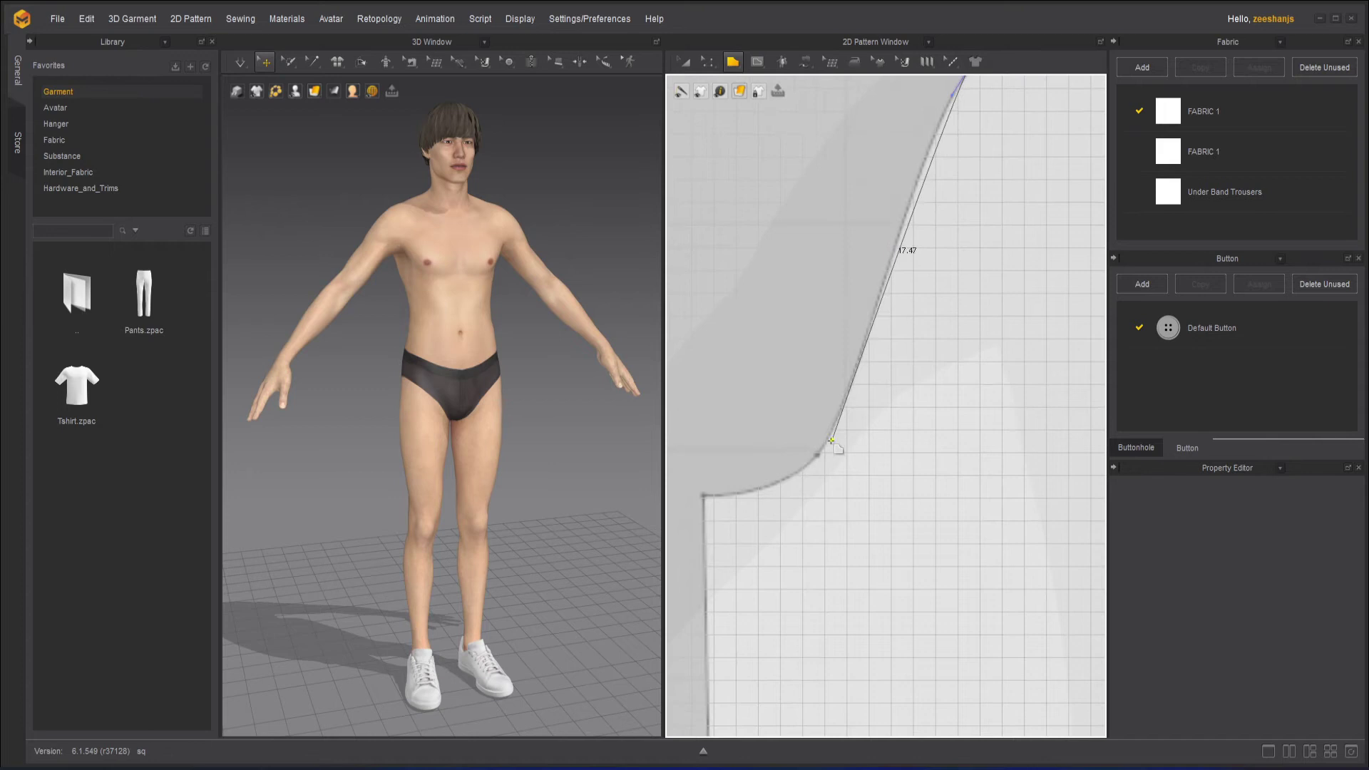
drag(832, 441, 734, 492)
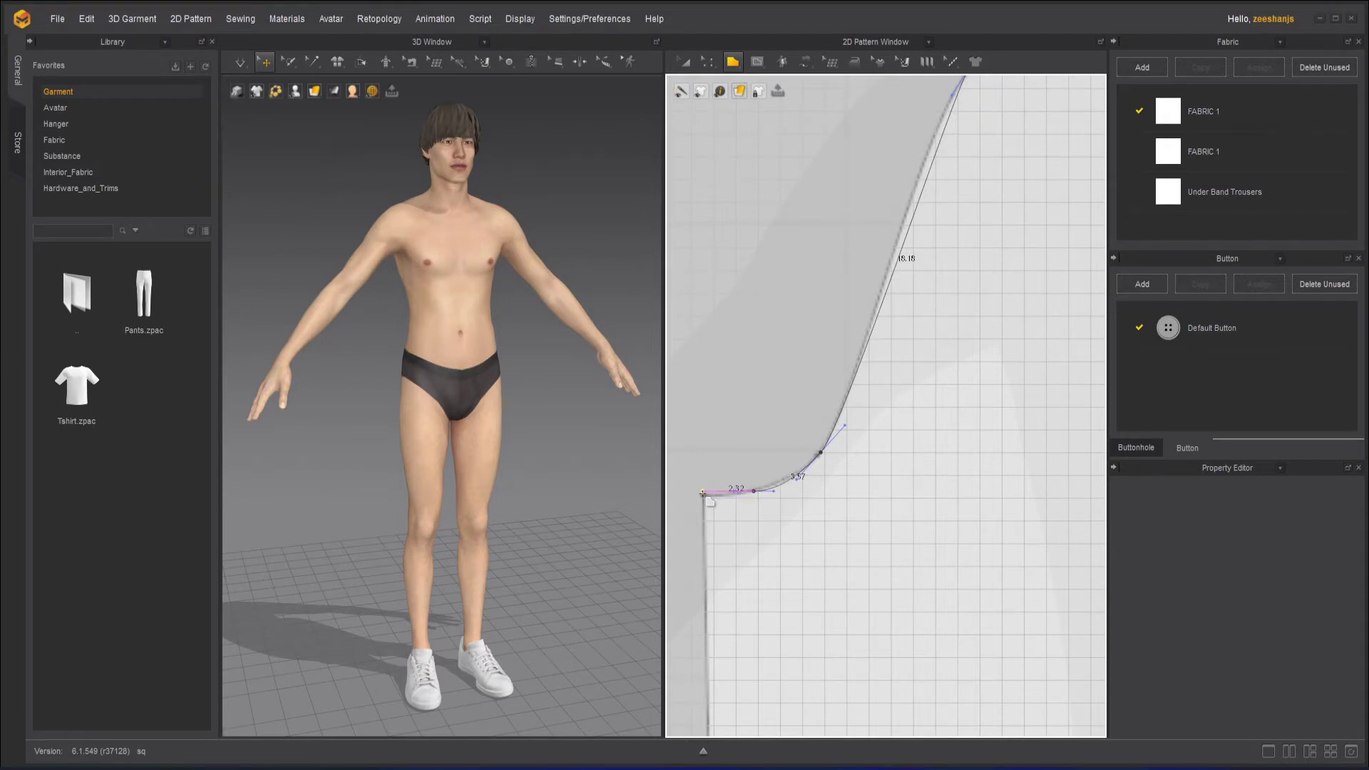
click(703, 494)
scroll(722, 531, down, 4)
scroll(721, 539, down, 1)
middle_drag(752, 542, 812, 253)
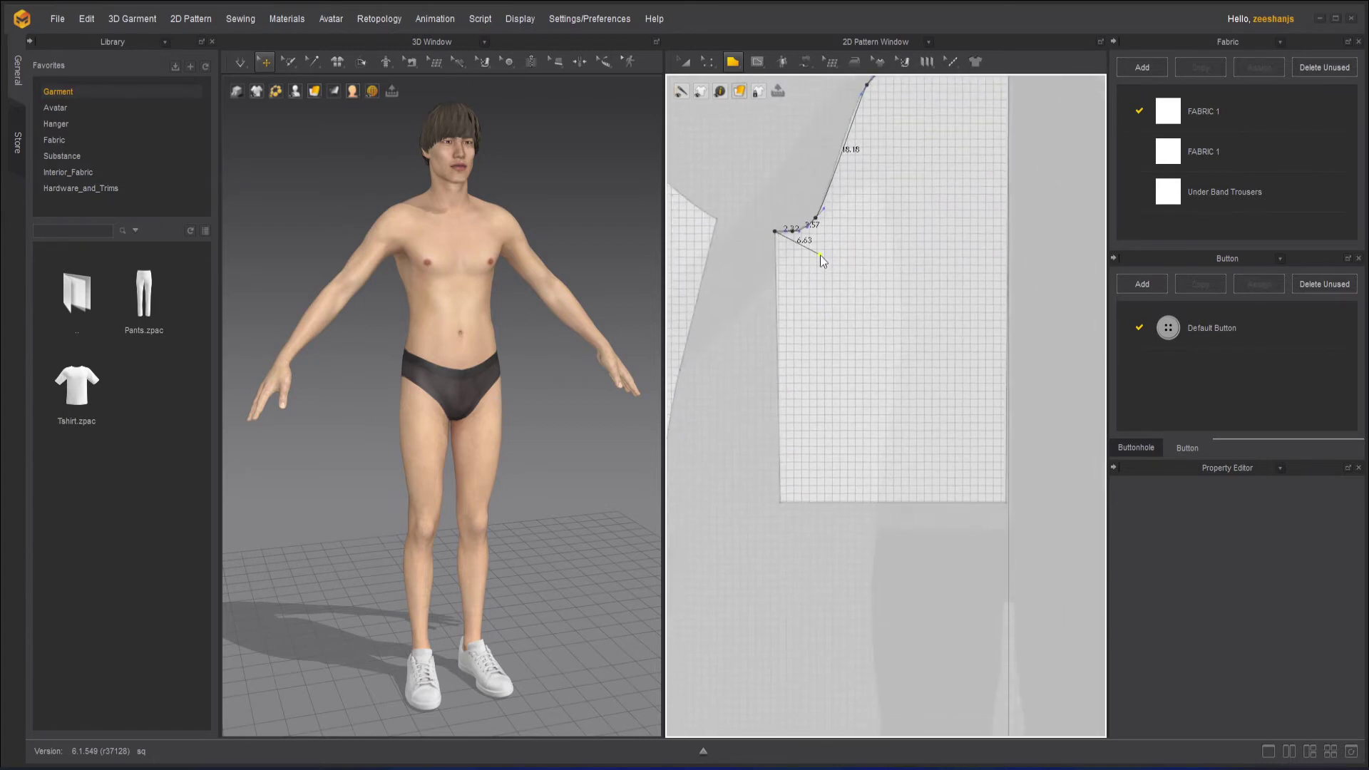
Complete the half-body outline down the side, along the hem and up the centre line to its starting point.
drag(779, 503, 780, 501)
click(781, 501)
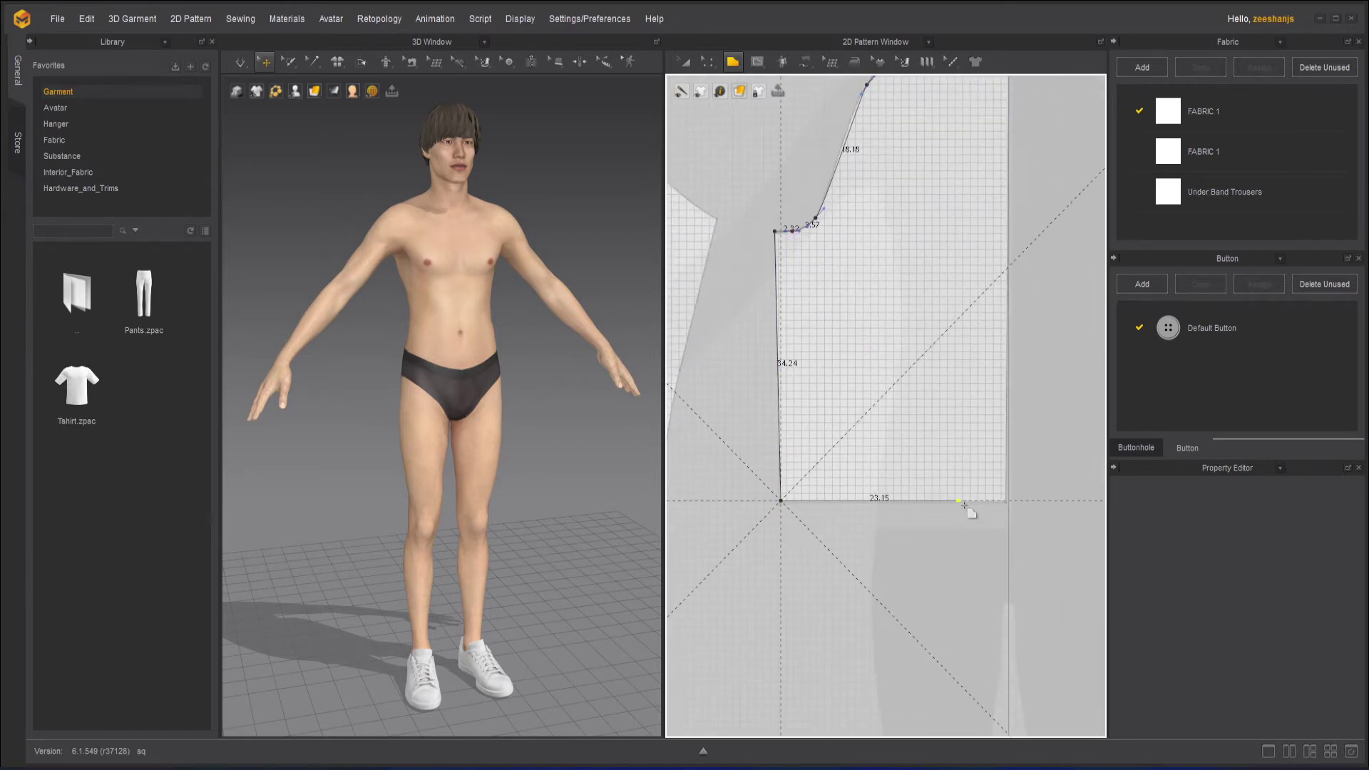
click(1007, 501)
right_drag(1007, 501, 969, 646)
click(967, 229)
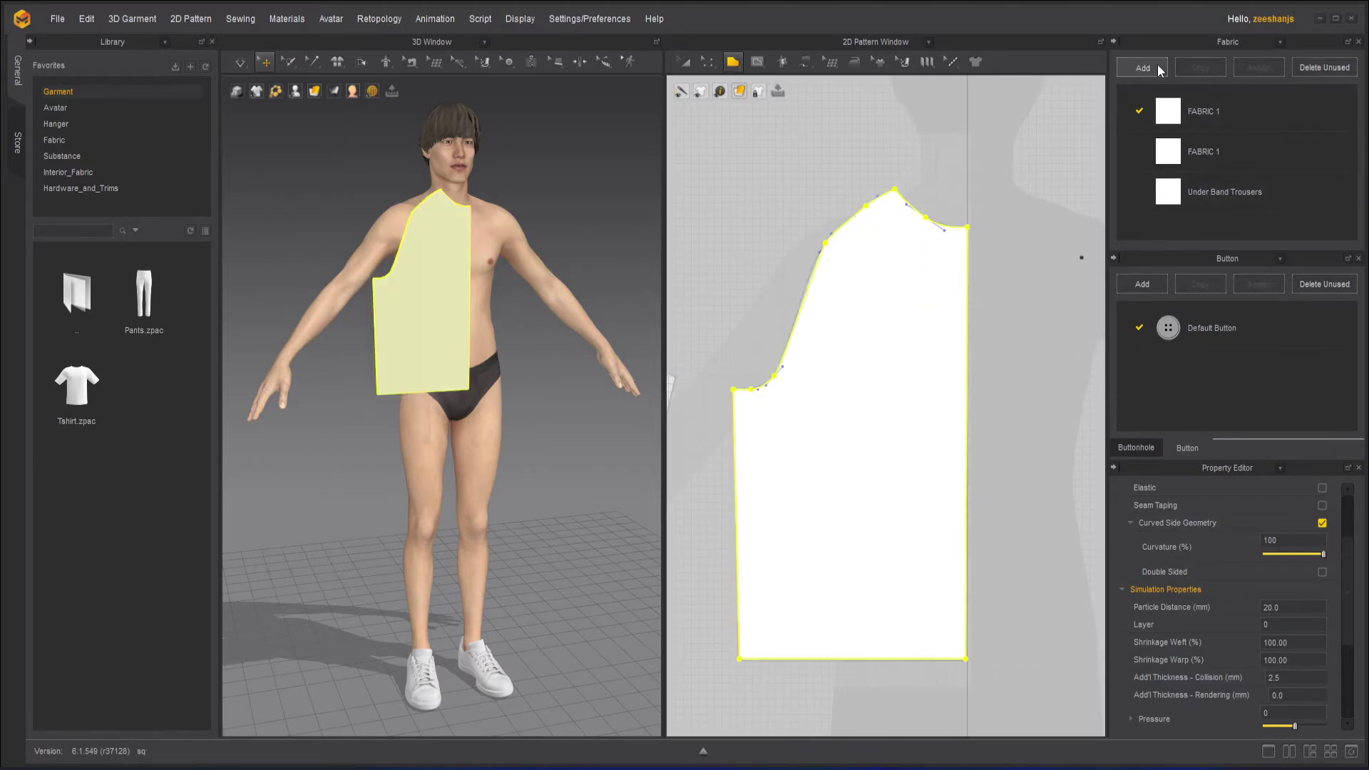
Add a new fabric for the half-body piece and set its opacity to 33.
click(1157, 64)
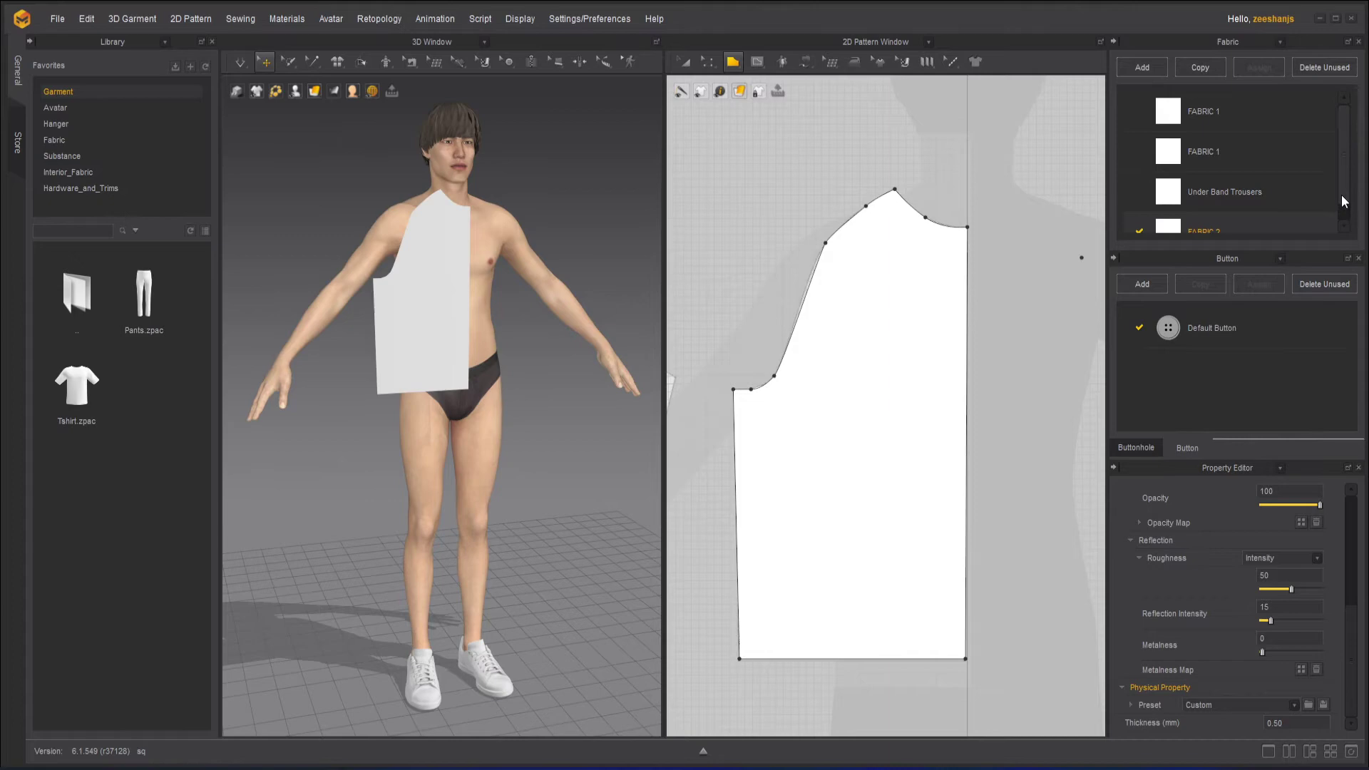
scroll(1341, 195, down, 1)
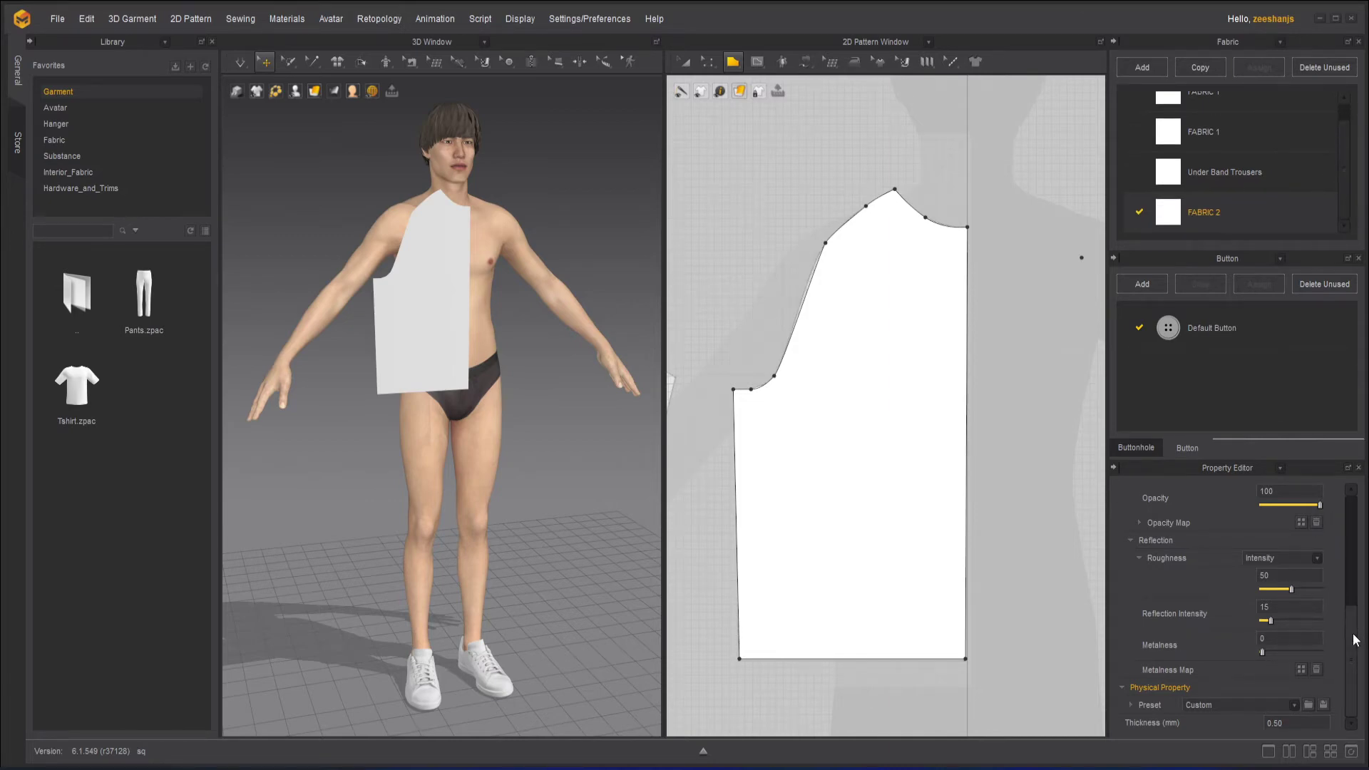
drag(1353, 641, 1348, 587)
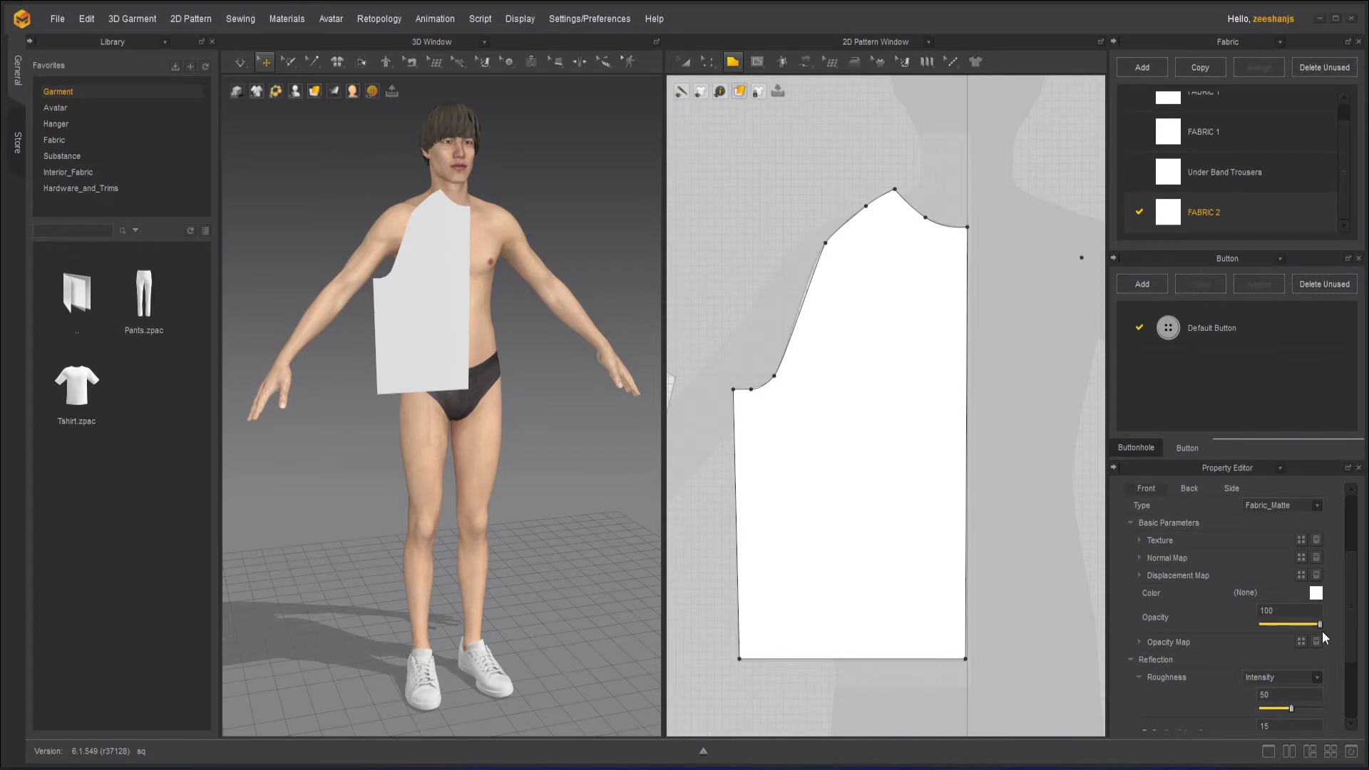
drag(1281, 626, 1278, 629)
click(935, 348)
Reshape the neckline curve at its middle point so it follows the background outline.
scroll(865, 171, up, 4)
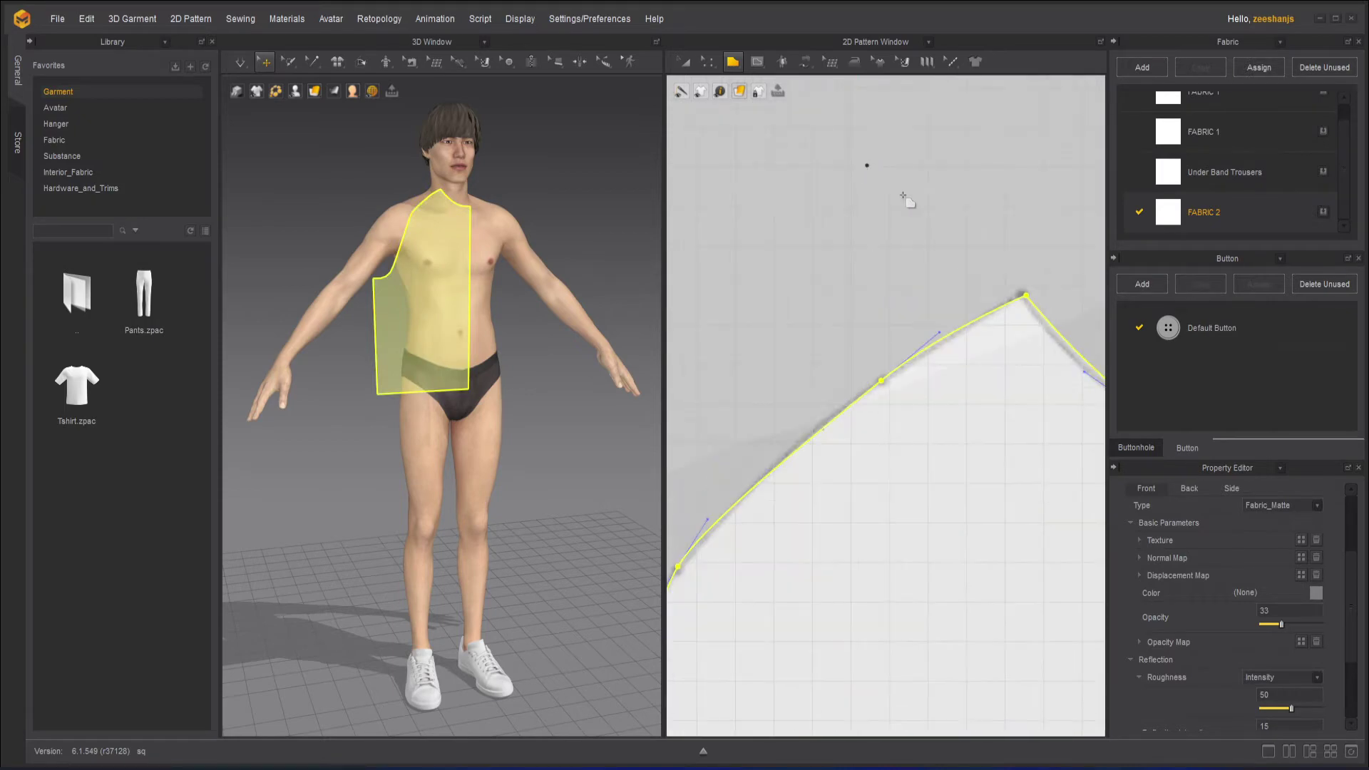
click(710, 63)
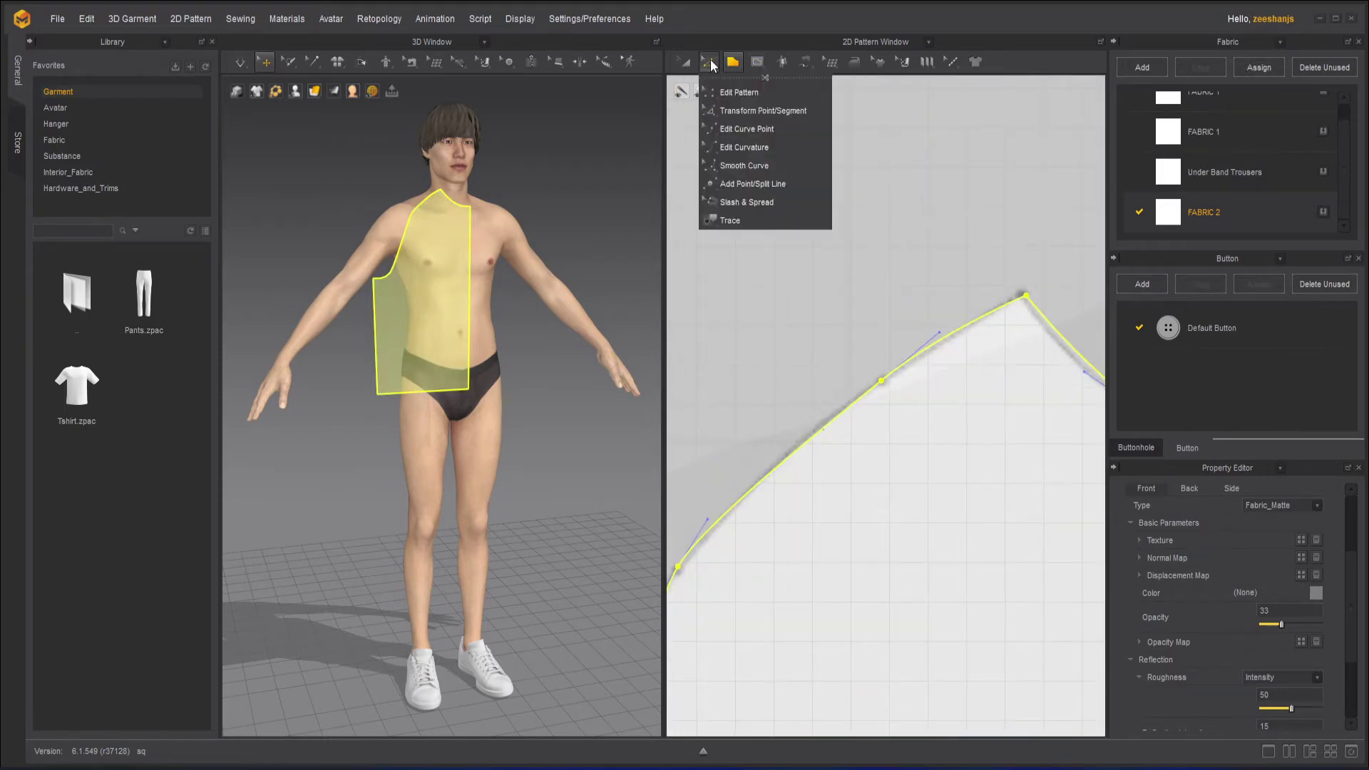
click(729, 93)
middle_drag(901, 249, 719, 181)
scroll(785, 201, up, 2)
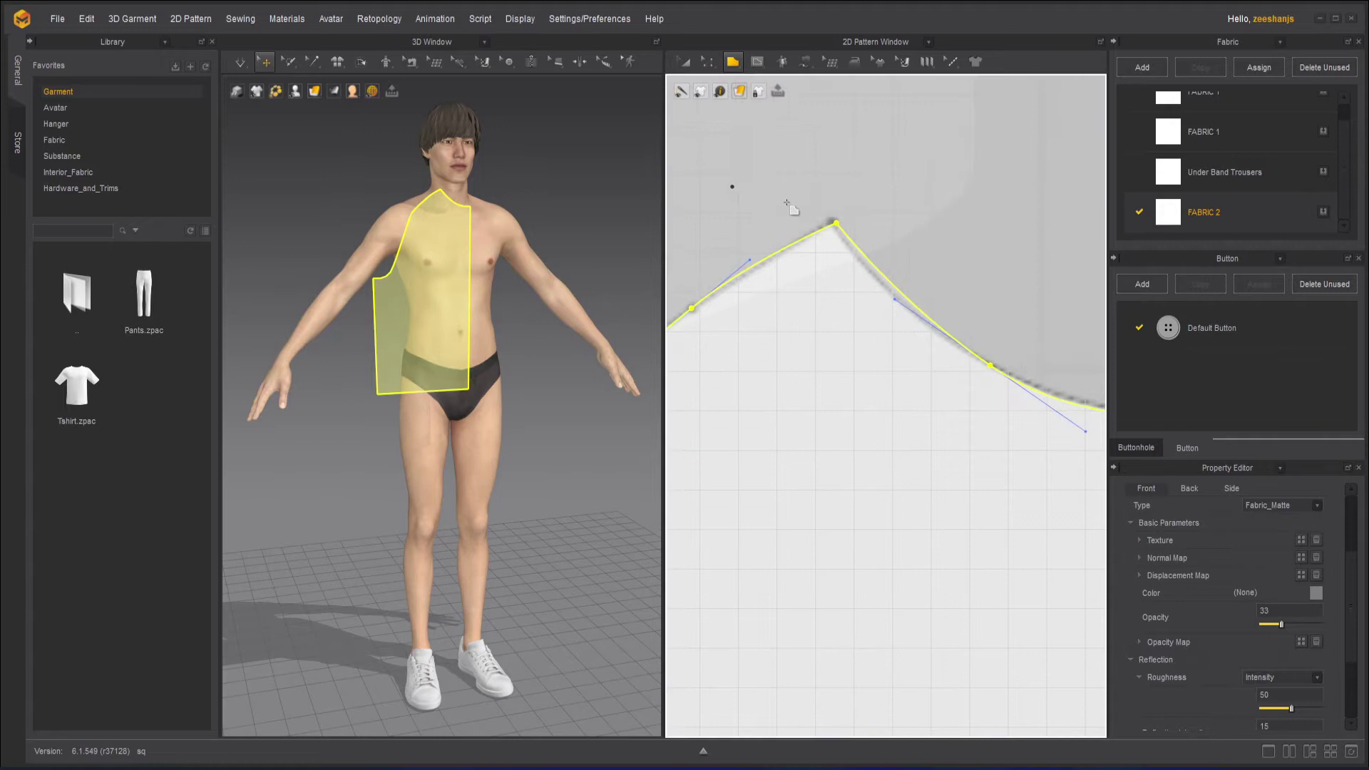
middle_drag(949, 322, 848, 268)
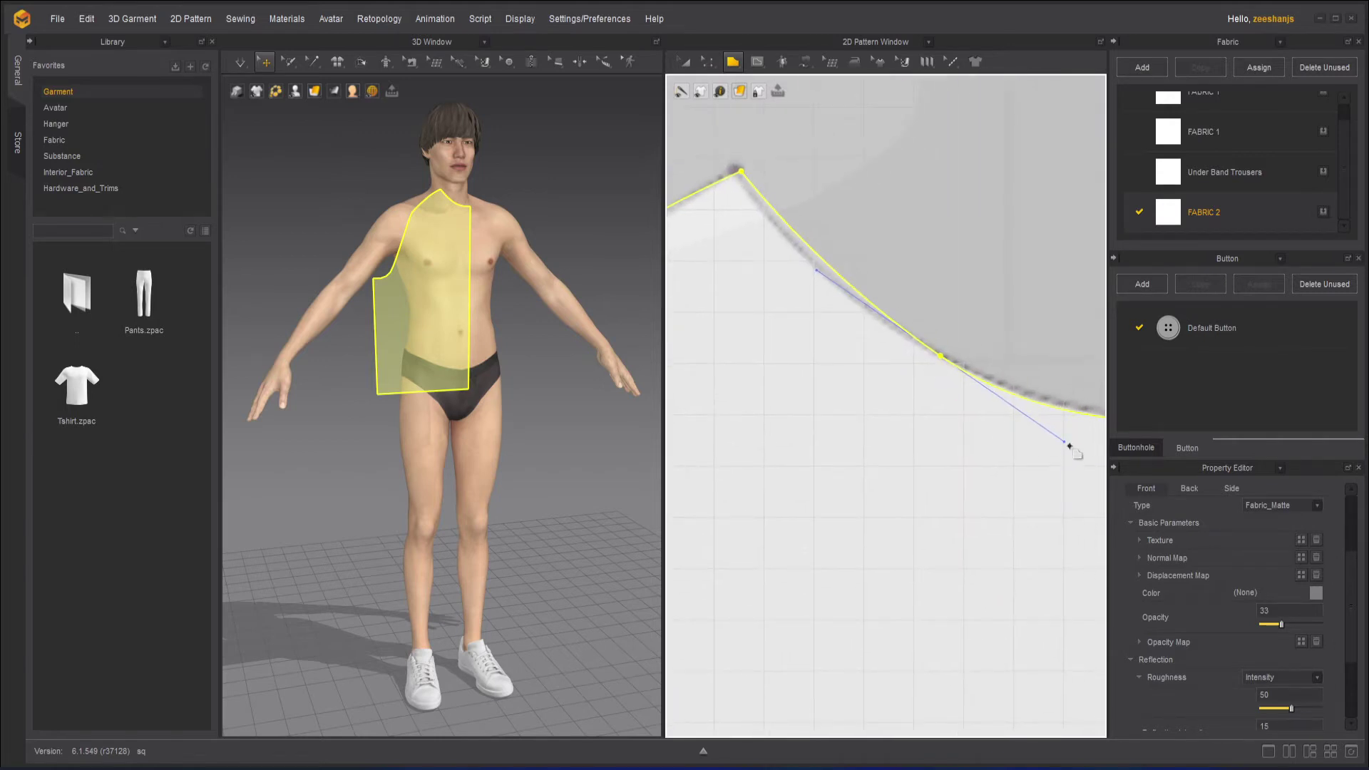
click(708, 63)
click(749, 162)
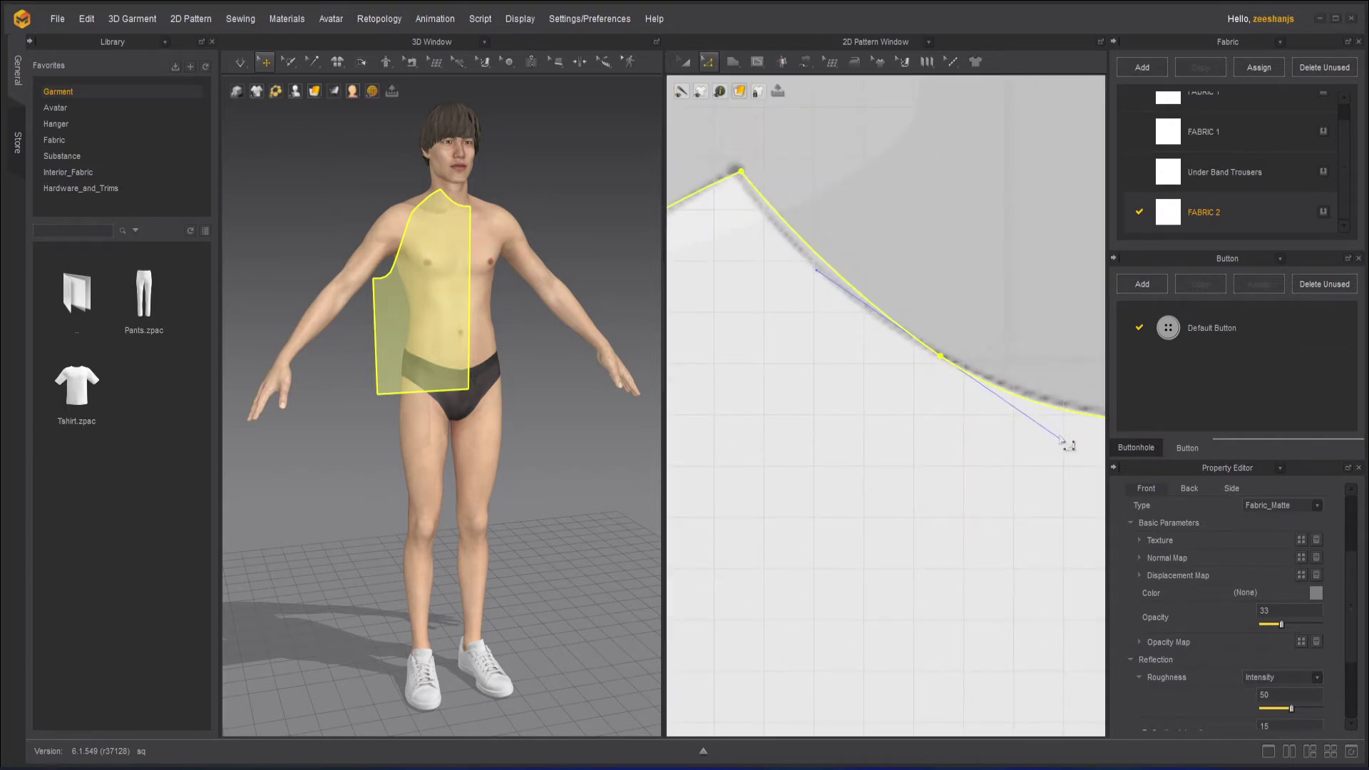
drag(1074, 451, 1092, 440)
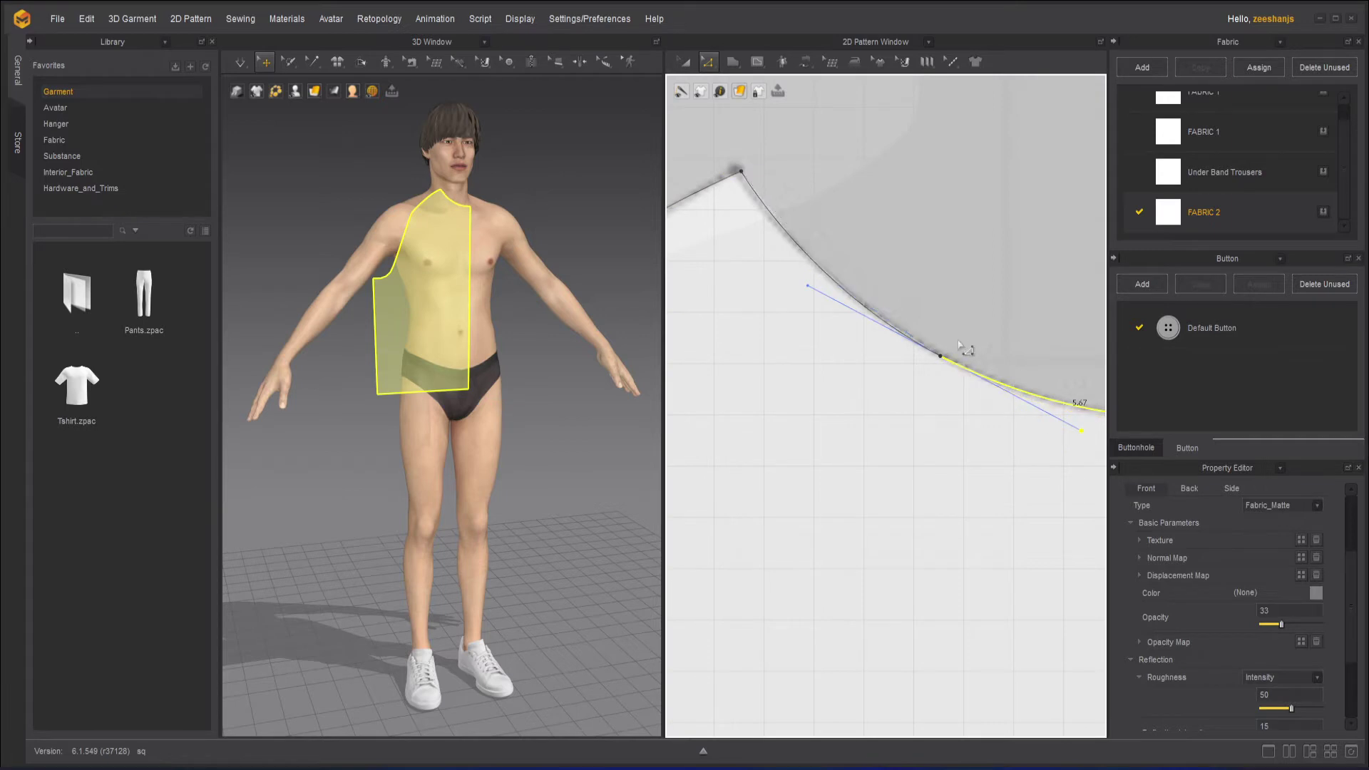
Adjust the curve at the shoulder slope's upper point to match the background outline.
scroll(960, 350, down, 4)
middle_drag(897, 364, 1026, 359)
scroll(930, 304, up, 3)
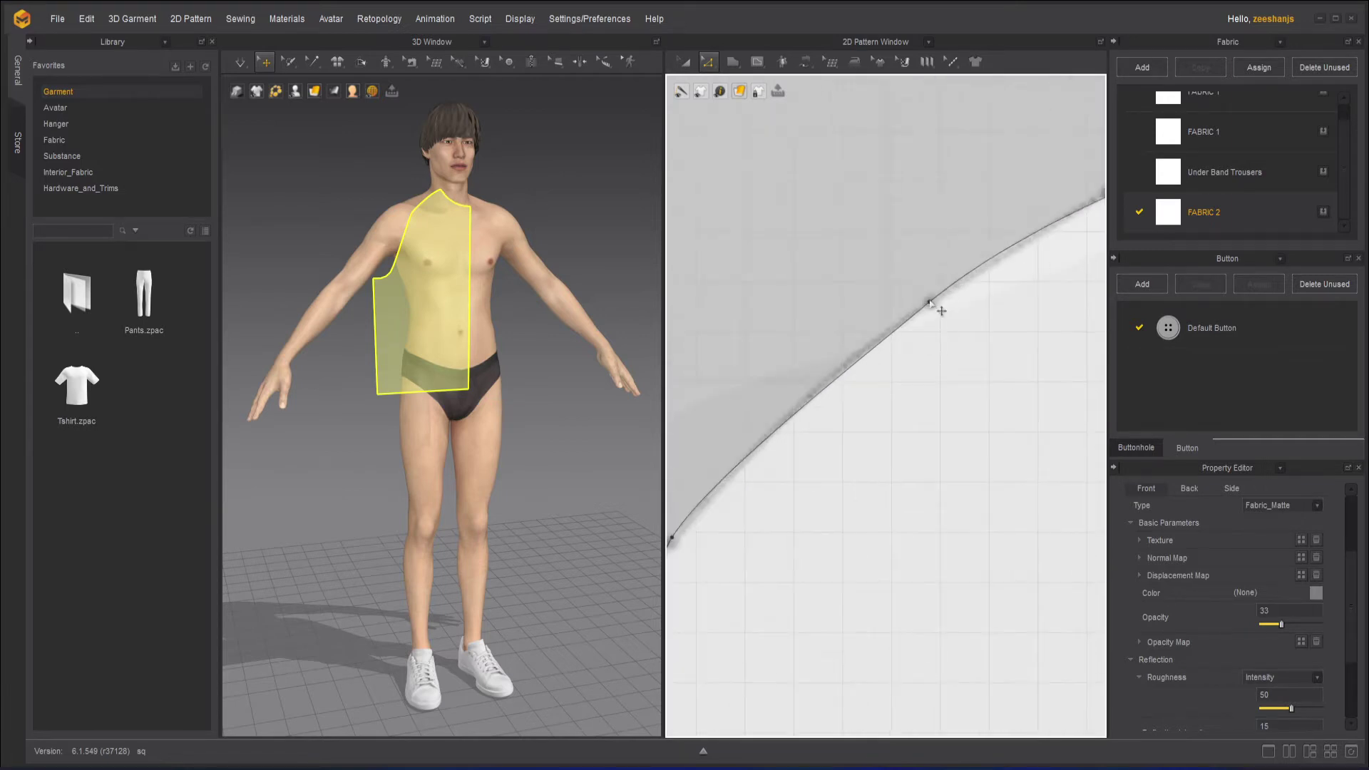
drag(929, 303, 1021, 255)
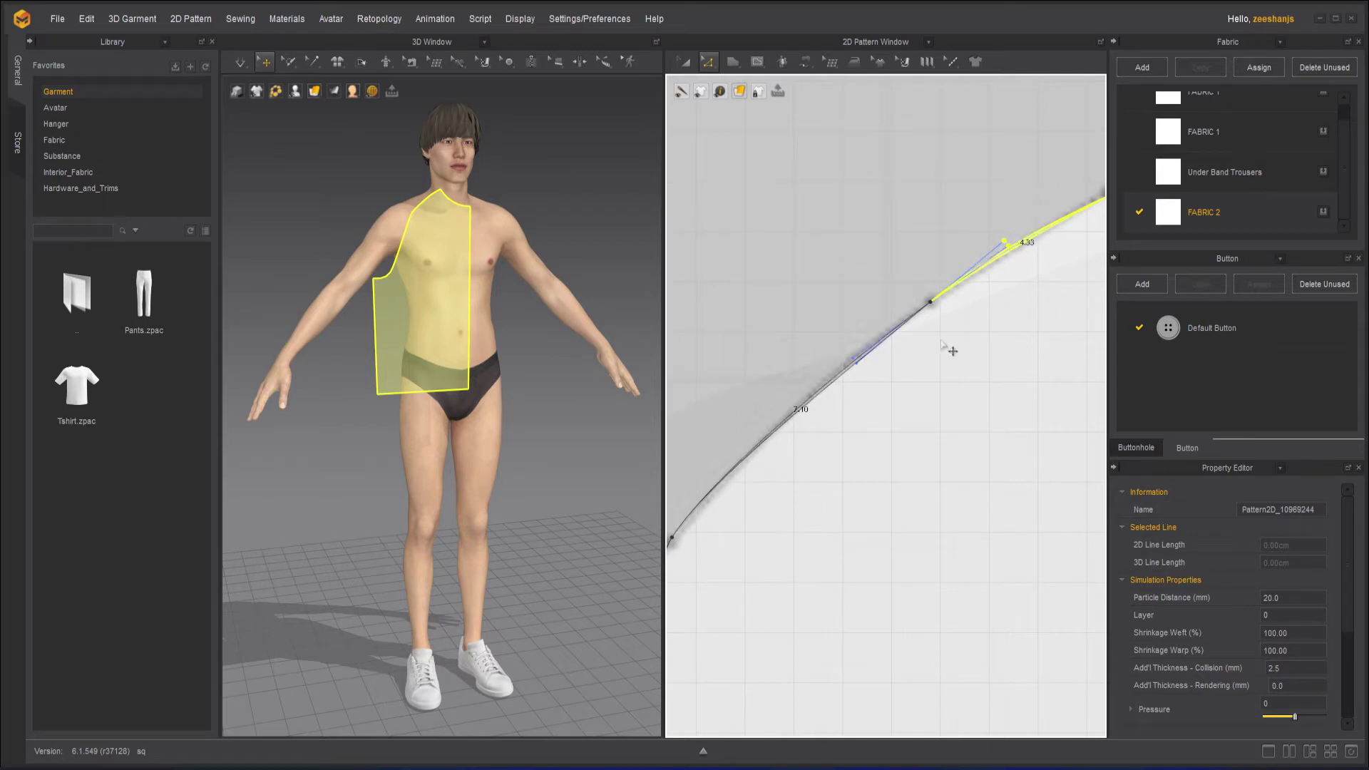
Adjust the curves on both sides of the point between shoulder and armhole to fit the background outline.
scroll(920, 341, down, 3)
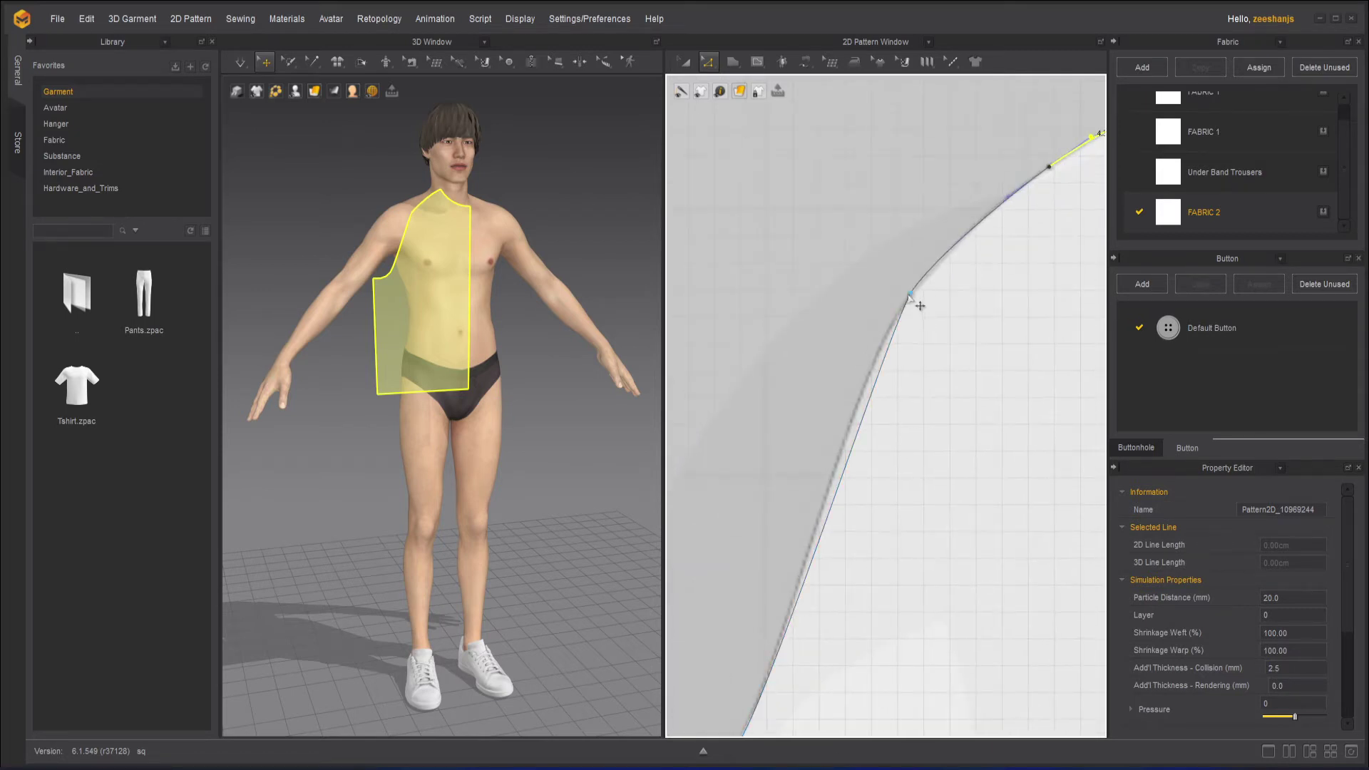
click(910, 293)
drag(892, 326, 861, 348)
drag(951, 274, 961, 261)
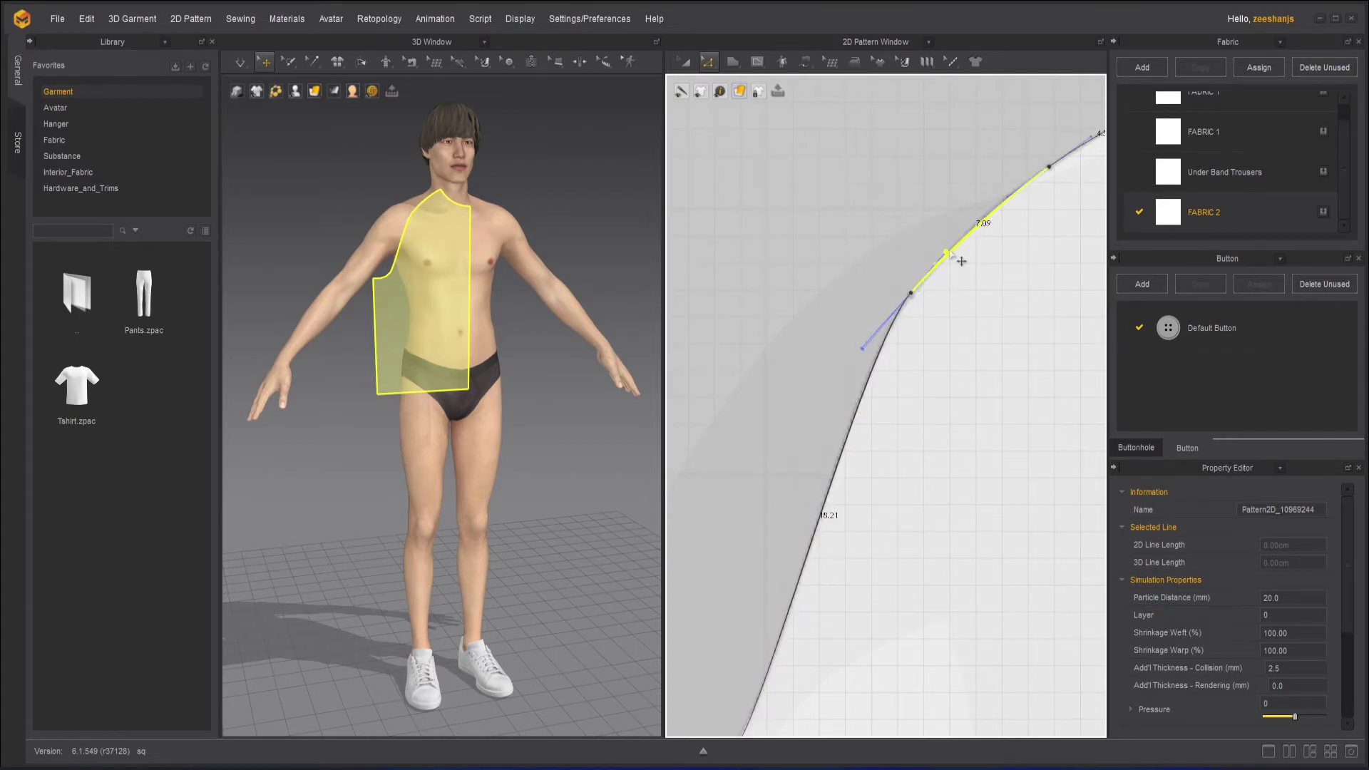
click(858, 352)
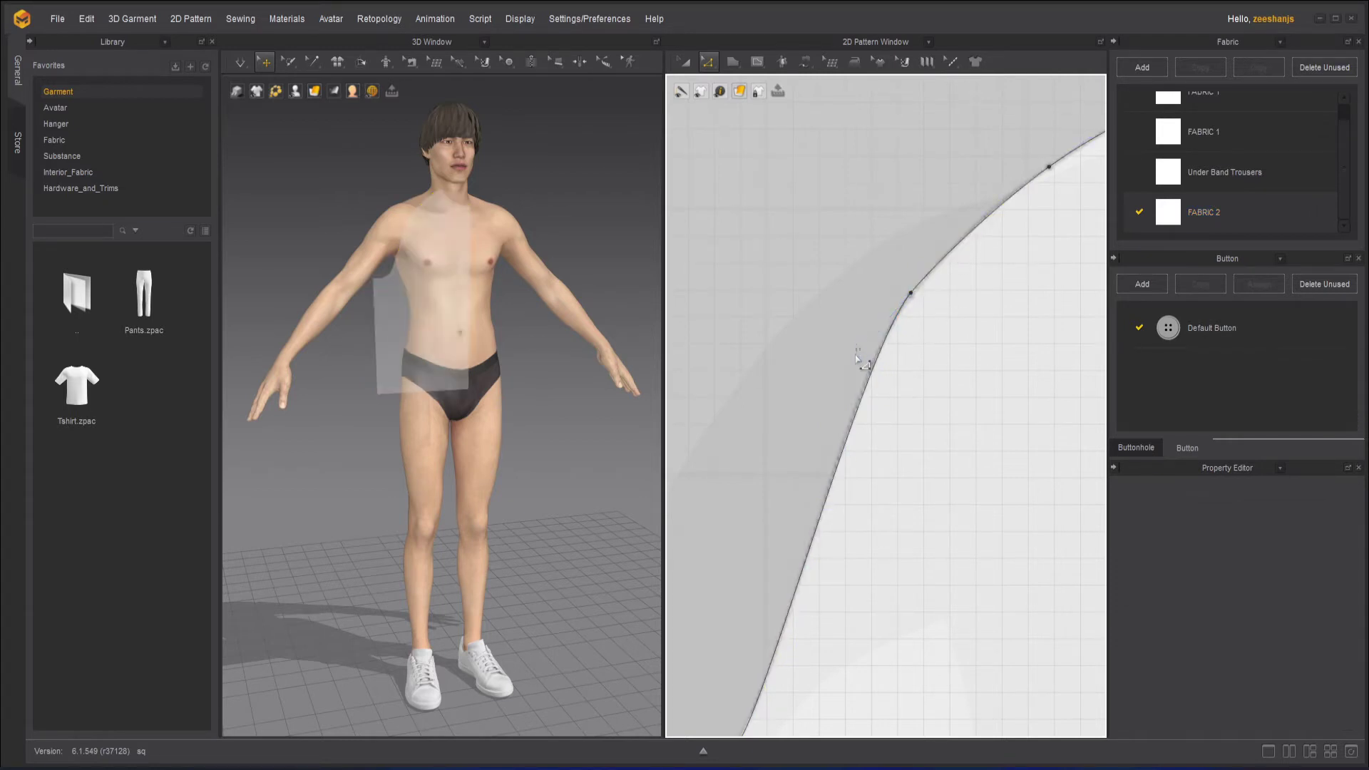
click(912, 292)
click(868, 351)
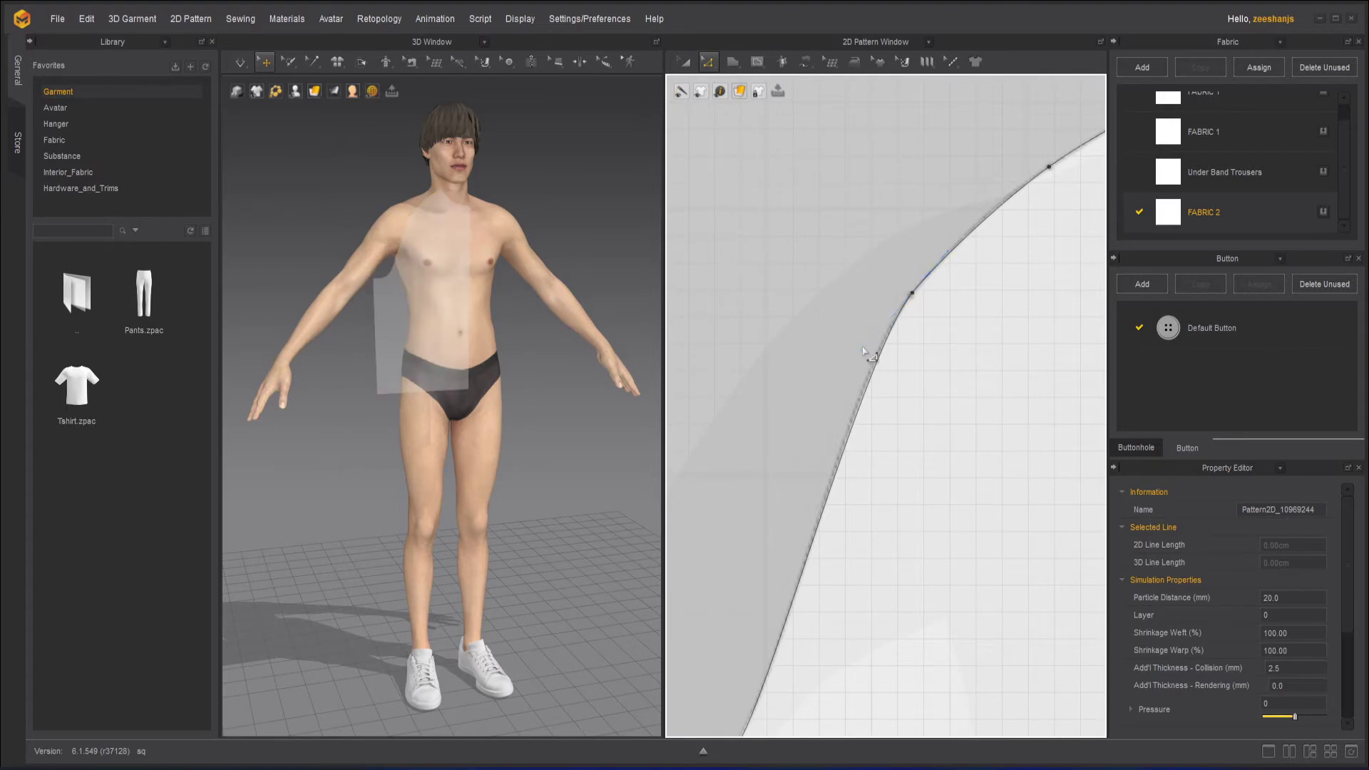
drag(911, 293, 835, 401)
Refine the lower armhole curves at the two points near the underarm corner to follow the background outline.
scroll(898, 379, down, 4)
scroll(845, 543, up, 5)
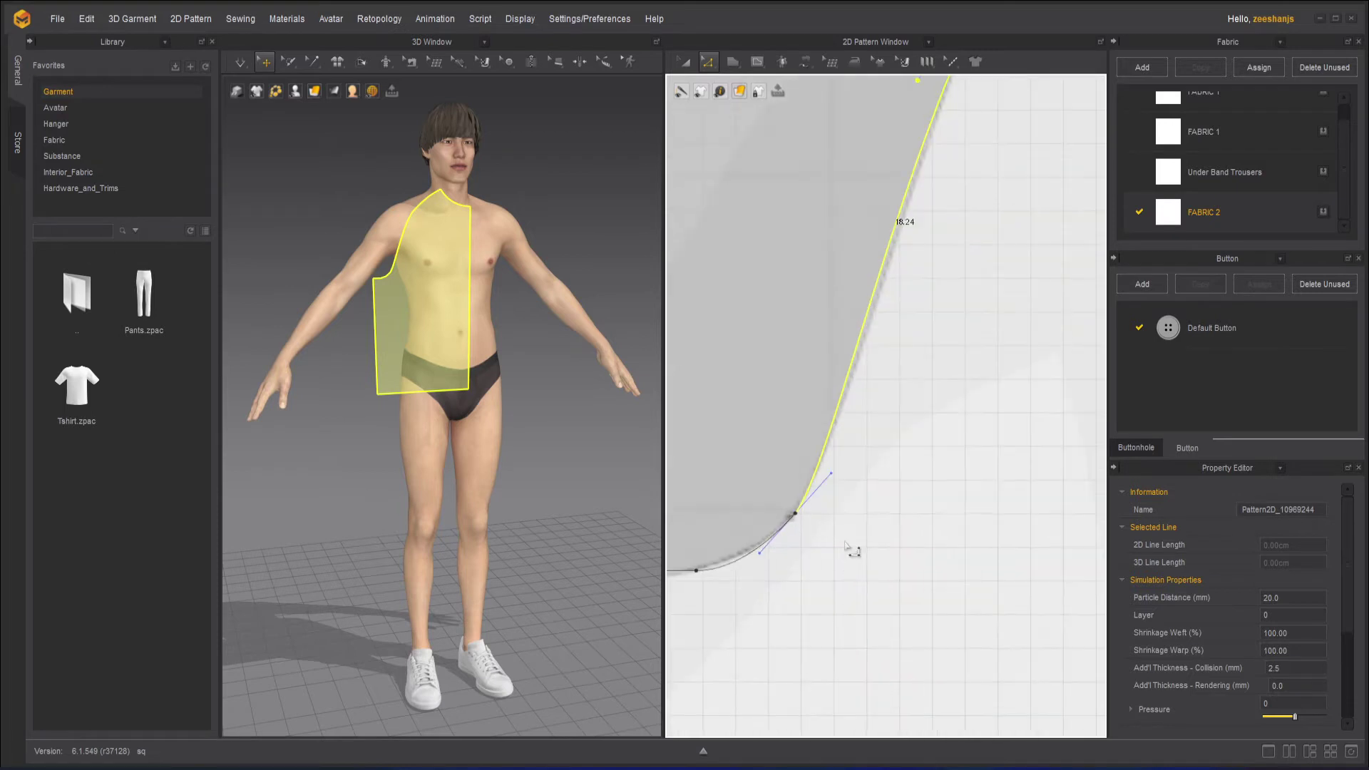
middle_drag(845, 487, 867, 540)
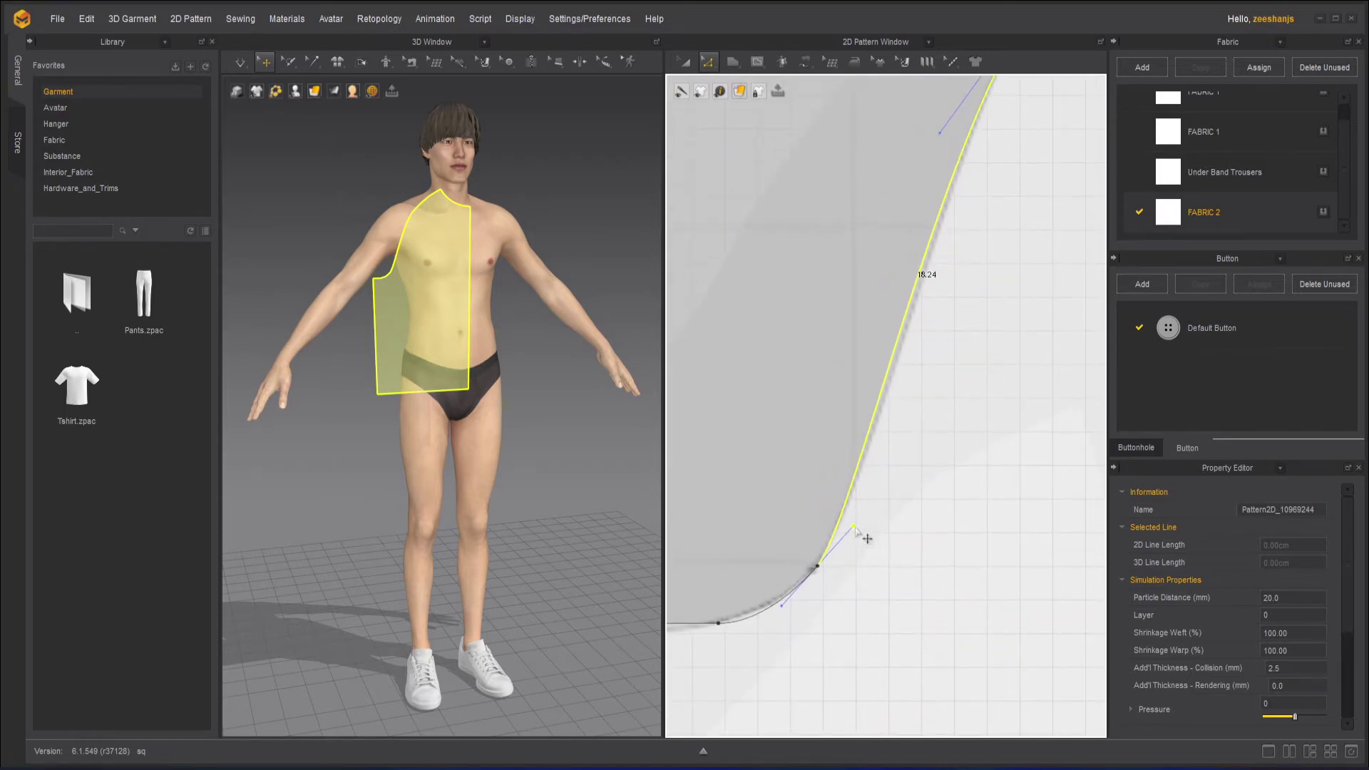
drag(856, 527, 870, 512)
middle_drag(890, 551, 969, 436)
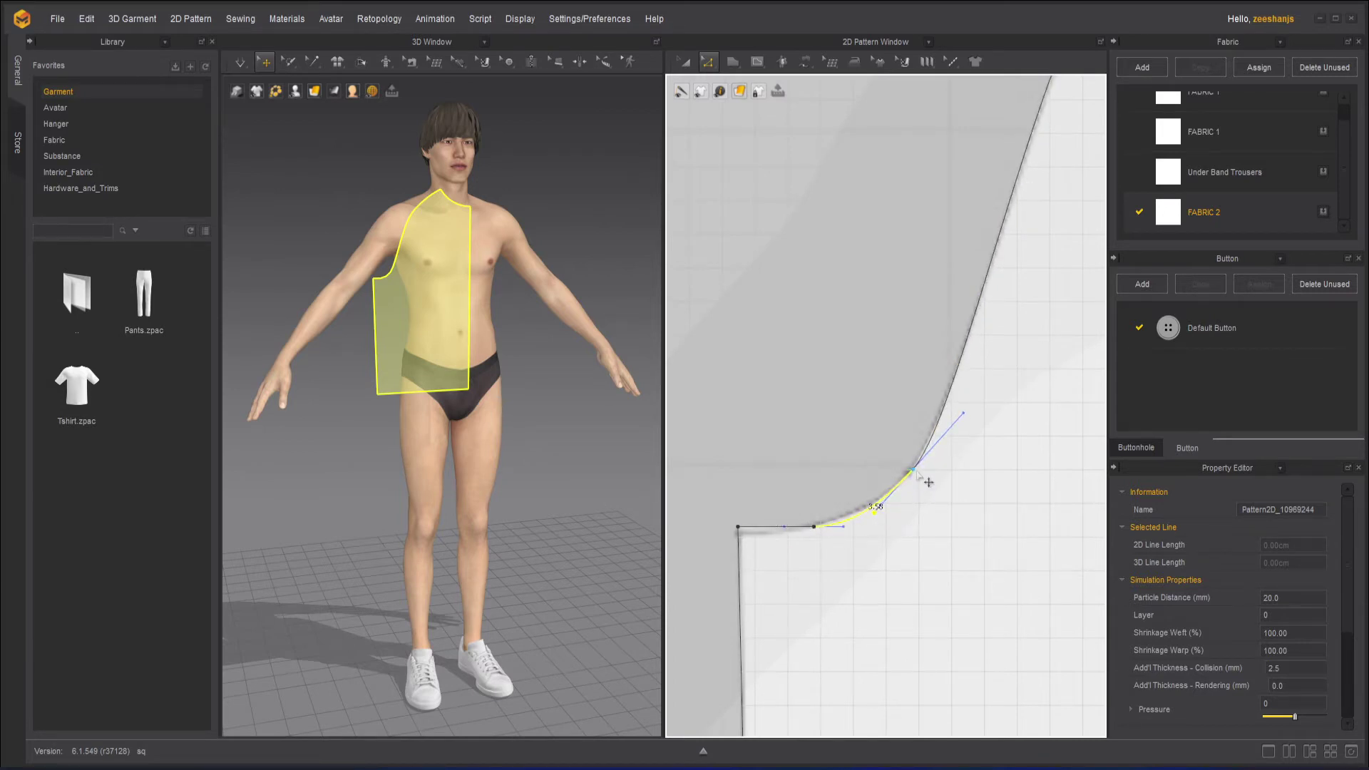
drag(914, 470, 915, 468)
click(815, 527)
drag(854, 538, 859, 532)
Create a symmetric copy of the half-body piece and place it across the centre line, about 34 cm from the original.
scroll(862, 421, down, 3)
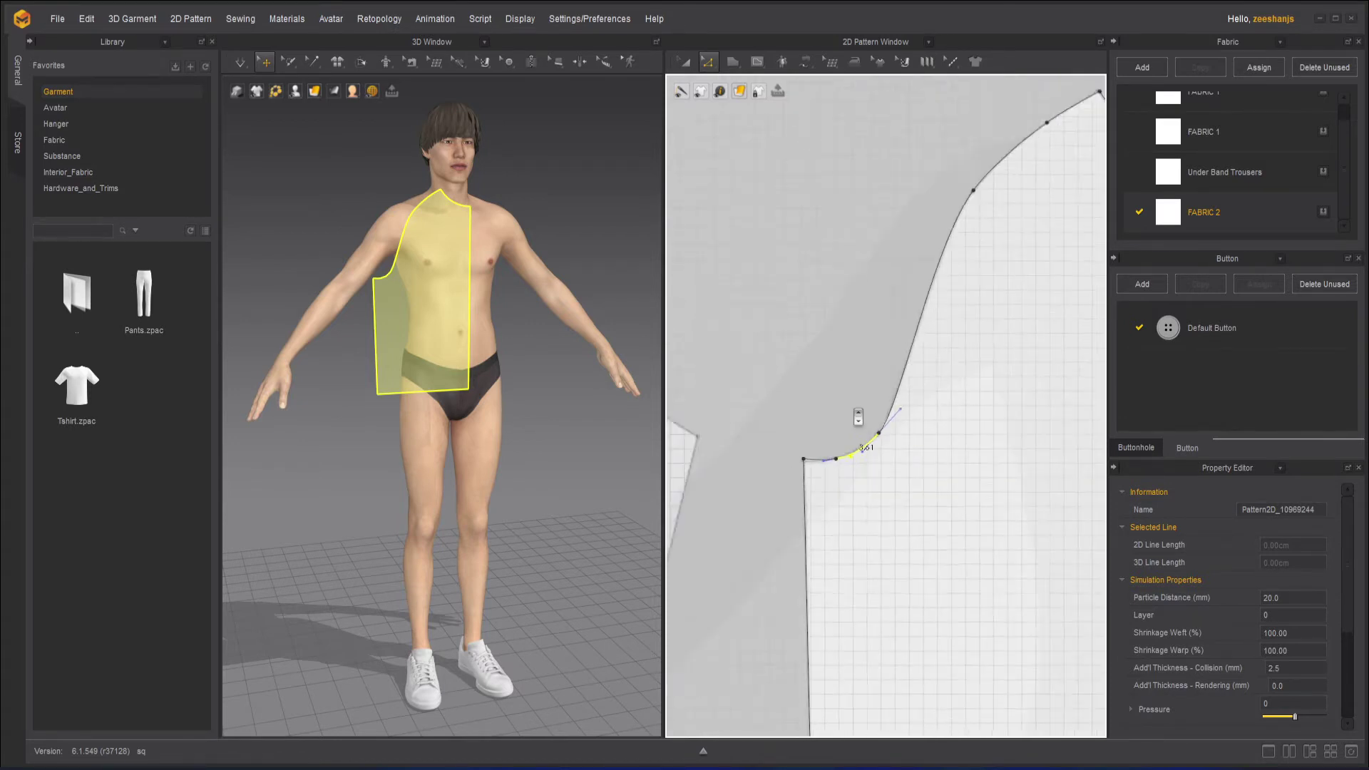
scroll(870, 367, down, 4)
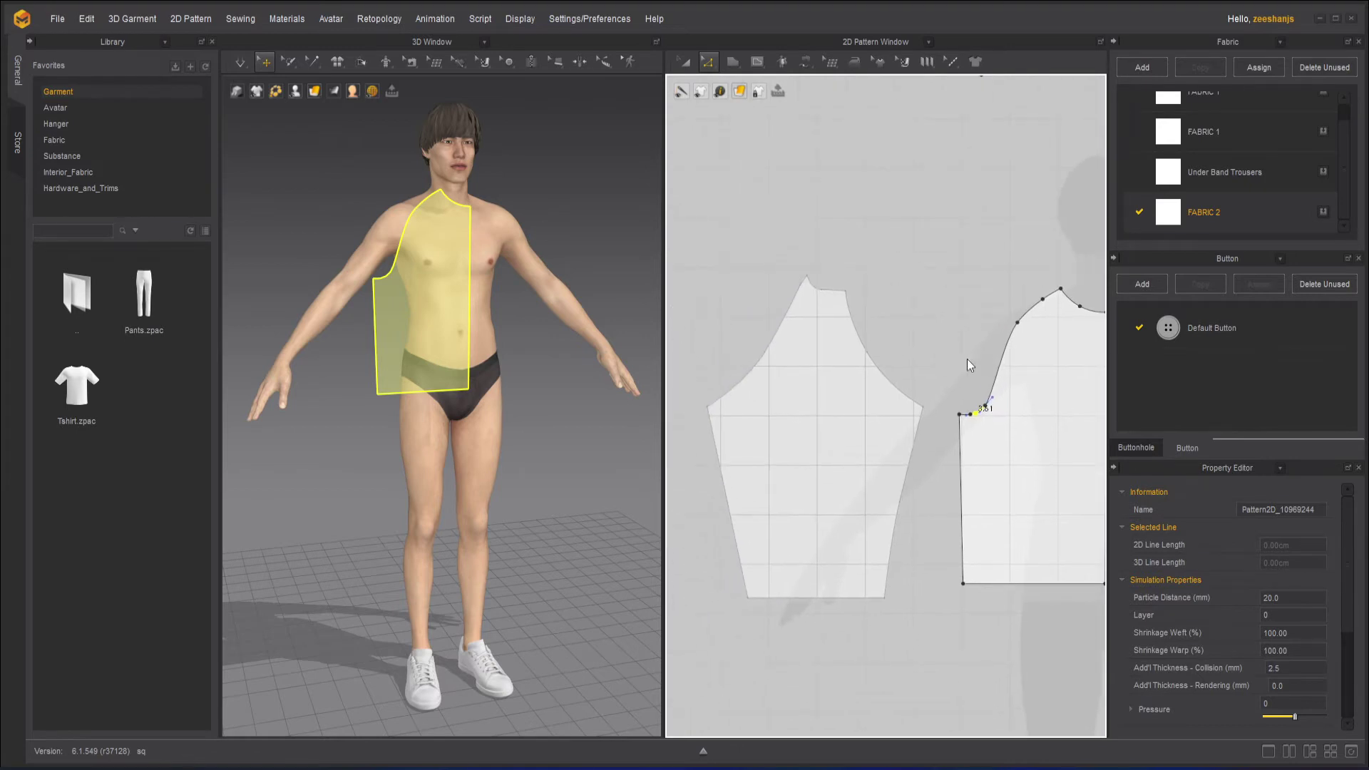
scroll(860, 254, down, 2)
click(684, 62)
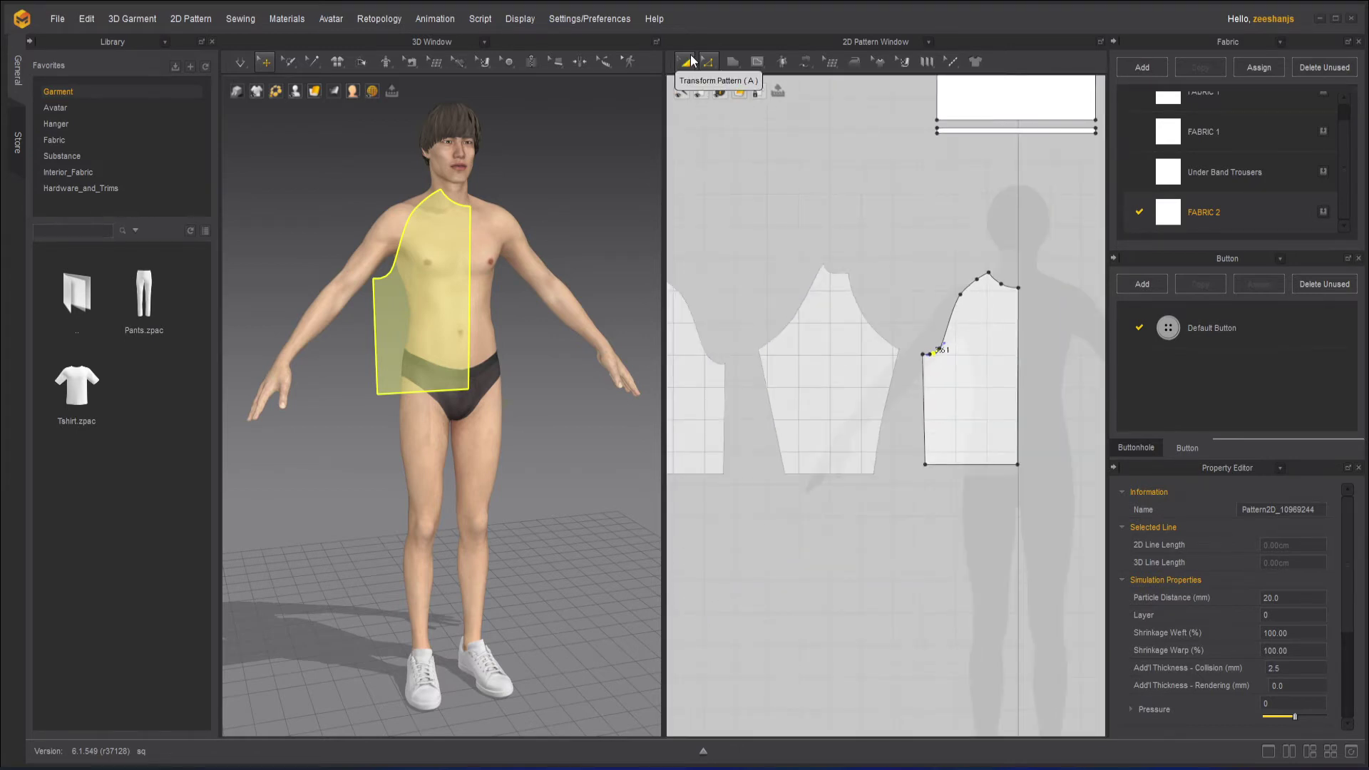
scroll(877, 399, up, 3)
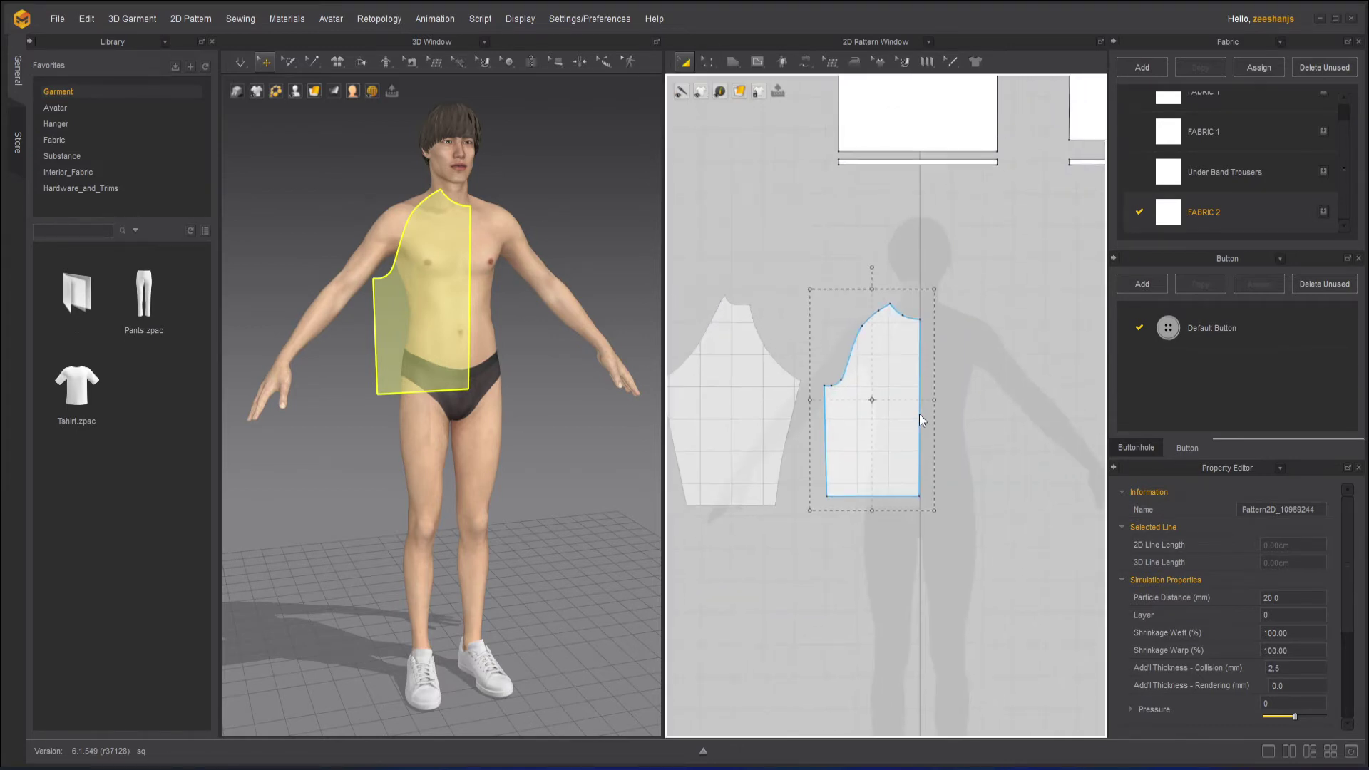
click(884, 433)
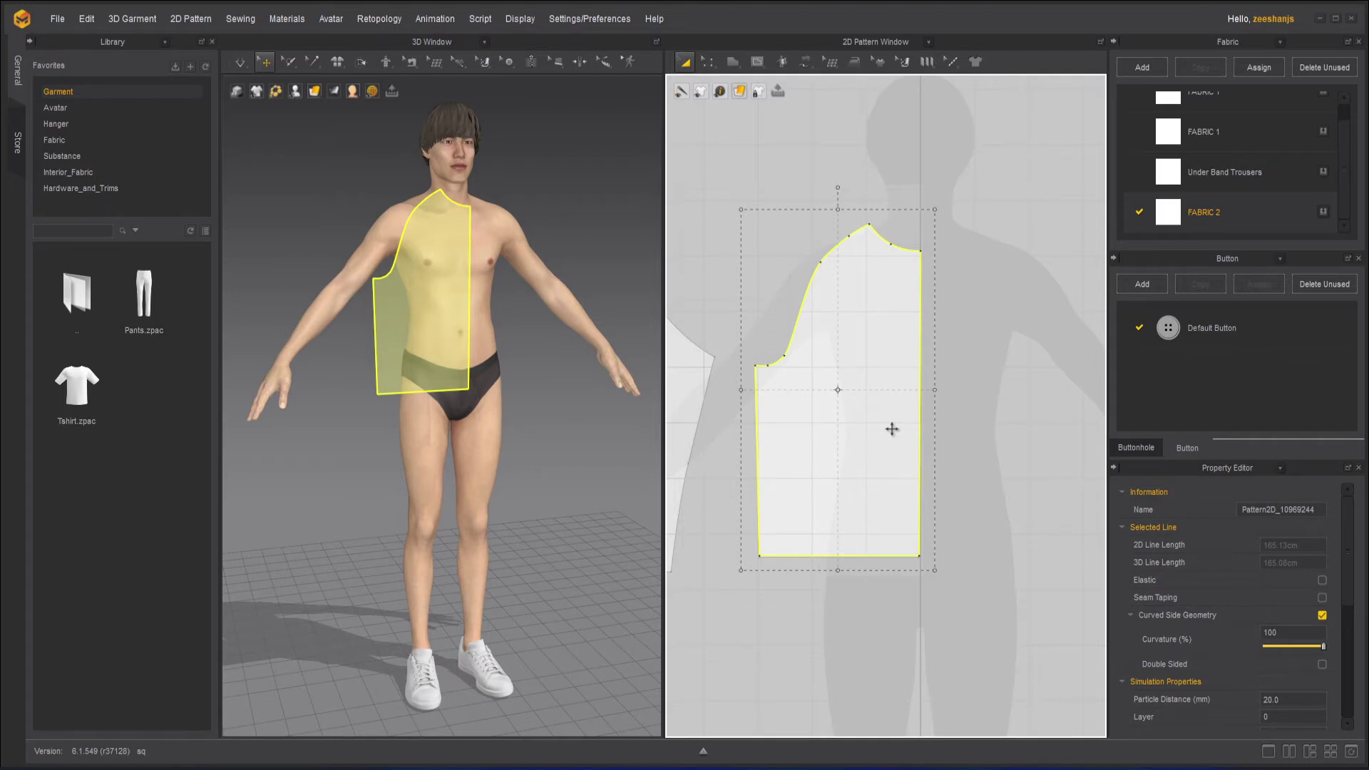
key(ctrl+d)
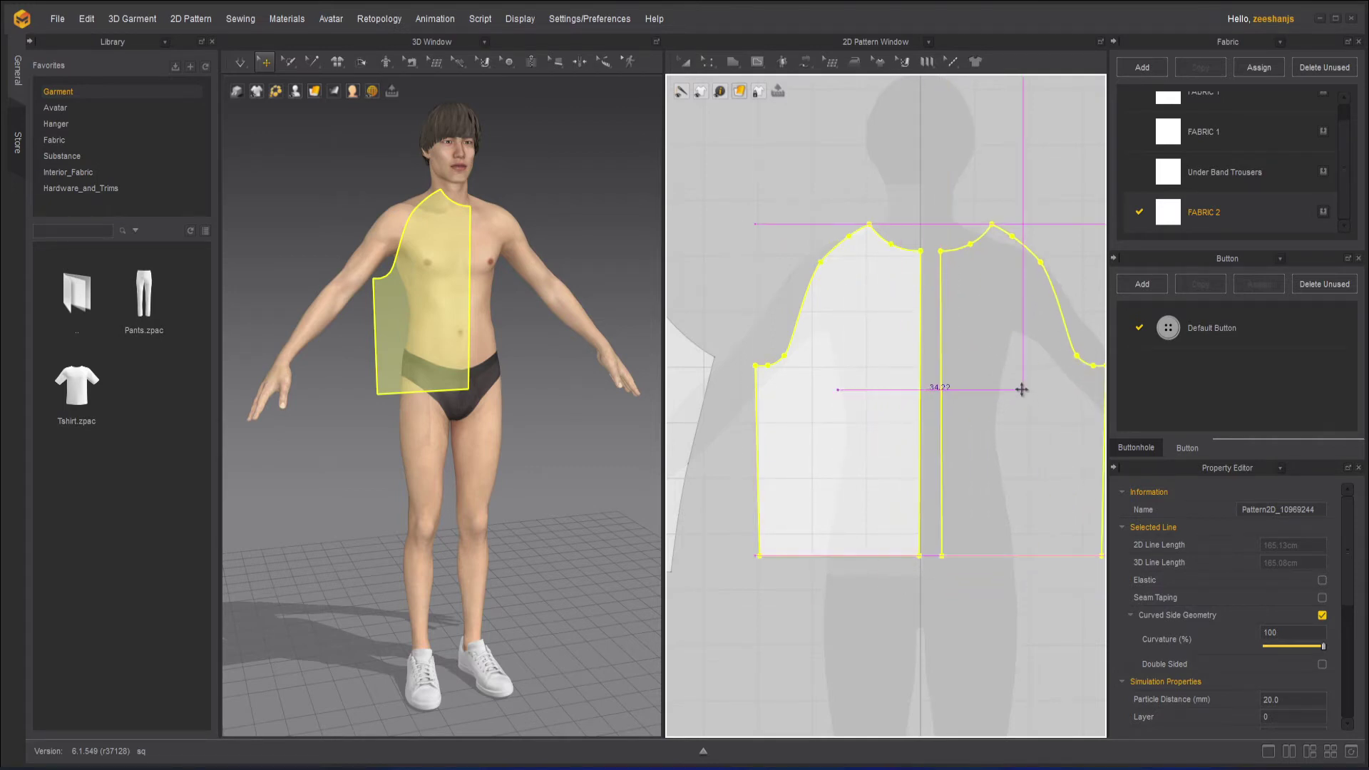
click(1025, 392)
scroll(941, 511, down, 3)
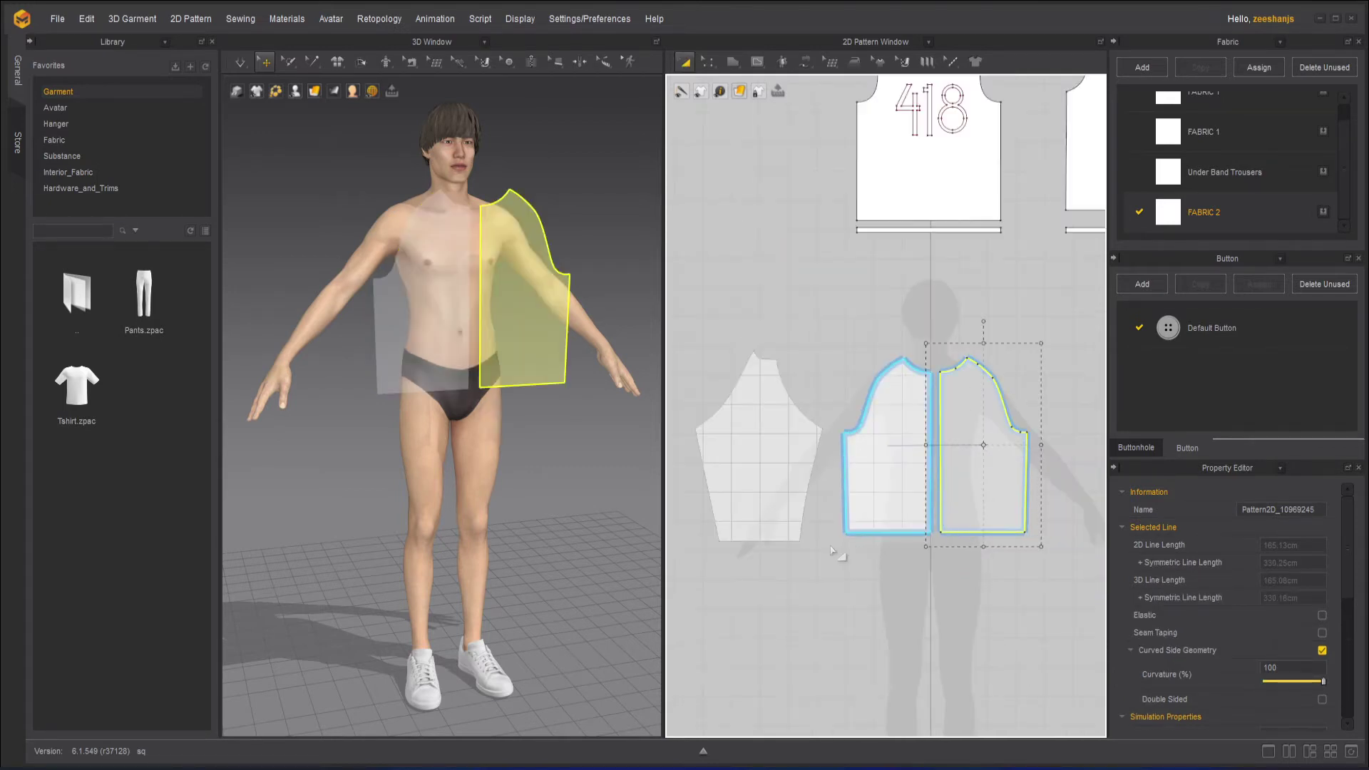
scroll(965, 546, up, 2)
scroll(885, 425, up, 1)
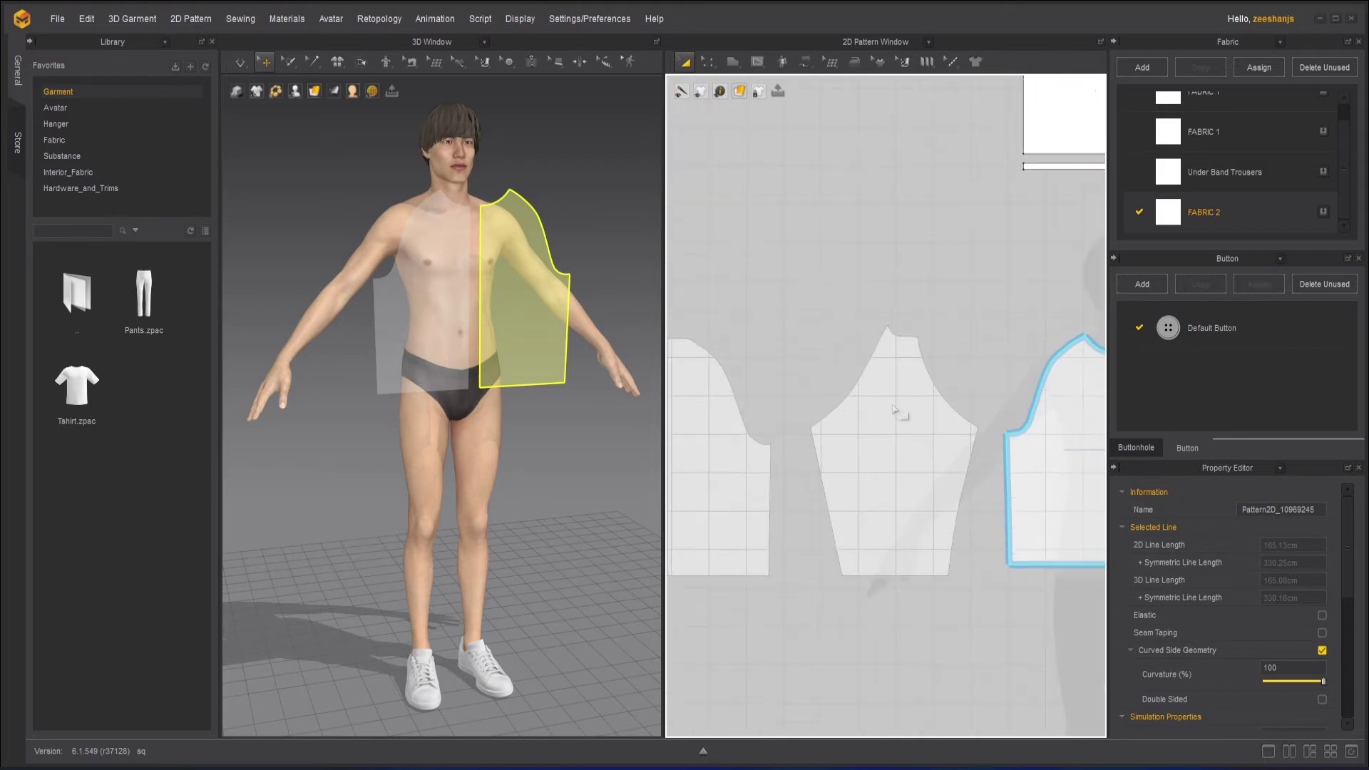
scroll(894, 409, up, 5)
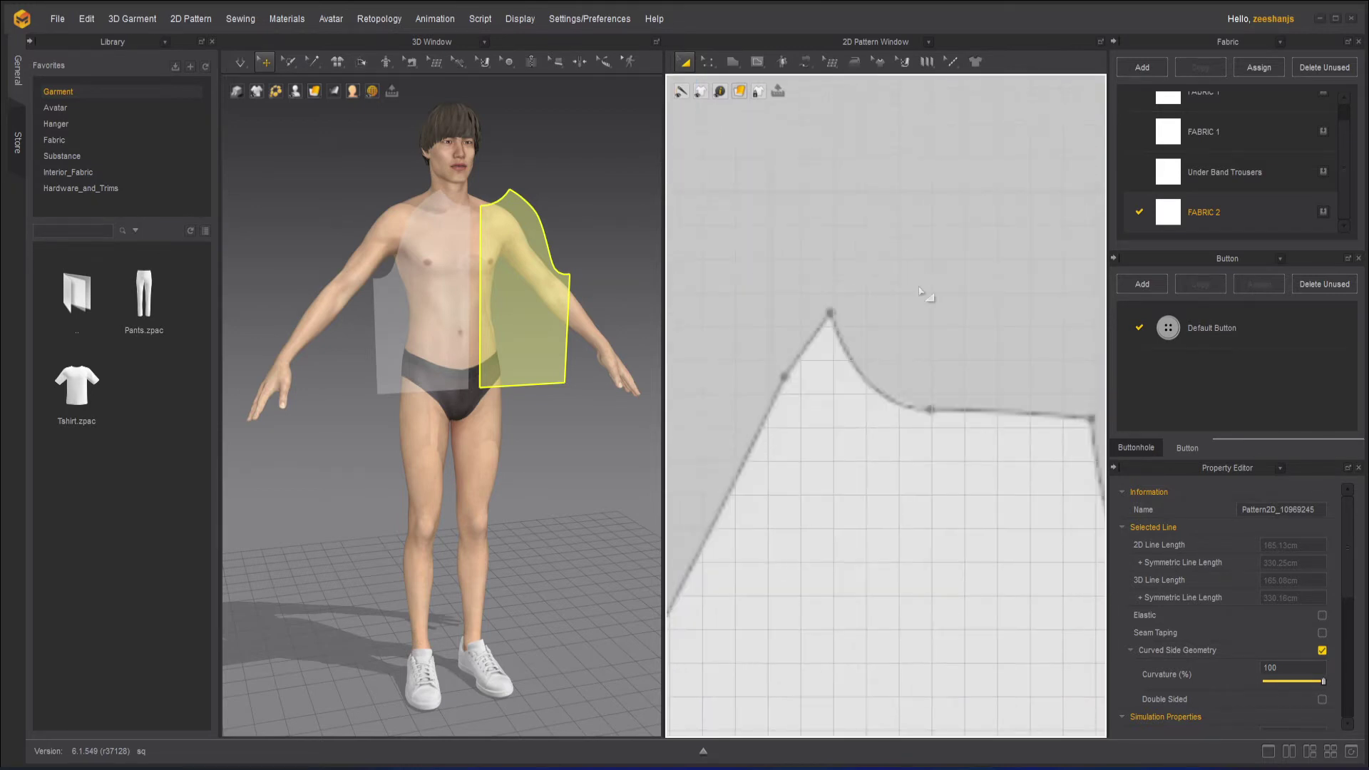
right_drag(929, 308, 878, 254)
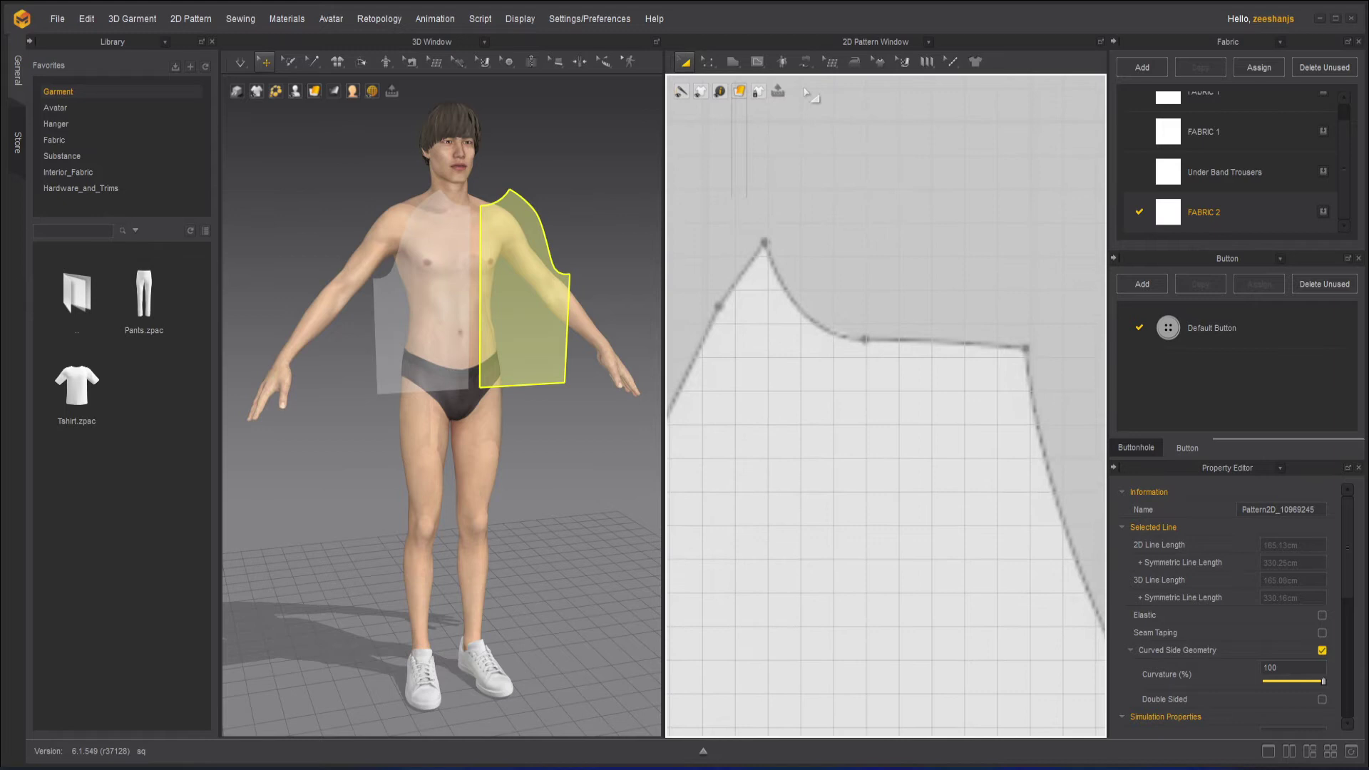
click(733, 62)
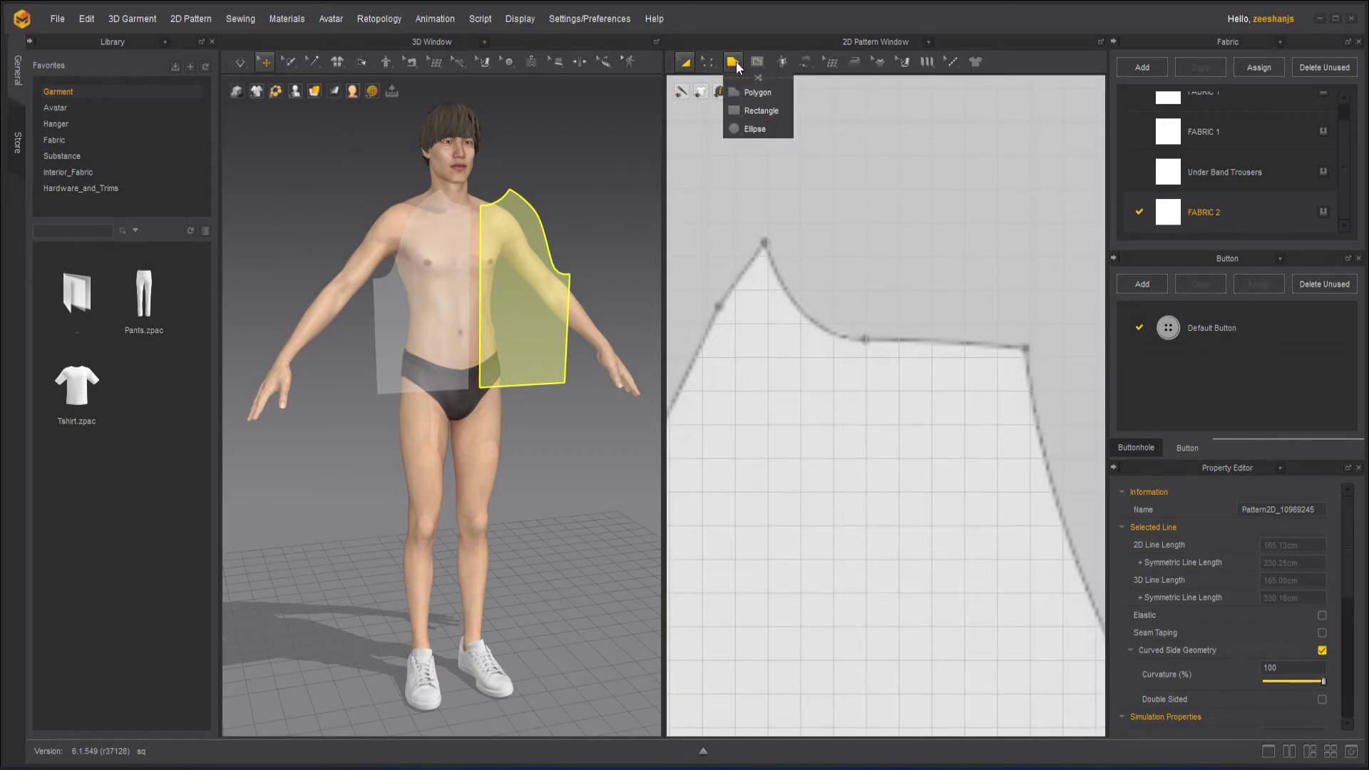
Start a Polygon outline on the background's flat-topped half-body piece, tracing its top edge about 5.4 cm long.
scroll(838, 305, down, 7)
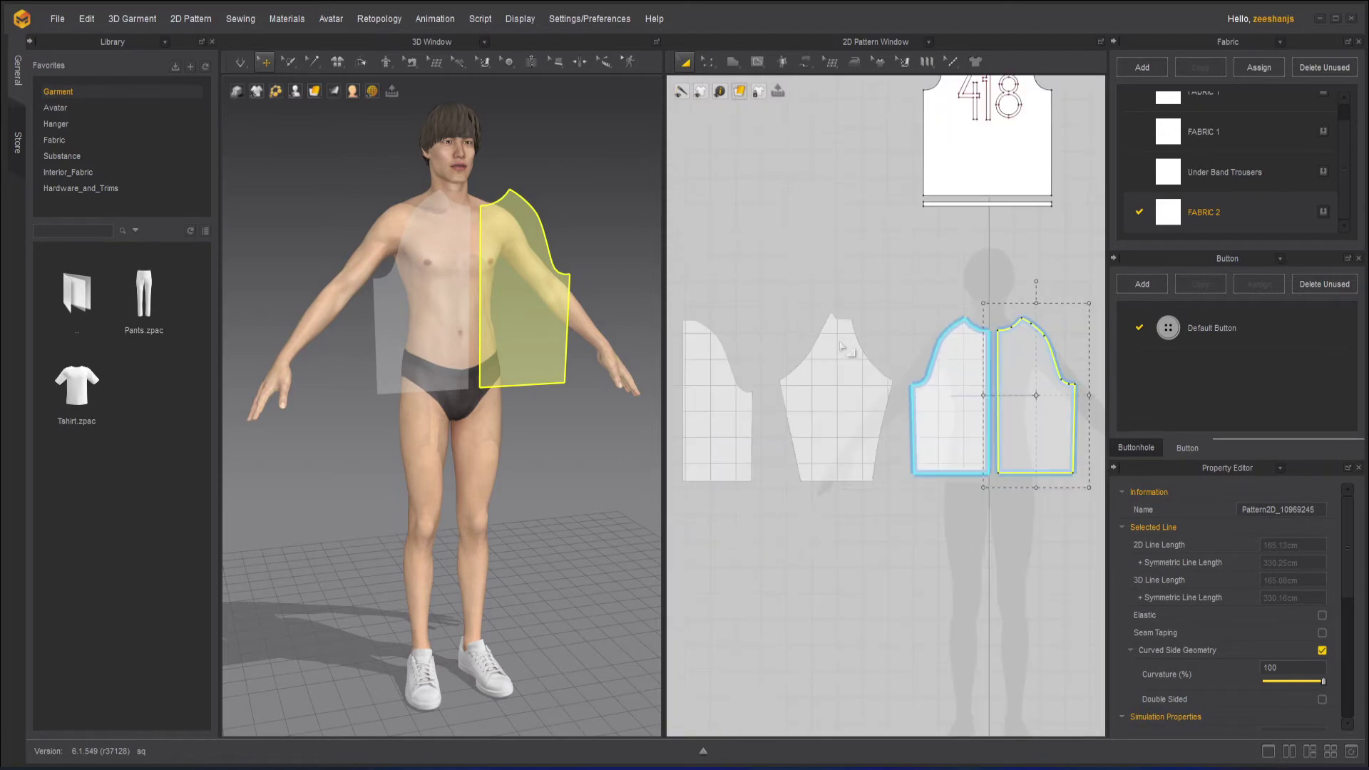
middle_drag(842, 351, 1025, 382)
scroll(924, 399, up, 2)
scroll(925, 404, up, 2)
scroll(820, 231, up, 5)
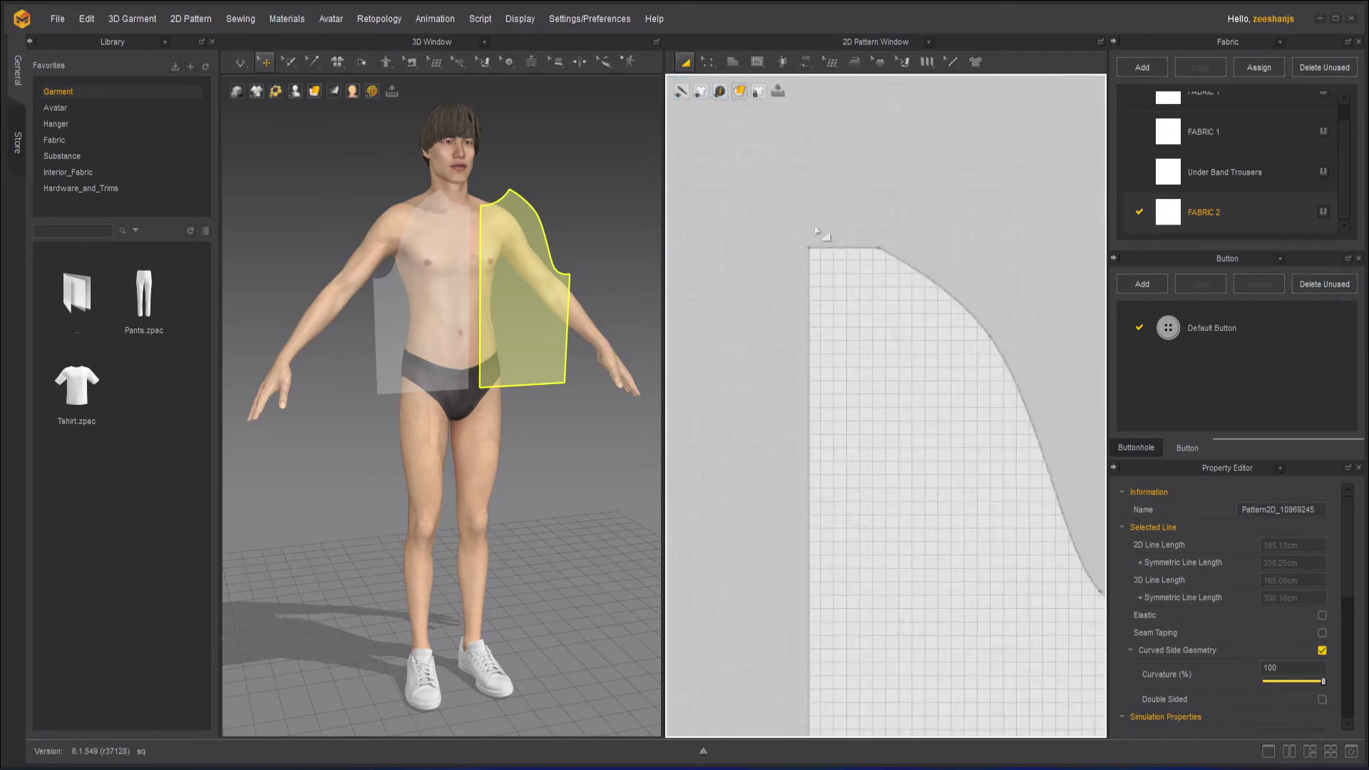
click(732, 62)
click(745, 86)
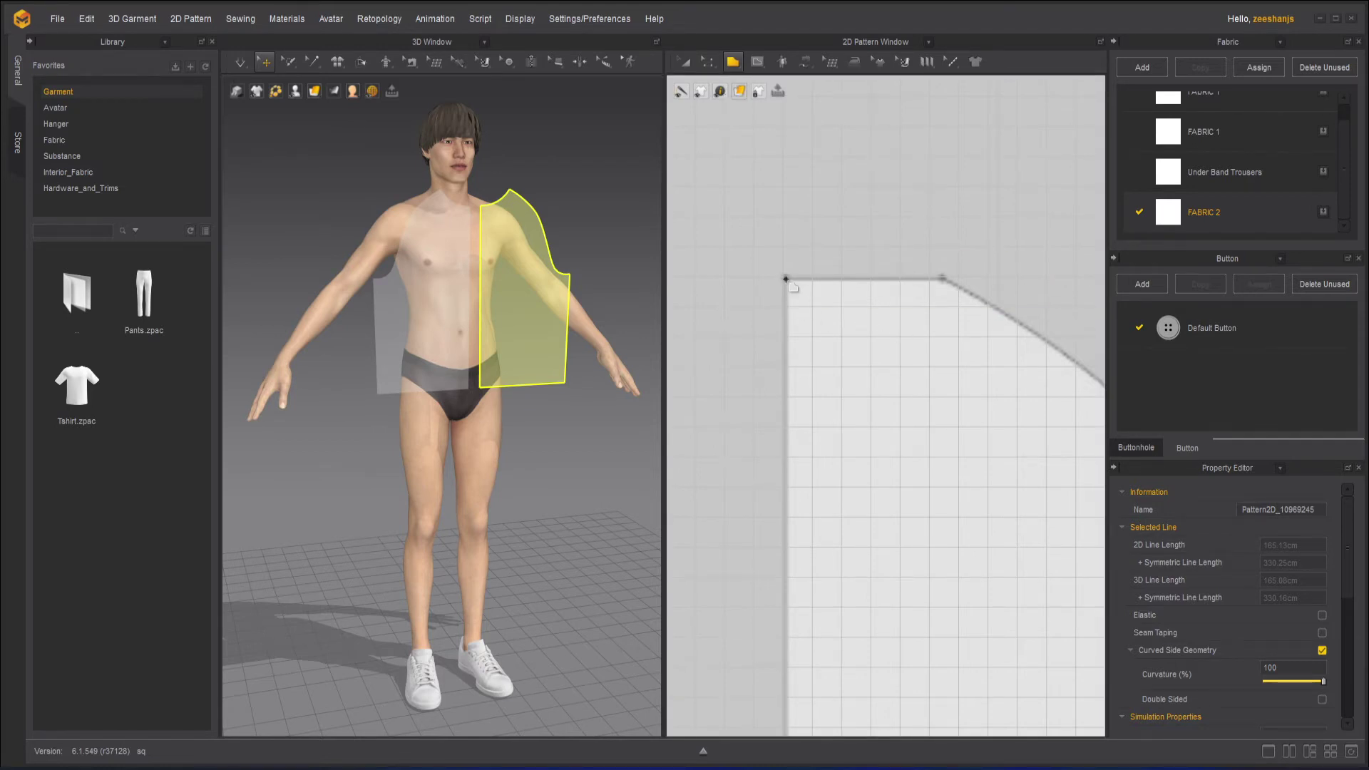
click(786, 279)
click(945, 279)
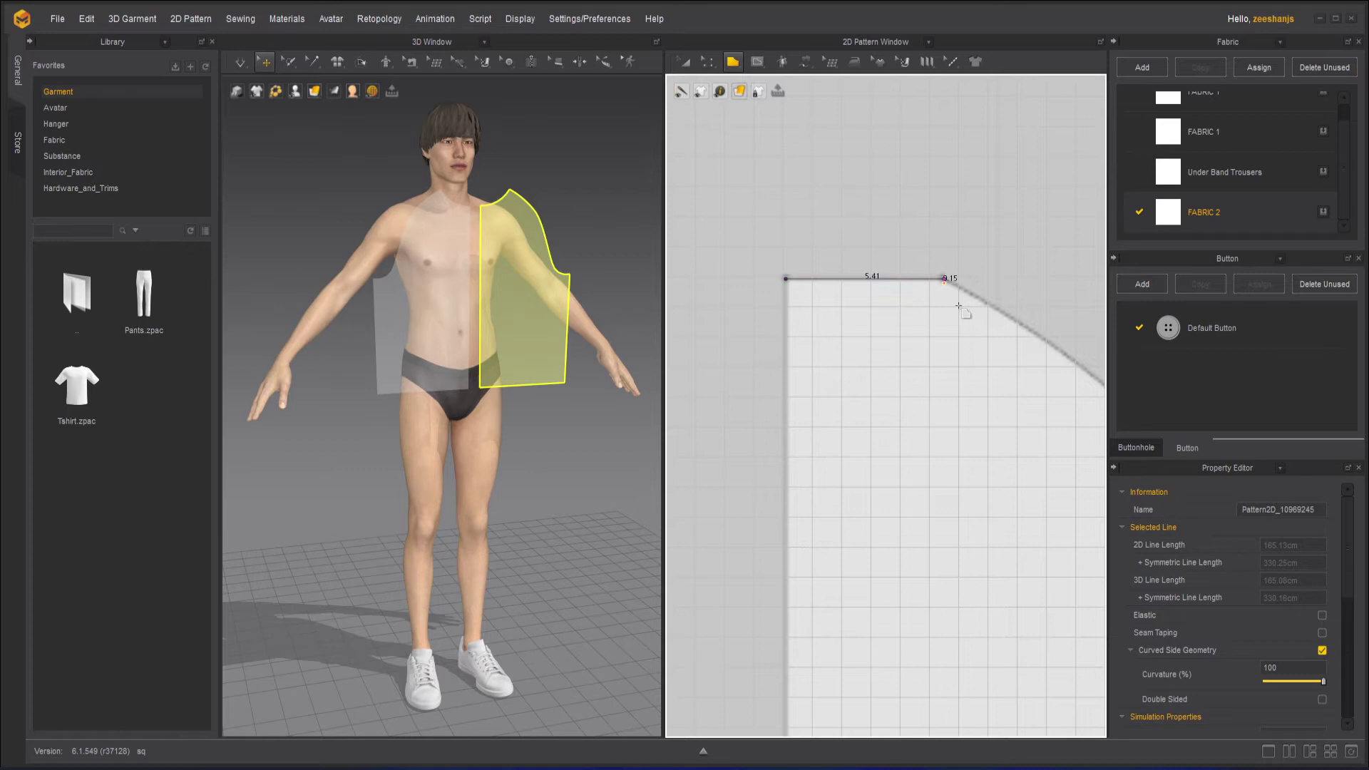
Trace the piece's shoulder and armhole with curved points, ending at the underarm corner.
middle_drag(1018, 388, 752, 332)
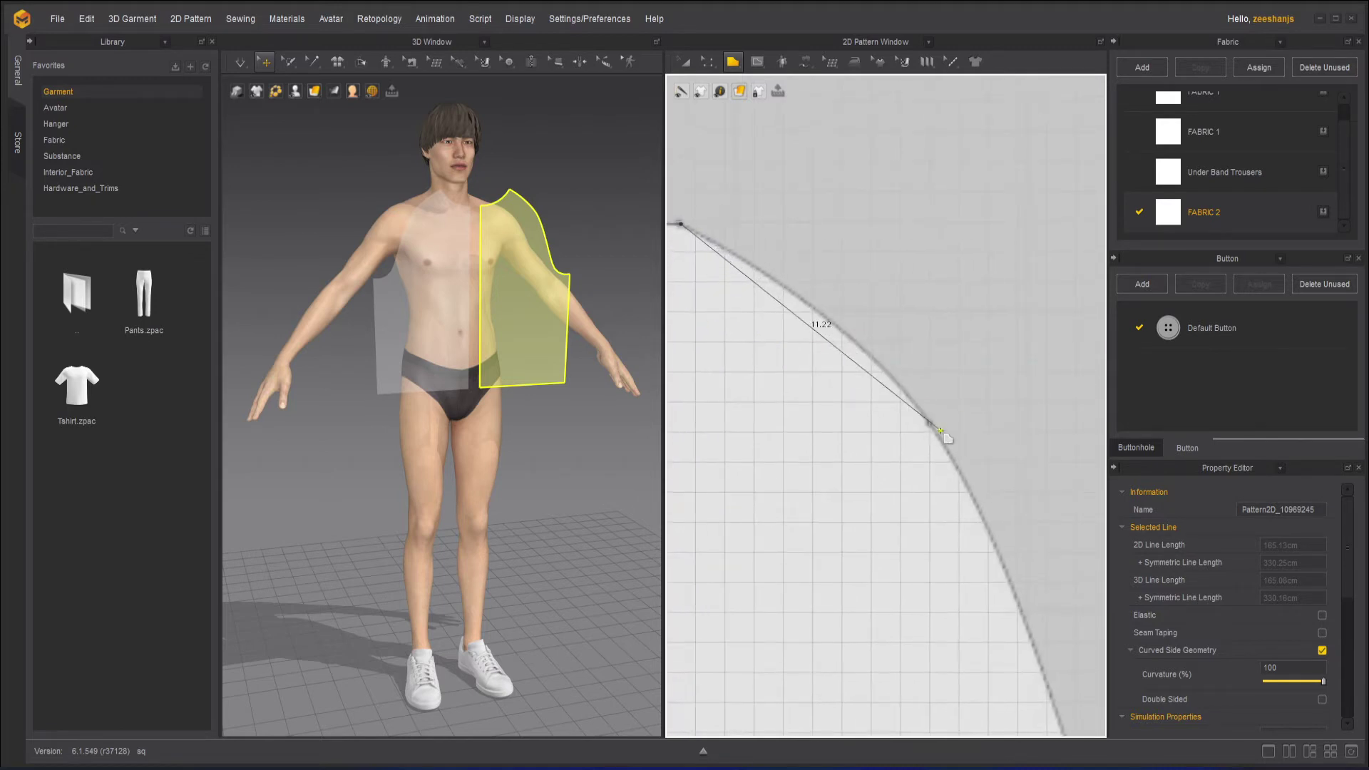
drag(932, 426, 992, 532)
scroll(1020, 610, down, 6)
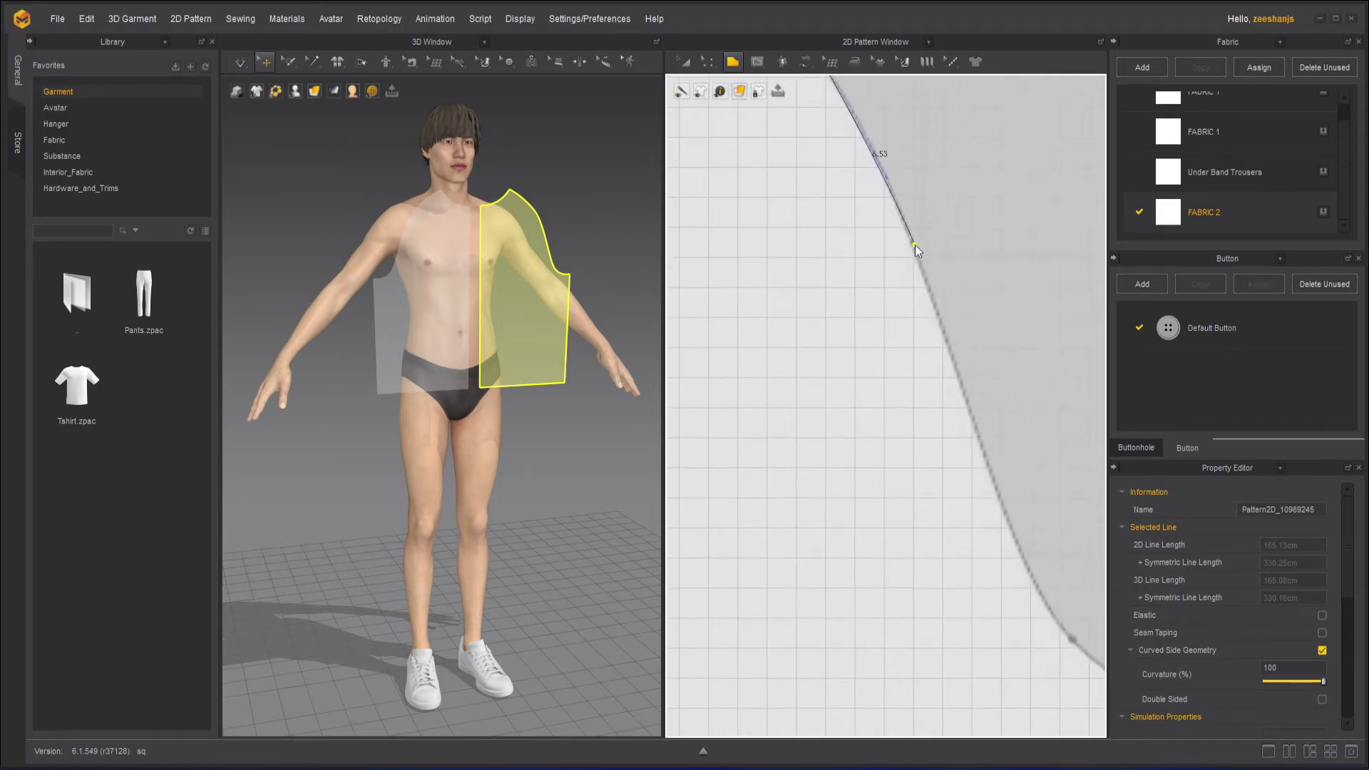
scroll(965, 385, up, 3)
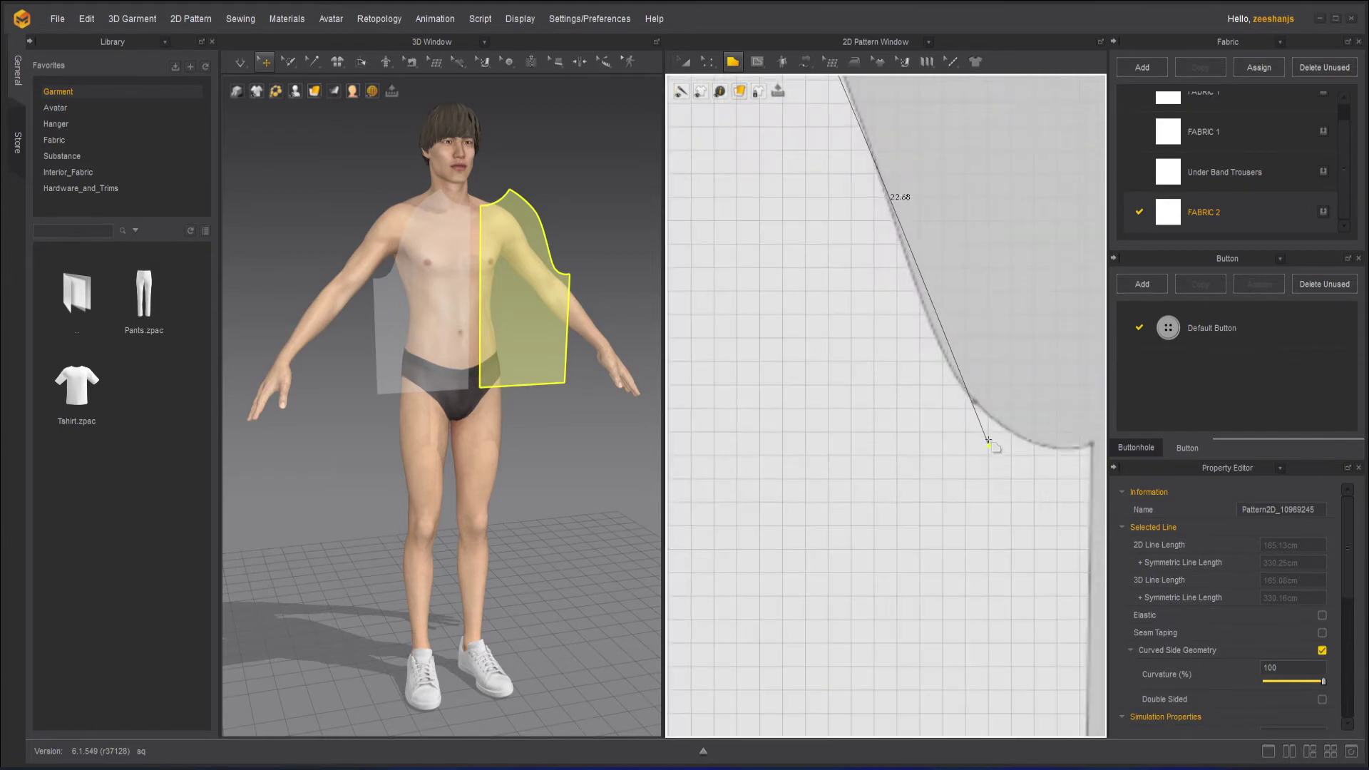
drag(976, 403, 1062, 451)
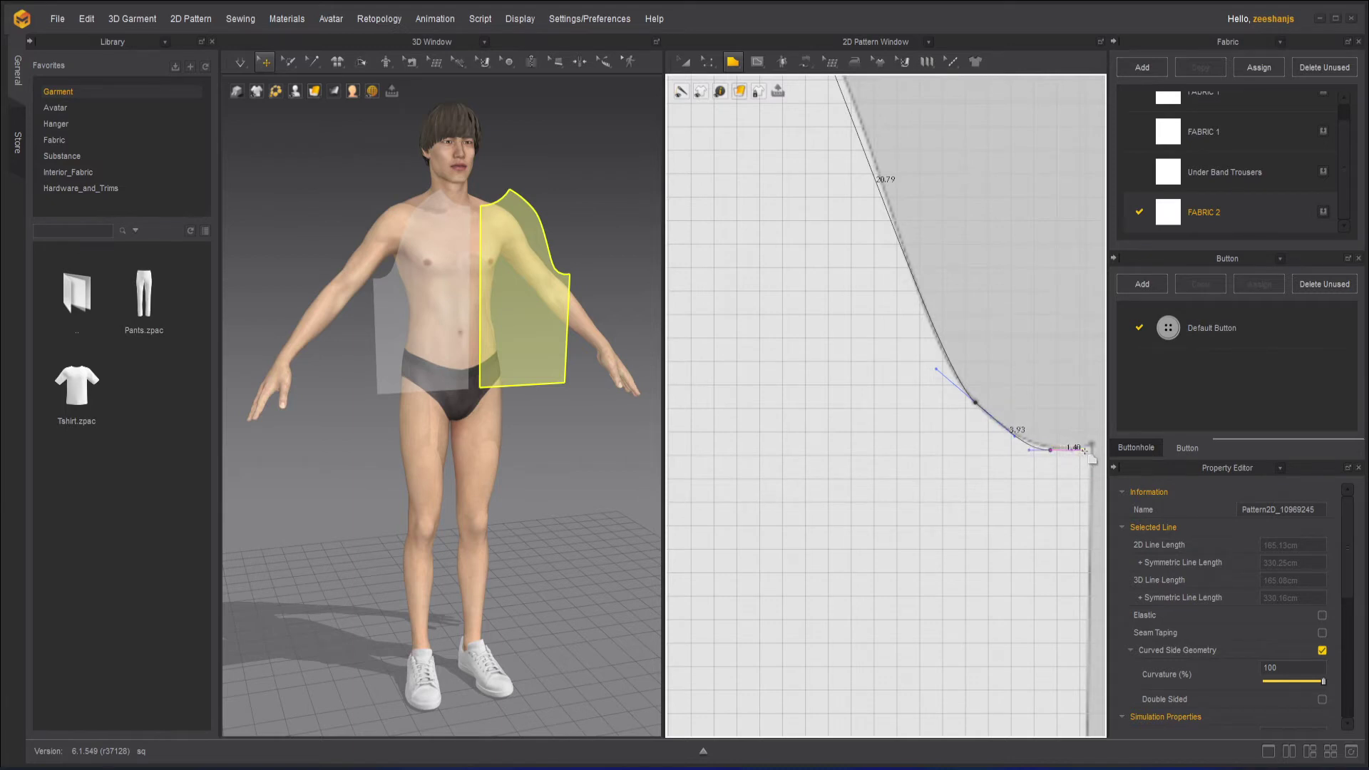
click(1091, 445)
Complete the outline with a side edge about 34 cm long, a hem about 27 cm long and the straight centre edge.
scroll(1059, 482, down, 5)
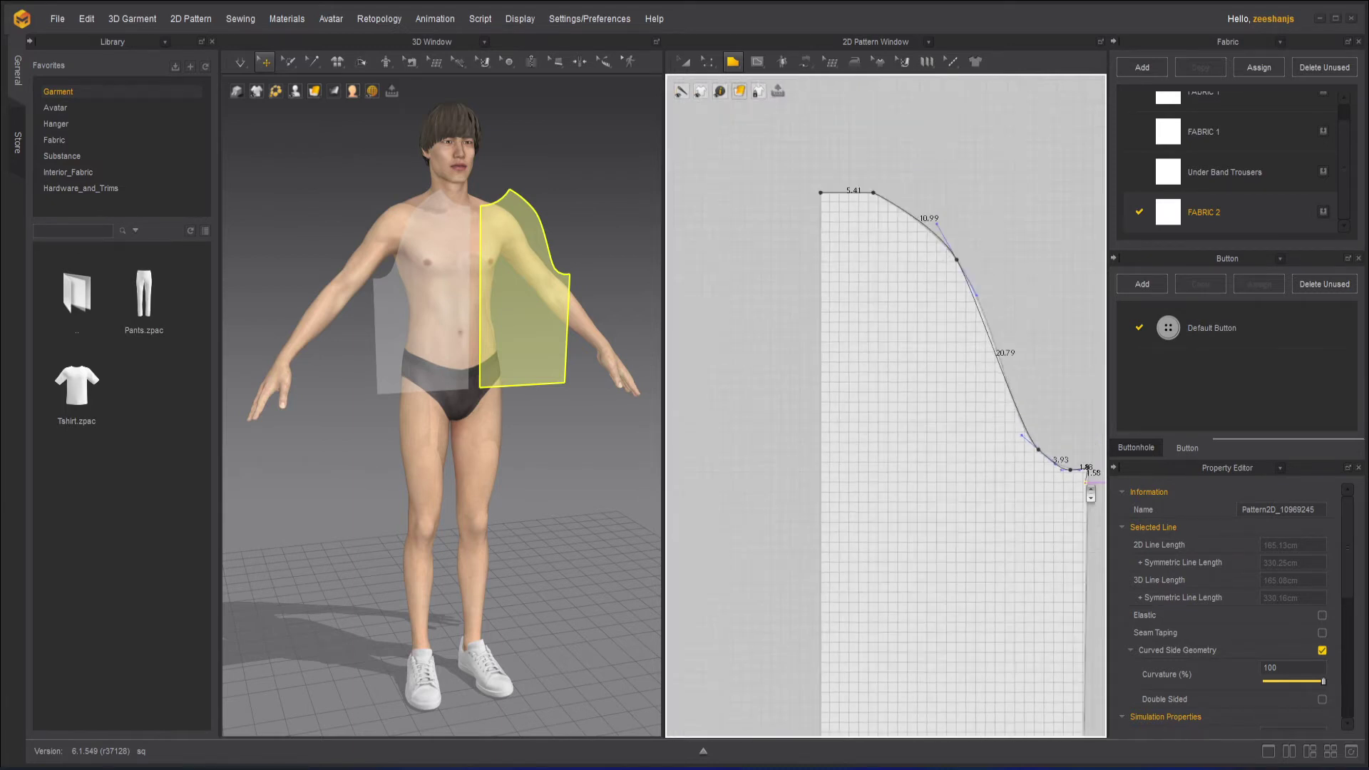
middle_drag(1007, 315, 964, 181)
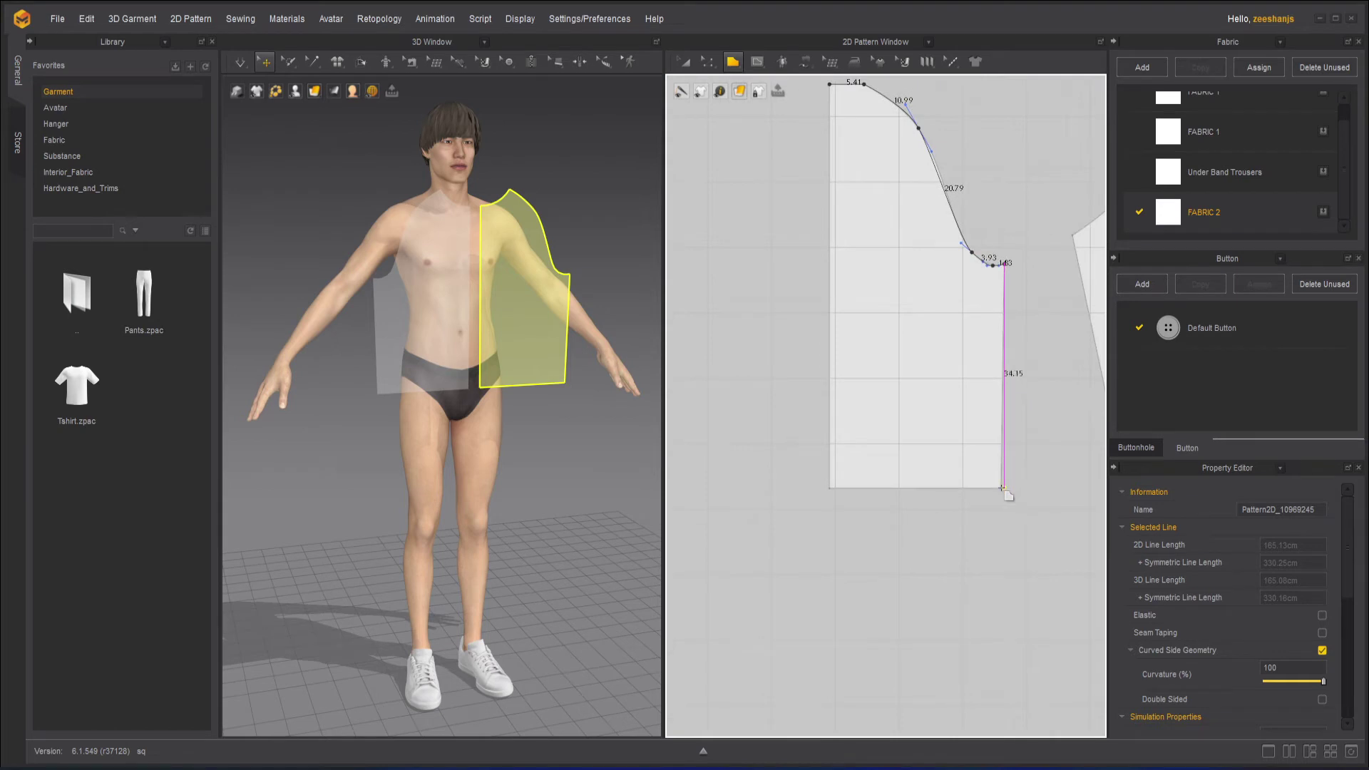
click(1002, 488)
click(831, 489)
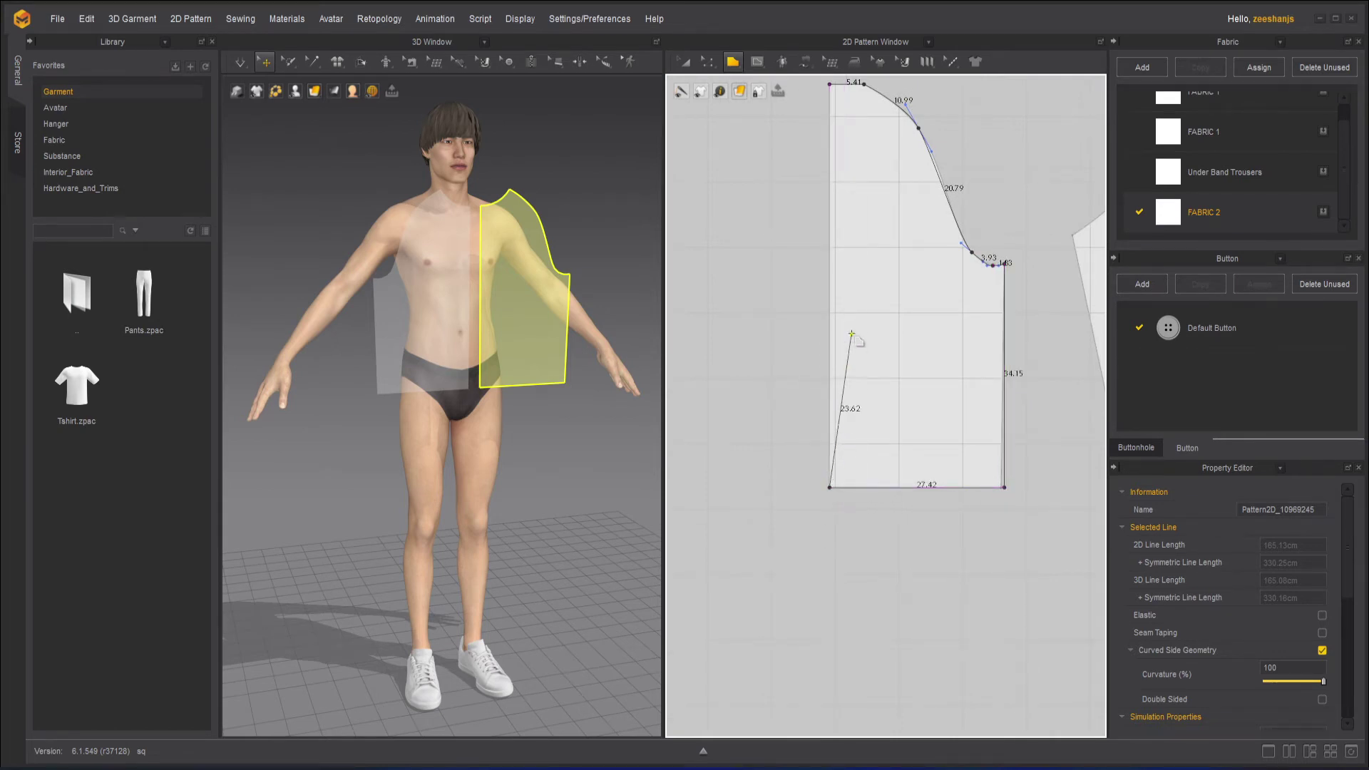
middle_drag(854, 317, 875, 507)
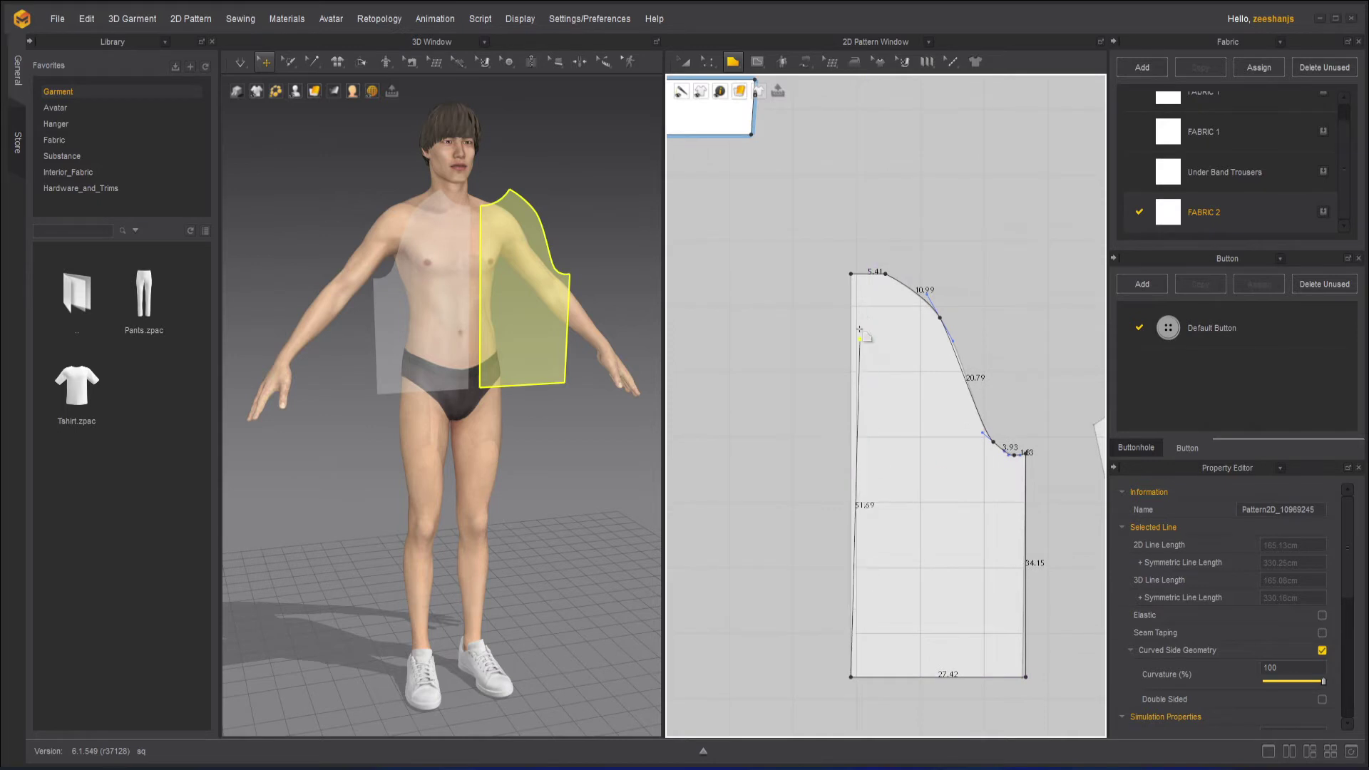
click(853, 275)
Adjust the curve below the upper armhole point to match the background outline.
scroll(1009, 228, up, 5)
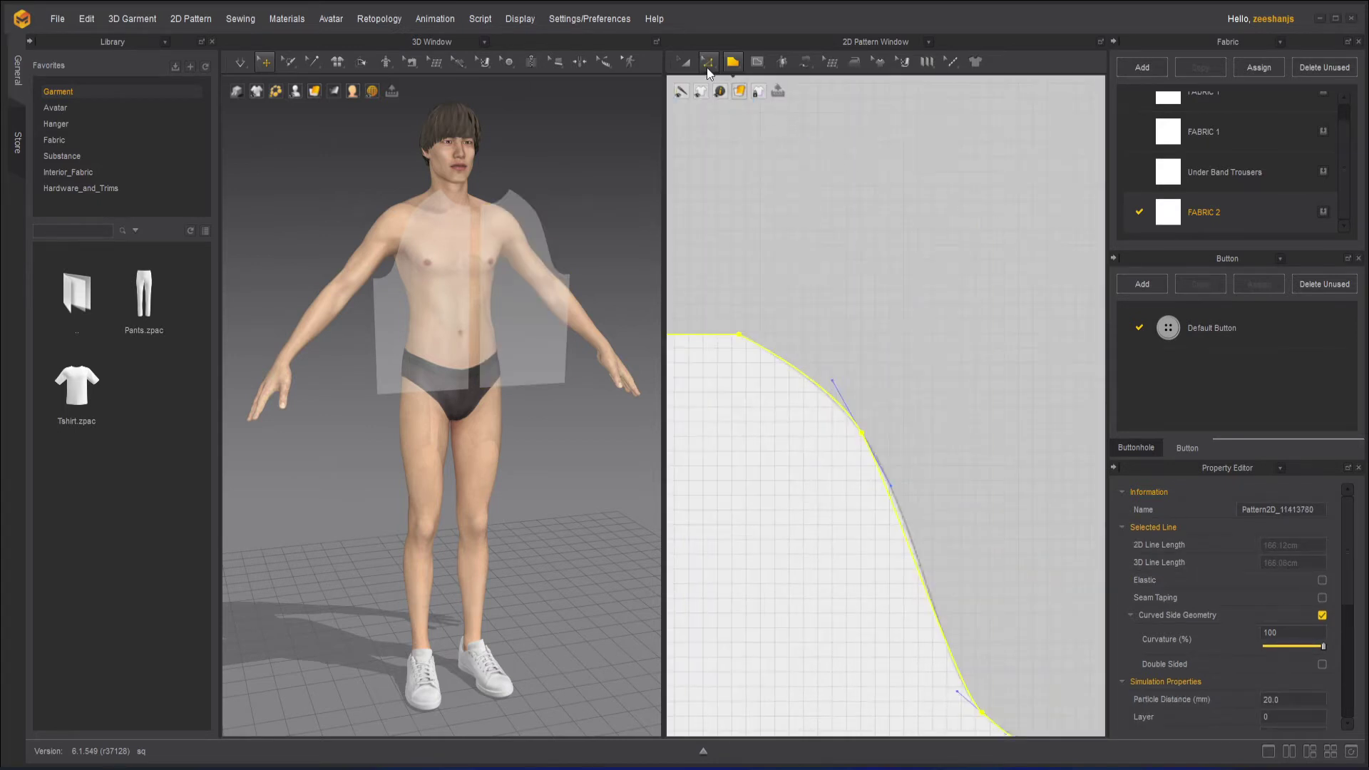
click(707, 70)
scroll(936, 410, up, 3)
middle_drag(896, 414, 965, 249)
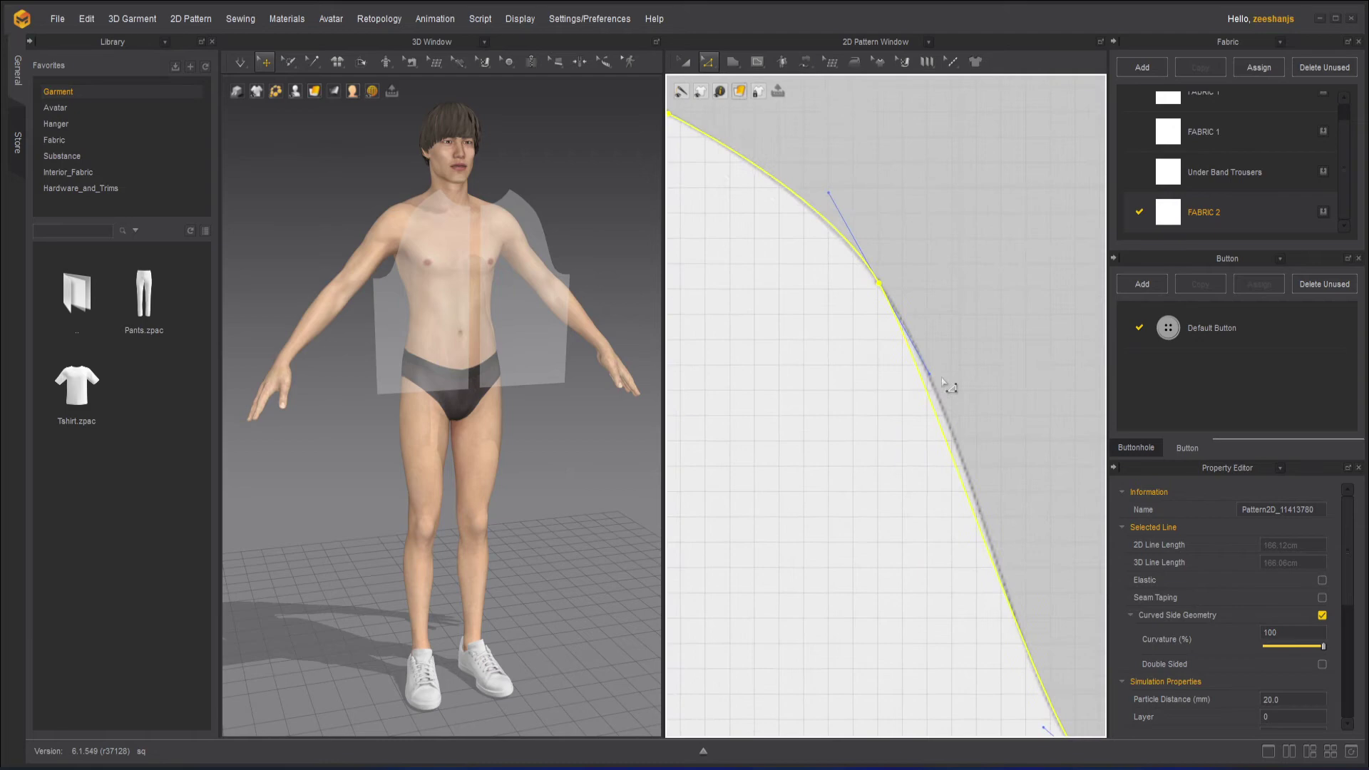
drag(930, 374, 949, 381)
Reshape the underarm curve by adjusting the handles and position of the point beside the underarm corner.
scroll(980, 389, down, 3)
middle_drag(1046, 453, 961, 314)
scroll(979, 360, up, 3)
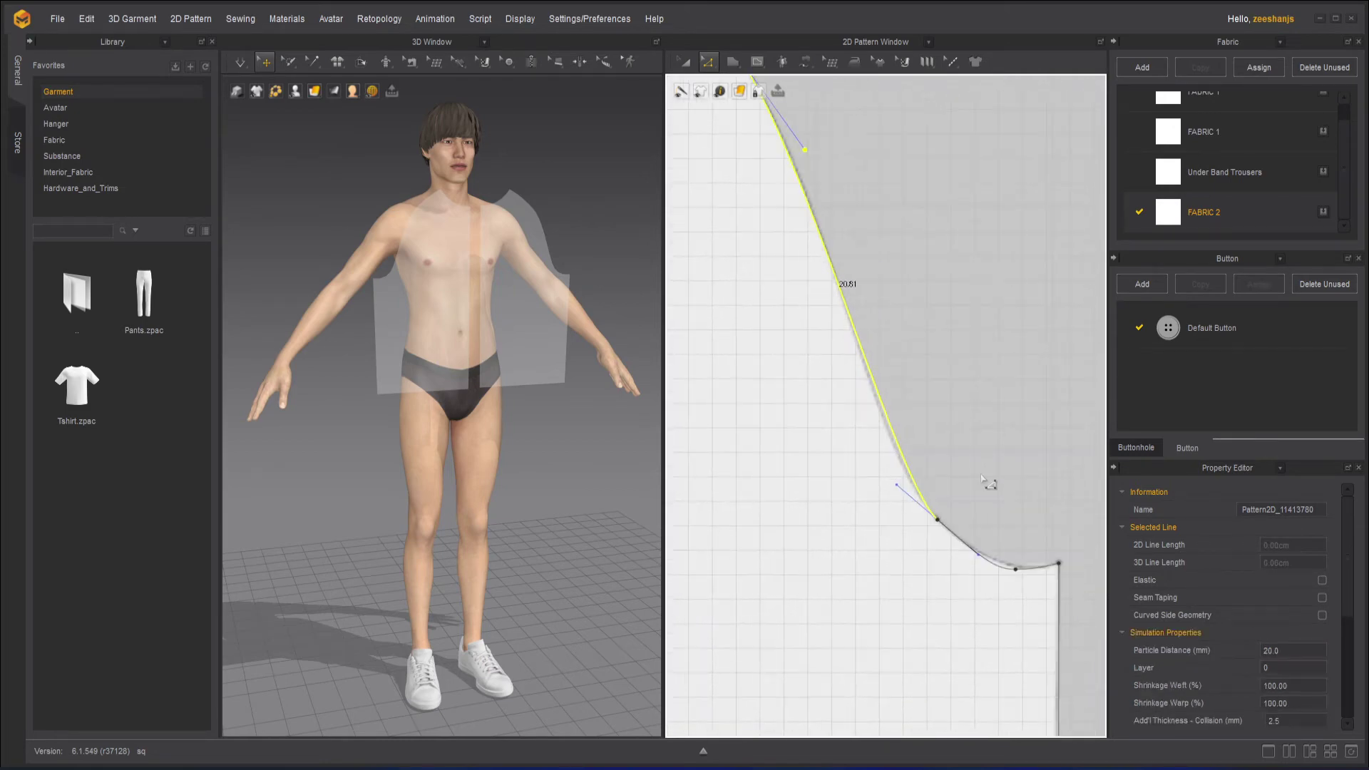
click(938, 521)
drag(979, 556, 1014, 567)
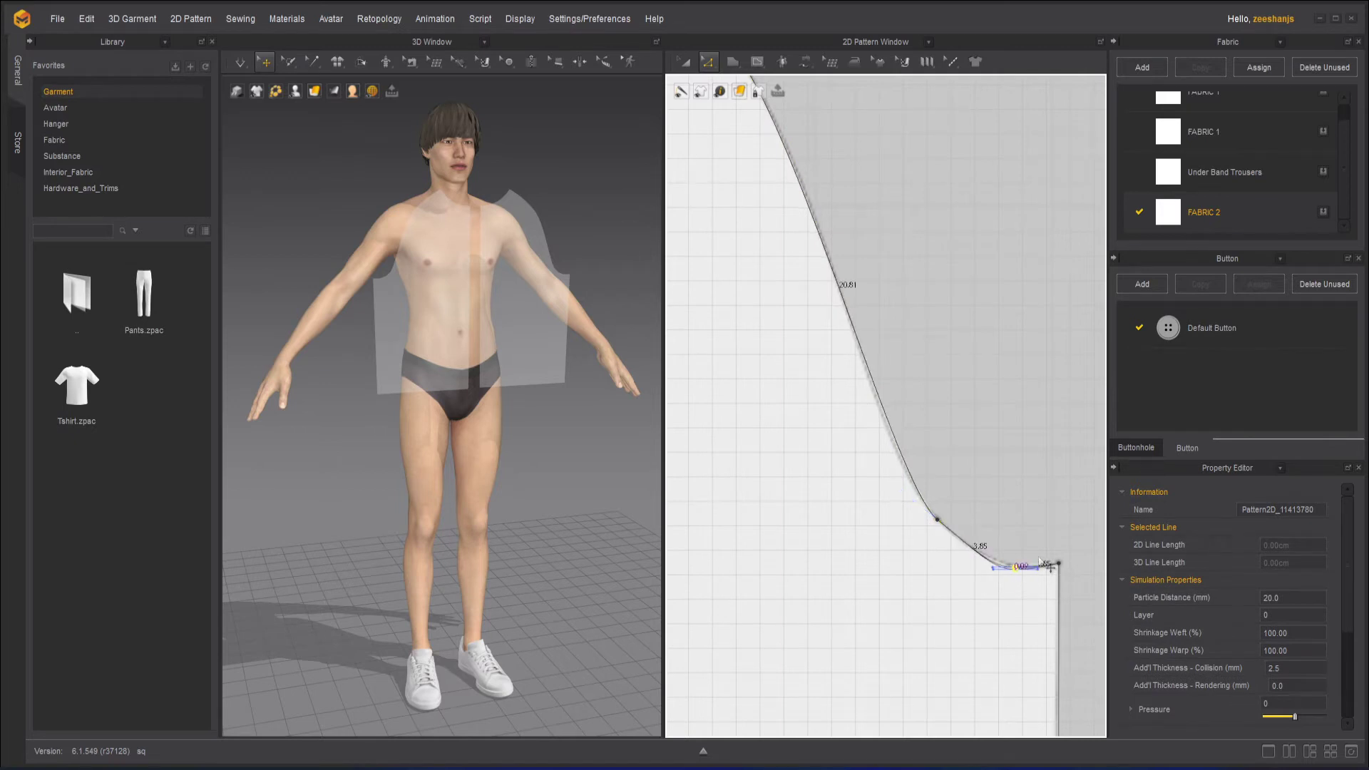
scroll(1041, 563, up, 4)
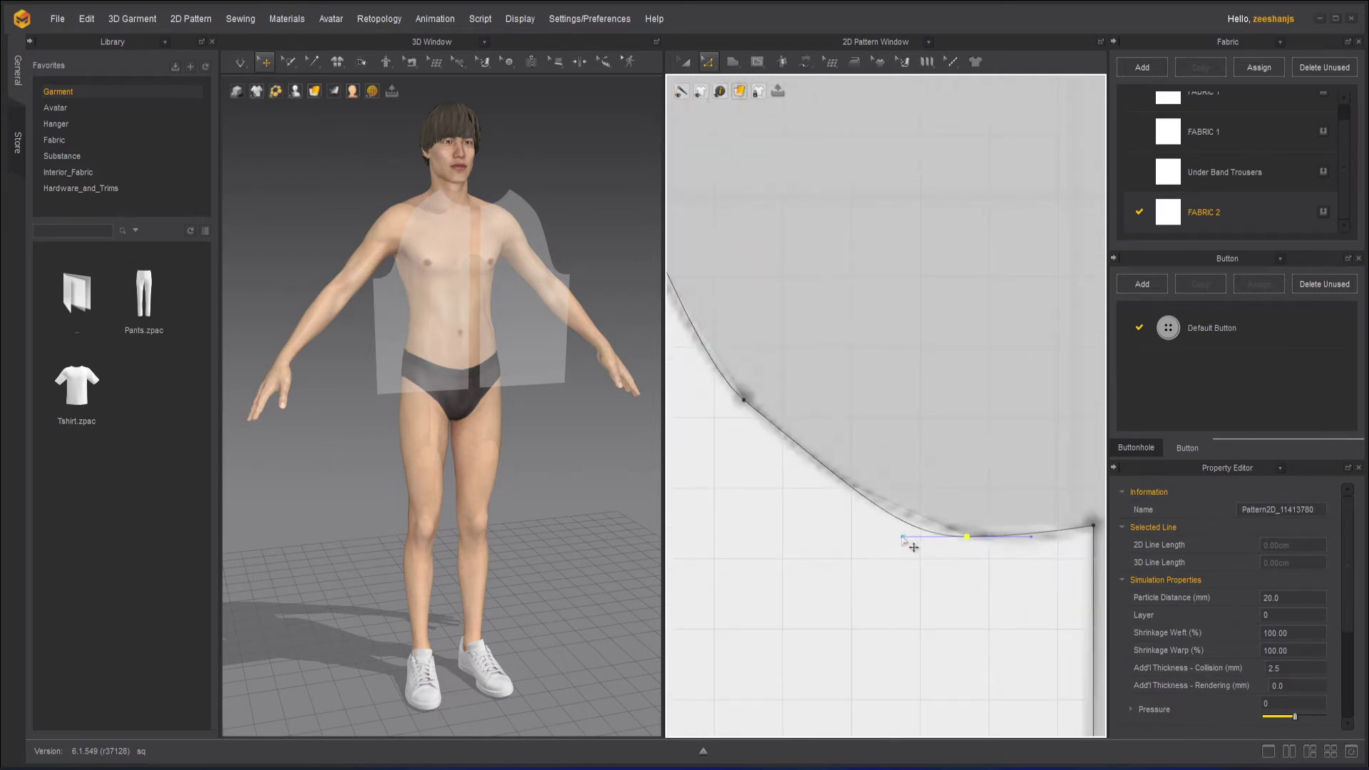
drag(913, 547, 984, 541)
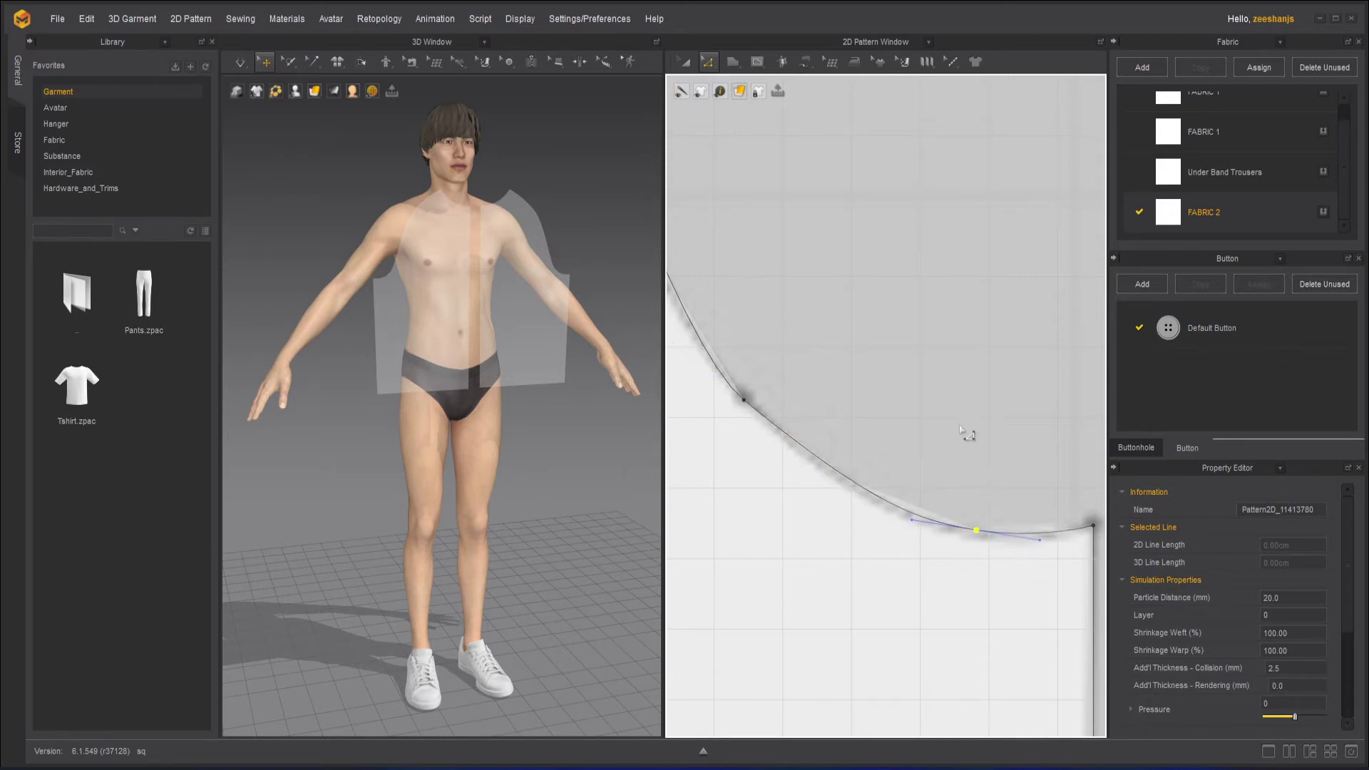
Fine-tune the curve above the lower armhole point to follow the background outline, and deselect the piece.
scroll(965, 435, down, 5)
scroll(953, 401, up, 4)
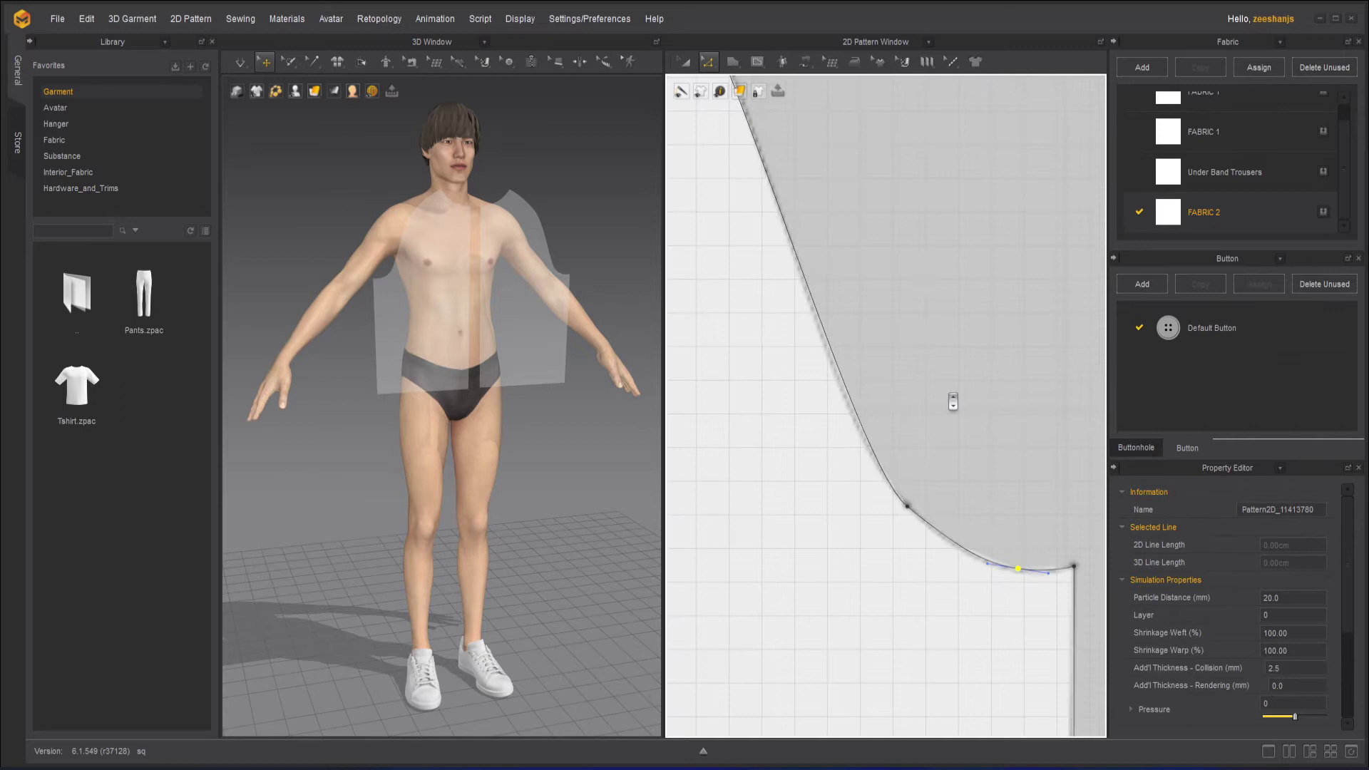
click(908, 506)
drag(859, 471, 859, 465)
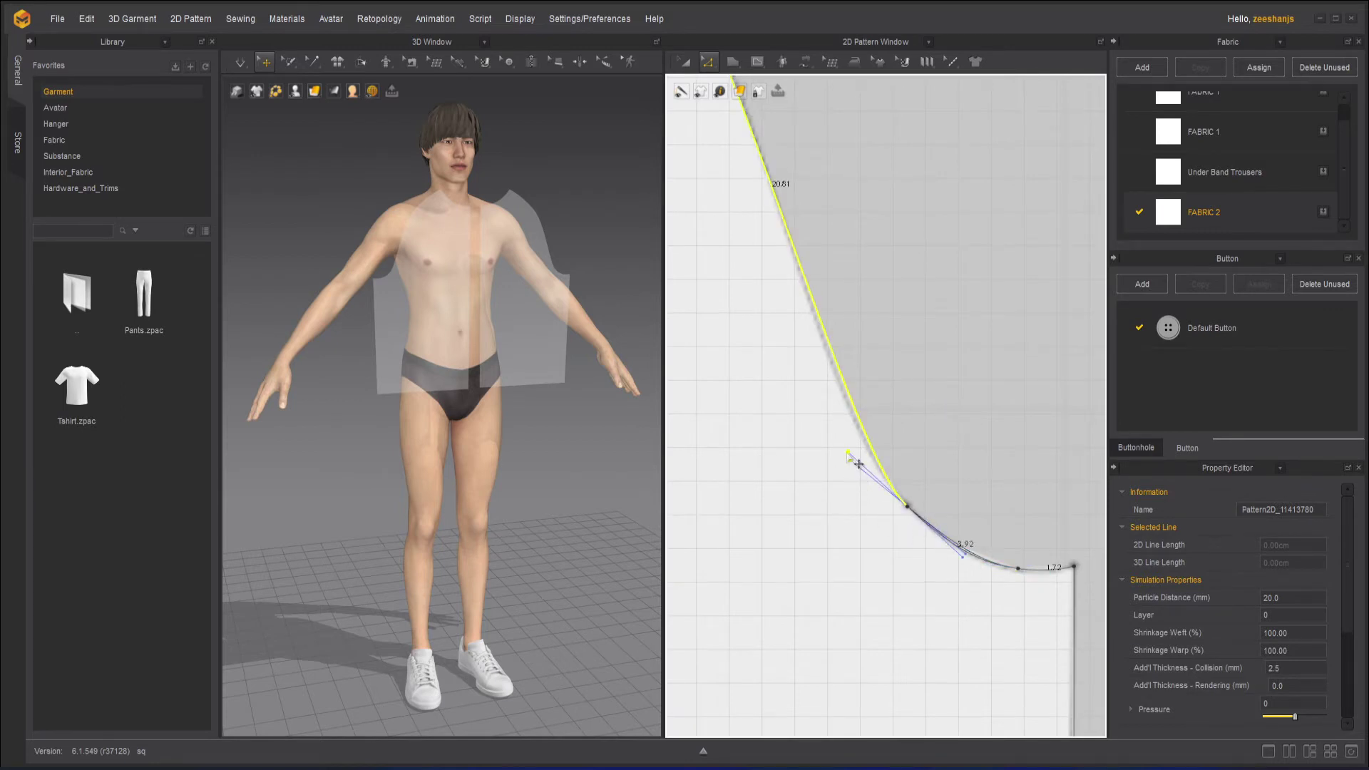
scroll(972, 413, down, 5)
click(966, 275)
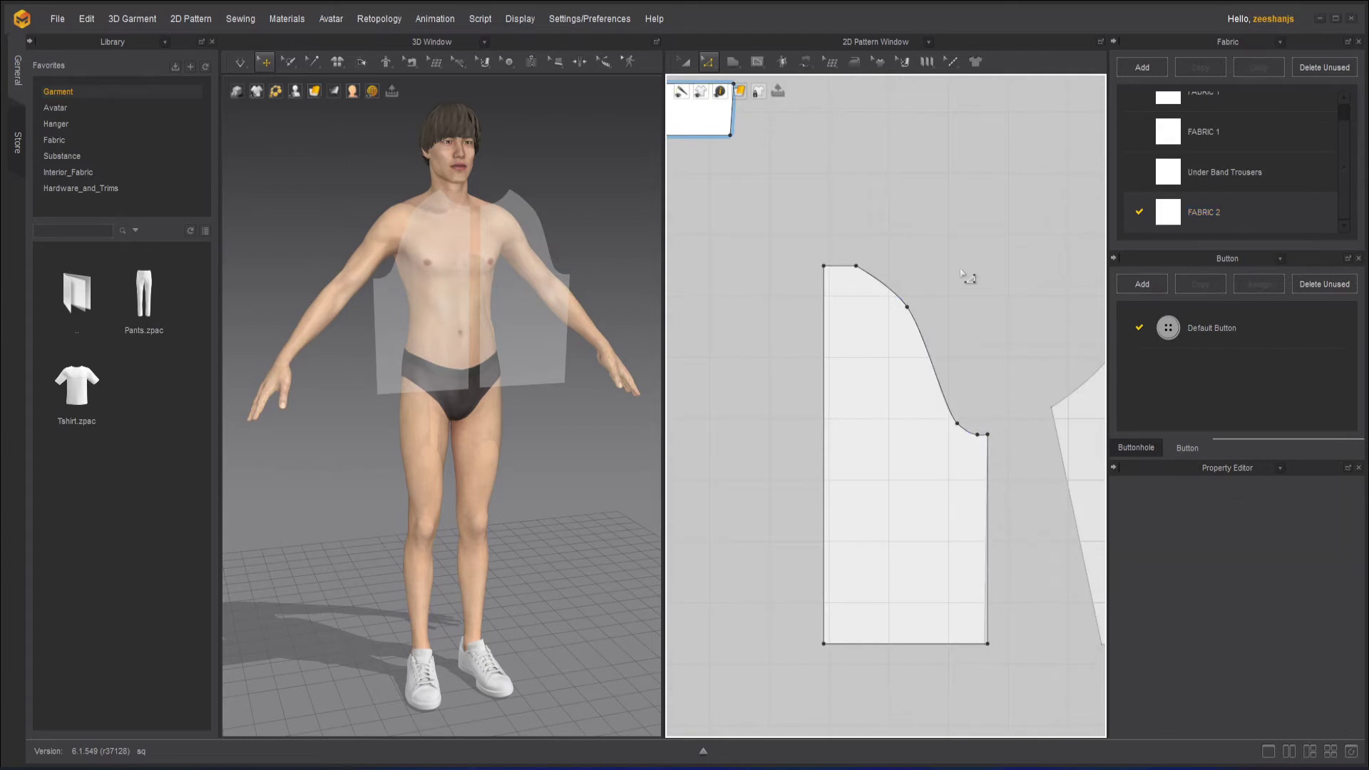
scroll(969, 293, down, 4)
scroll(846, 373, up, 6)
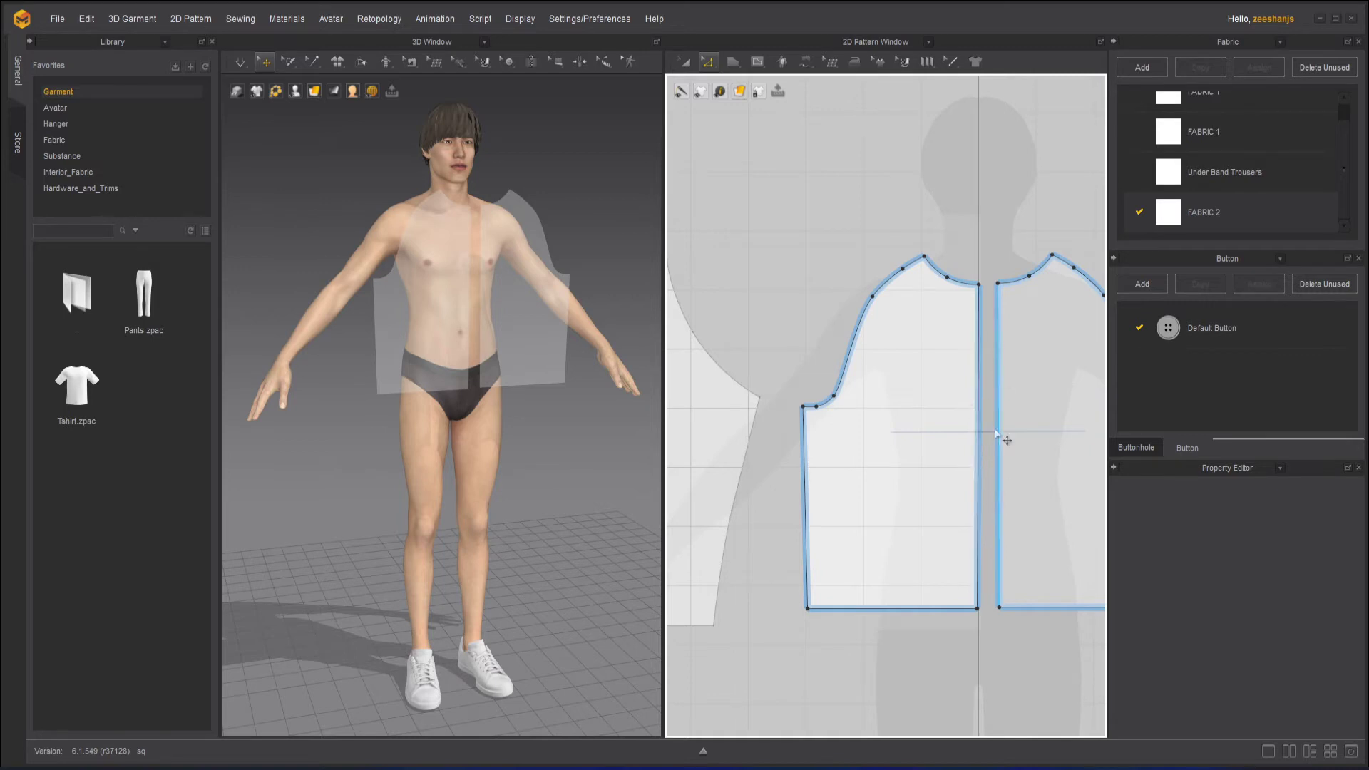
scroll(897, 481, down, 4)
middle_drag(835, 460, 1051, 464)
scroll(866, 499, up, 4)
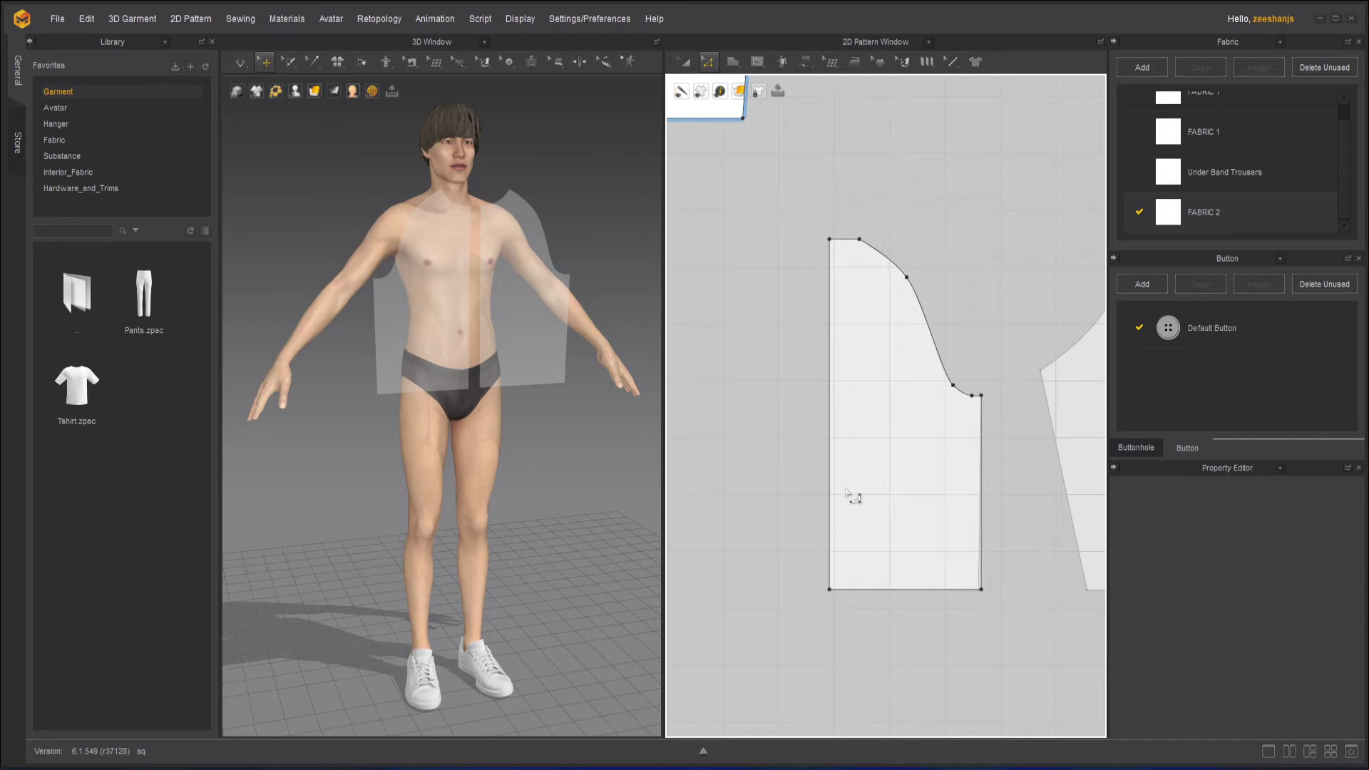
Create a symmetric copy of the flat-topped piece and place it on the far side of the front pieces, about 200 cm from the original.
click(685, 61)
click(899, 308)
scroll(952, 267, down, 5)
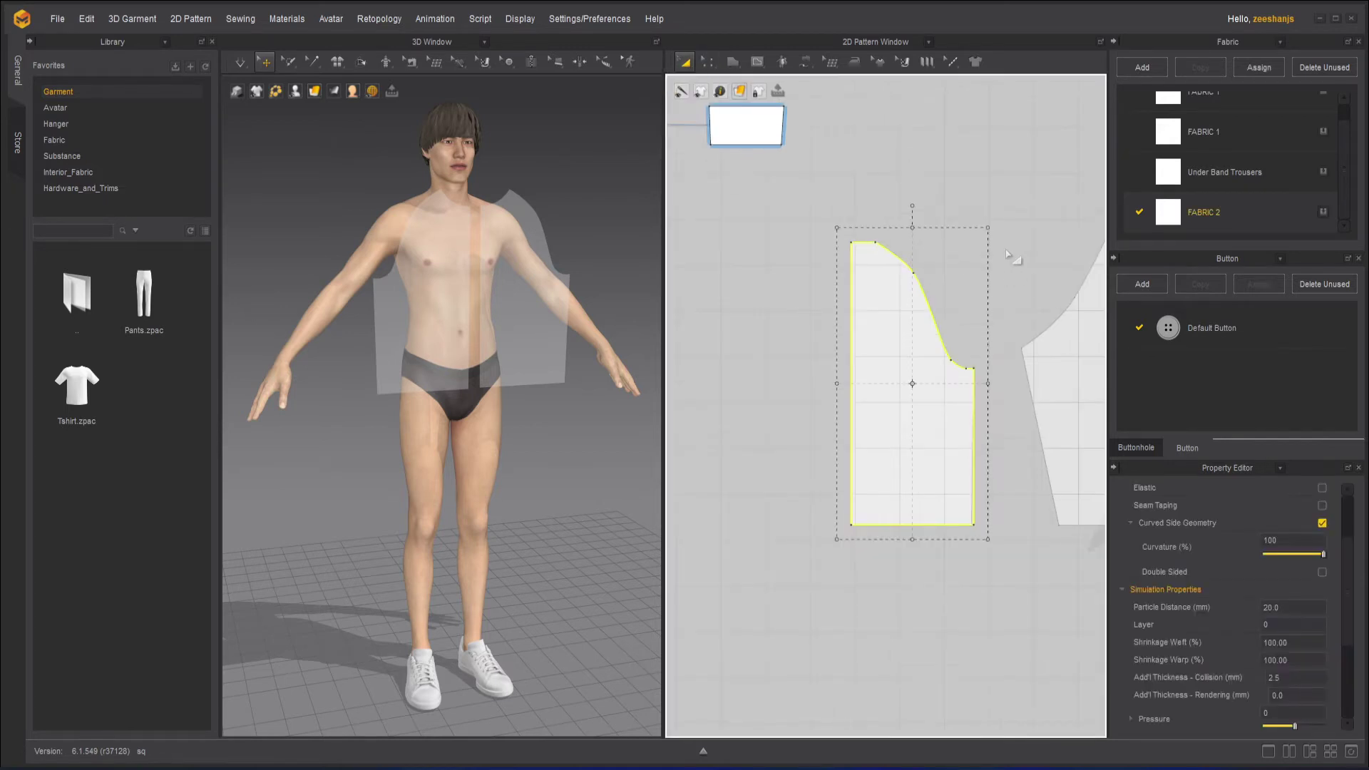
scroll(901, 328, up, 3)
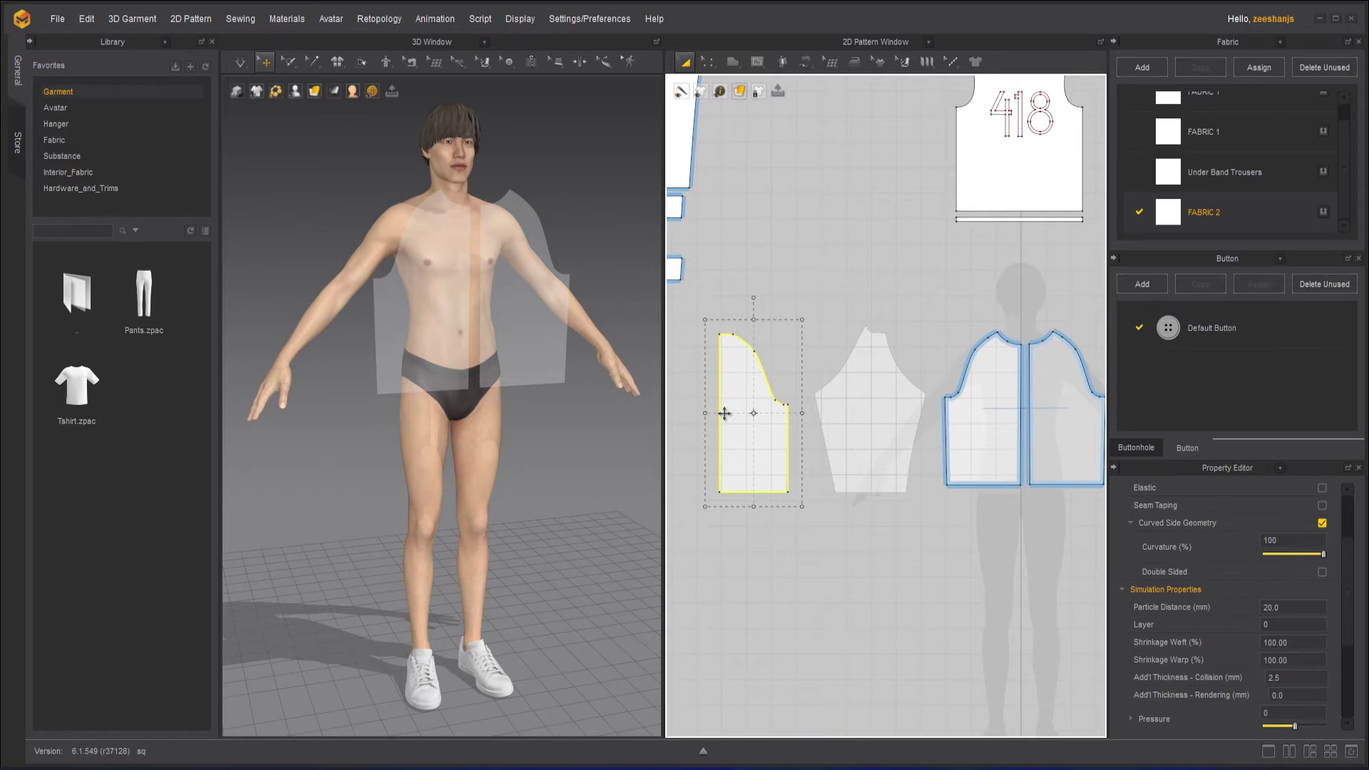
key(ctrl+d)
middle_drag(936, 456, 883, 435)
scroll(883, 435, down, 3)
middle_drag(1045, 425, 926, 449)
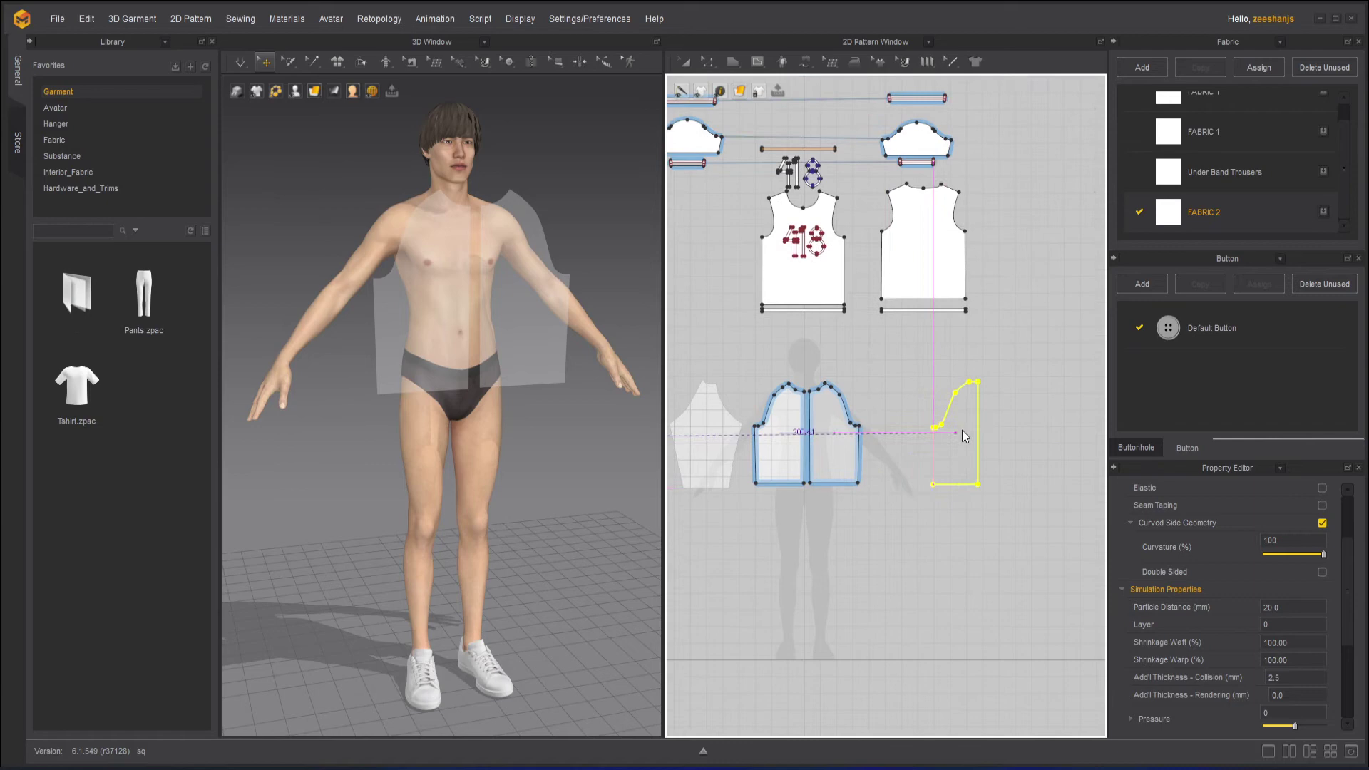
click(968, 428)
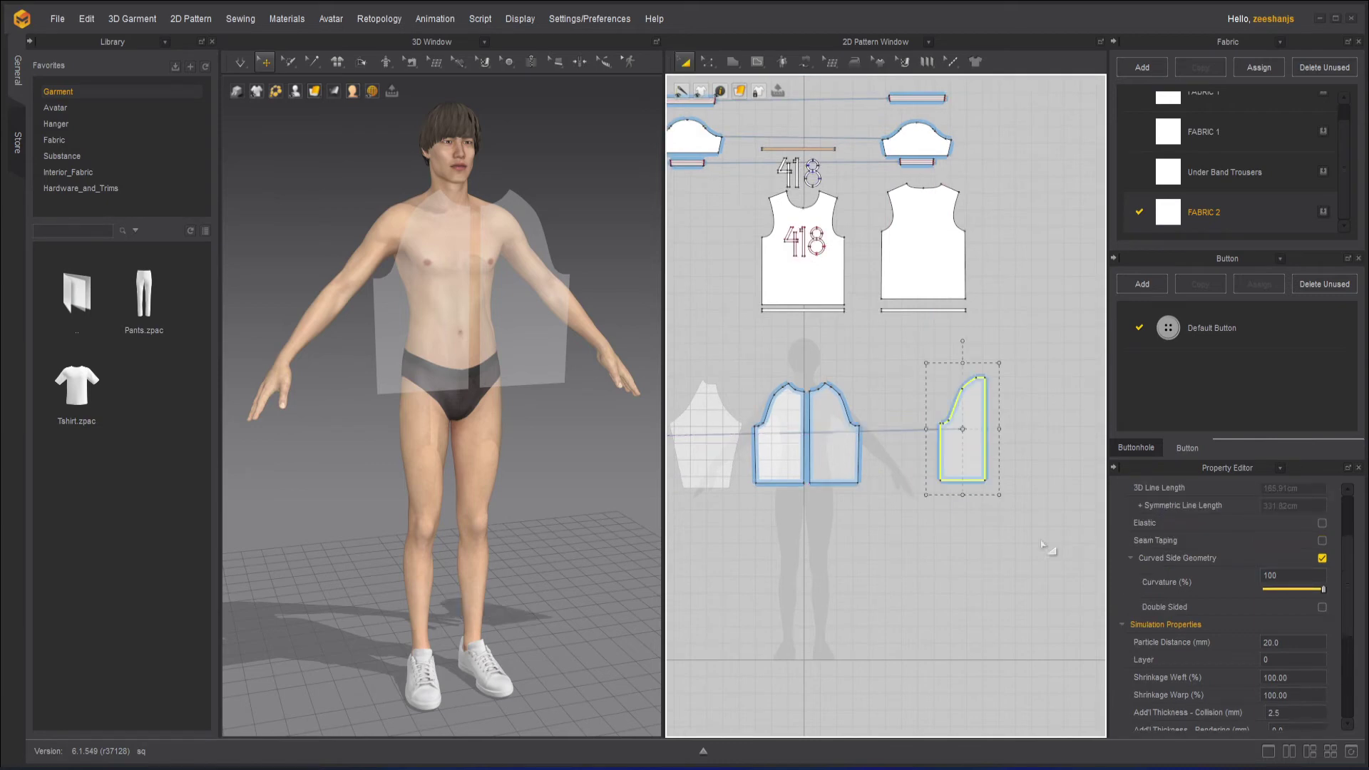
Assign the first FABRIC 1 in the fabric list to the mirrored flat-topped piece.
middle_drag(871, 539, 974, 551)
scroll(565, 371, down, 5)
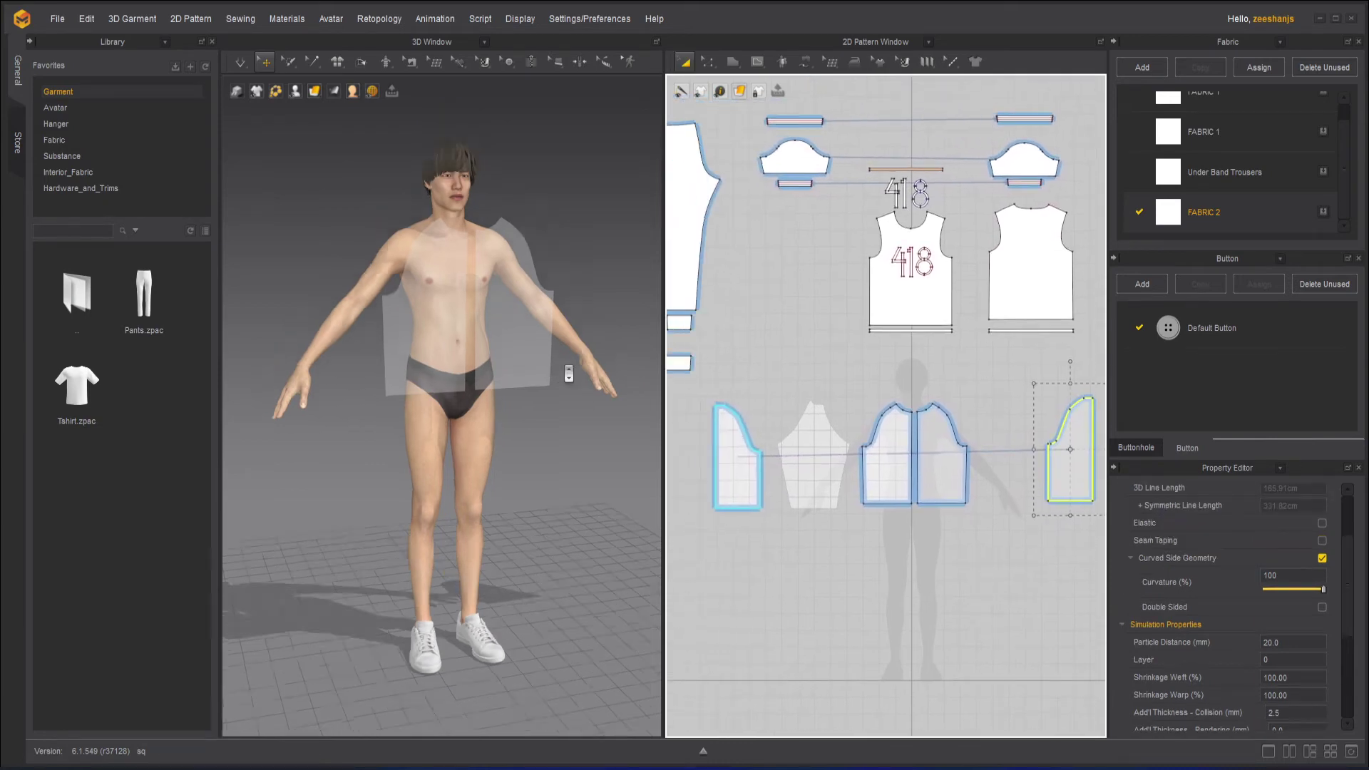
scroll(596, 378, up, 5)
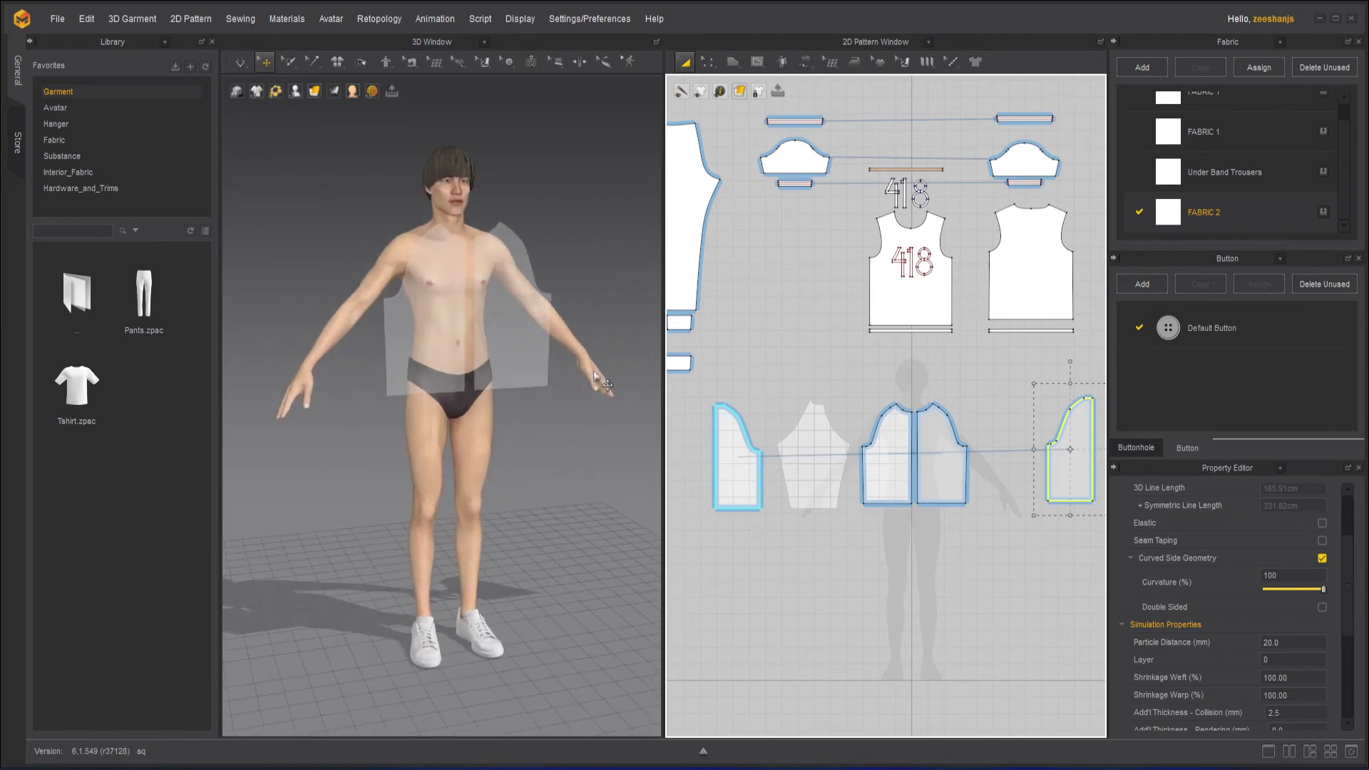
middle_drag(582, 414, 458, 494)
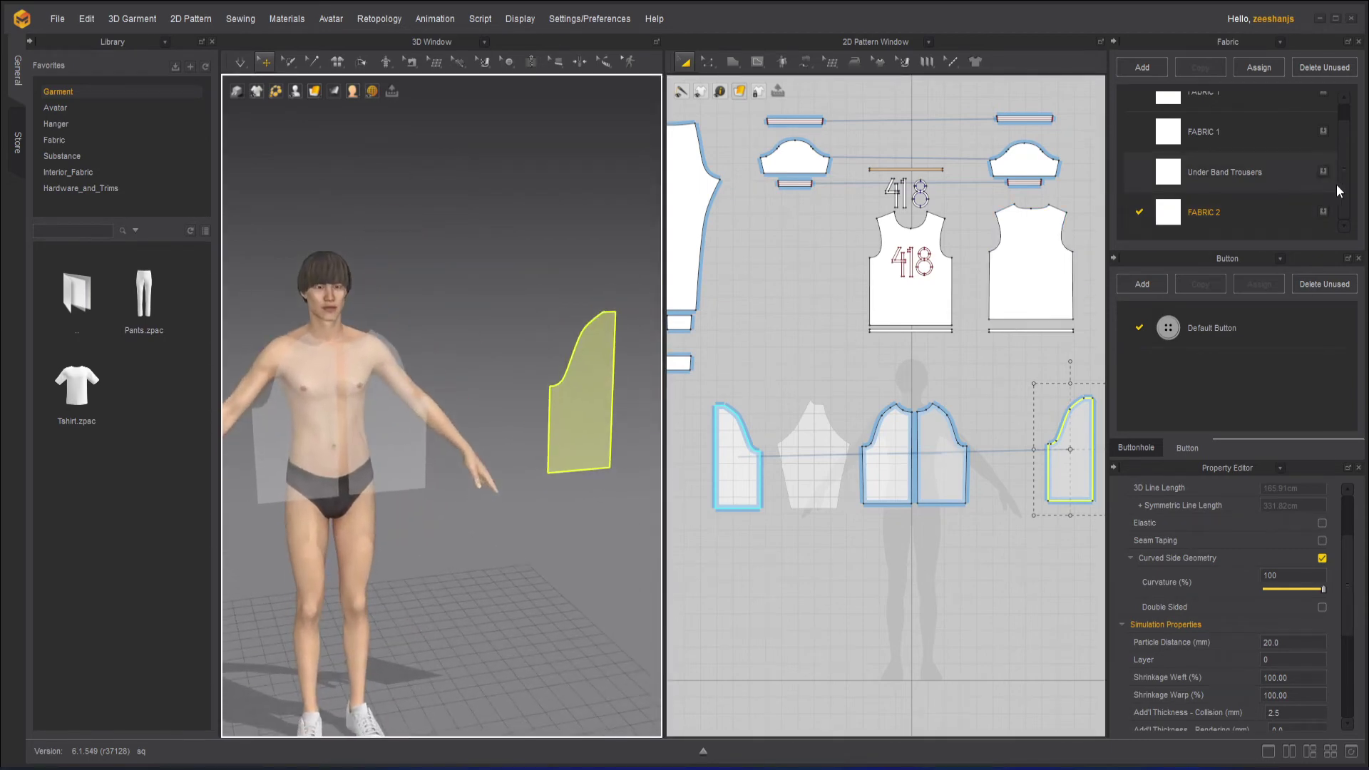
scroll(1345, 134, up, 2)
click(977, 471)
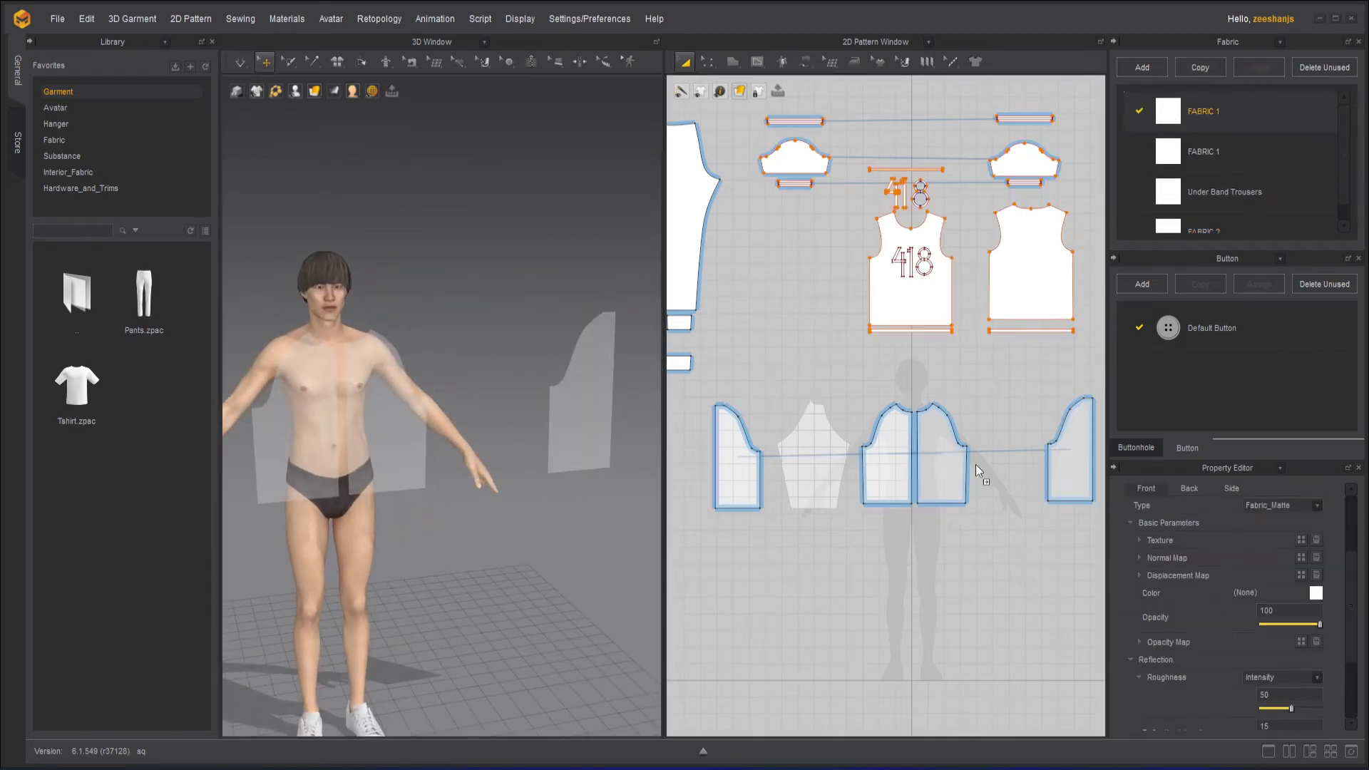
click(1077, 460)
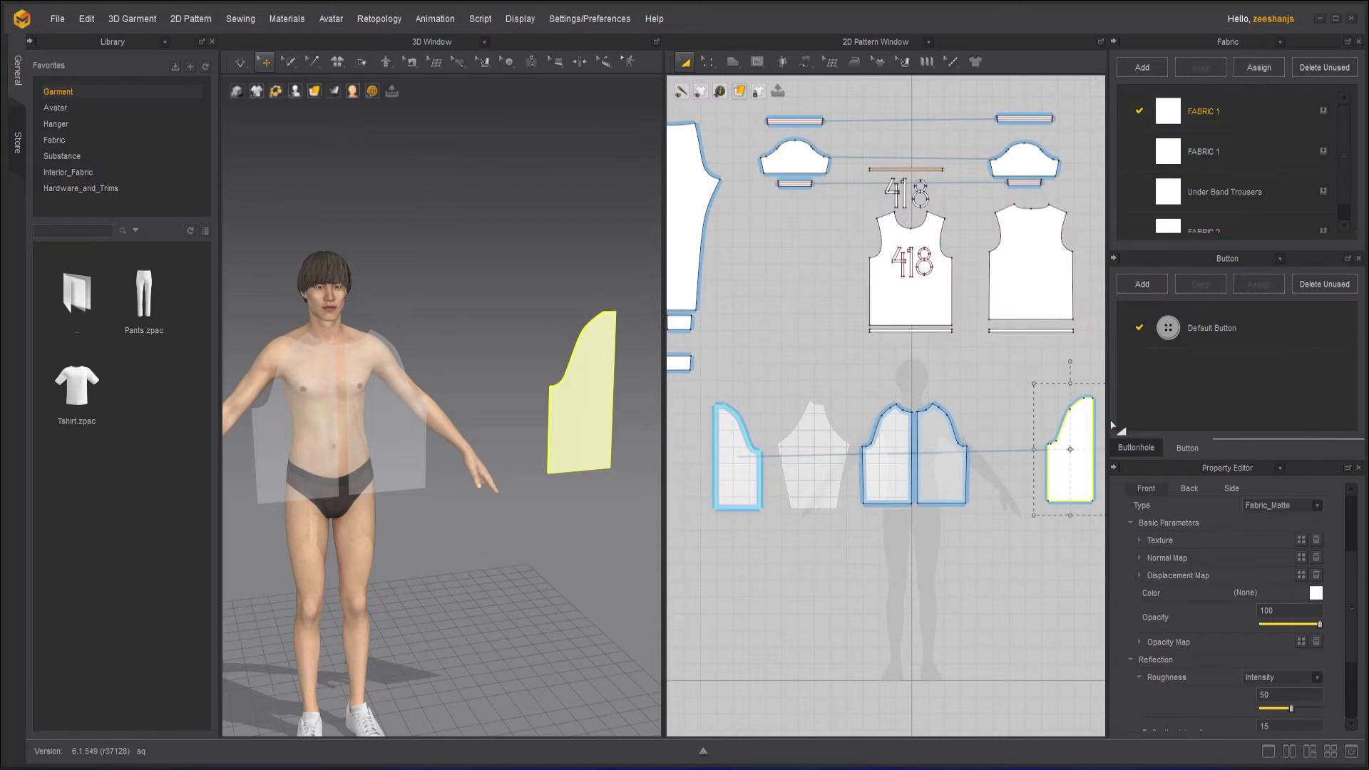
Assign the same FABRIC 1 to both pieces over the avatar silhouette and to the original flat-topped piece.
click(914, 485)
click(938, 481)
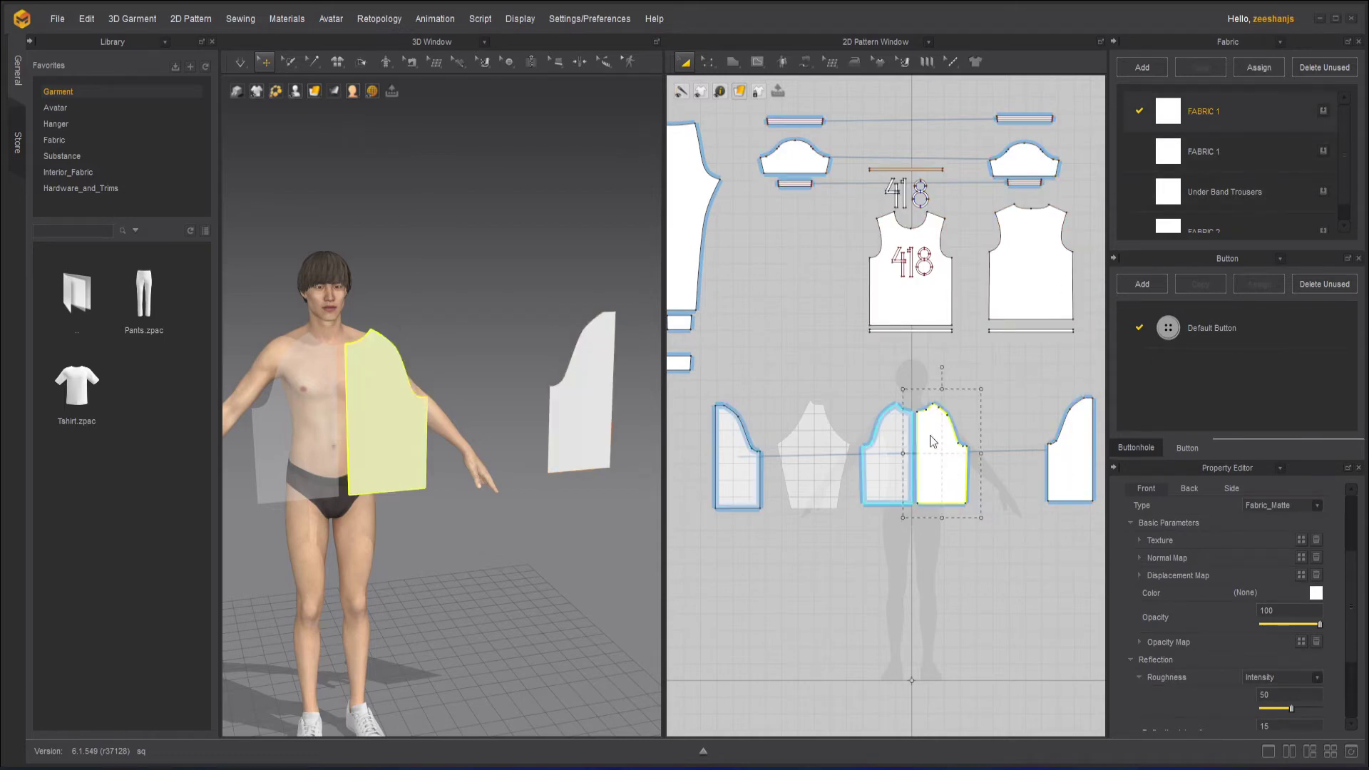
click(892, 461)
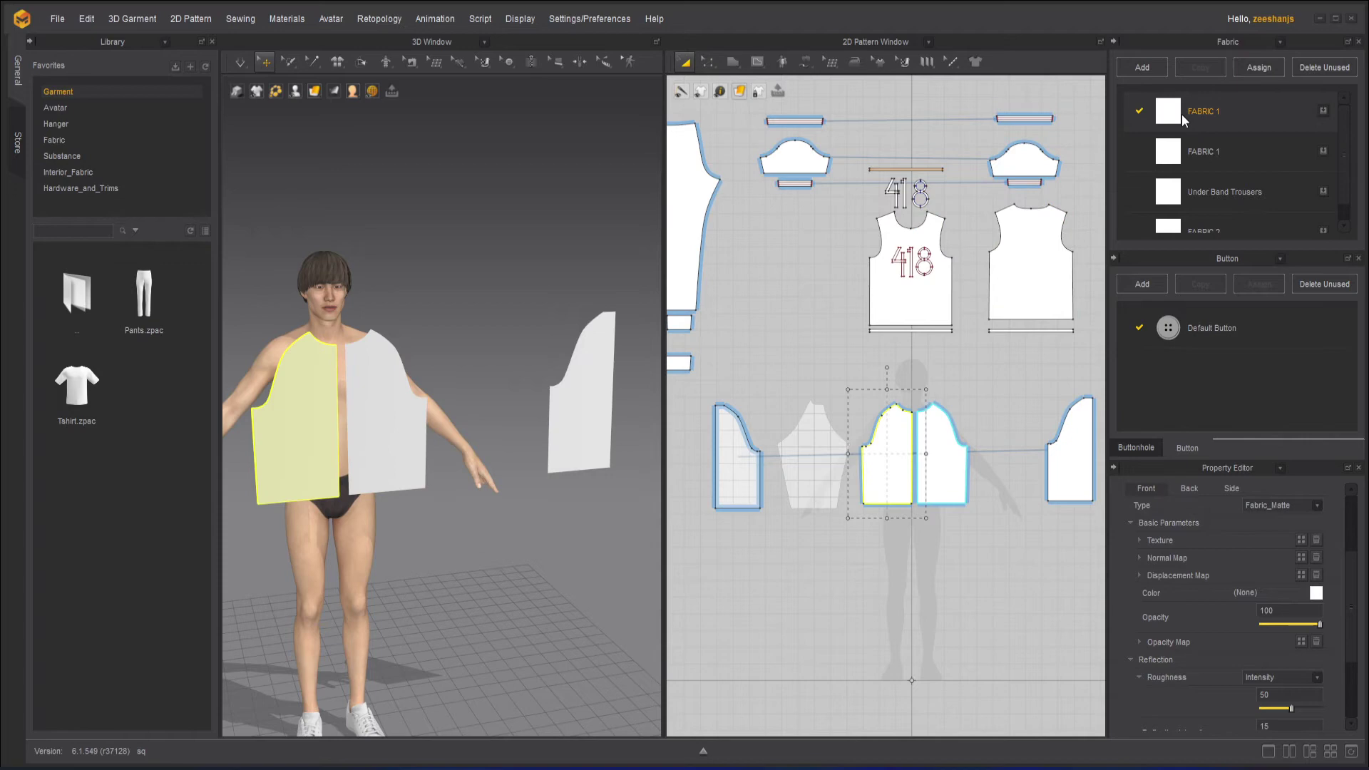
click(750, 448)
click(857, 550)
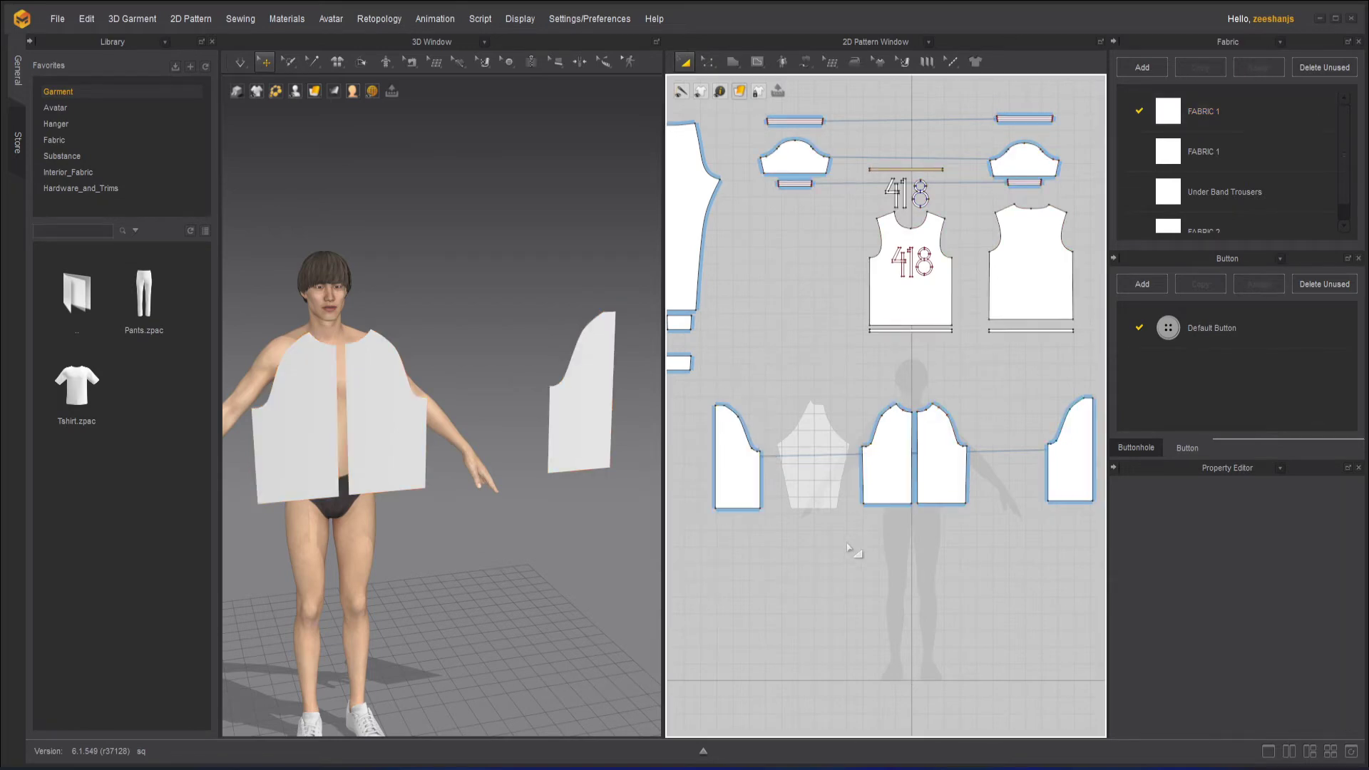
Show the avatar's arrangement points and place the front half piece on the chest point at the torso's front.
middle_drag(426, 436, 472, 431)
right_drag(471, 430, 600, 406)
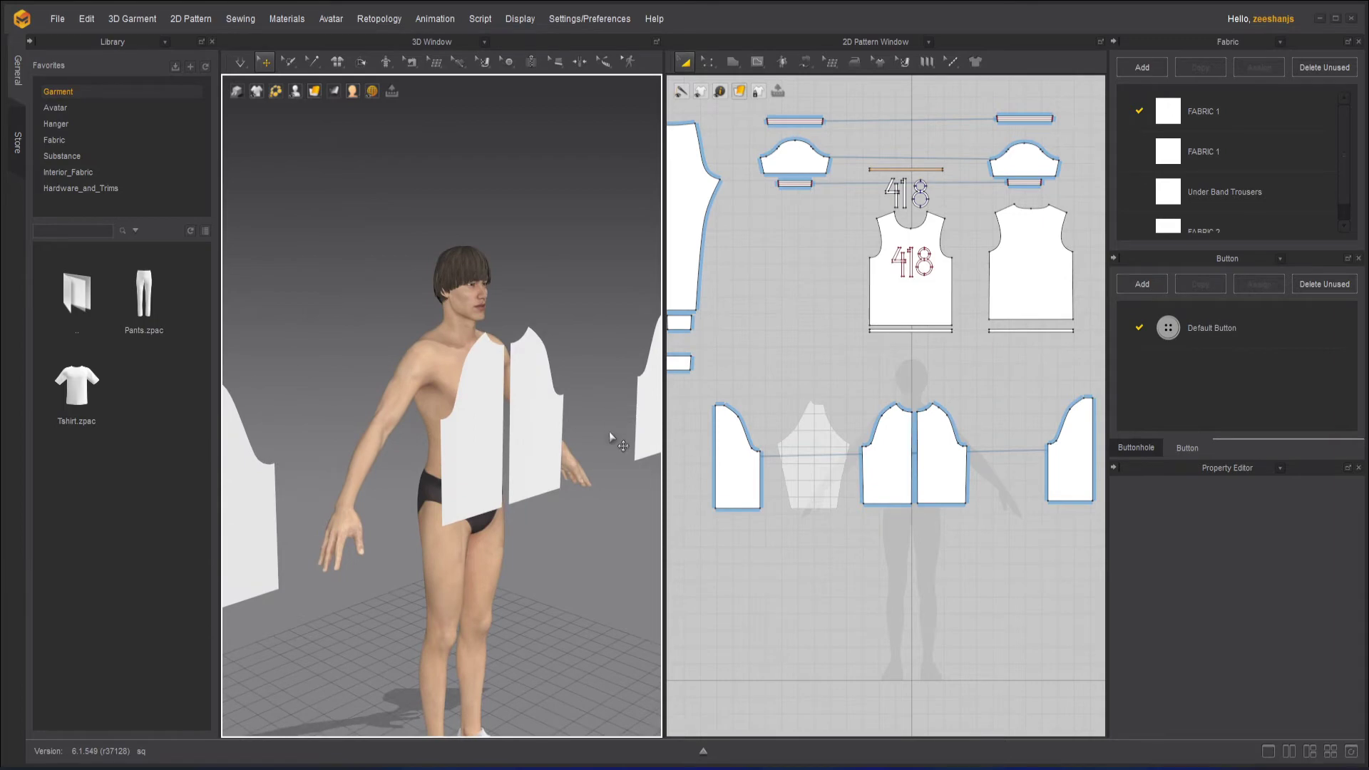
scroll(609, 430, up, 2)
key(shift+f)
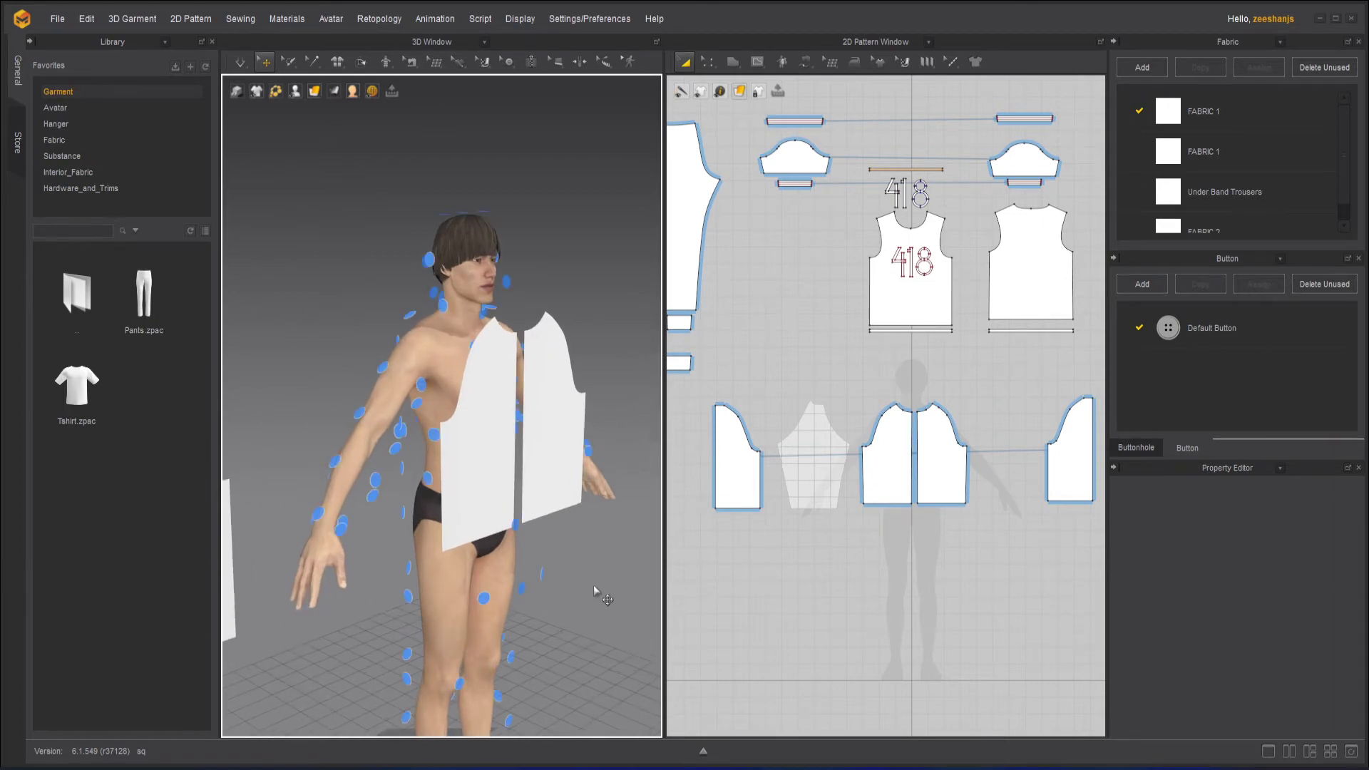
scroll(521, 506, up, 2)
mouse_move(517, 484)
right_down()
mouse_move(549, 499)
mouse_move(534, 490)
right_up()
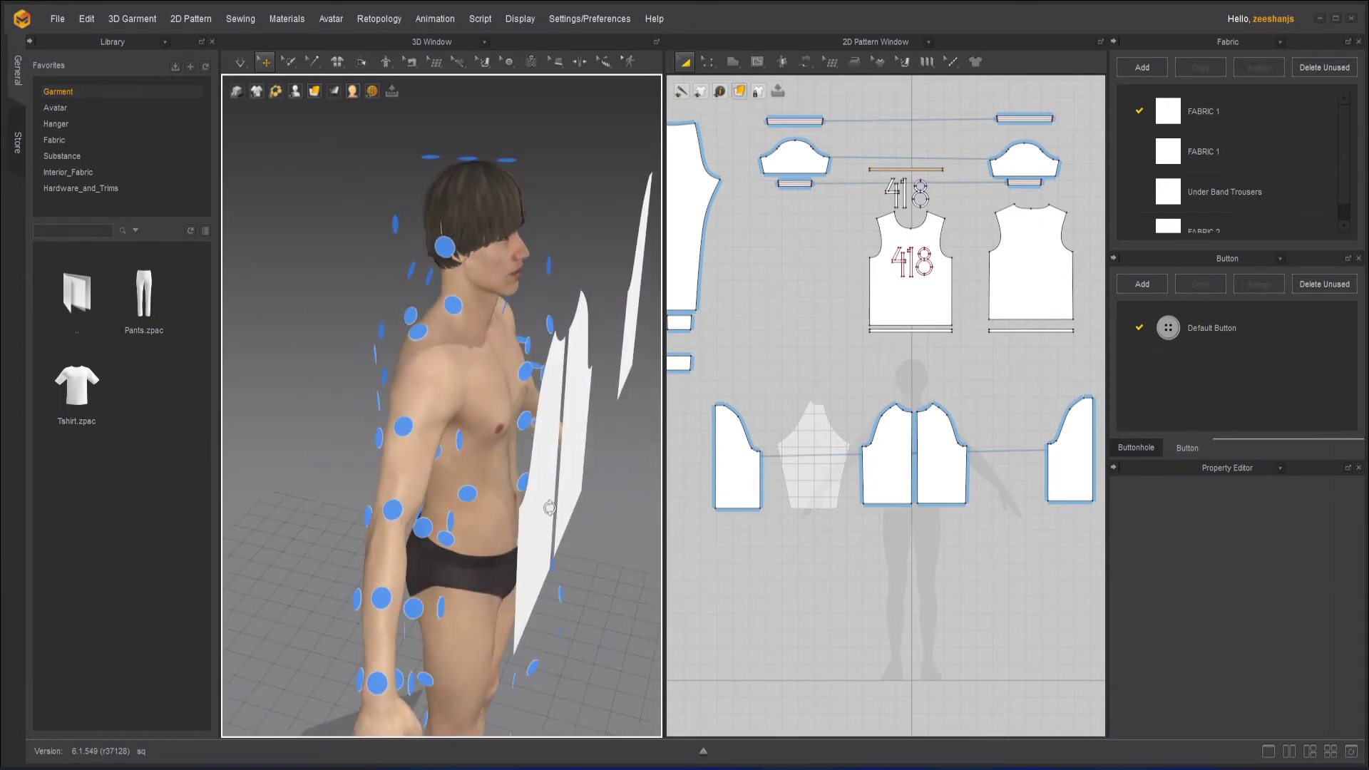
click(534, 491)
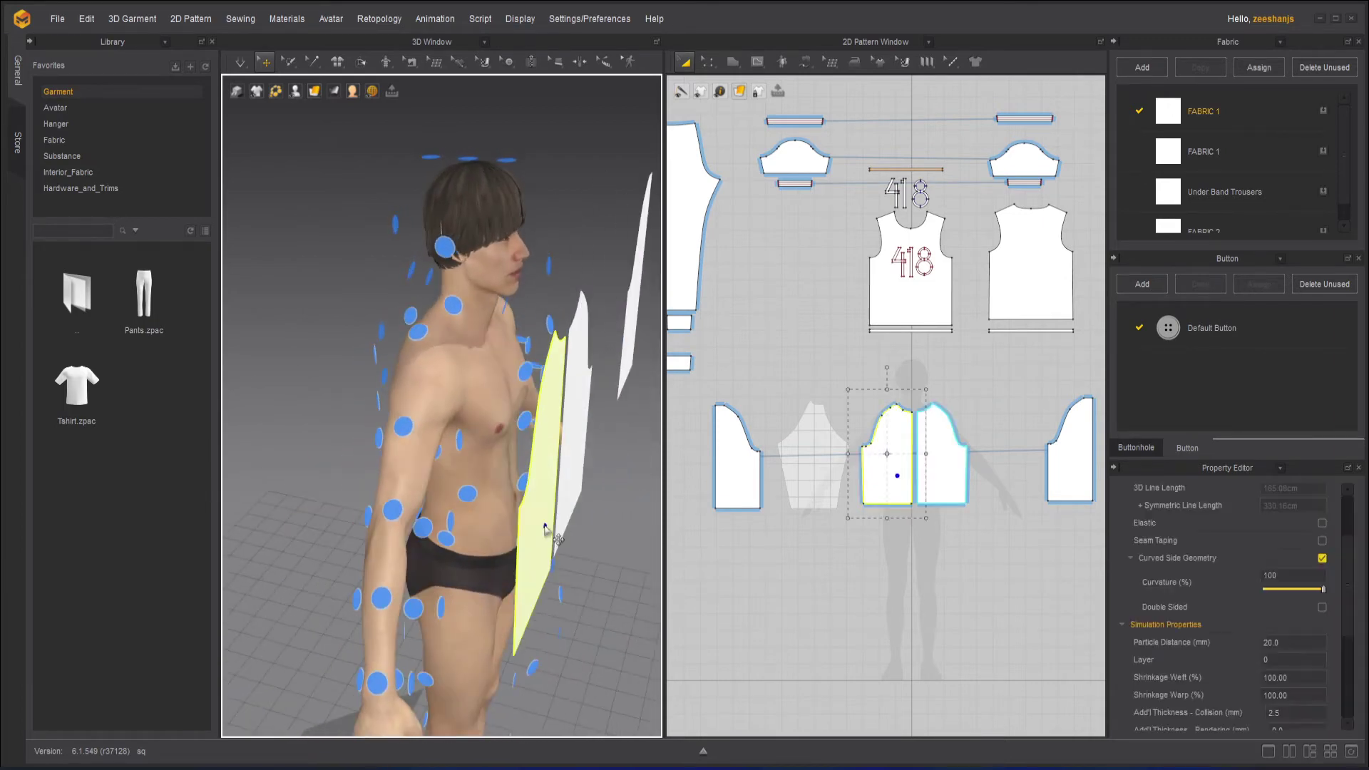
click(525, 482)
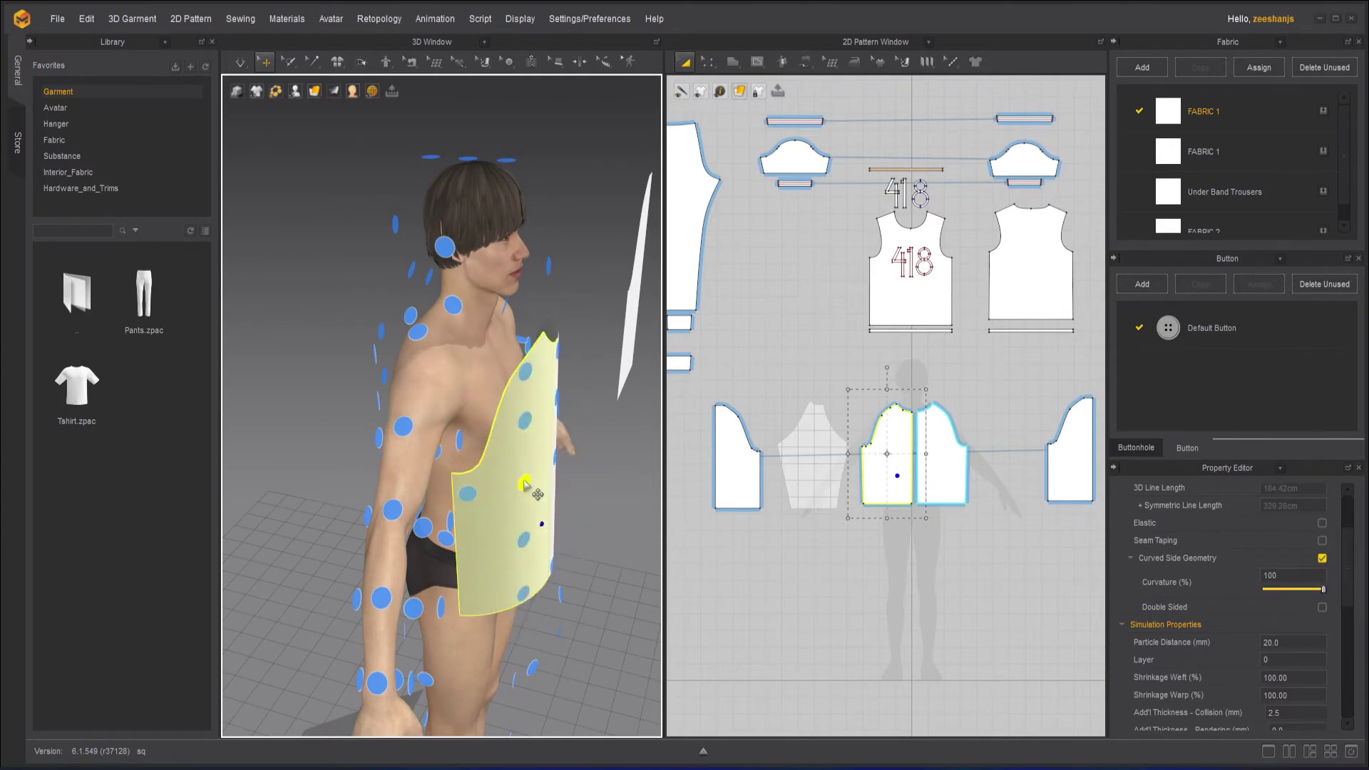
Flip the flat-topped back pieces horizontally in the 3D arrangement.
scroll(584, 565, down, 3)
right_drag(584, 565, 652, 495)
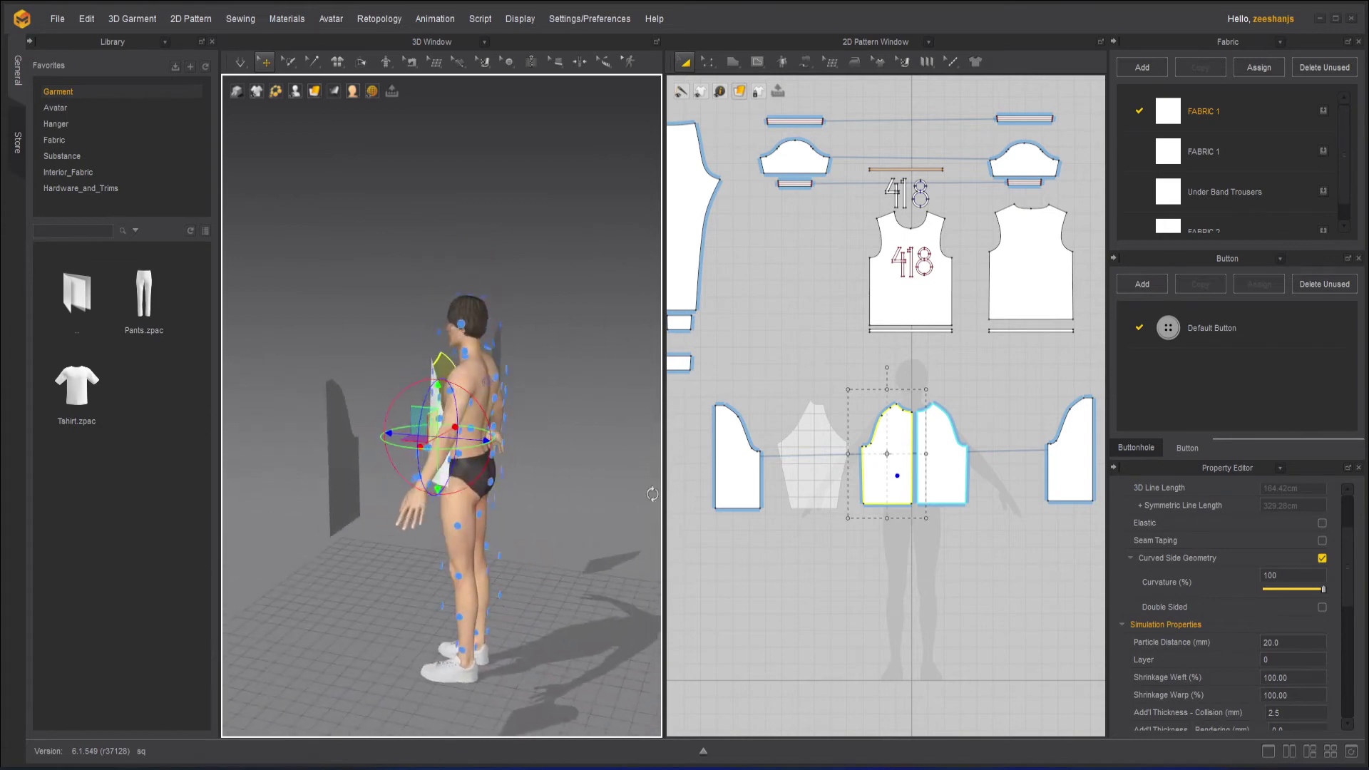
click(341, 473)
click(499, 522)
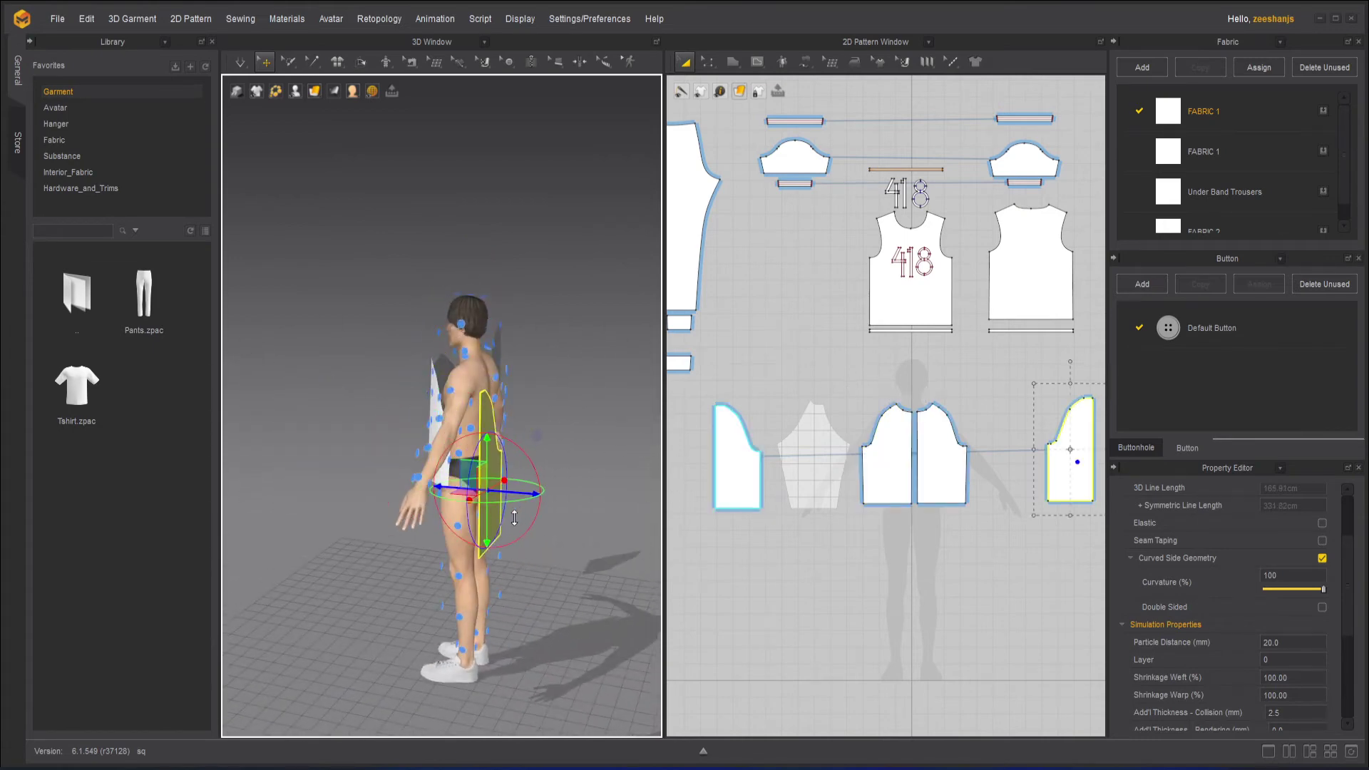
right_click(514, 536)
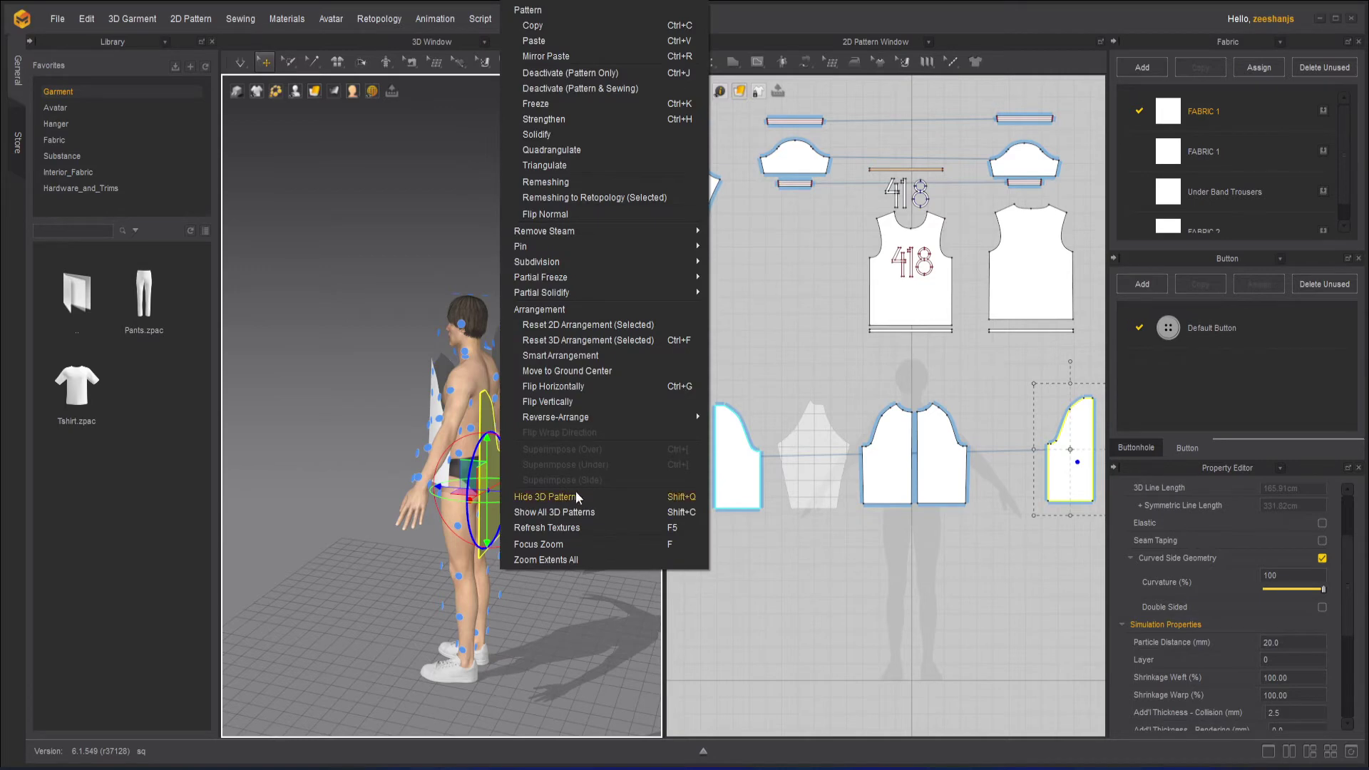
click(596, 397)
right_drag(584, 443, 508, 459)
click(533, 417)
right_click(532, 416)
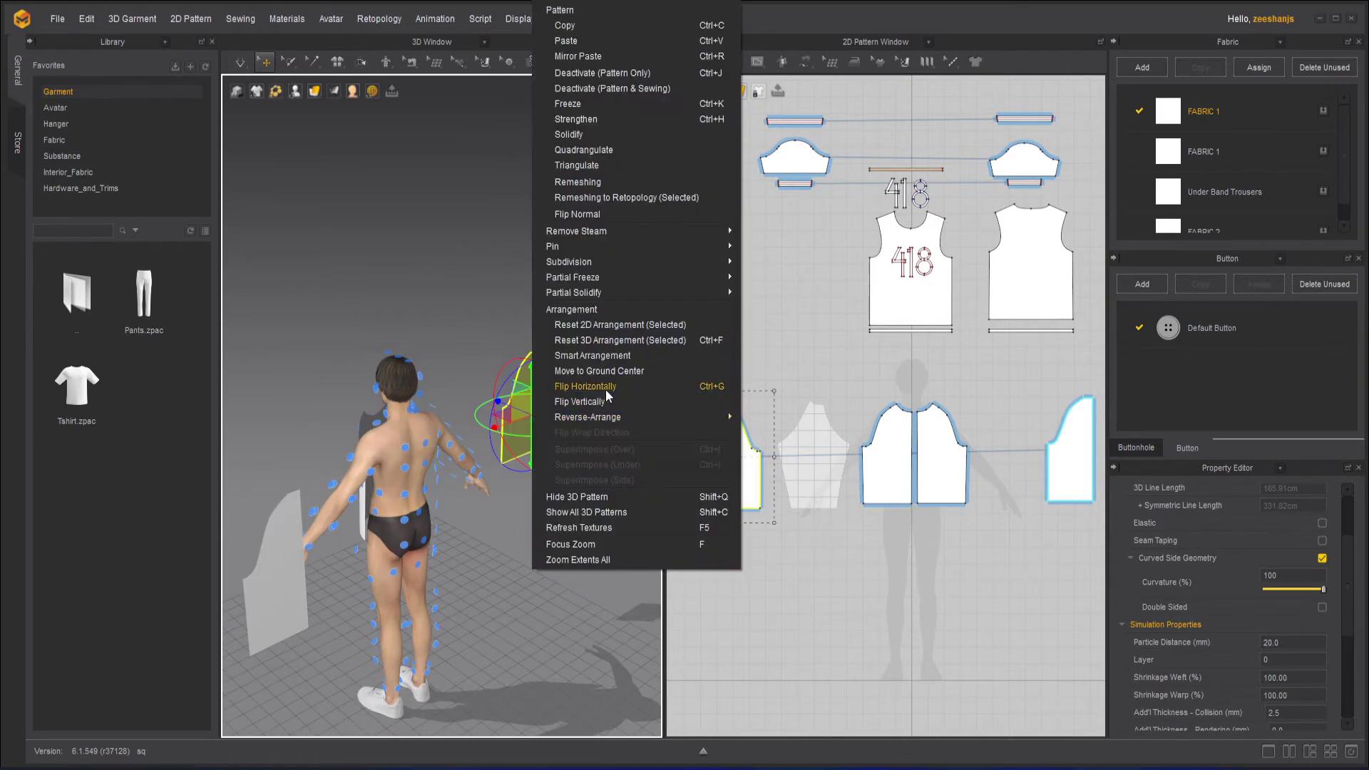
click(585, 386)
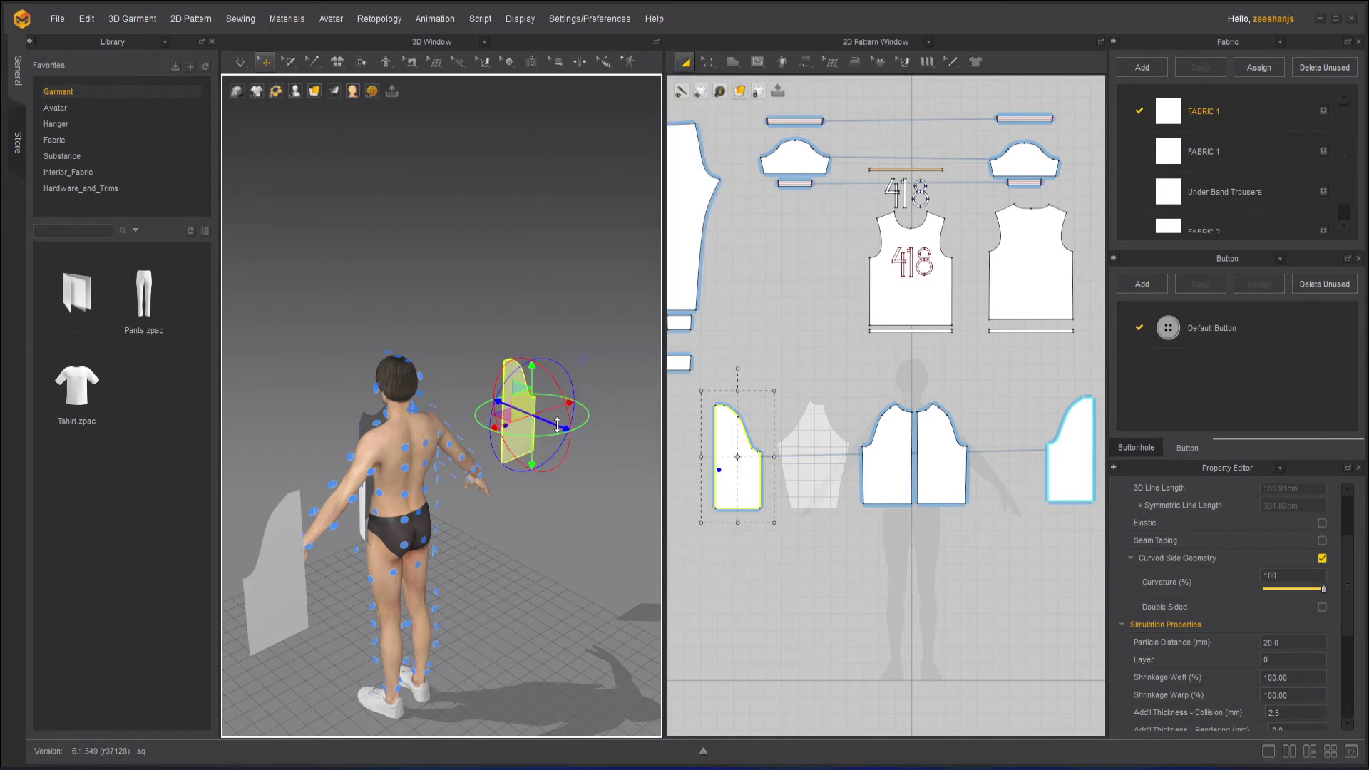
Place the mirrored back piece on the arrangement point at the avatar's lower back and check the wrapped pieces from several sides.
drag(616, 492, 596, 503)
click(251, 607)
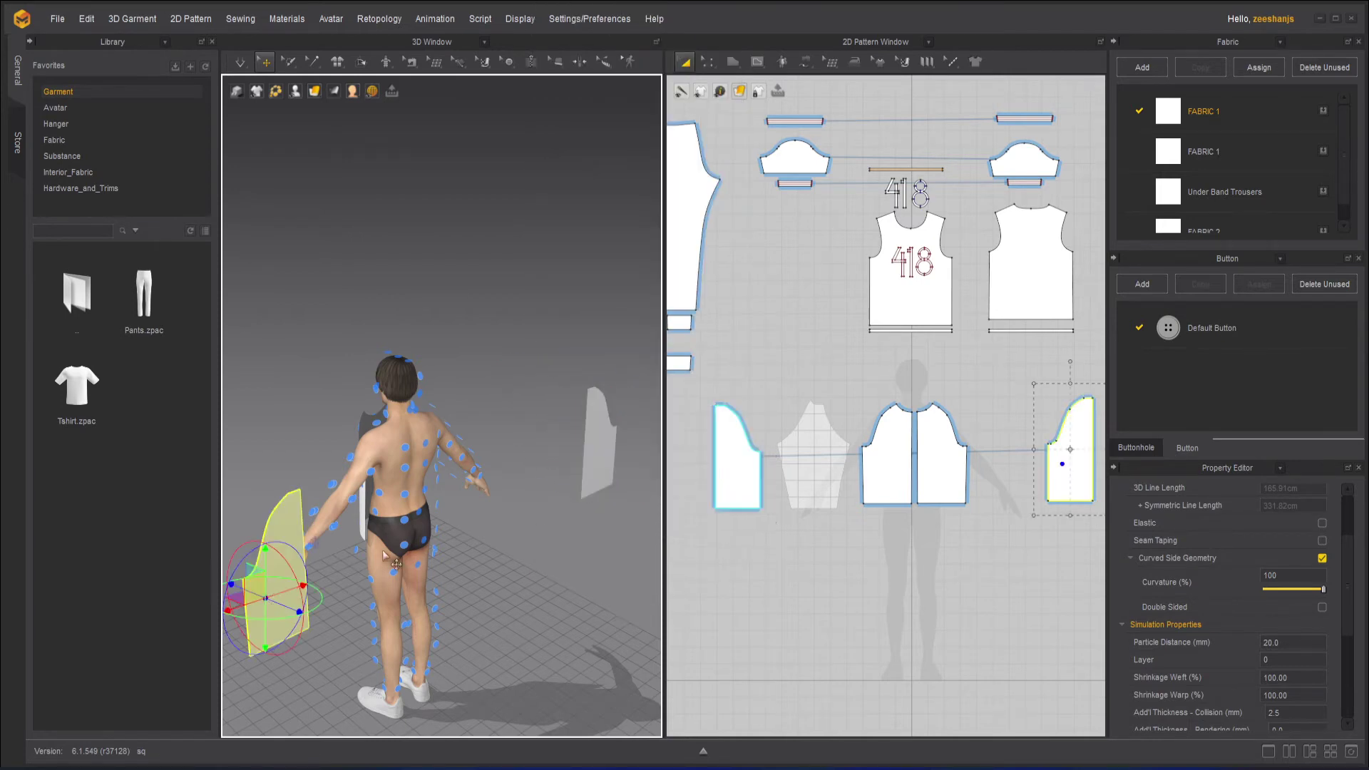
click(405, 497)
right_drag(477, 553, 335, 470)
scroll(550, 525, up, 5)
click(482, 364)
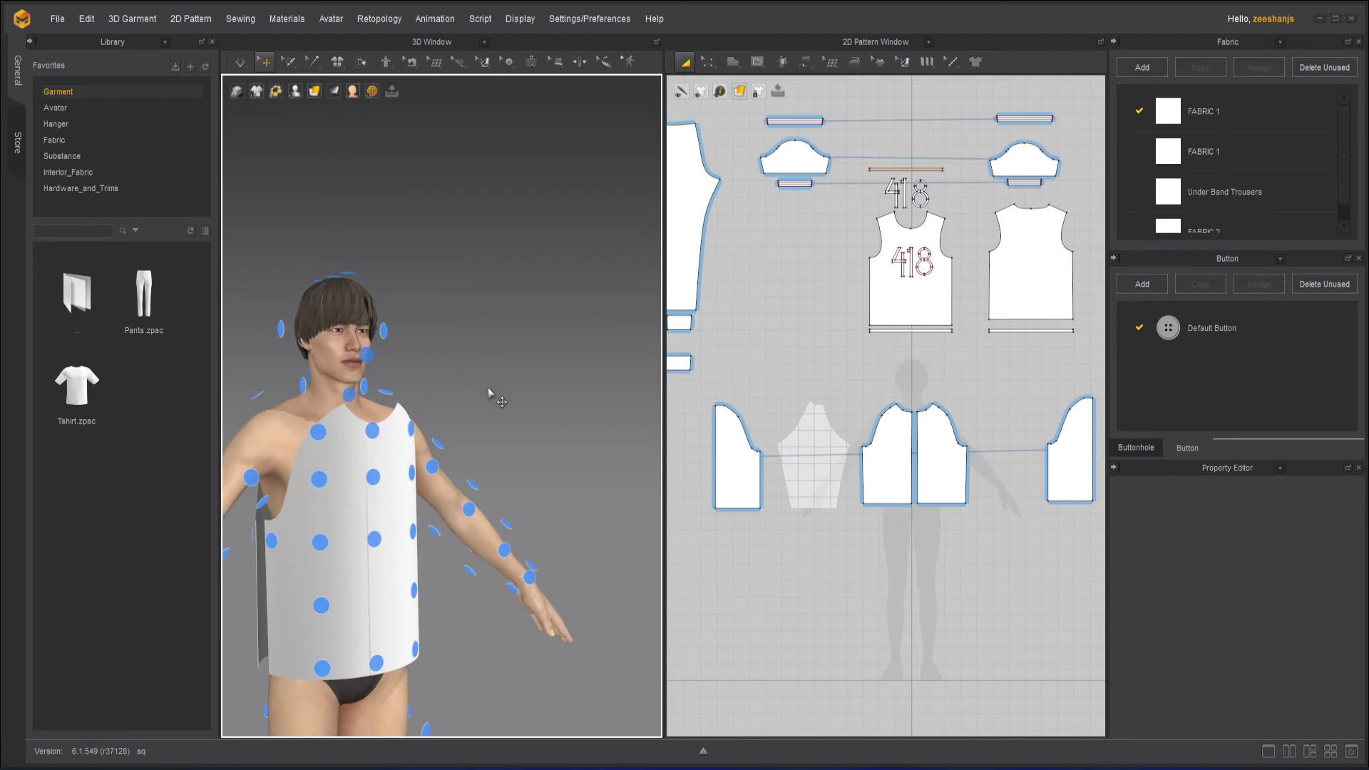
scroll(488, 392, down, 3)
right_drag(487, 396, 521, 449)
right_drag(457, 524, 589, 385)
scroll(480, 530, up, 2)
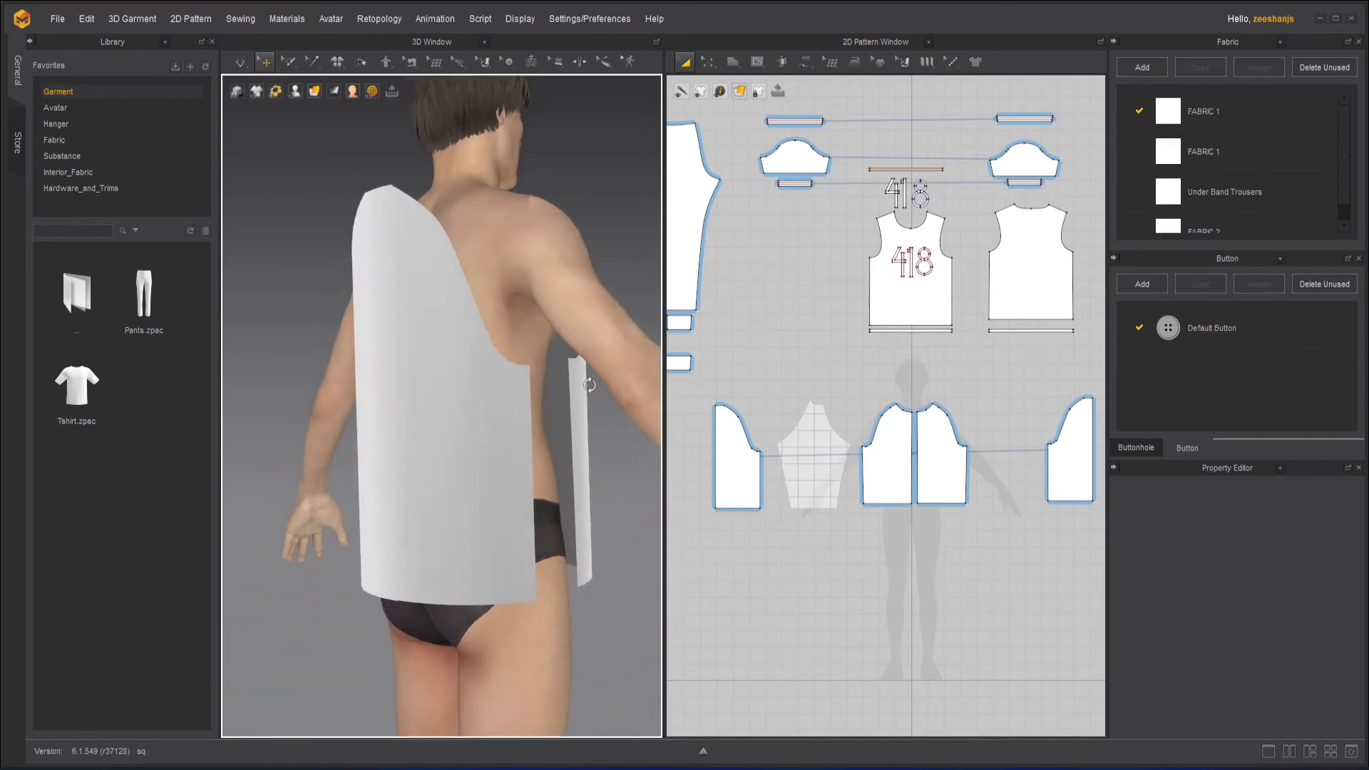
Sew the straight side edge of the front piece to the side edge of the back piece with Segment Sewing.
click(410, 64)
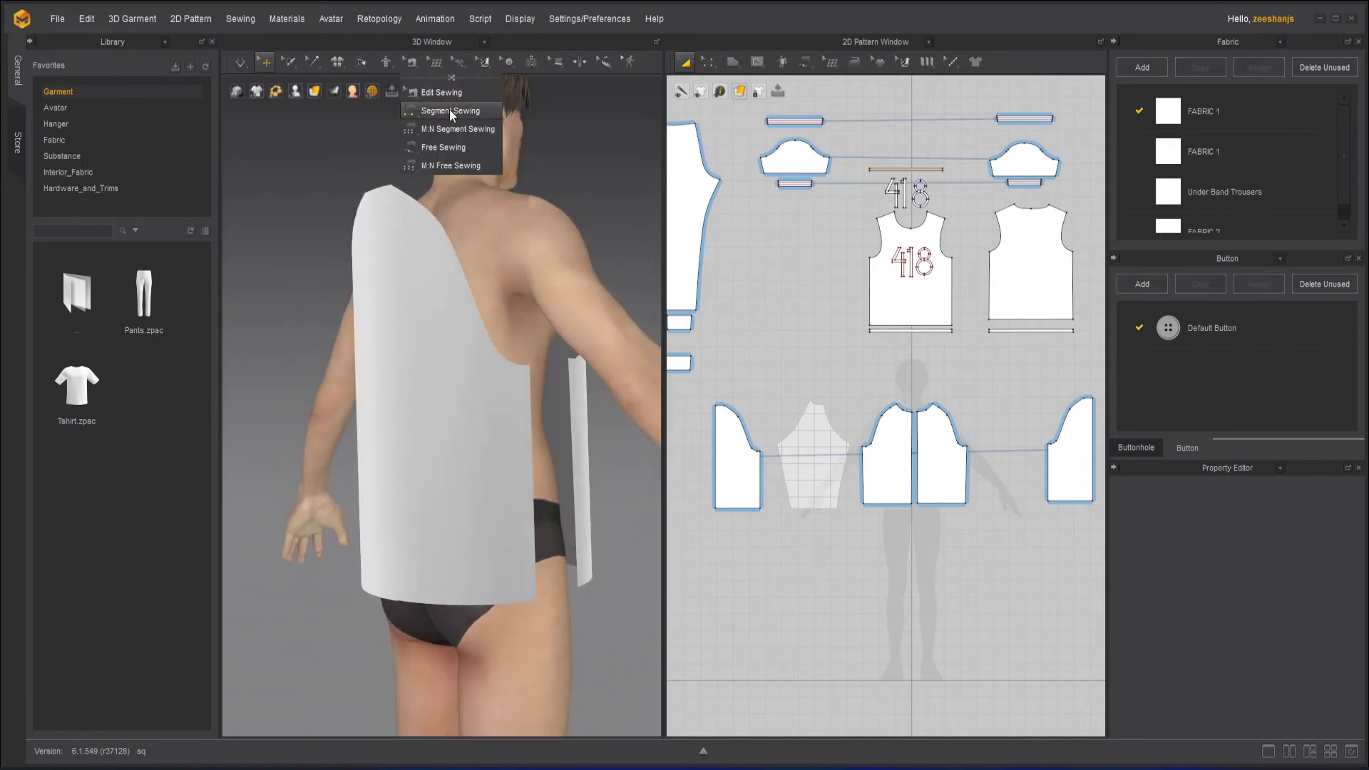
click(449, 110)
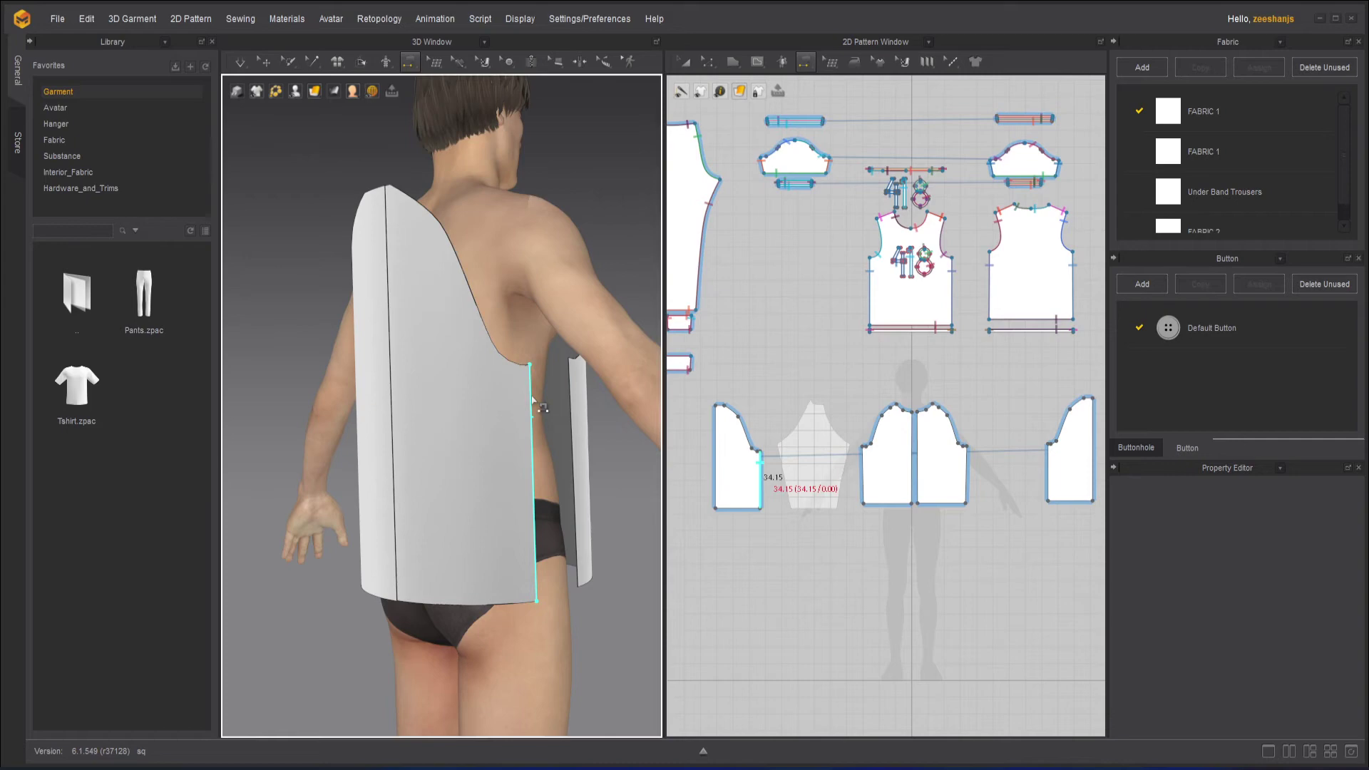
click(570, 402)
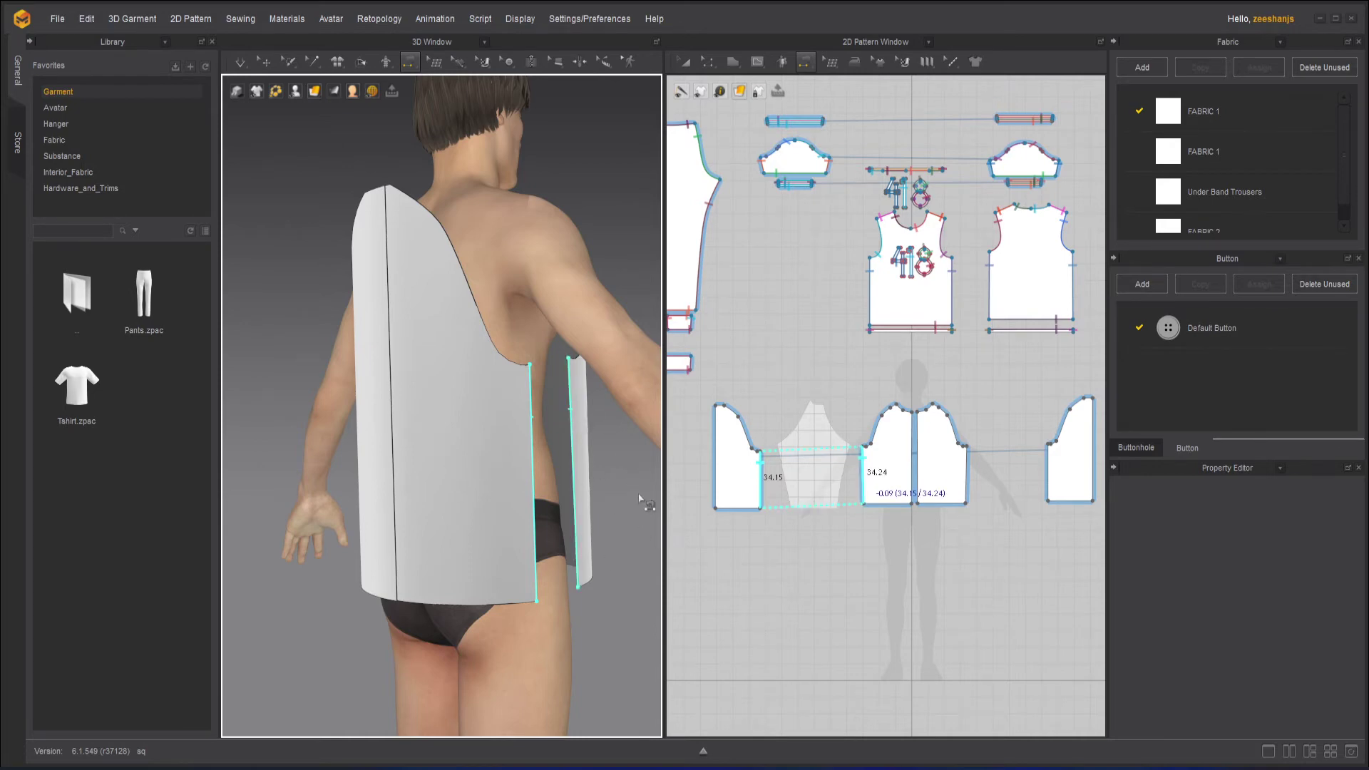
right_drag(639, 528, 549, 516)
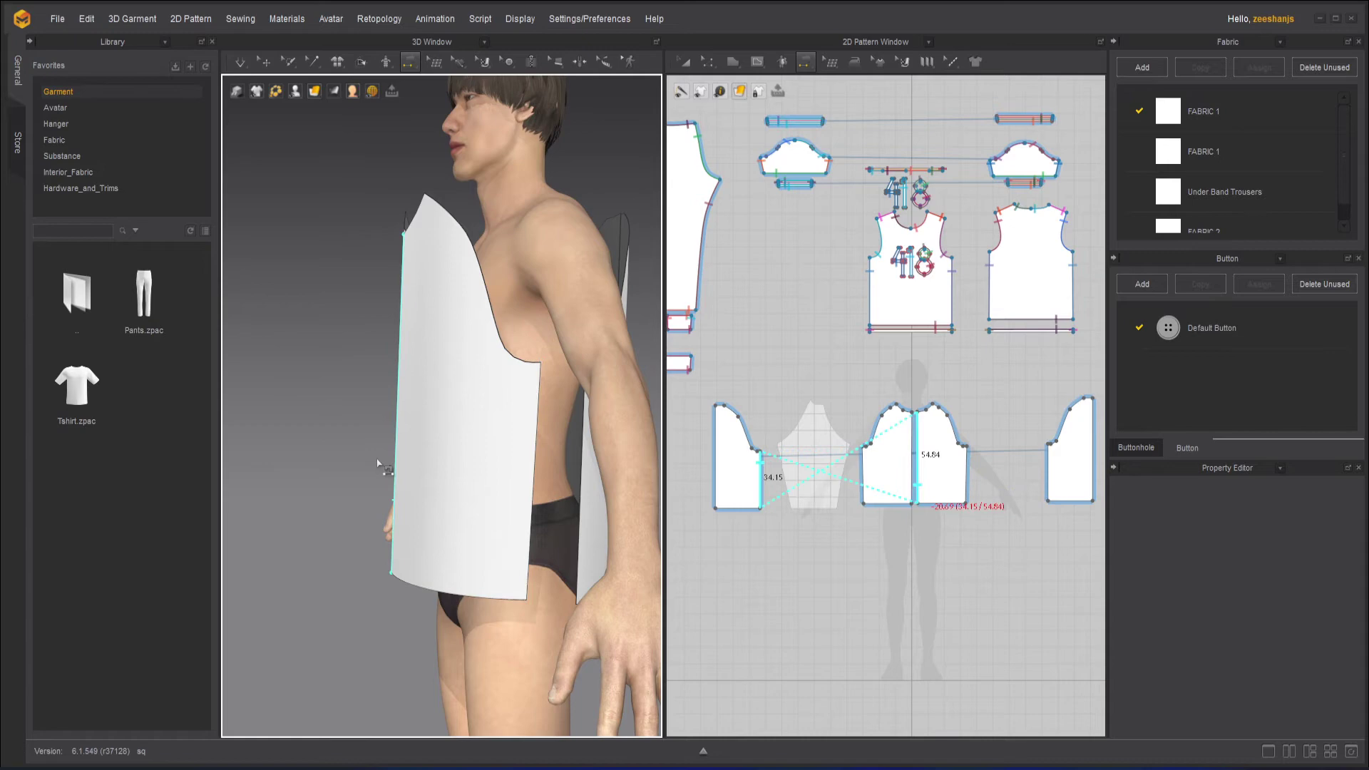
right_drag(389, 470, 490, 500)
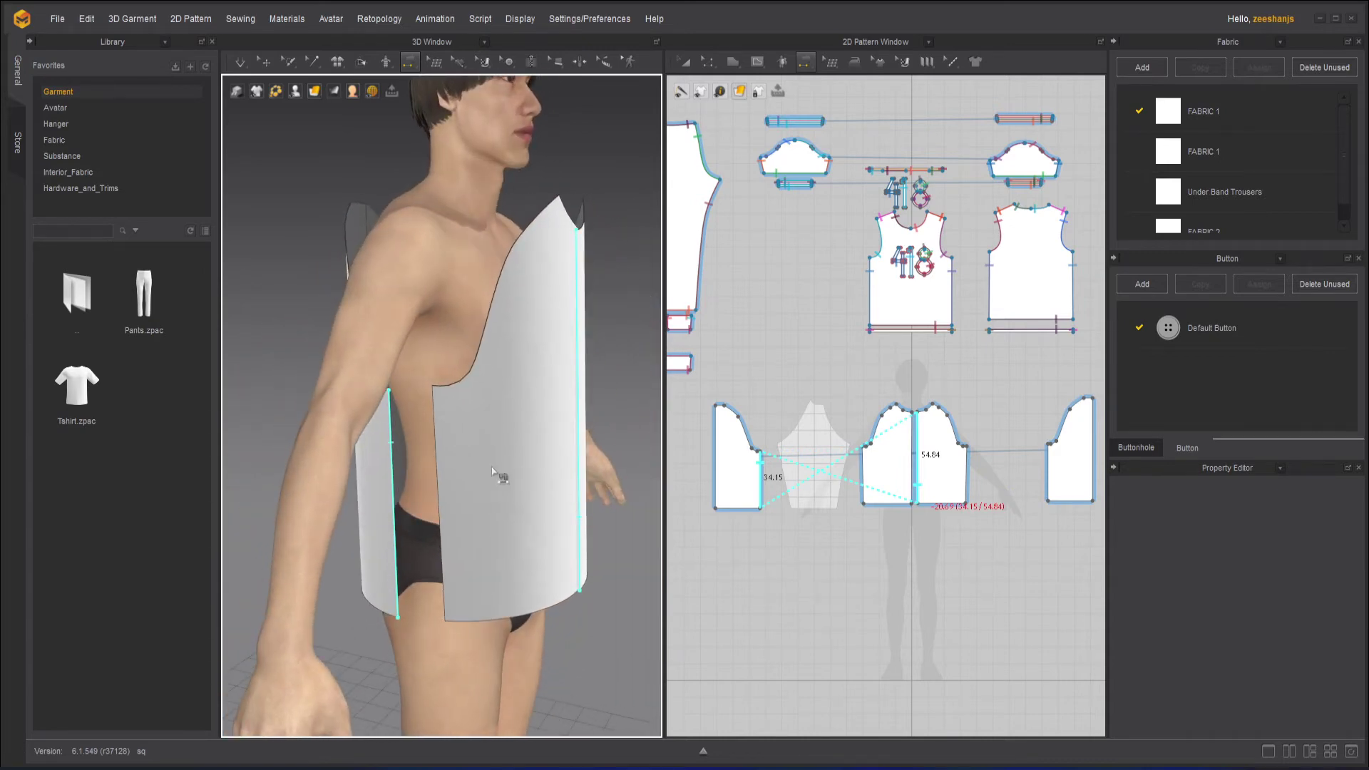
click(497, 473)
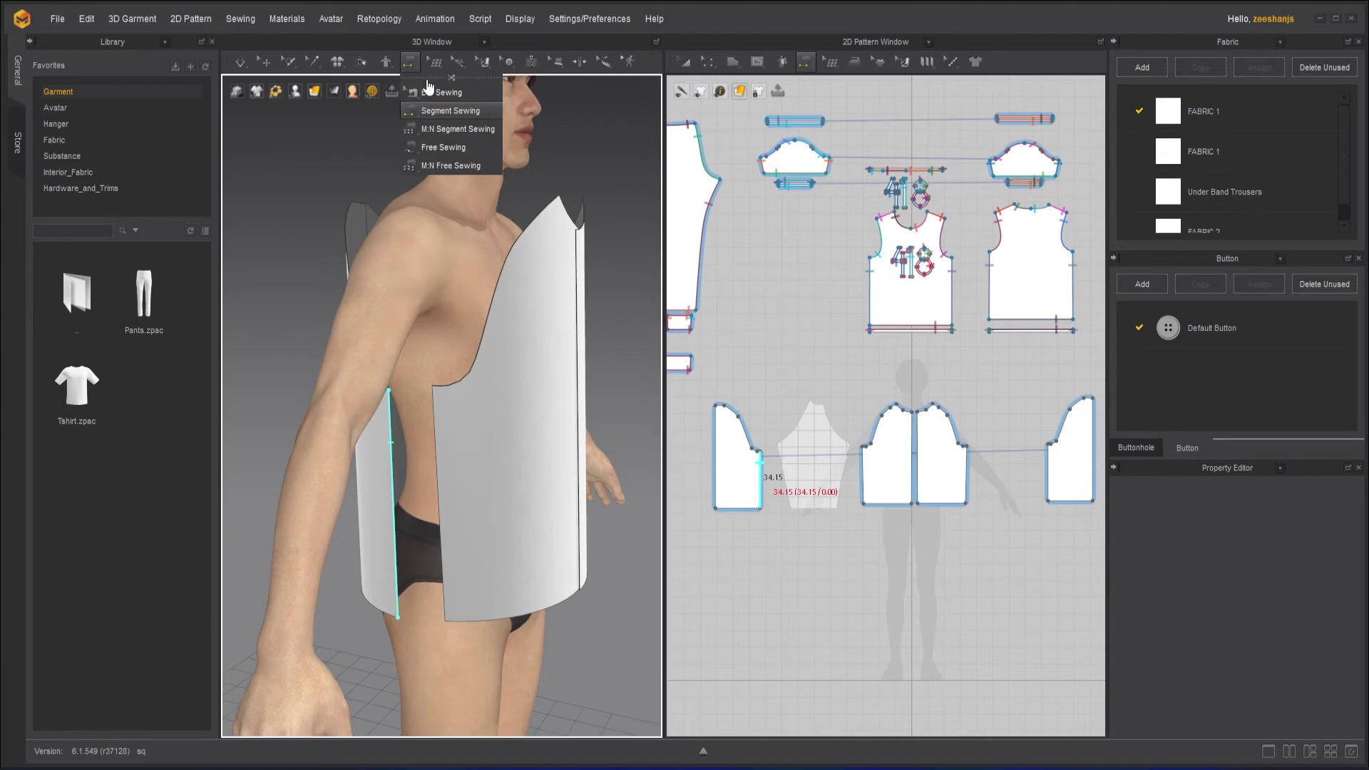
scroll(438, 457, down, 1)
scroll(437, 452, down, 1)
click(431, 430)
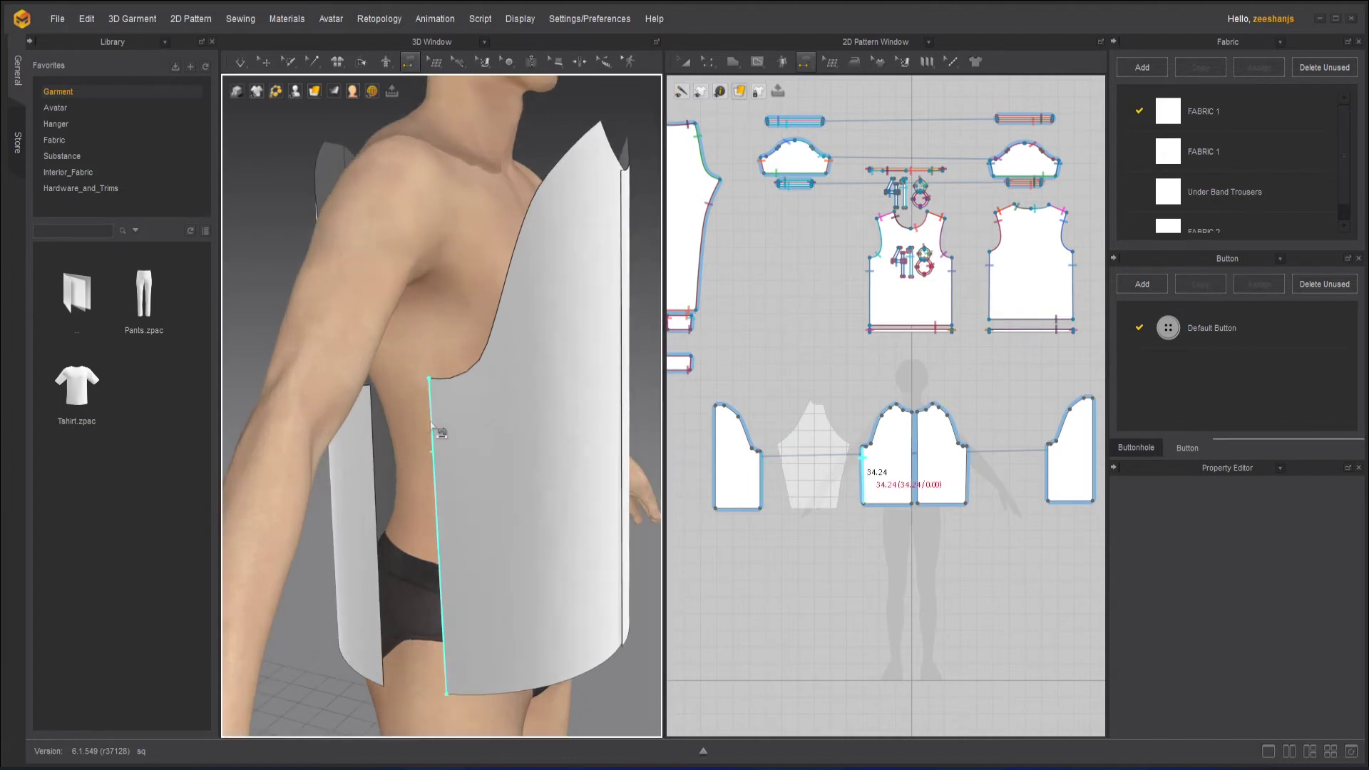
click(373, 445)
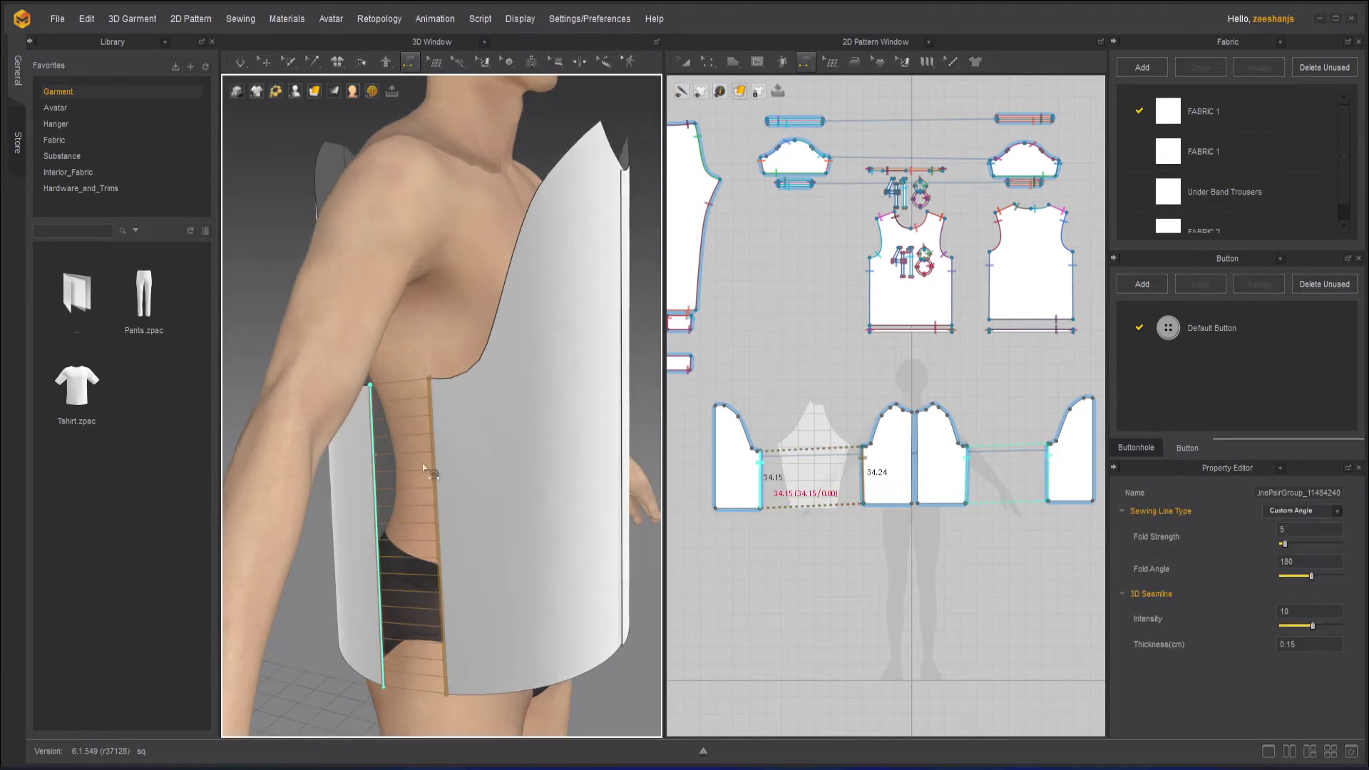
Sew the centre edges of the two front pieces together with Segment Sewing.
right_drag(535, 504, 455, 499)
right_drag(504, 462, 449, 451)
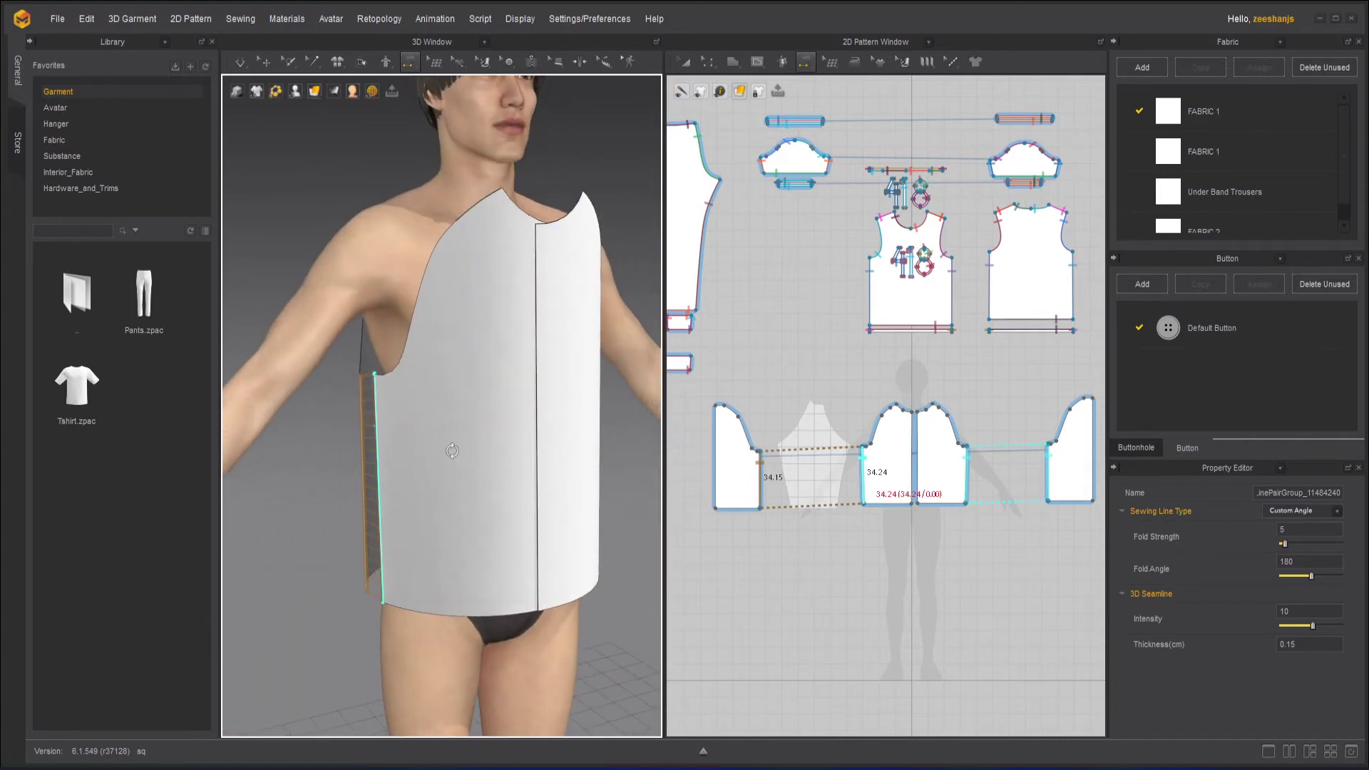
scroll(843, 454, up, 3)
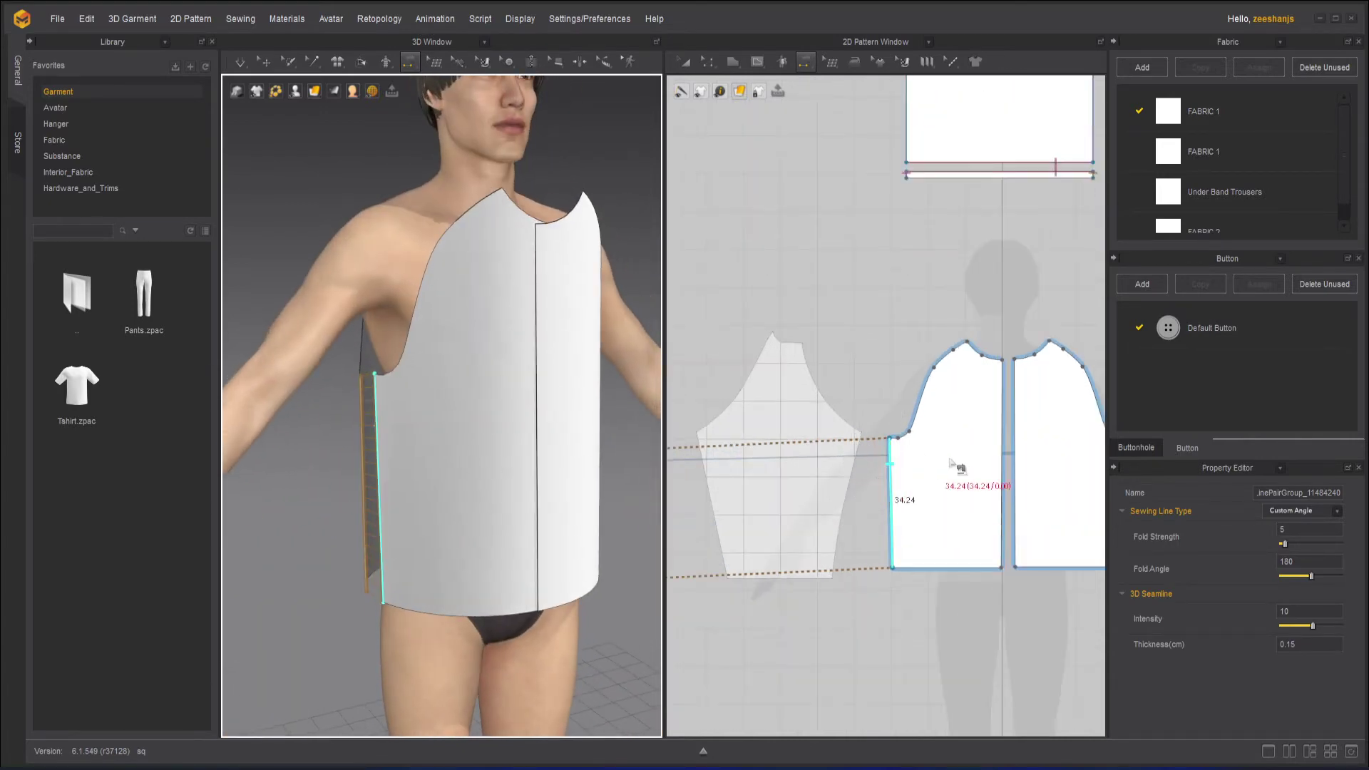
click(1002, 405)
click(1018, 411)
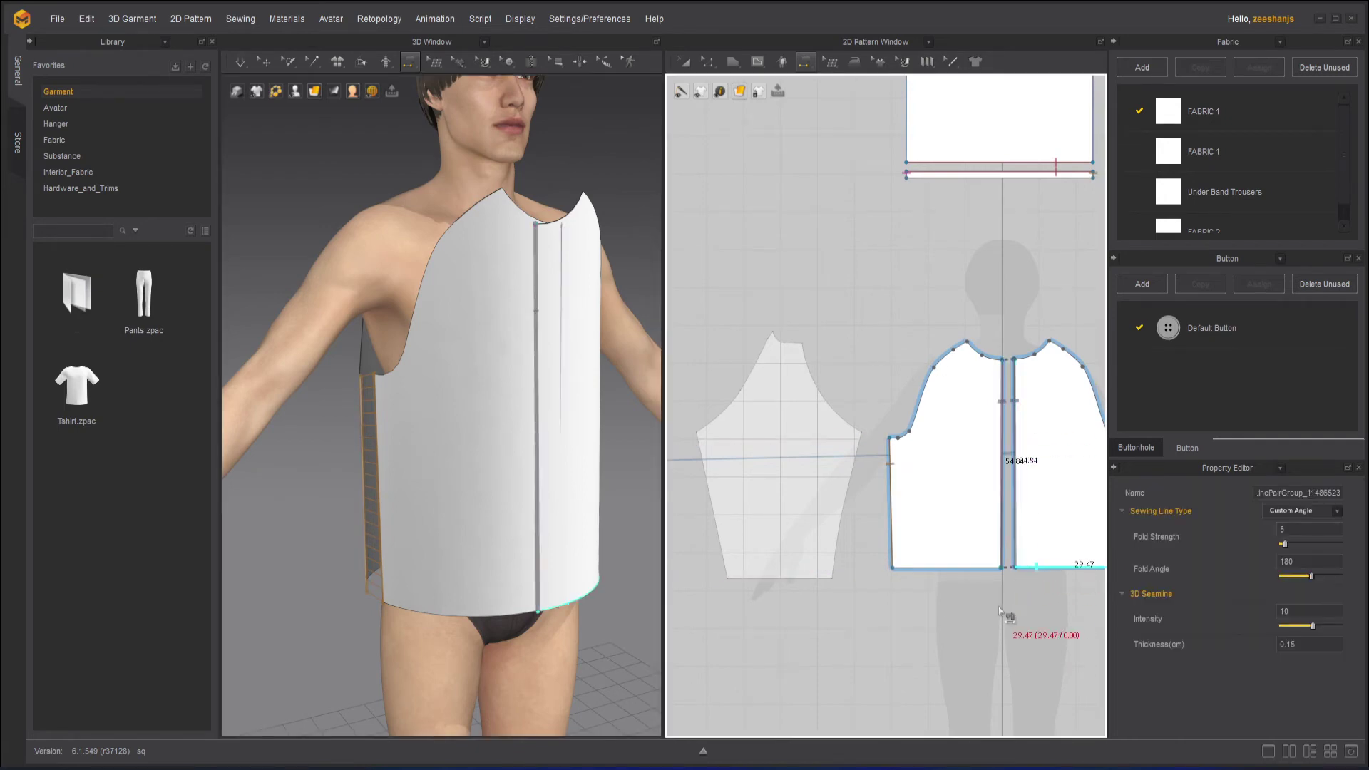
Sew the long straight centre edges of the two flat-topped back pieces together and leave the sewing tool.
scroll(927, 592, down, 4)
middle_drag(814, 529, 700, 525)
click(698, 519)
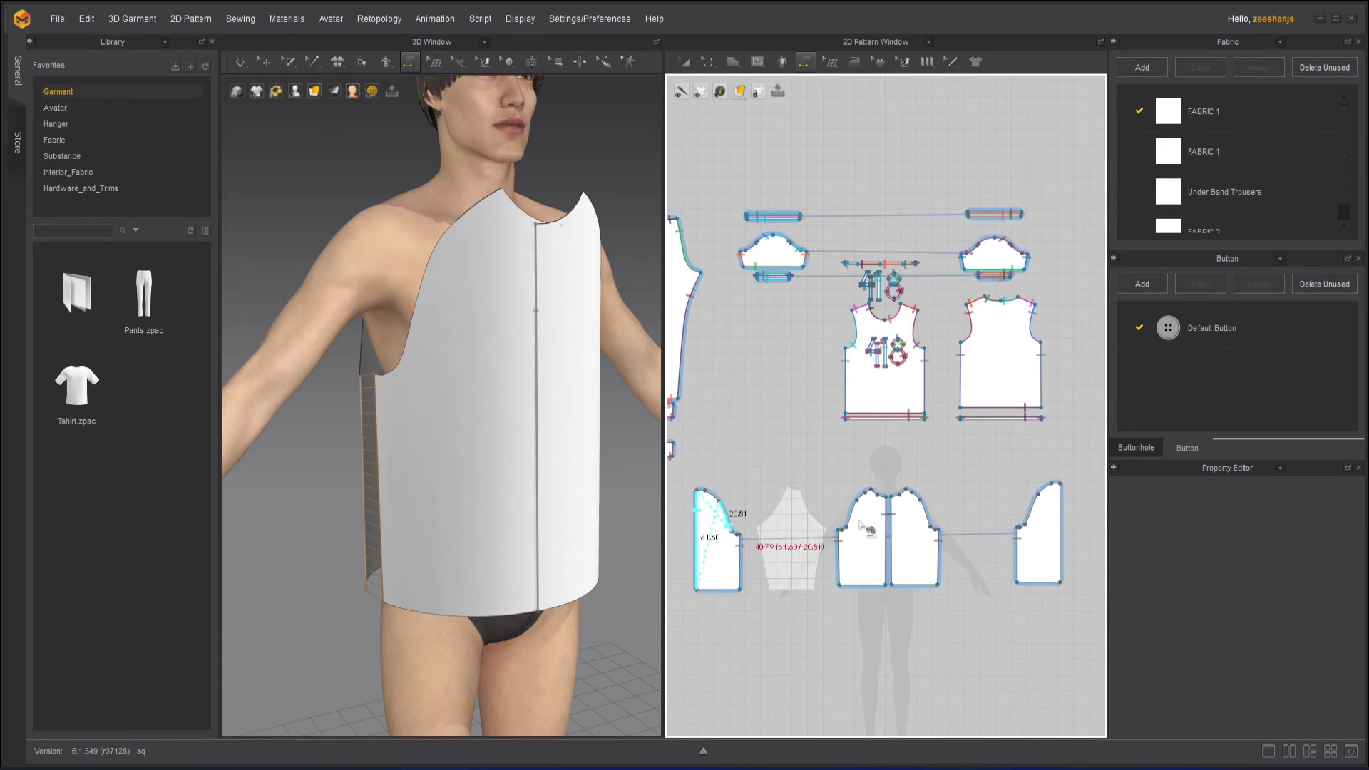
click(1061, 531)
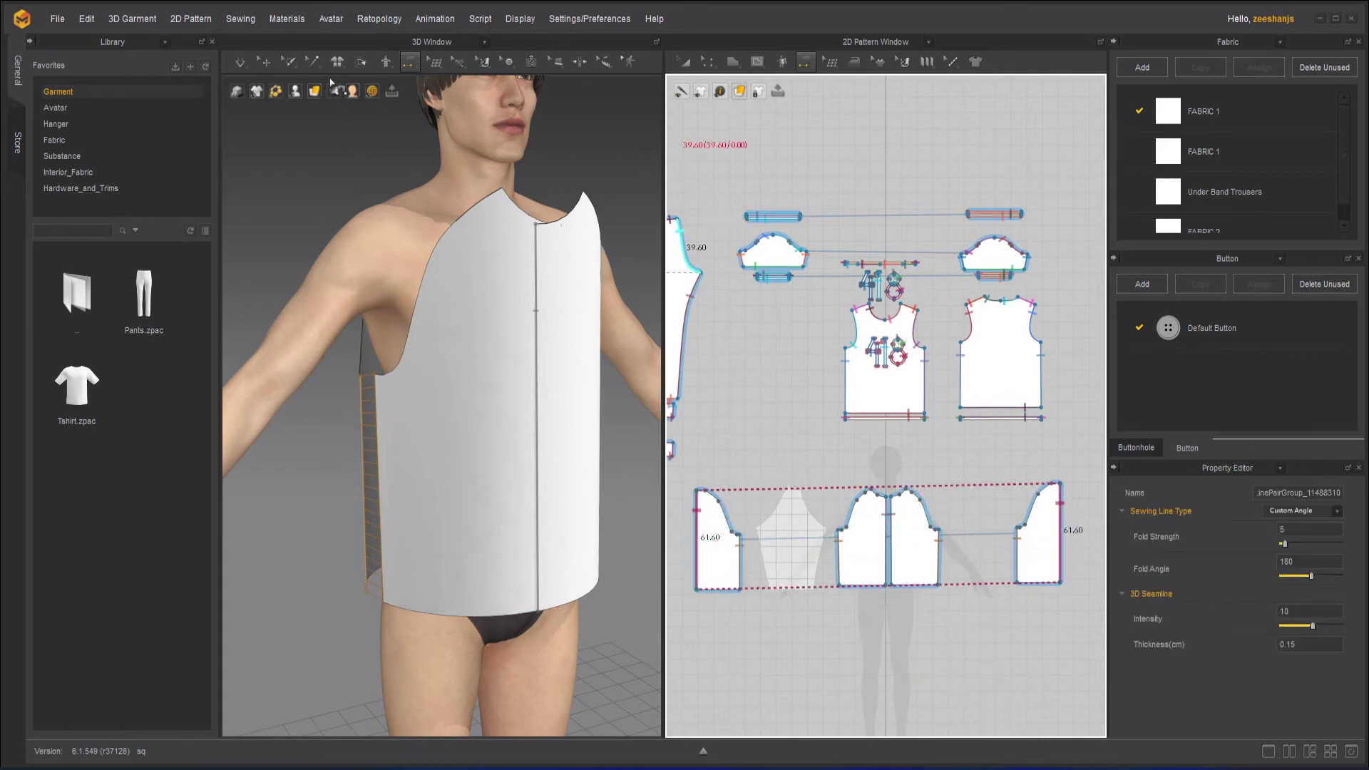
click(266, 61)
Try simulating the sewn jacket body on the avatar, and undo the simulation.
right_drag(321, 214, 416, 302)
click(242, 67)
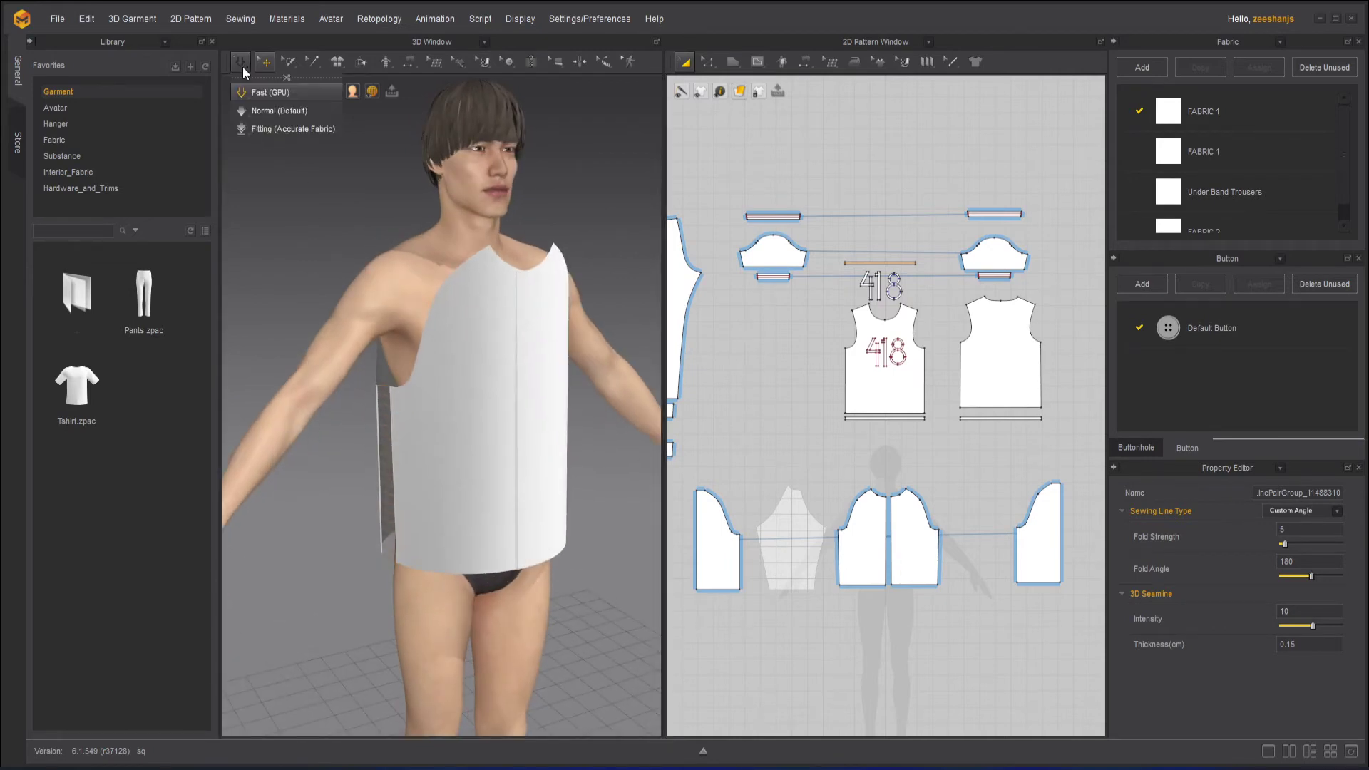
right_drag(610, 170, 586, 244)
right_drag(541, 452, 546, 396)
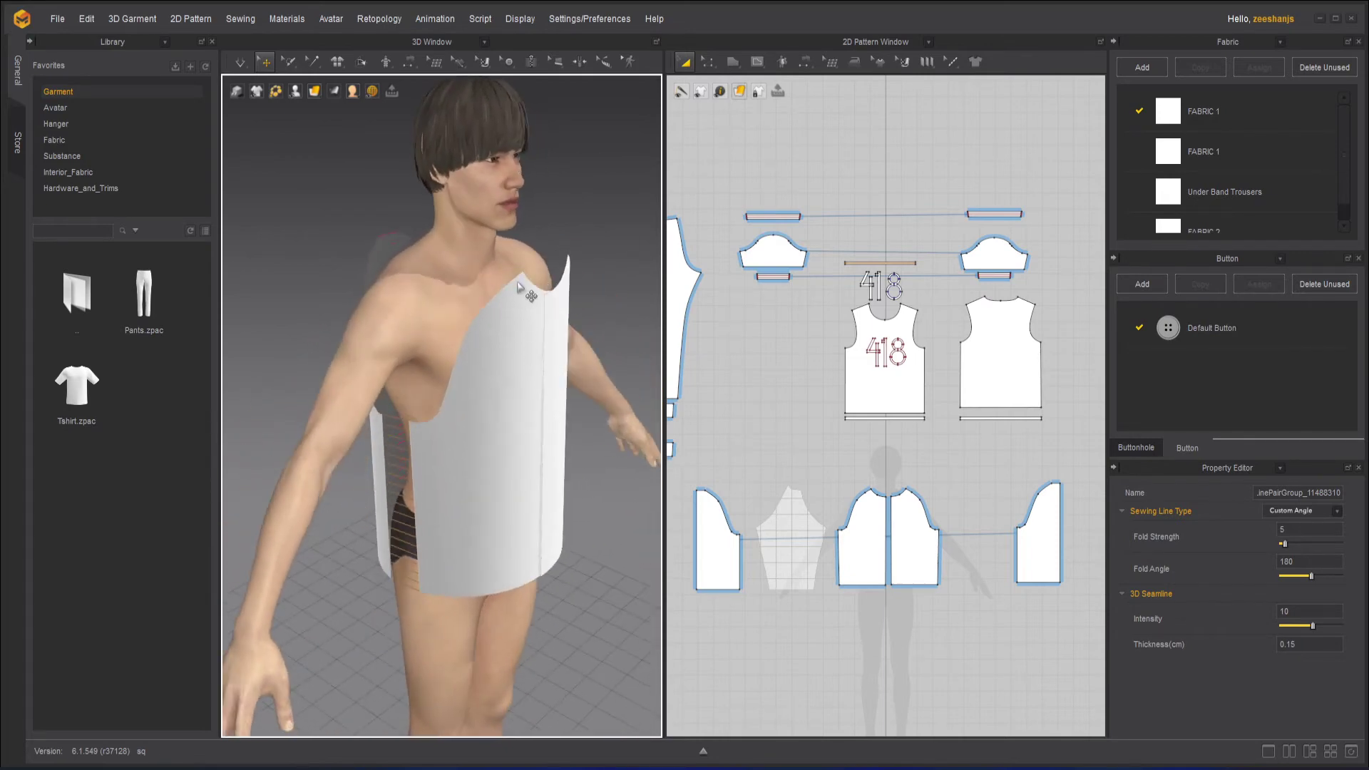
right_drag(521, 320, 505, 336)
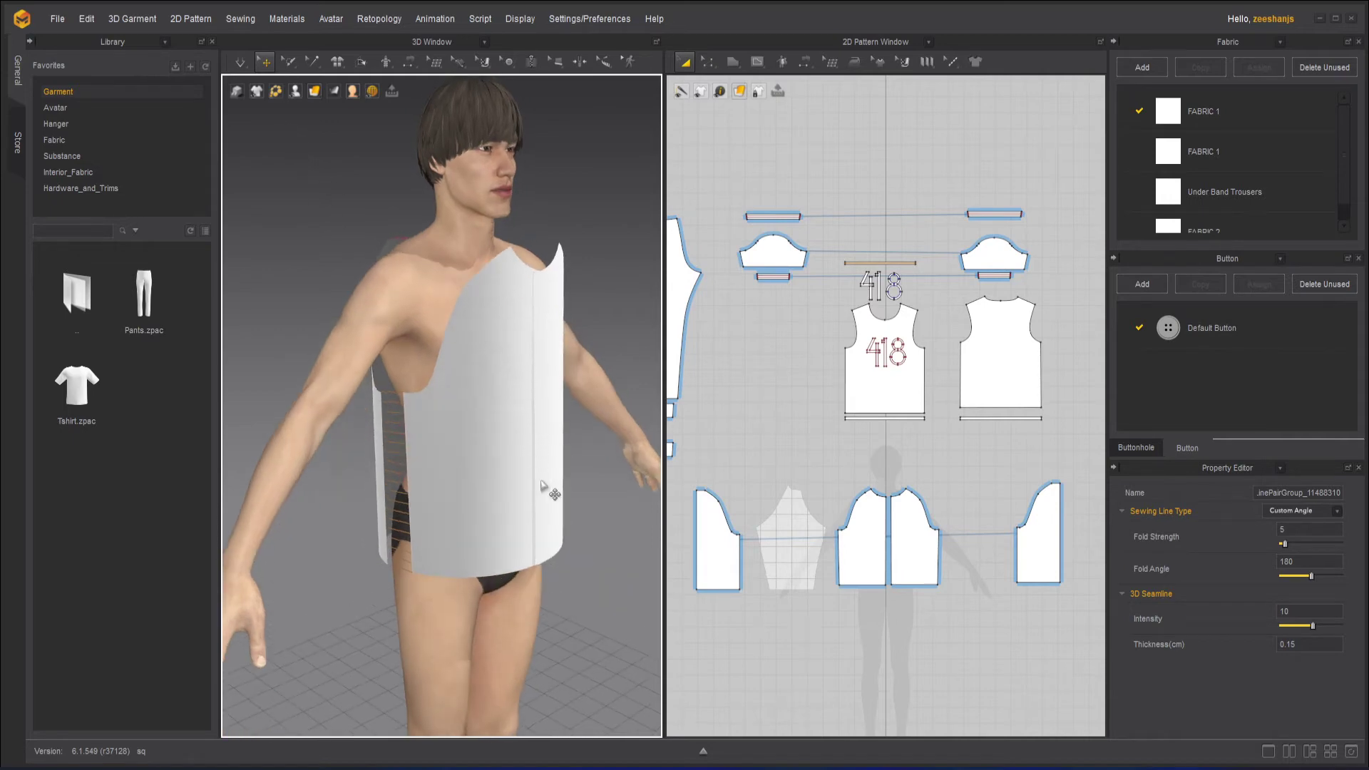
click(246, 64)
click(245, 64)
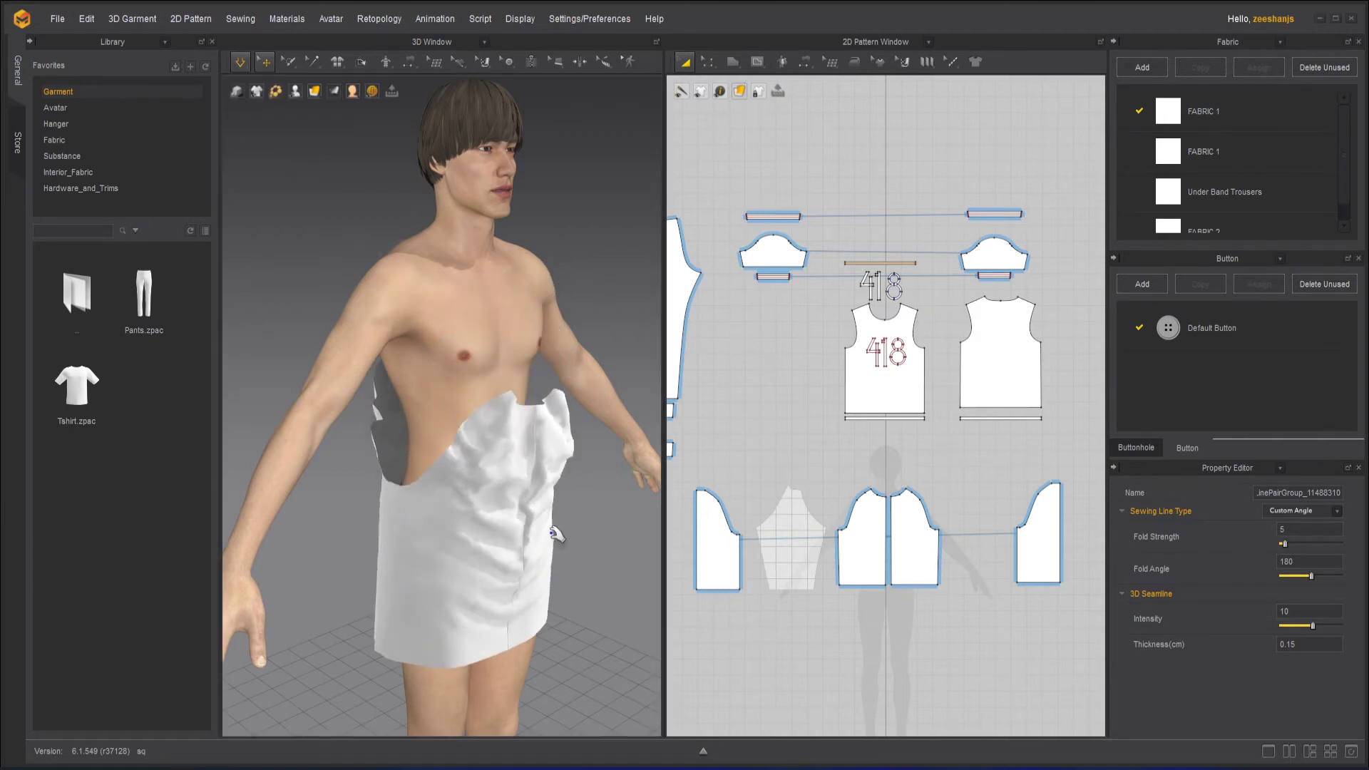
mouse_move(579, 562)
right_down()
mouse_move(184, 538)
mouse_move(579, 539)
right_up()
key(ctrl+z)
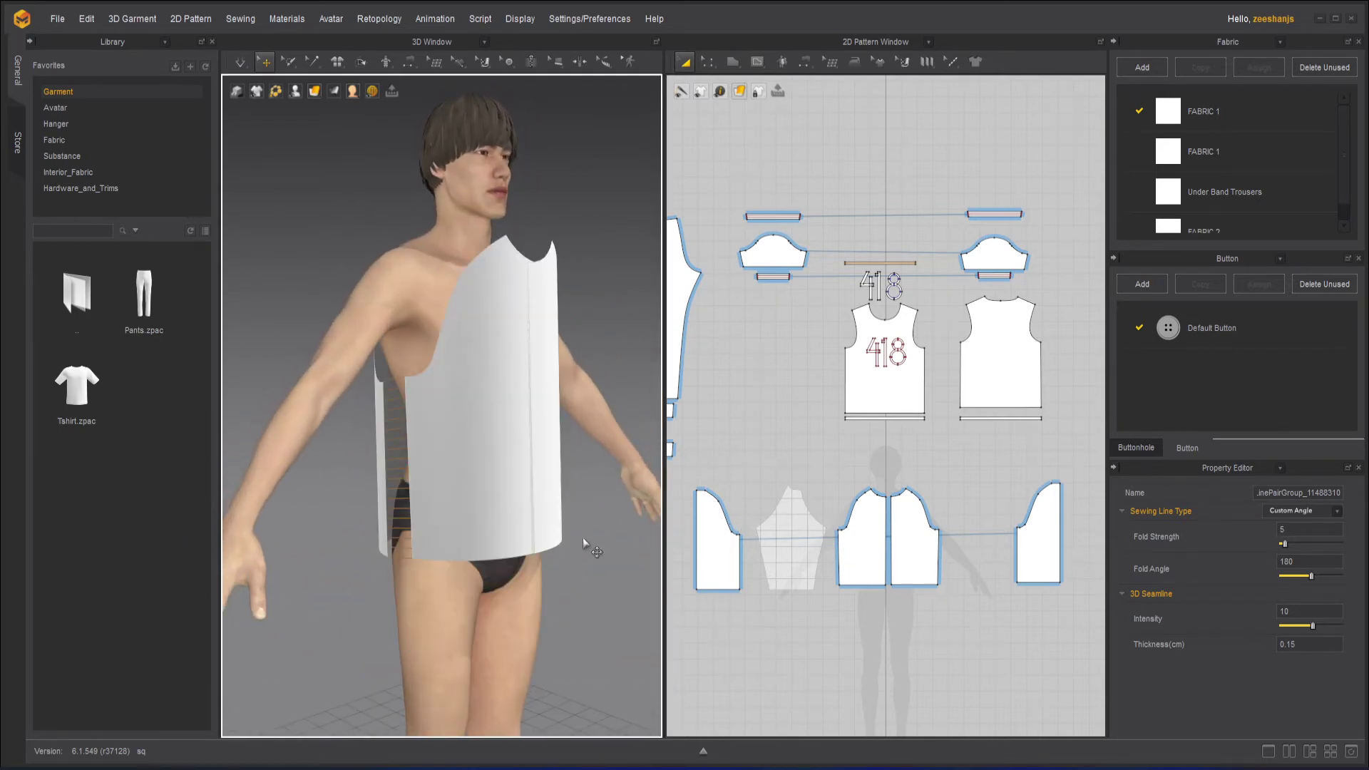
Select both front pieces and move them closer to the avatar's chest.
right_drag(469, 509, 557, 527)
click(588, 529)
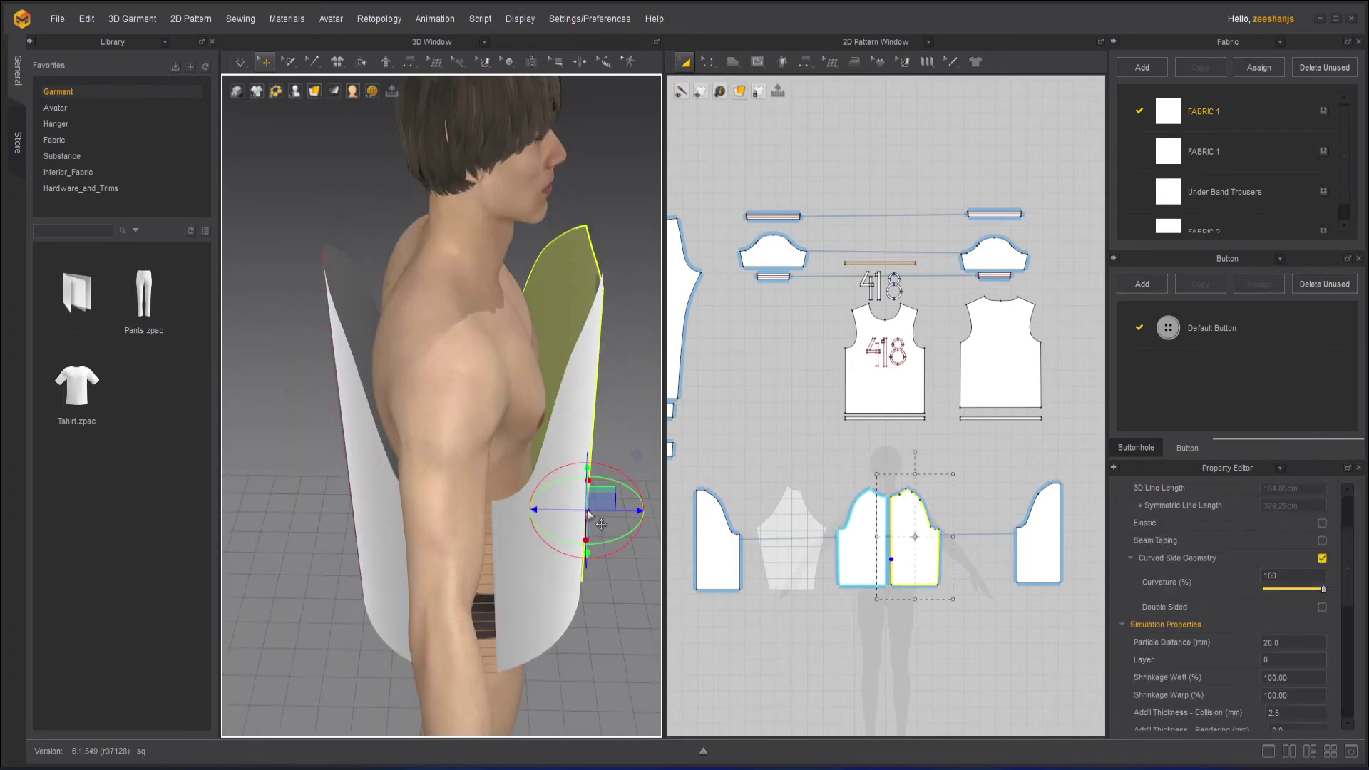
right_drag(602, 580, 579, 597)
shift+click(541, 522)
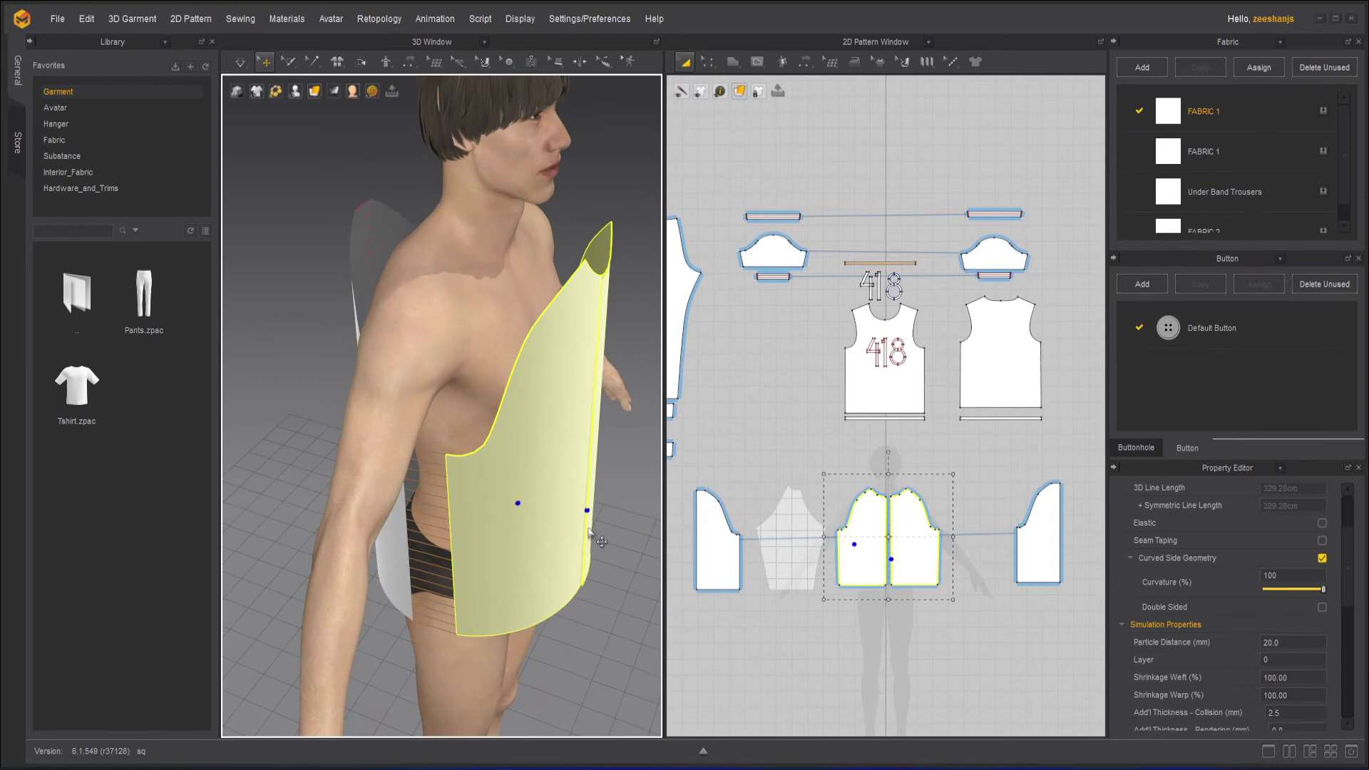
click(561, 477)
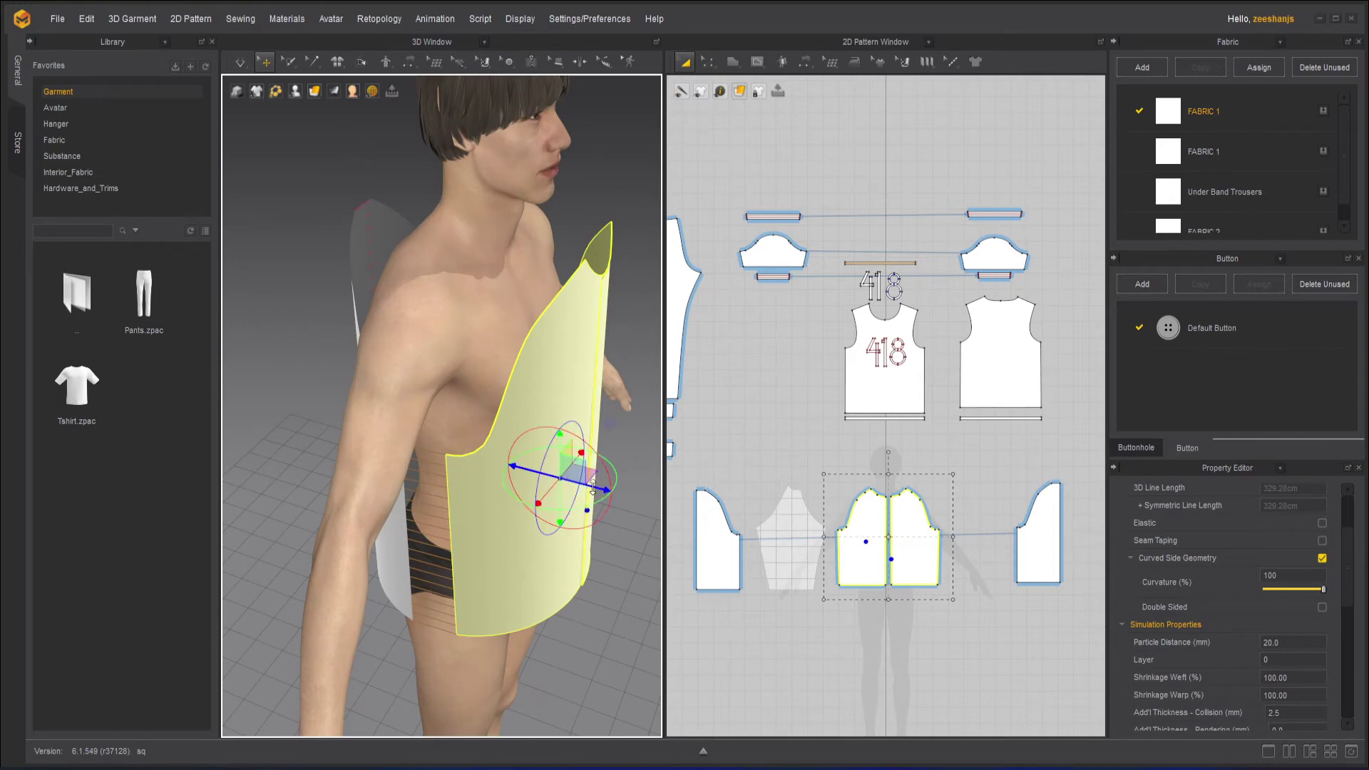
drag(590, 483, 561, 490)
right_drag(561, 489, 641, 493)
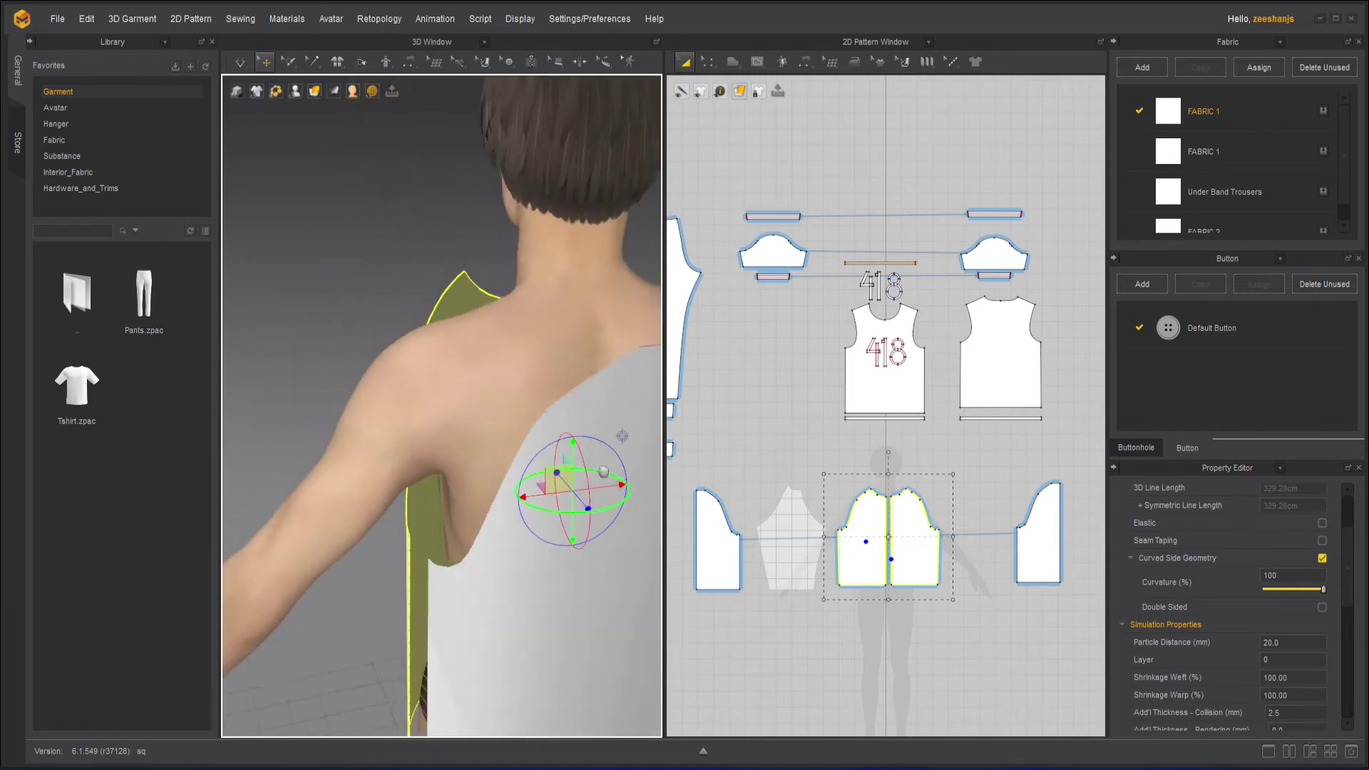
Select both back pieces and move them closer to the avatar's back.
middle_drag(570, 513, 438, 455)
click(405, 599)
shift+click(542, 473)
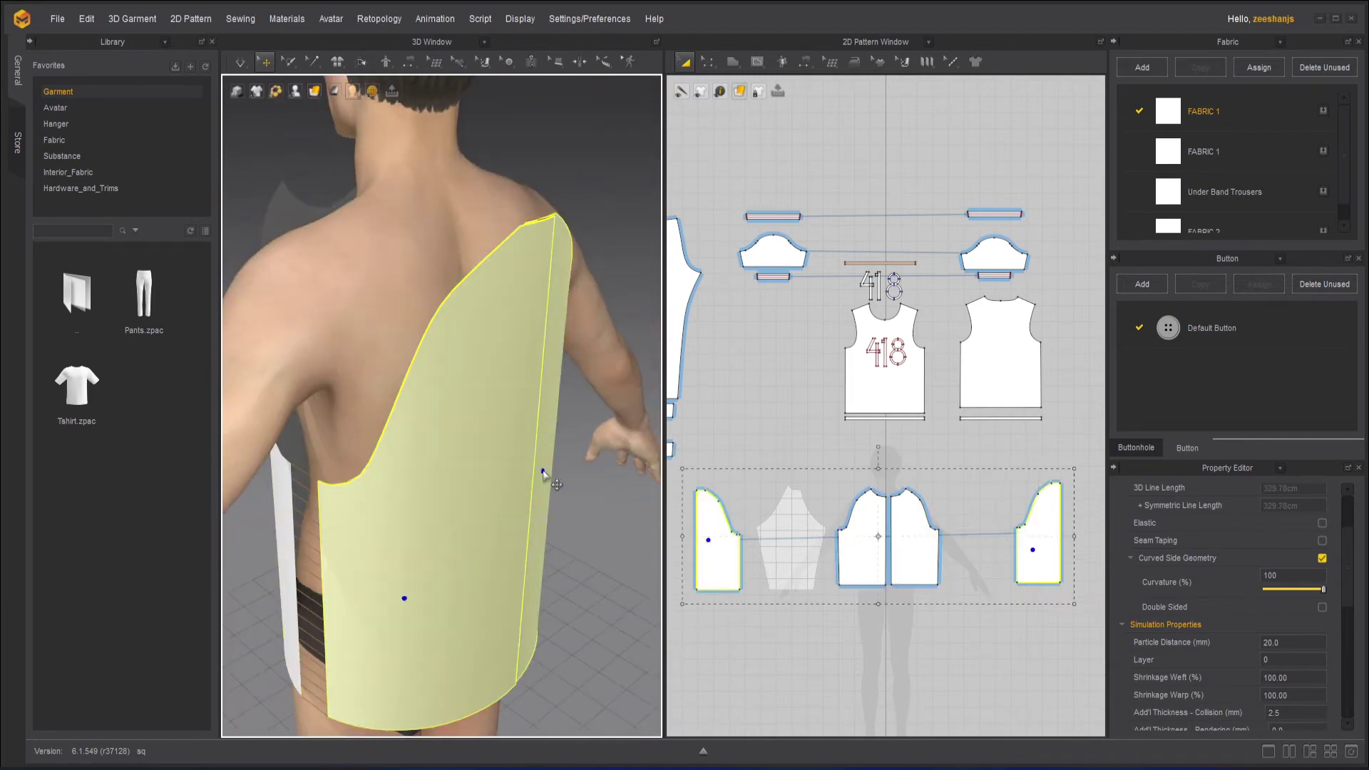
click(518, 539)
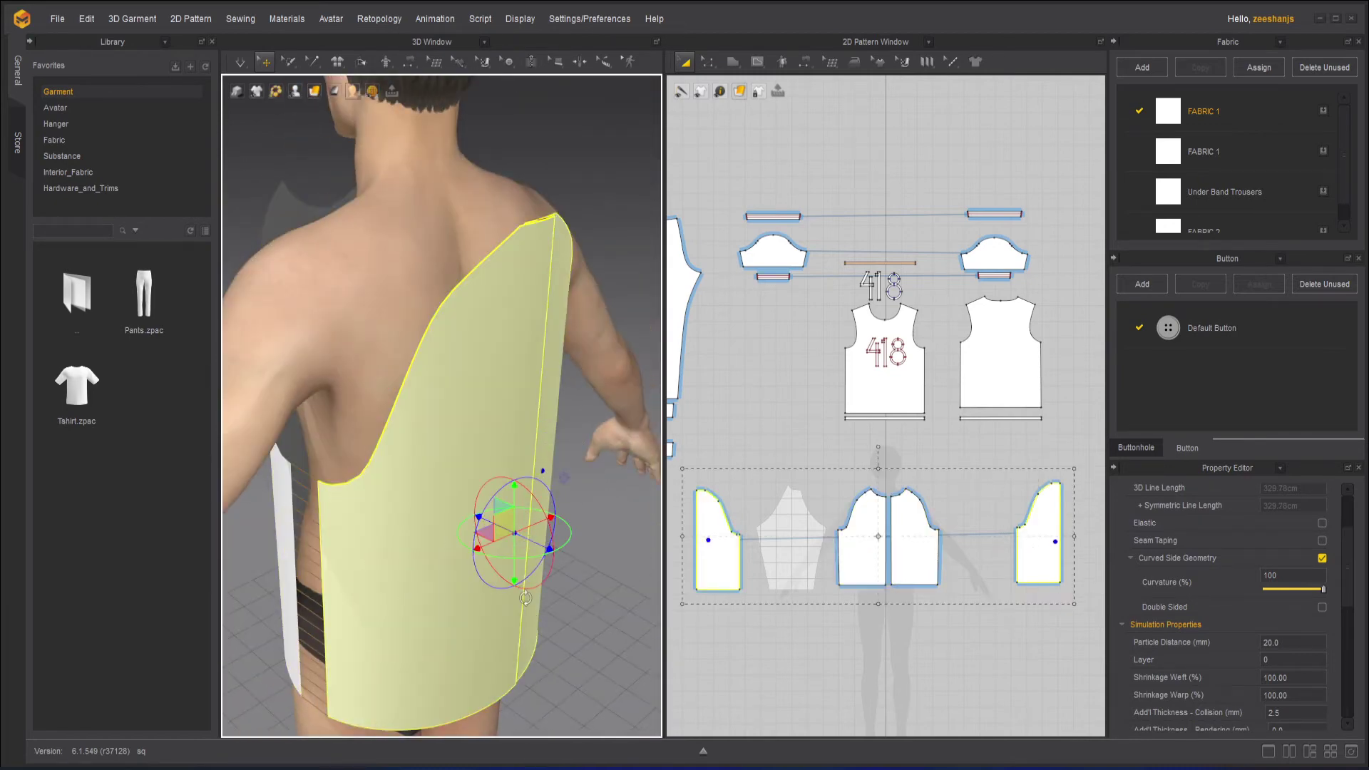
right_drag(528, 545, 575, 581)
drag(562, 542, 527, 546)
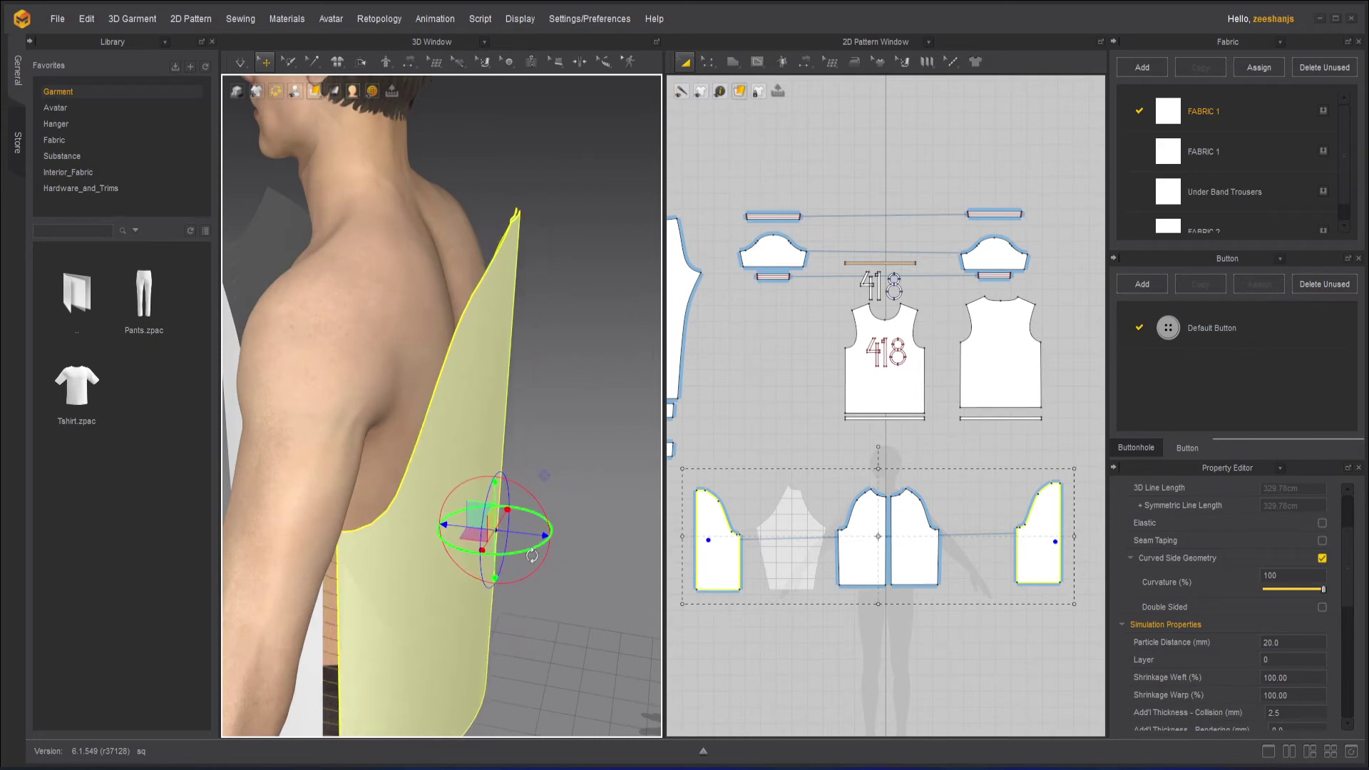
click(494, 563)
scroll(391, 506, down, 3)
right_drag(391, 506, 592, 483)
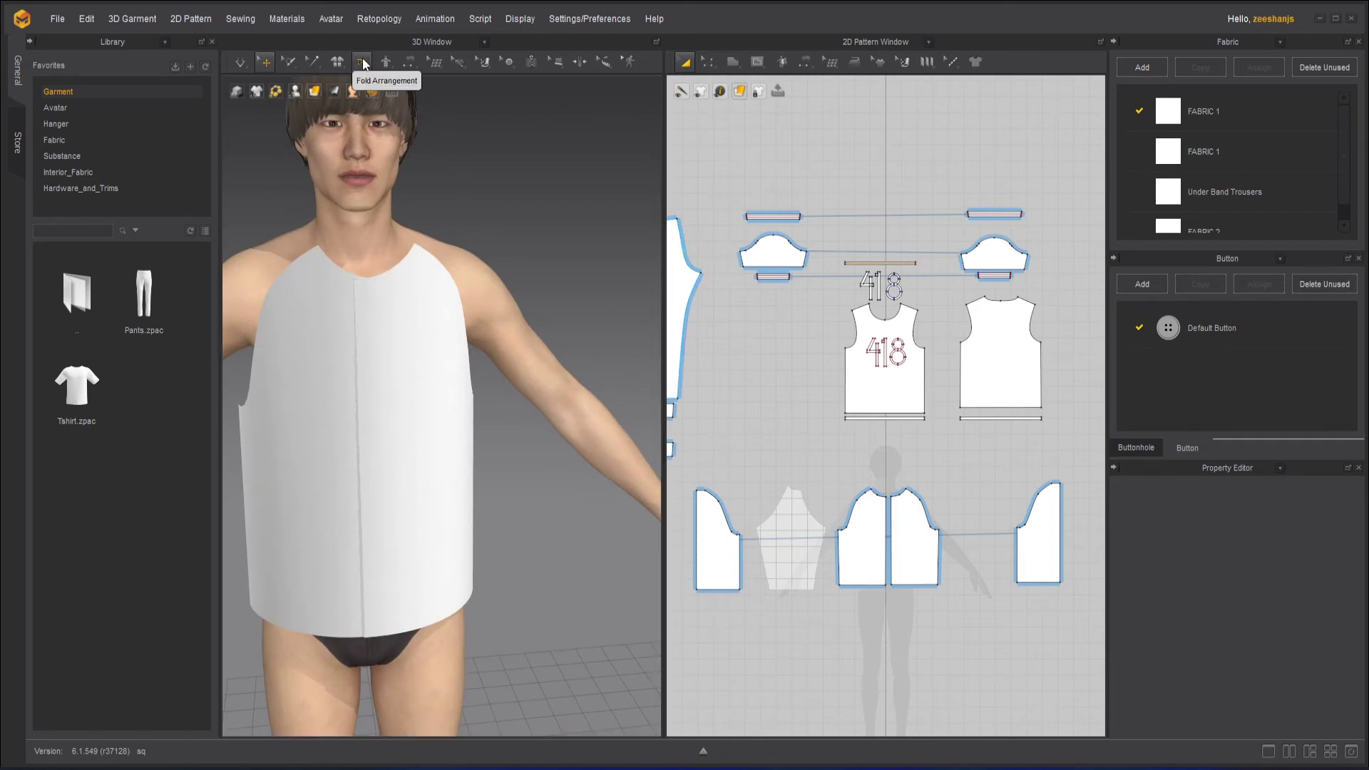
Pin the neck-side shoulder tips of both front pieces with Pin (Box).
mouse_move(296, 63)
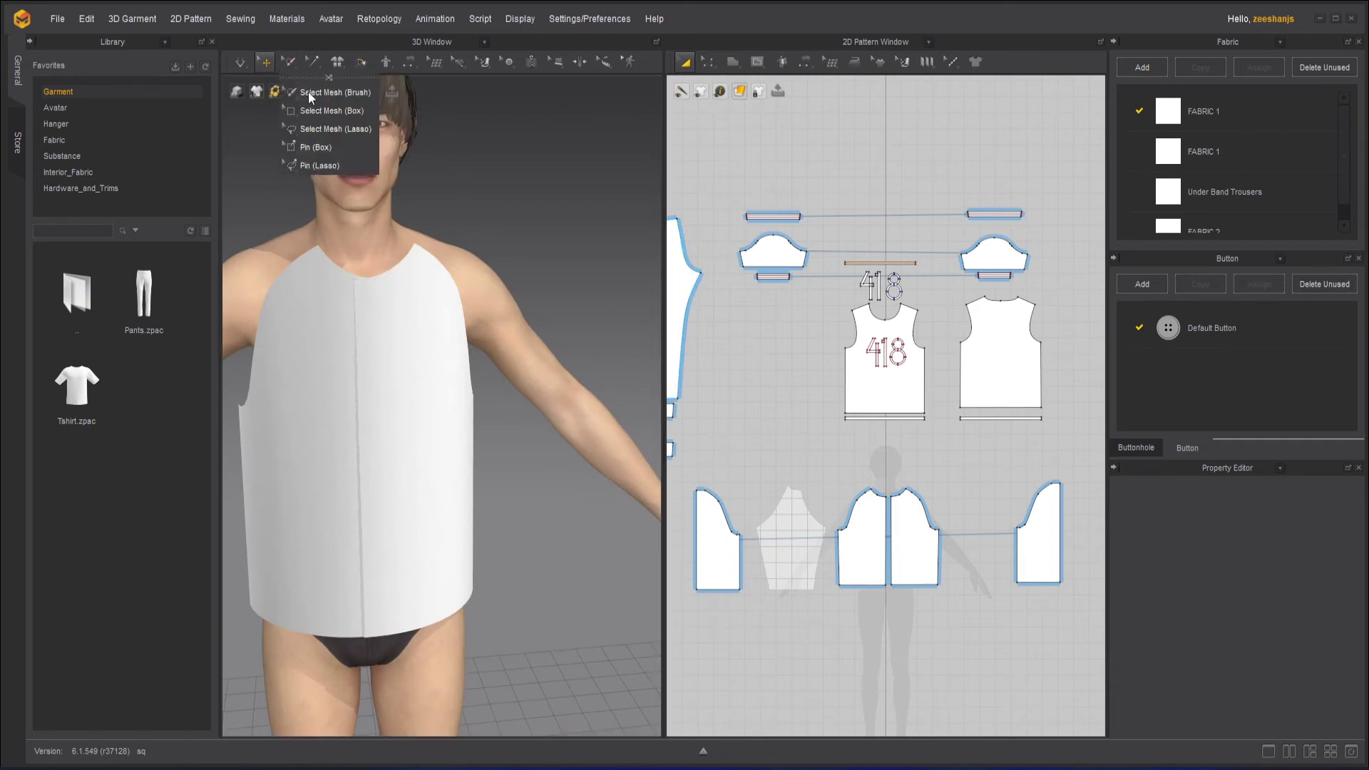
click(314, 148)
scroll(890, 515, up, 5)
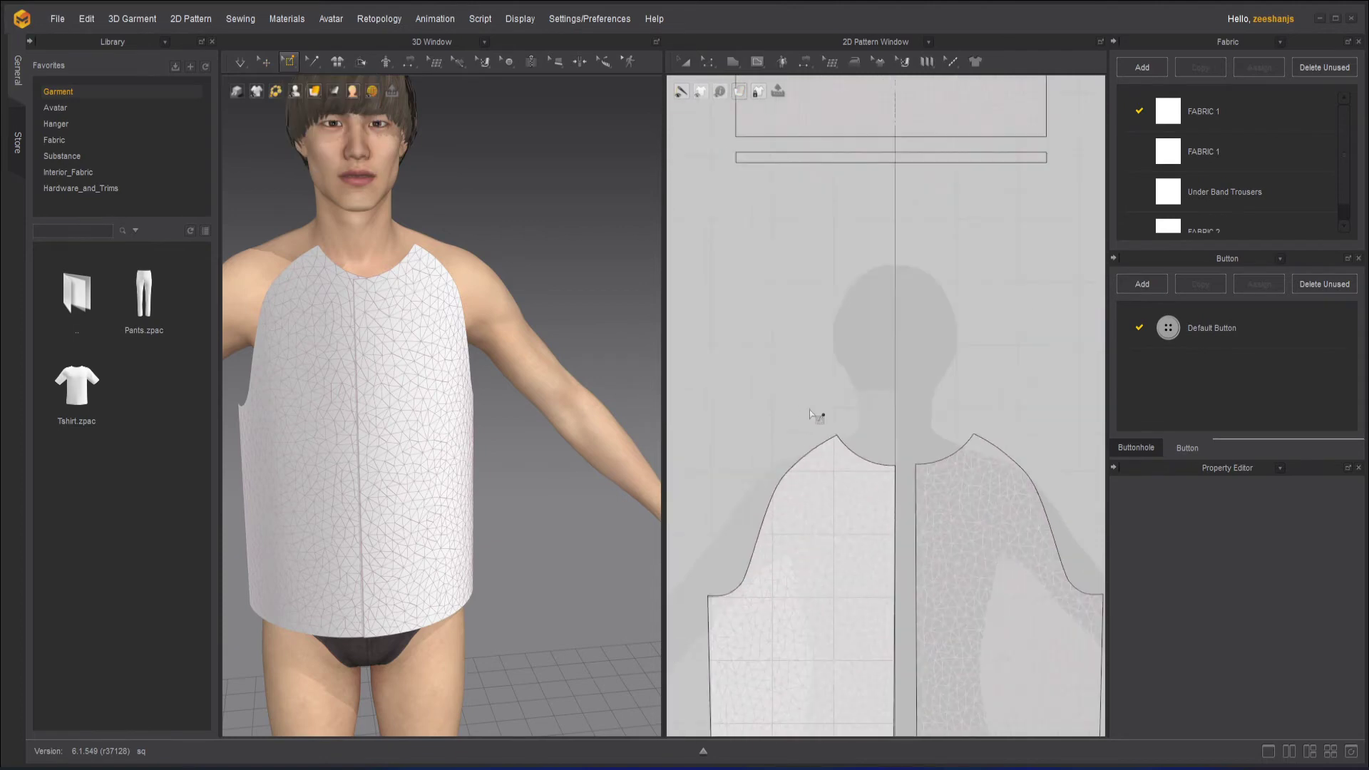
drag(810, 410, 1008, 462)
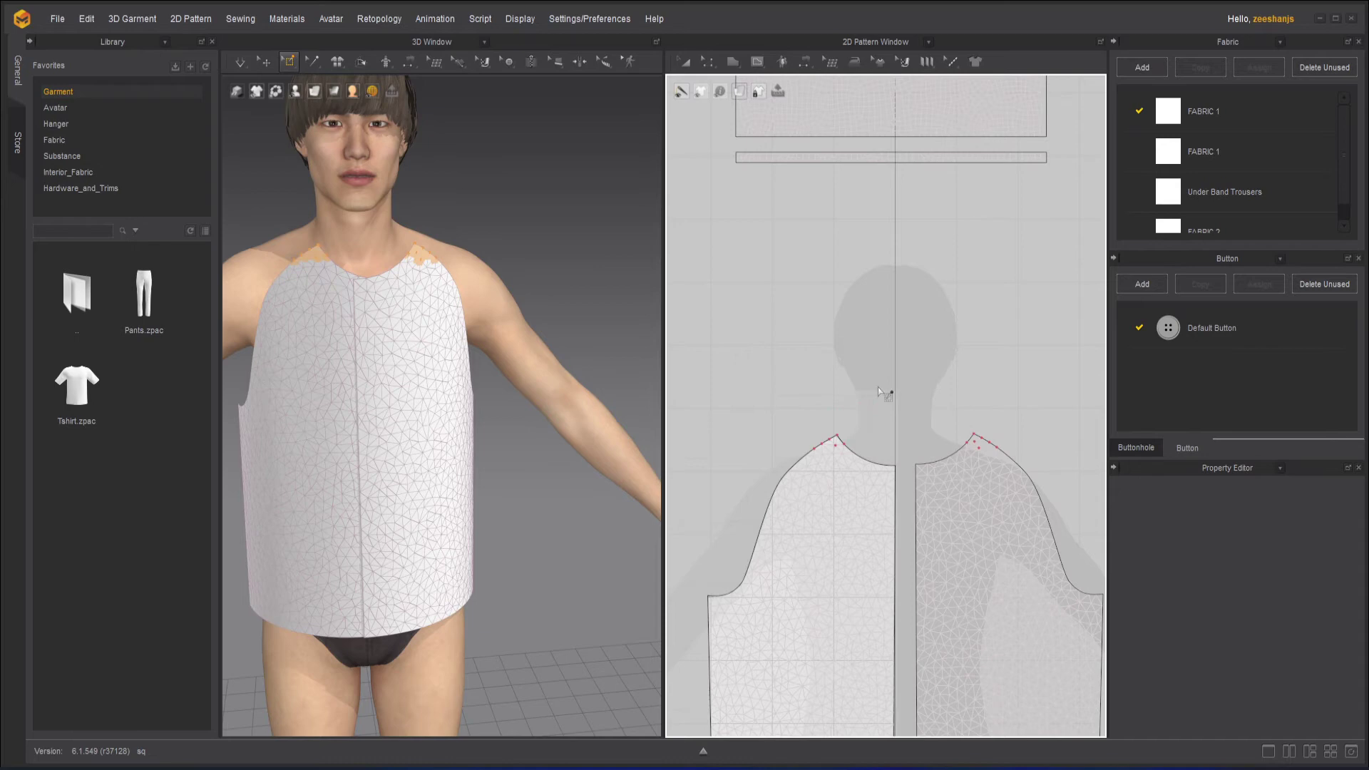
Pin the flat upper ends of both back pieces and leave the pinning tool.
scroll(878, 392, down, 5)
middle_drag(865, 439, 920, 485)
drag(758, 435, 820, 462)
drag(1068, 419, 1114, 461)
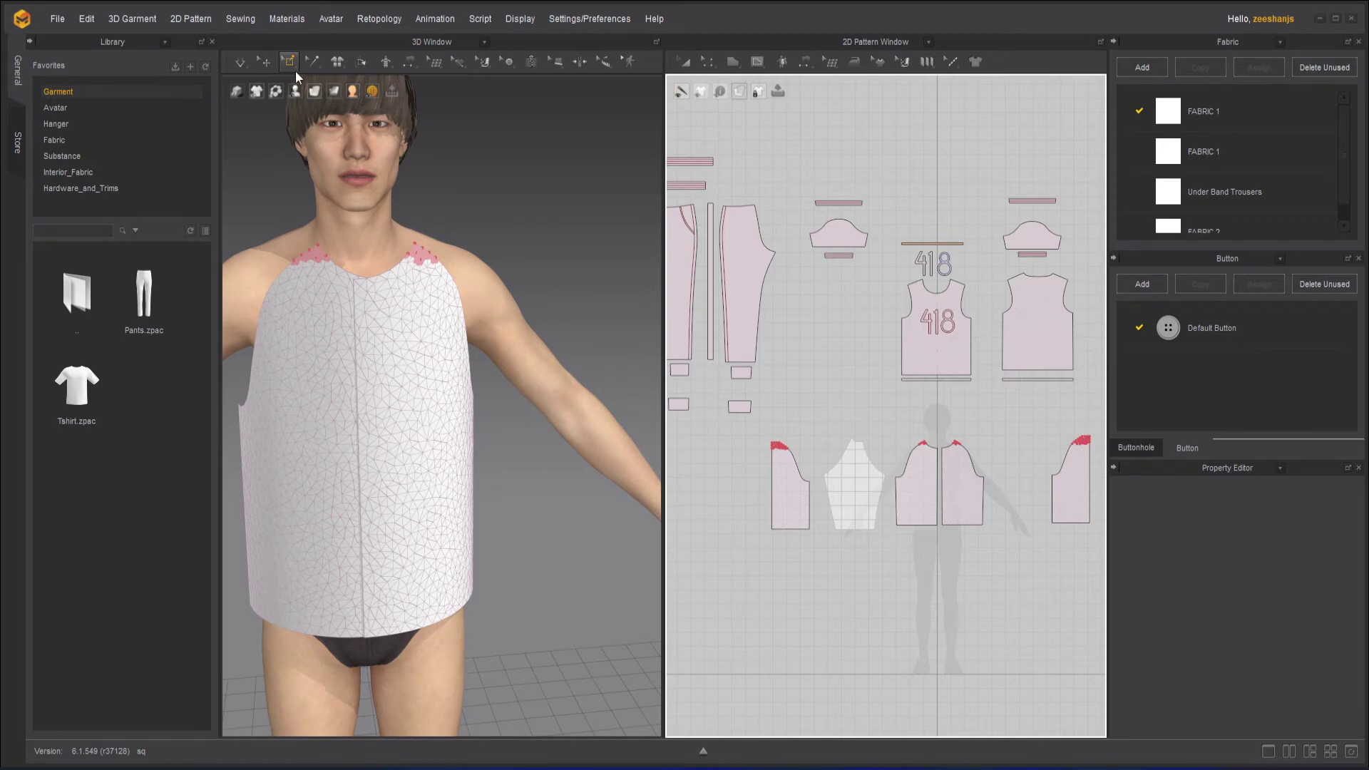
click(265, 62)
key(ctrl+a)
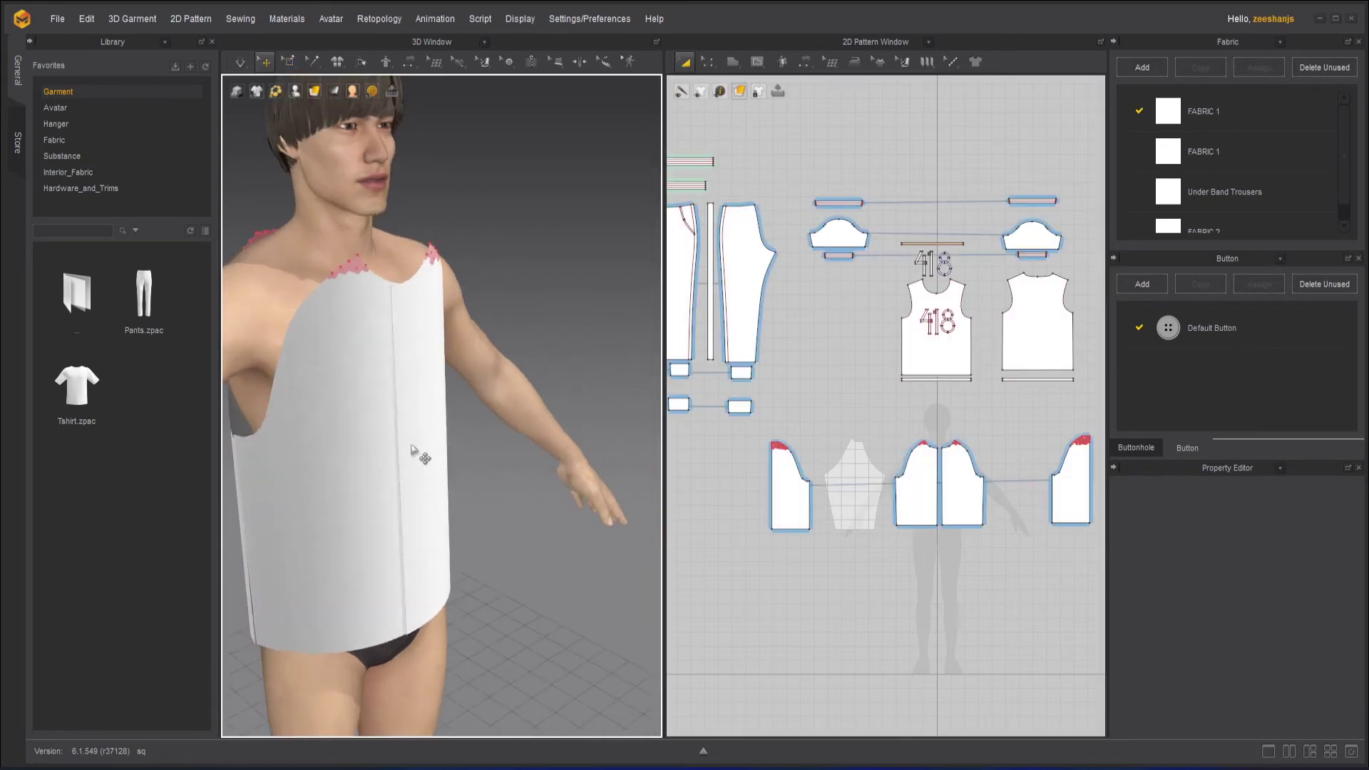
Simulate the pinned jacket body on the avatar and stop the simulation once it drapes.
mouse_move(412, 451)
right_down()
mouse_move(538, 464)
mouse_move(437, 459)
right_up()
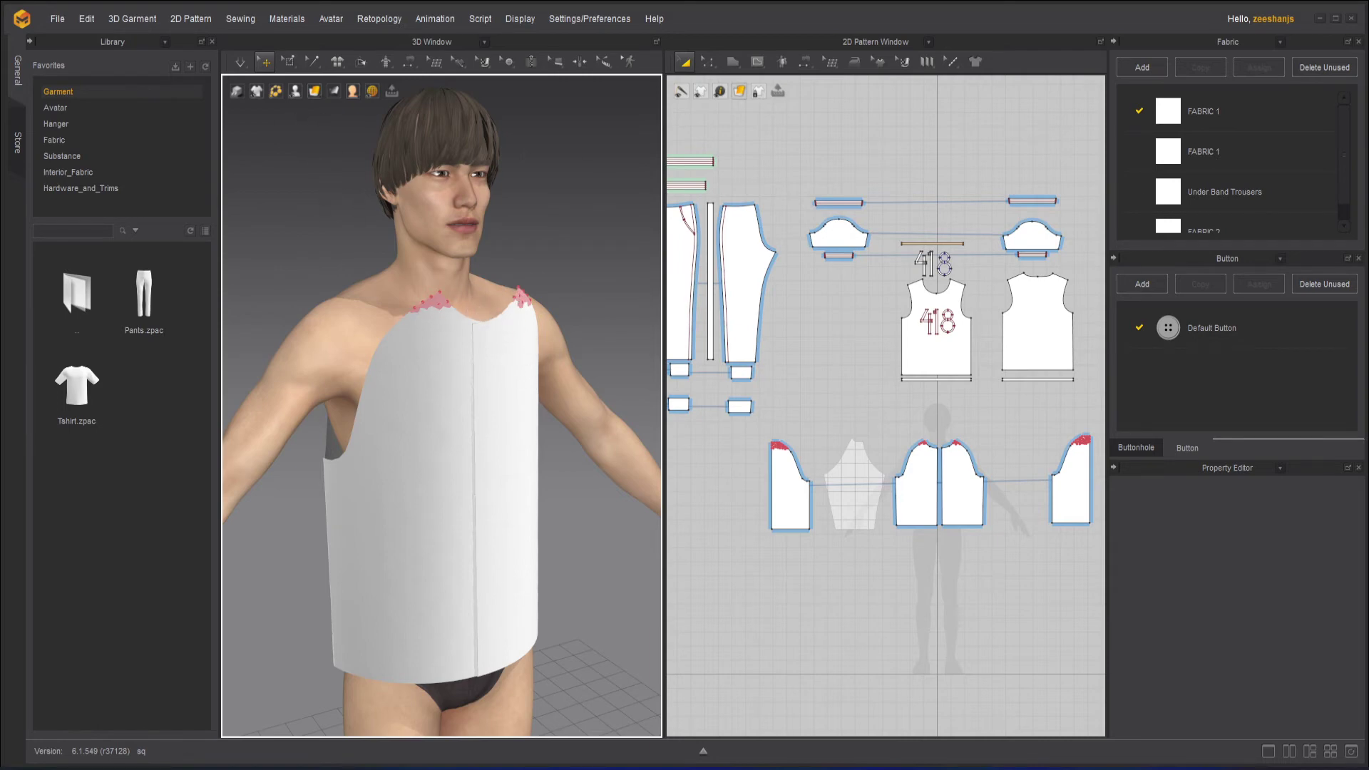
click(241, 59)
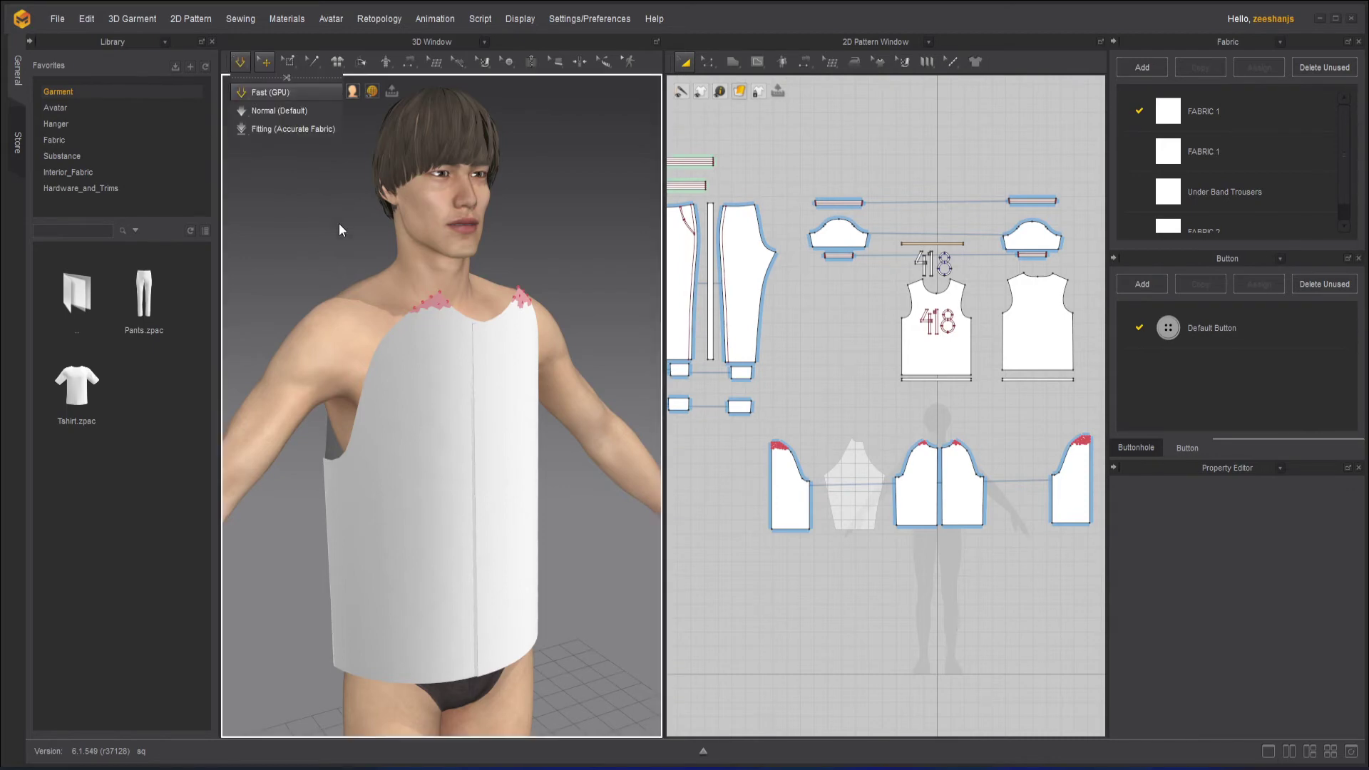
key(space)
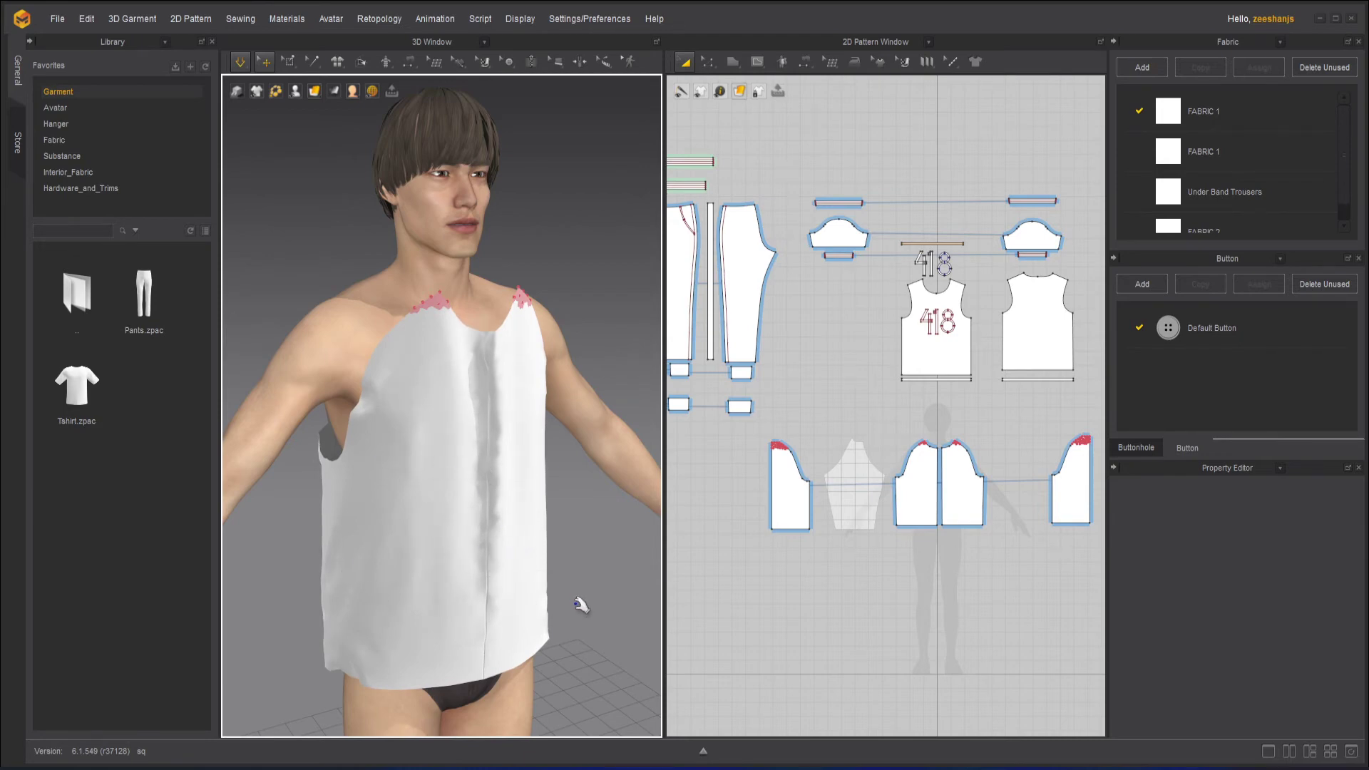
right_drag(547, 599, 458, 474)
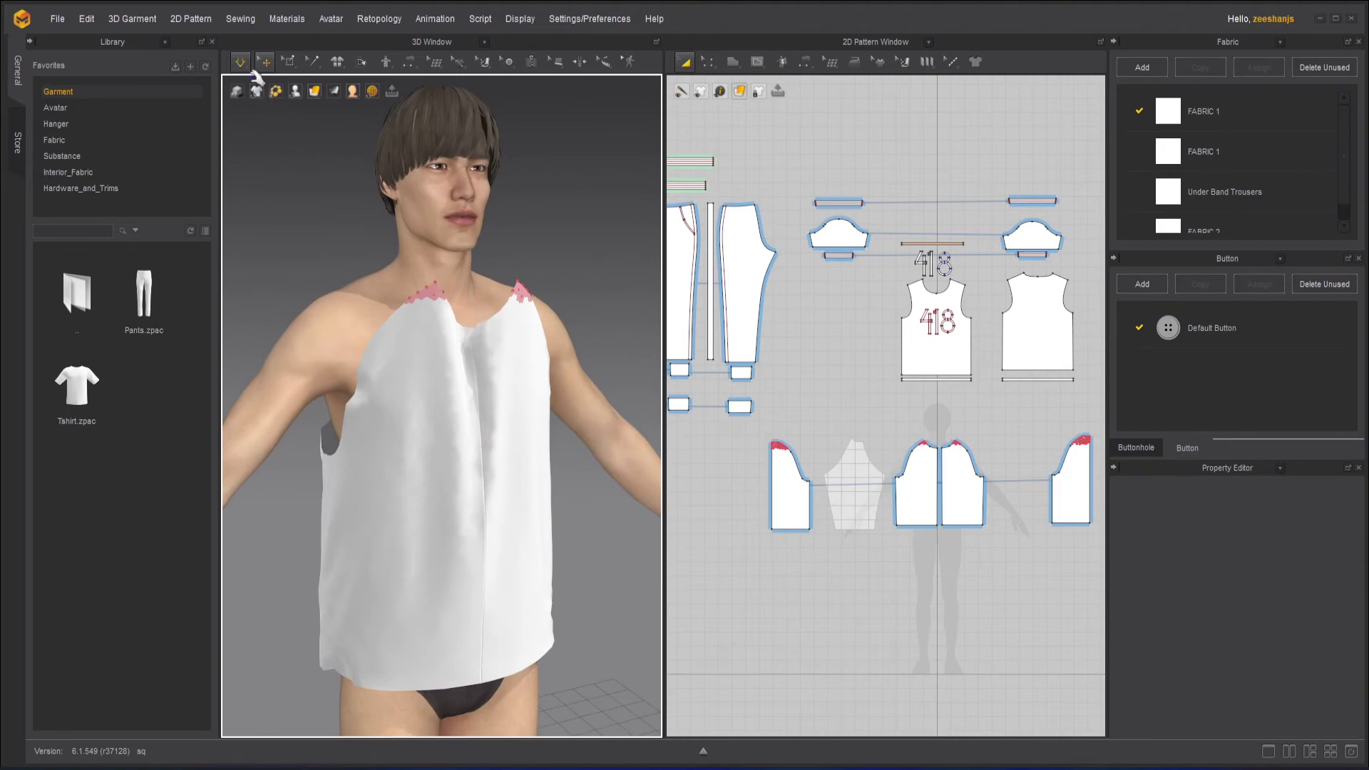
Start tracing the sleeve template with the Polygon tool from its pointed tip, following the curved and straight parts of the neck edge.
scroll(861, 610, up, 6)
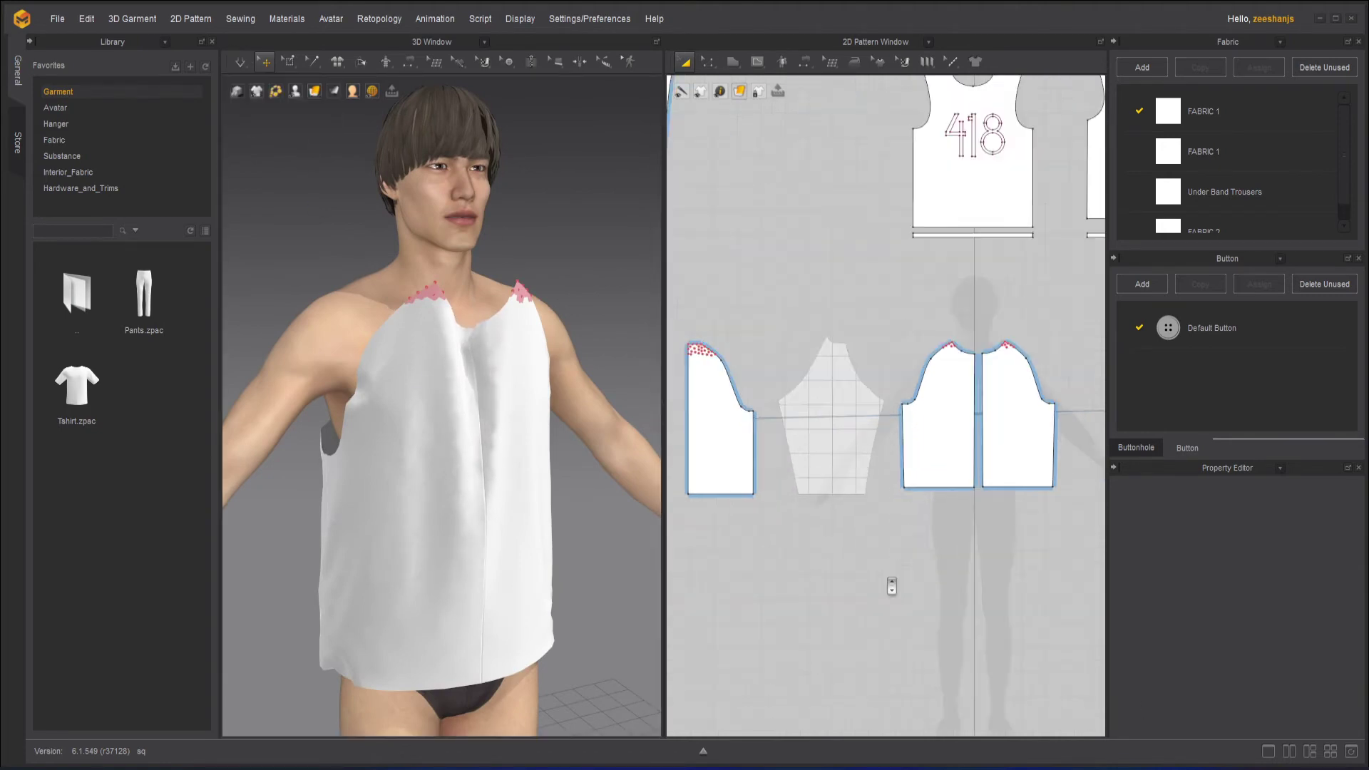
scroll(823, 465, up, 2)
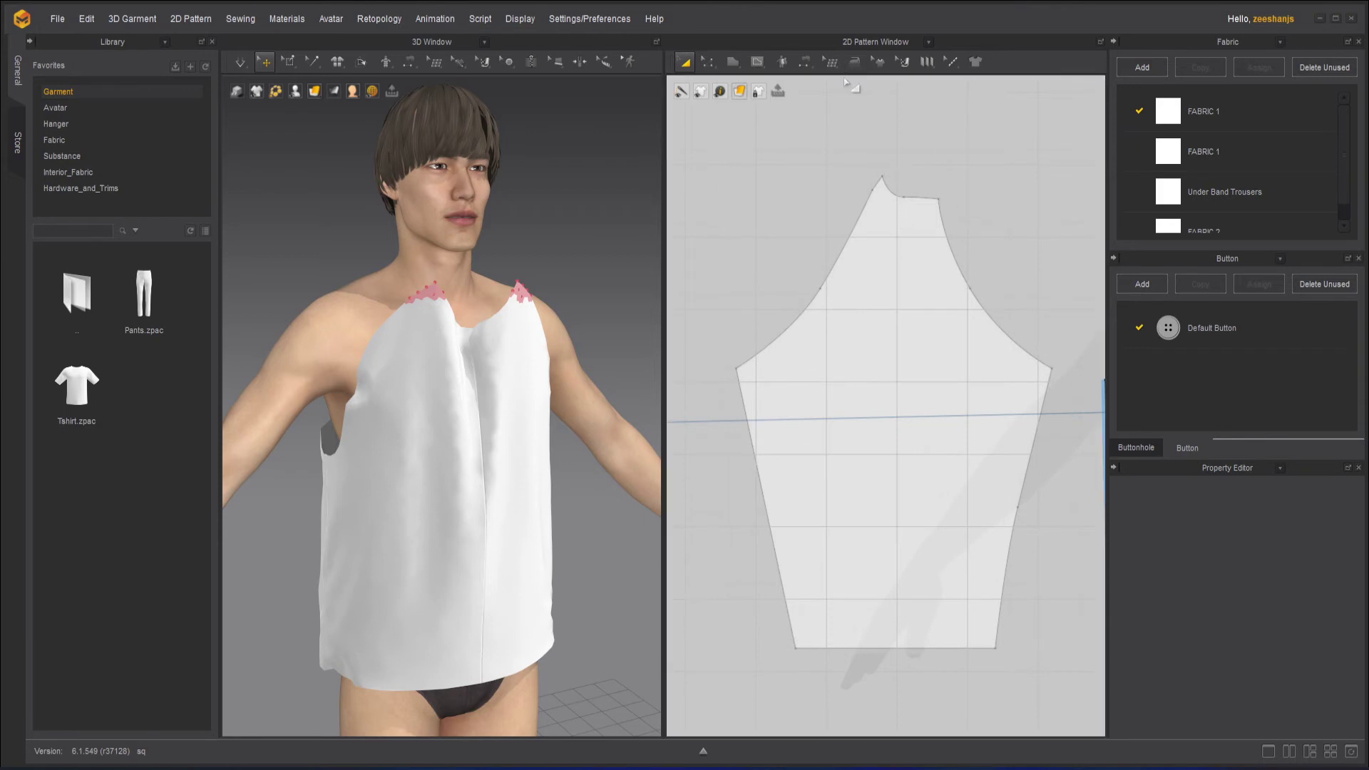
scroll(902, 163, up, 2)
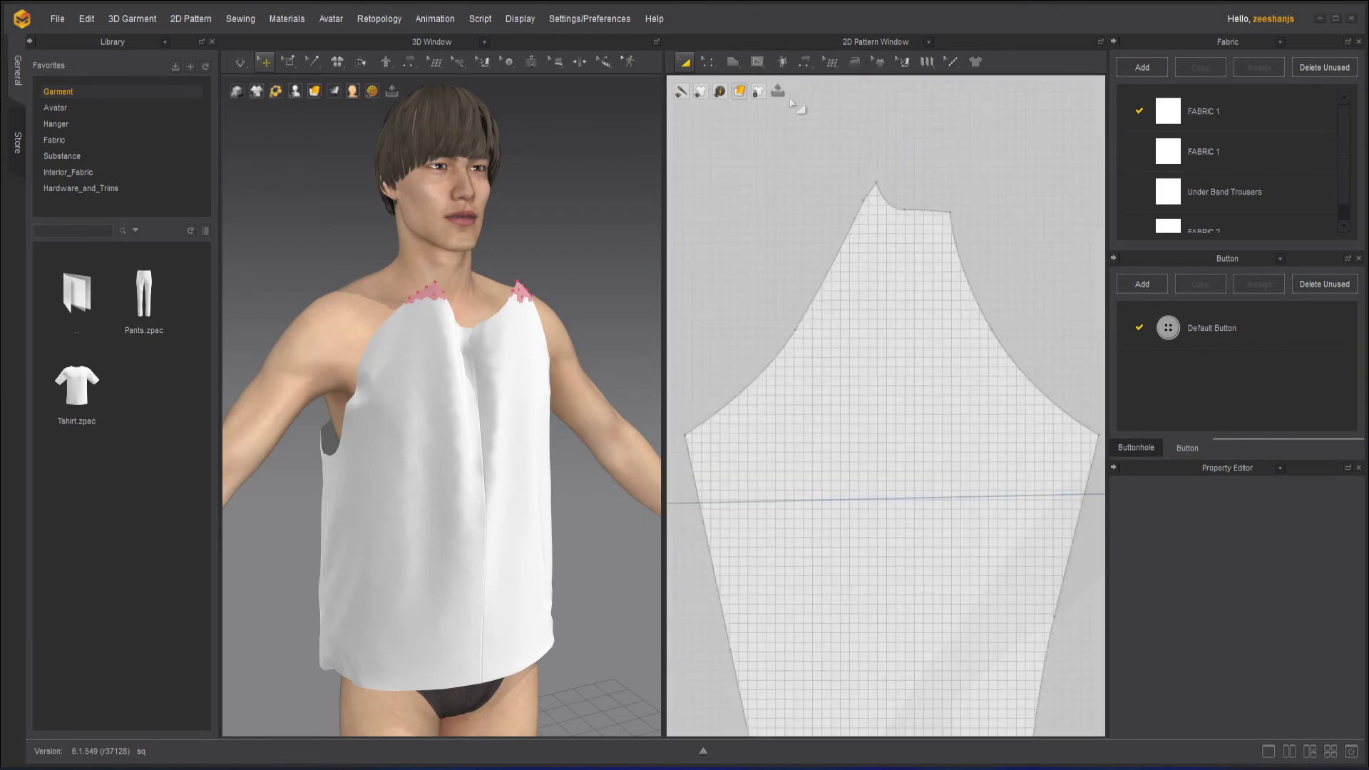
click(734, 63)
scroll(902, 214, up, 2)
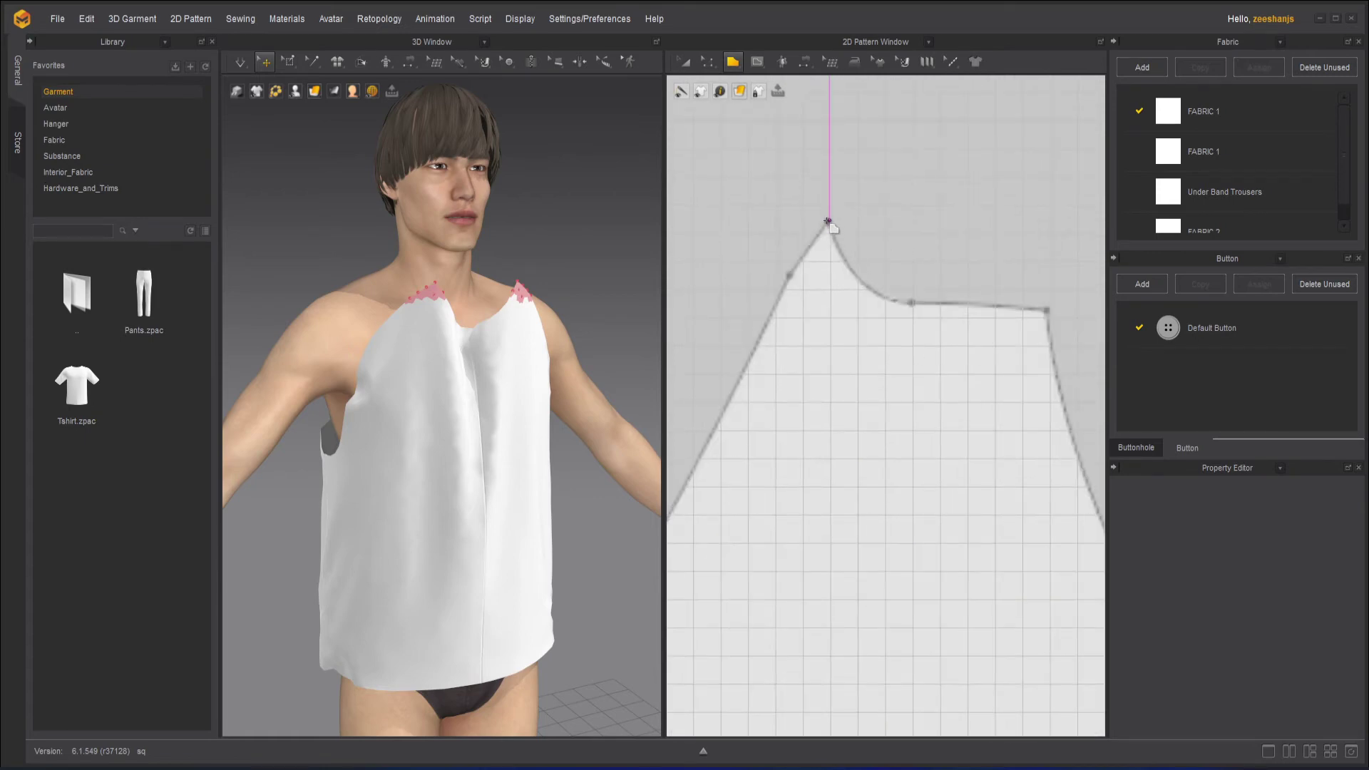
click(828, 221)
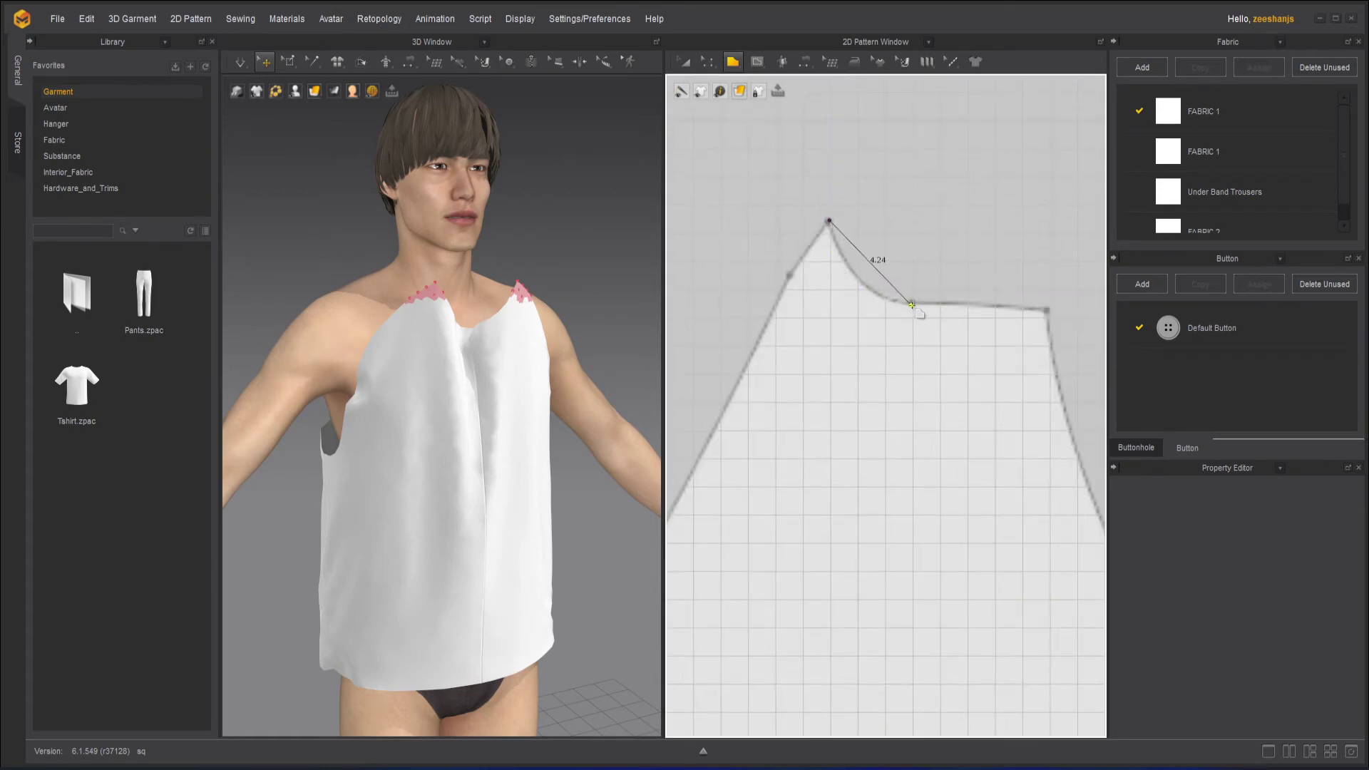
drag(911, 305, 981, 307)
click(1045, 310)
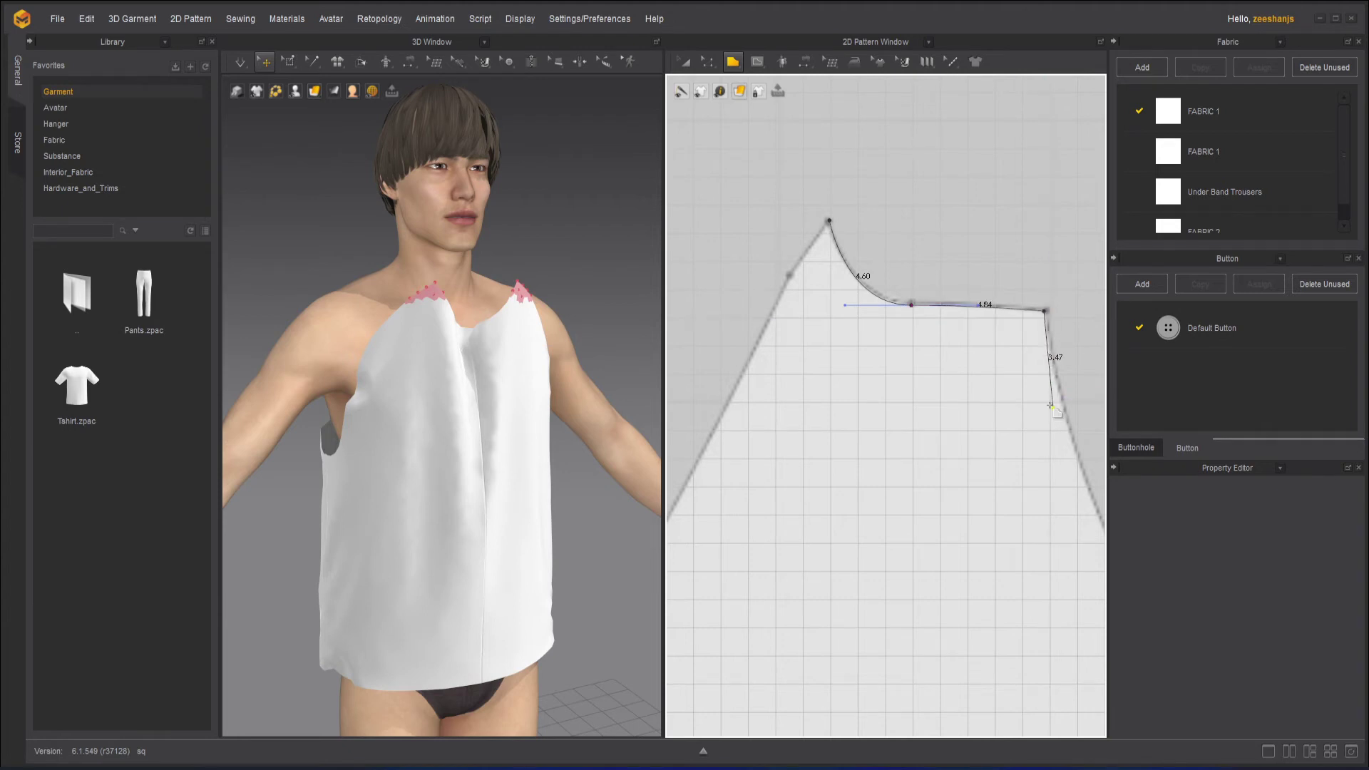
Continue the sleeve outline with curve points along the concave armhole edge from the neck corner down to the underarm corner.
scroll(1054, 361, up, 3)
drag(925, 450, 1028, 599)
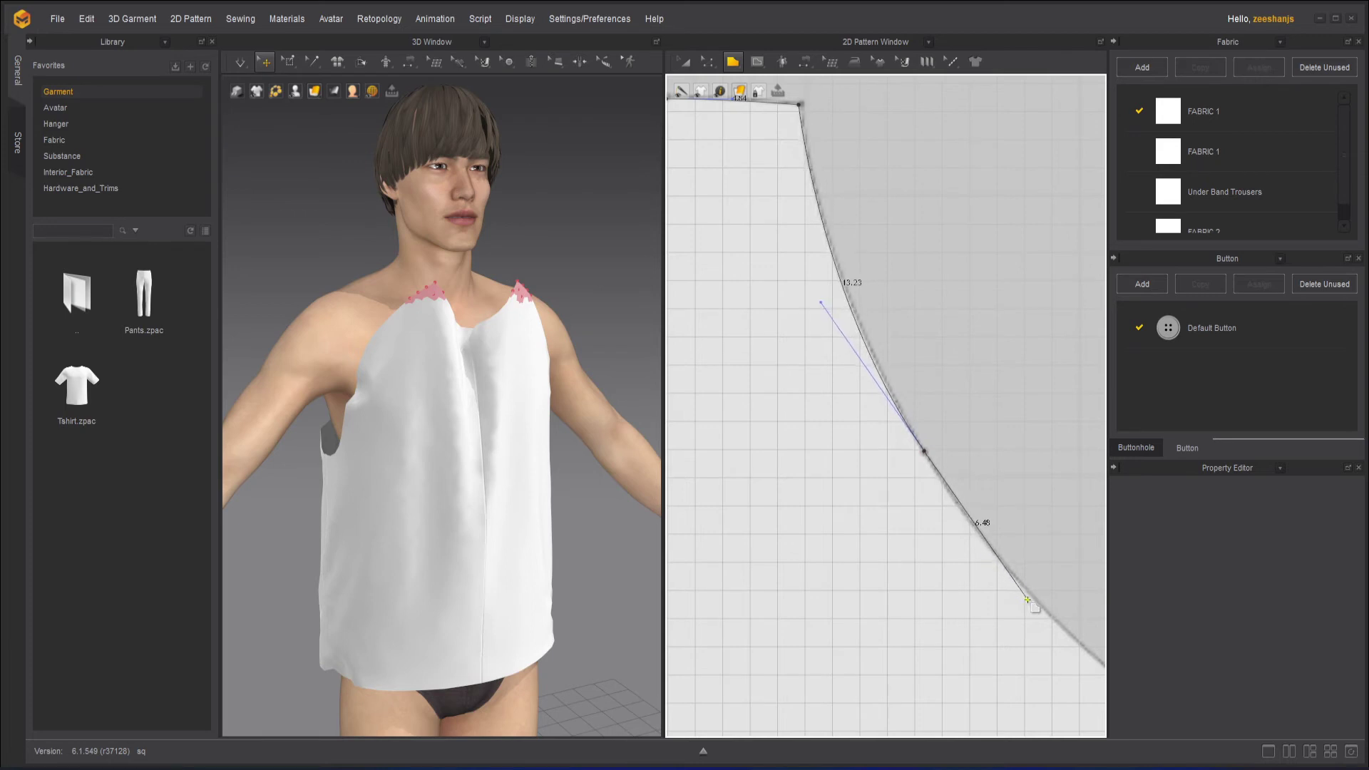
scroll(1026, 571, down, 3)
middle_drag(1018, 562, 810, 297)
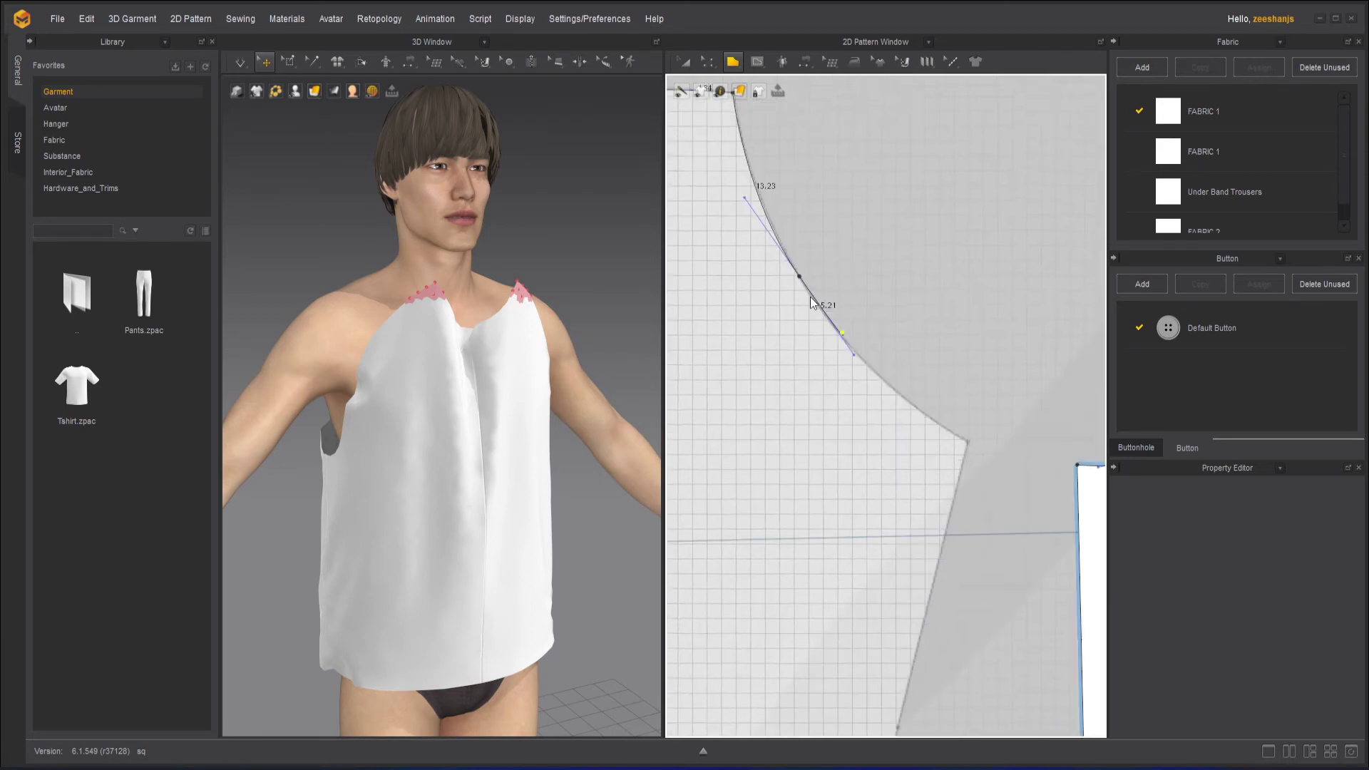
click(865, 356)
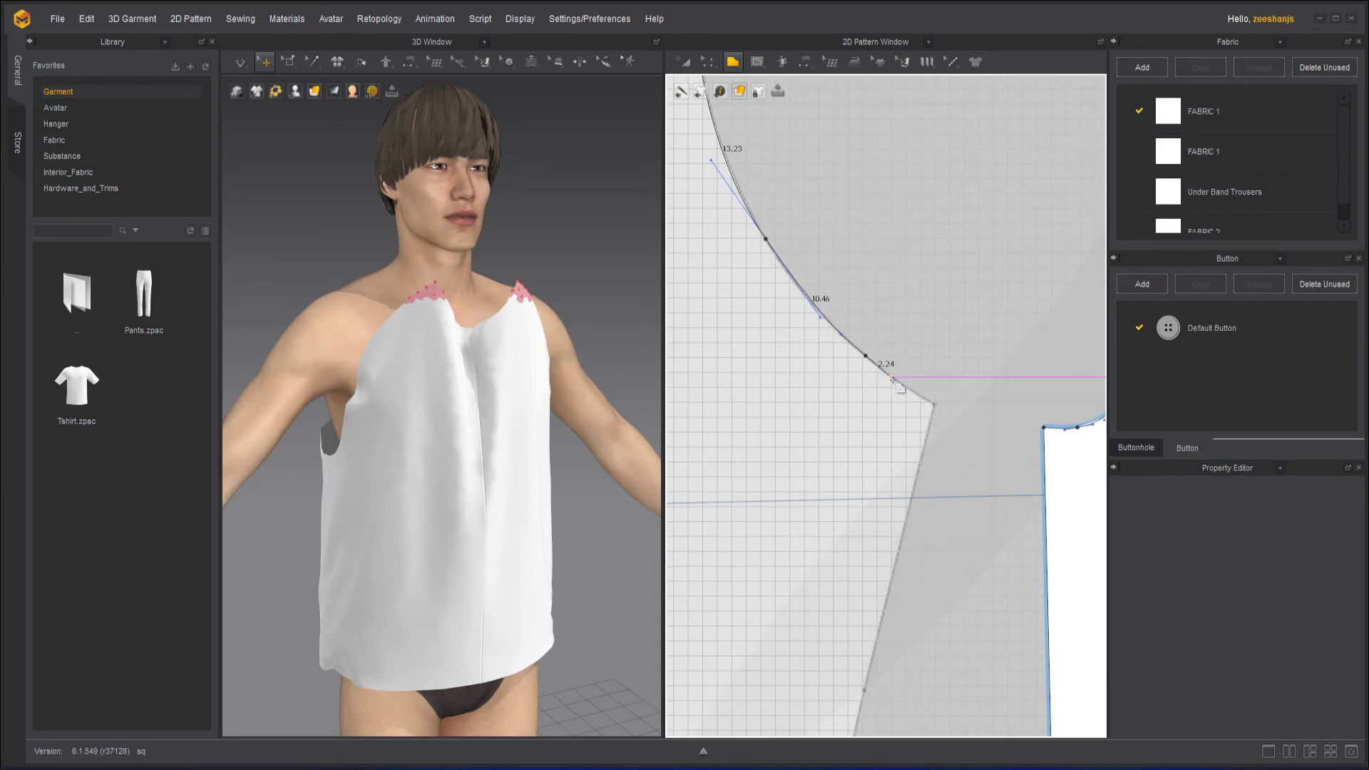
click(935, 405)
Trace the slightly curved side edge of the sleeve from the underarm corner down to the hem corner.
middle_drag(927, 507, 1014, 214)
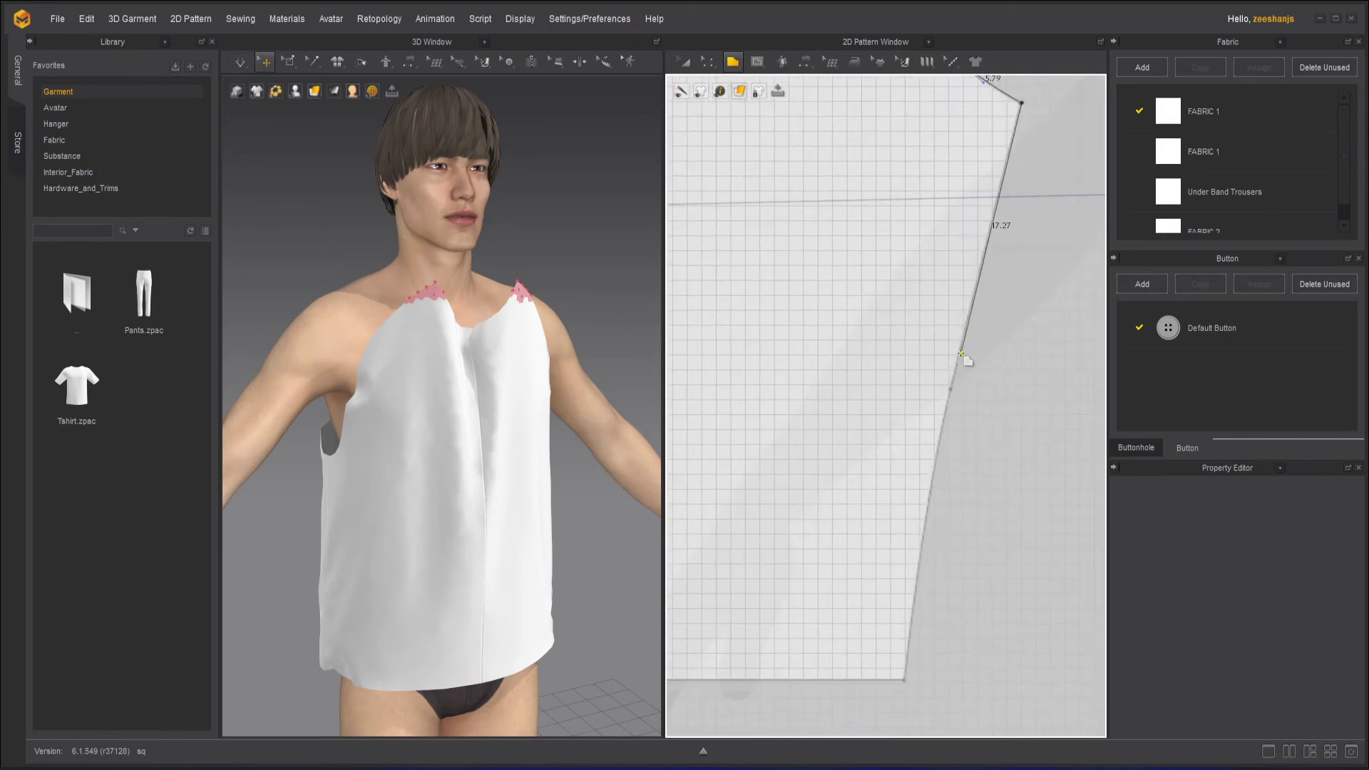
click(951, 387)
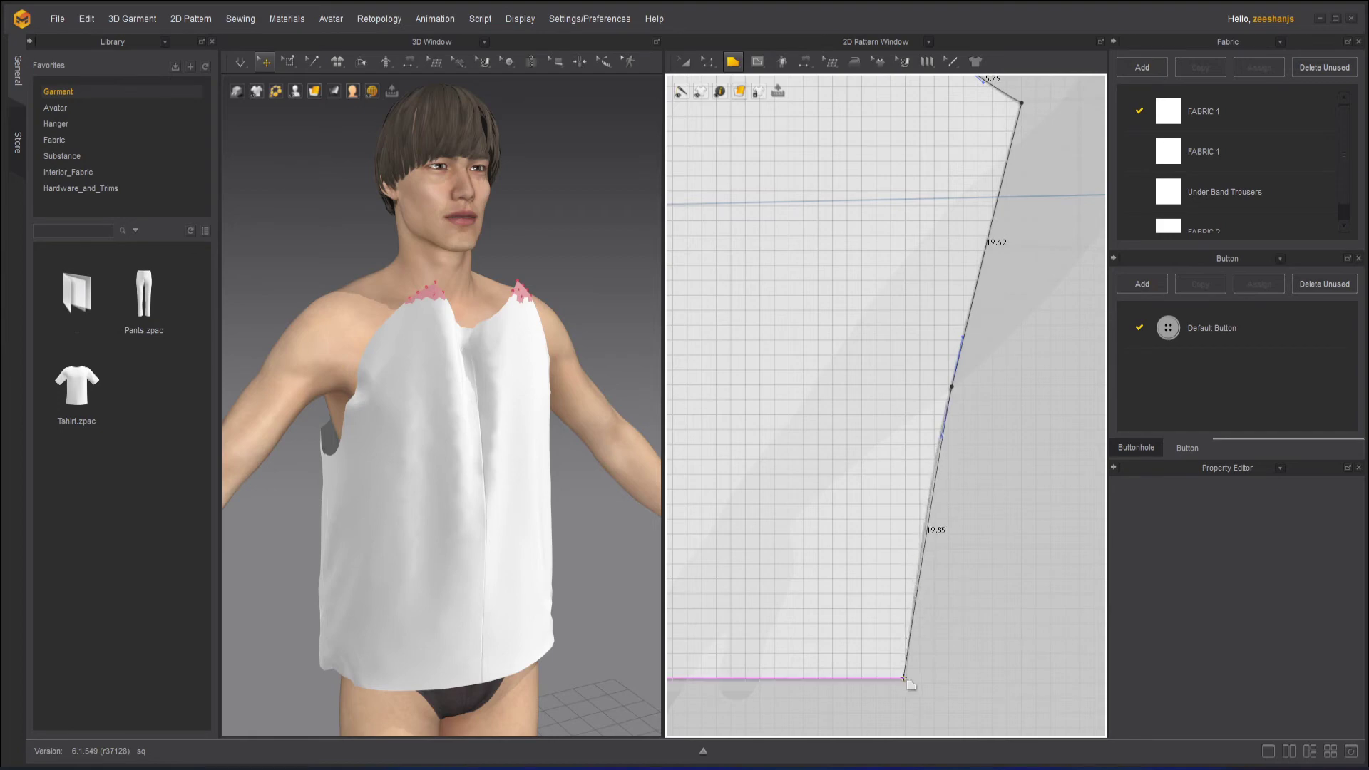
click(919, 560)
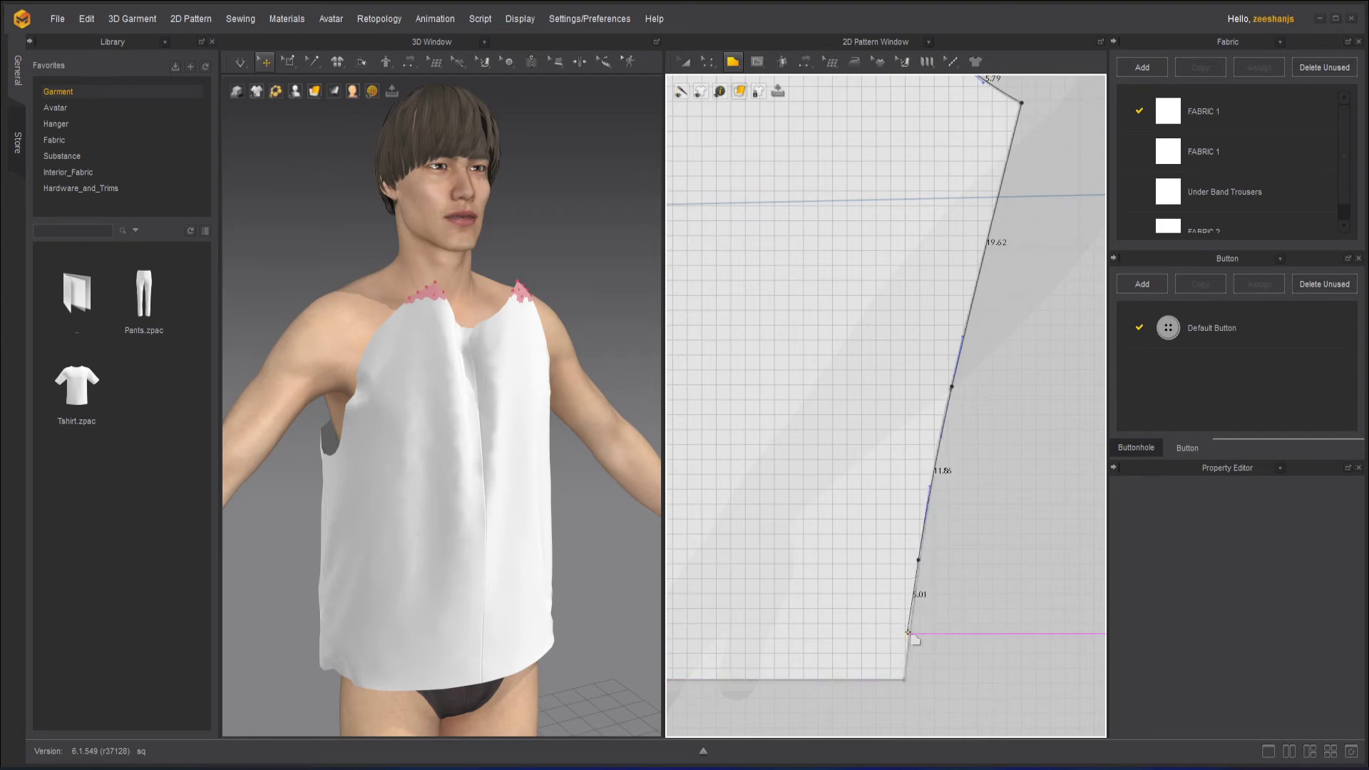
click(905, 679)
Trace the sleeve's straight hem, opposite side edge and remaining armhole curve, and close the outline at the pointed tip.
middle_drag(873, 644, 1116, 613)
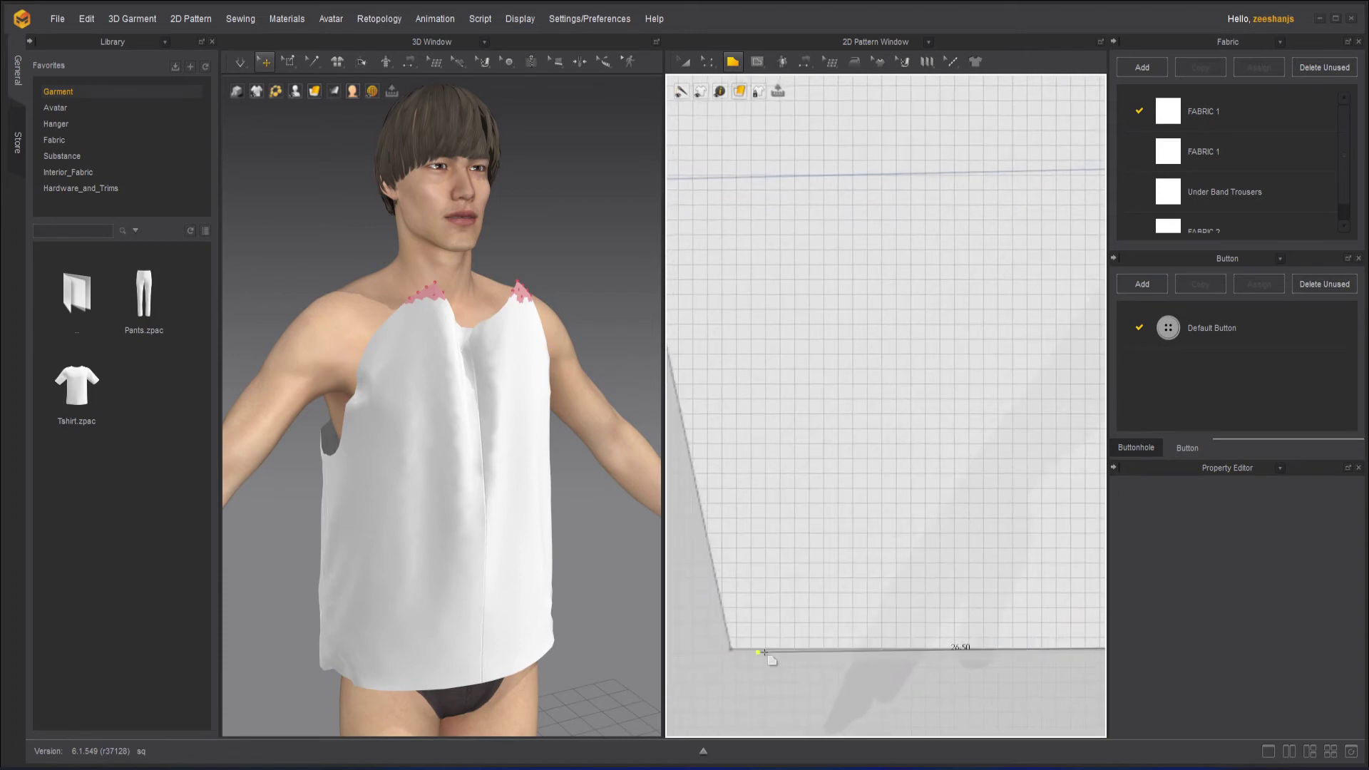
click(731, 647)
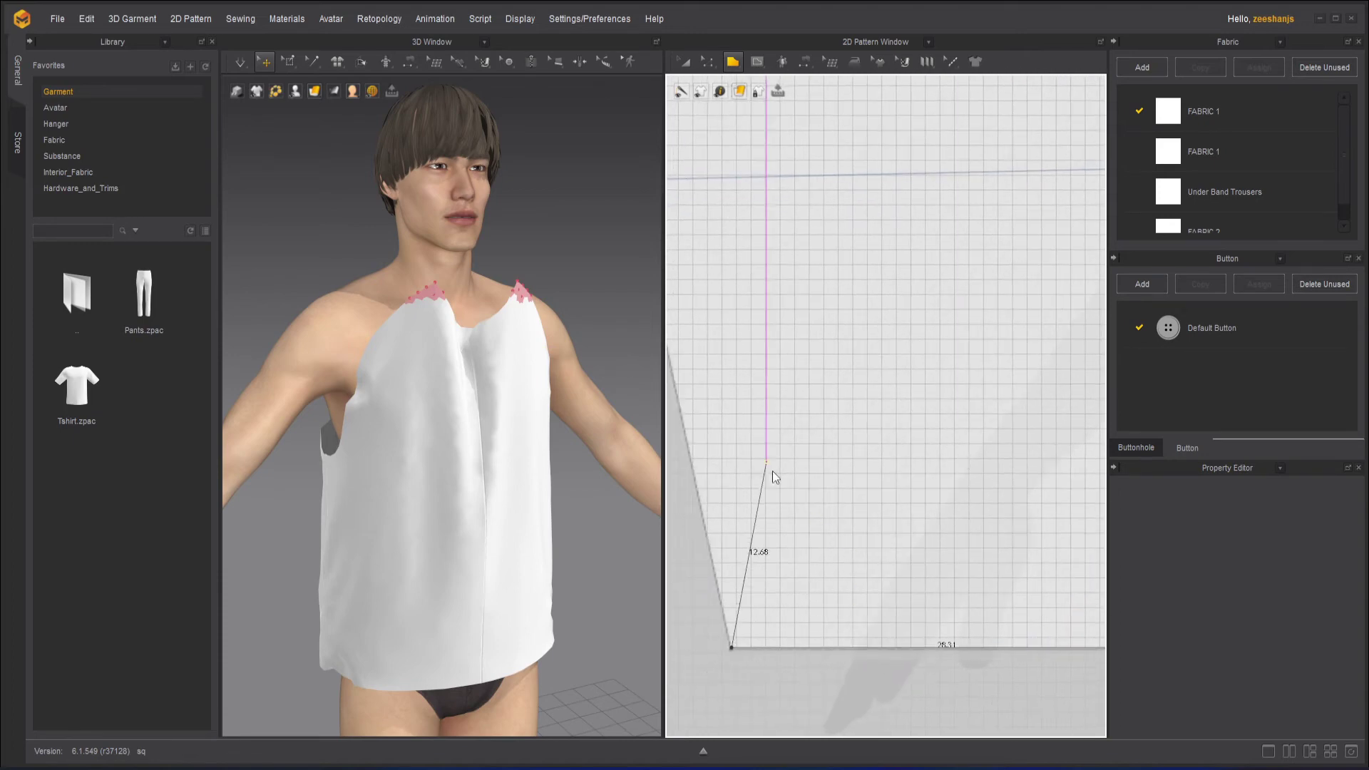
middle_drag(772, 470, 957, 676)
scroll(837, 389, up, 2)
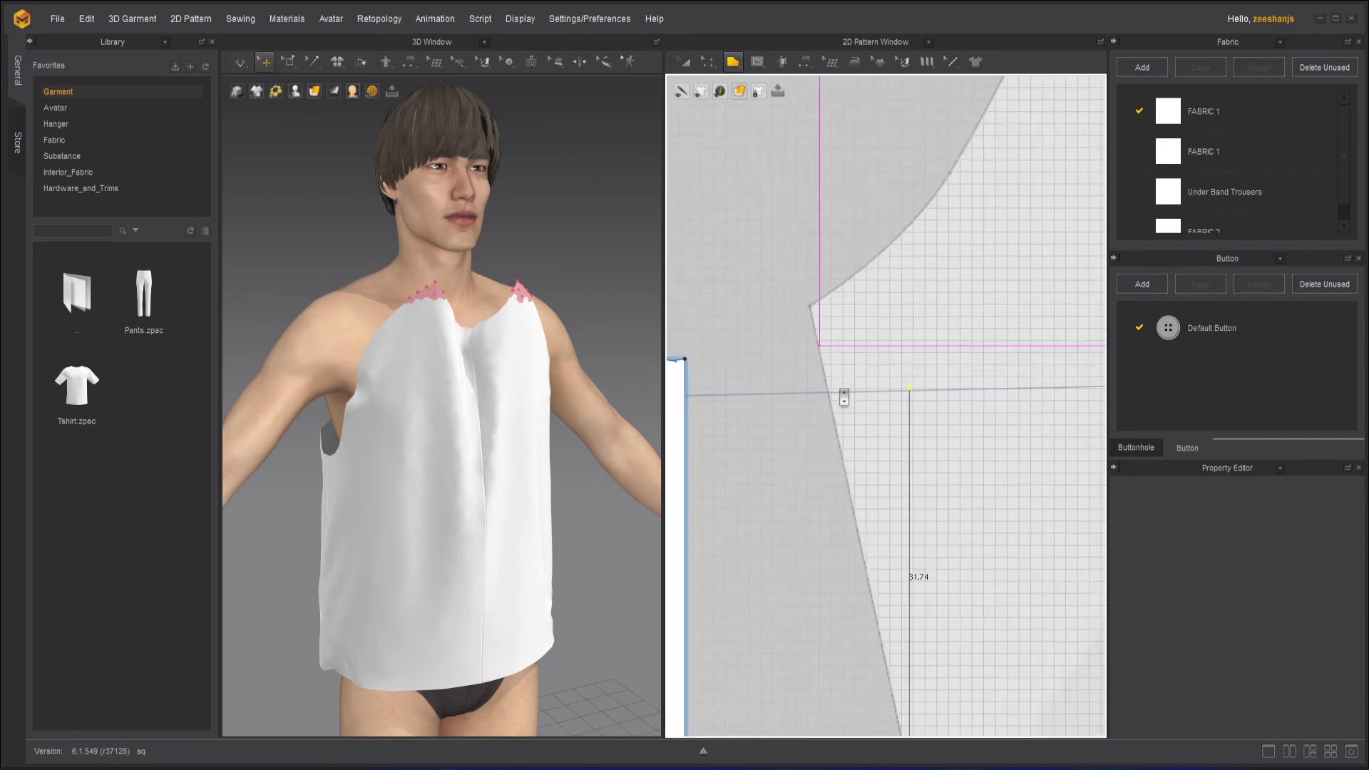
scroll(843, 397, down, 3)
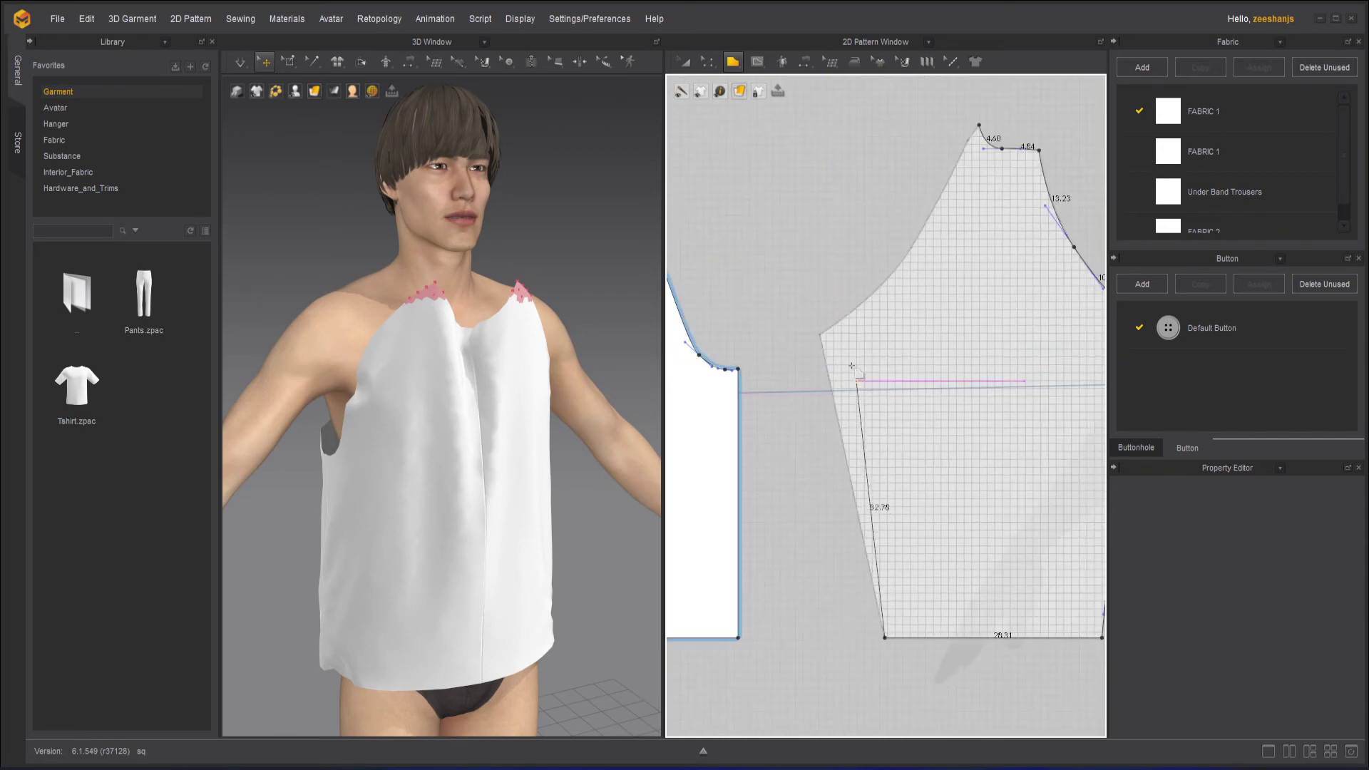
click(820, 333)
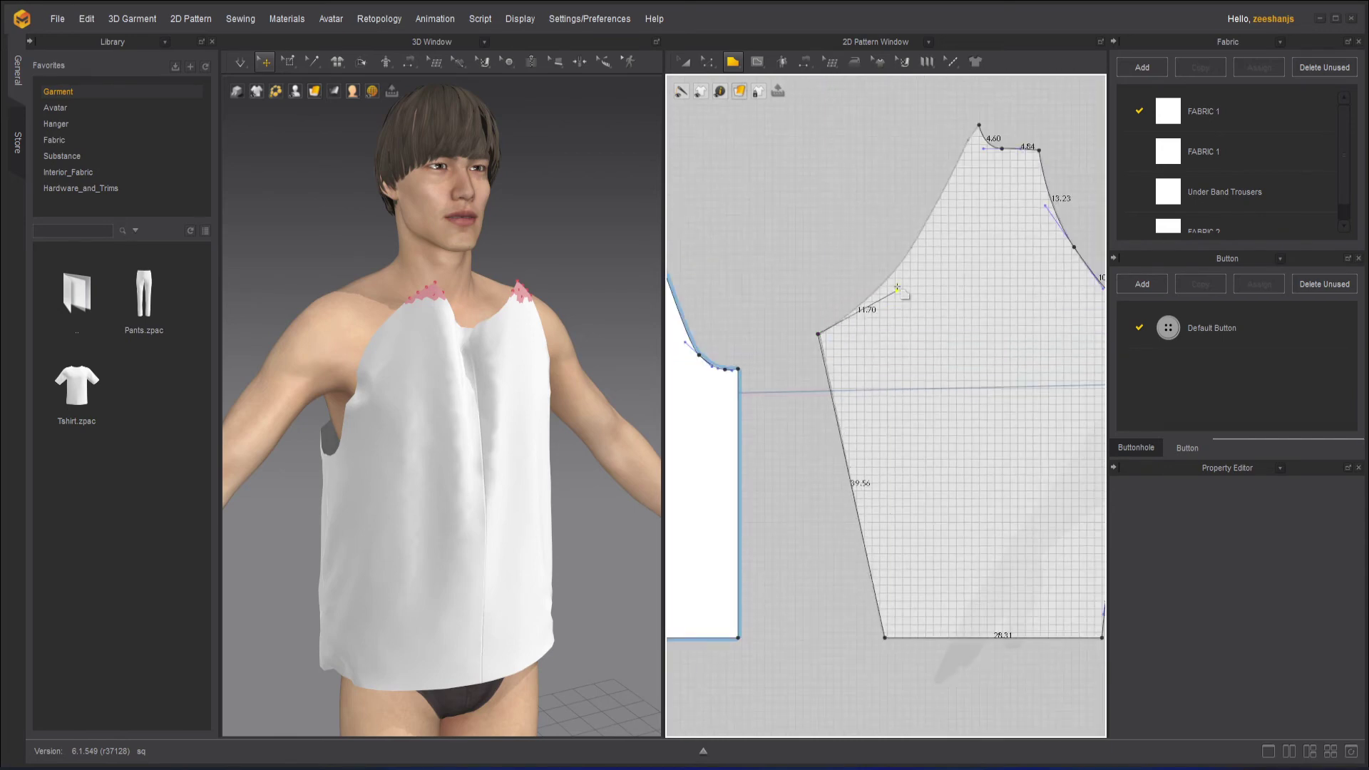
click(894, 273)
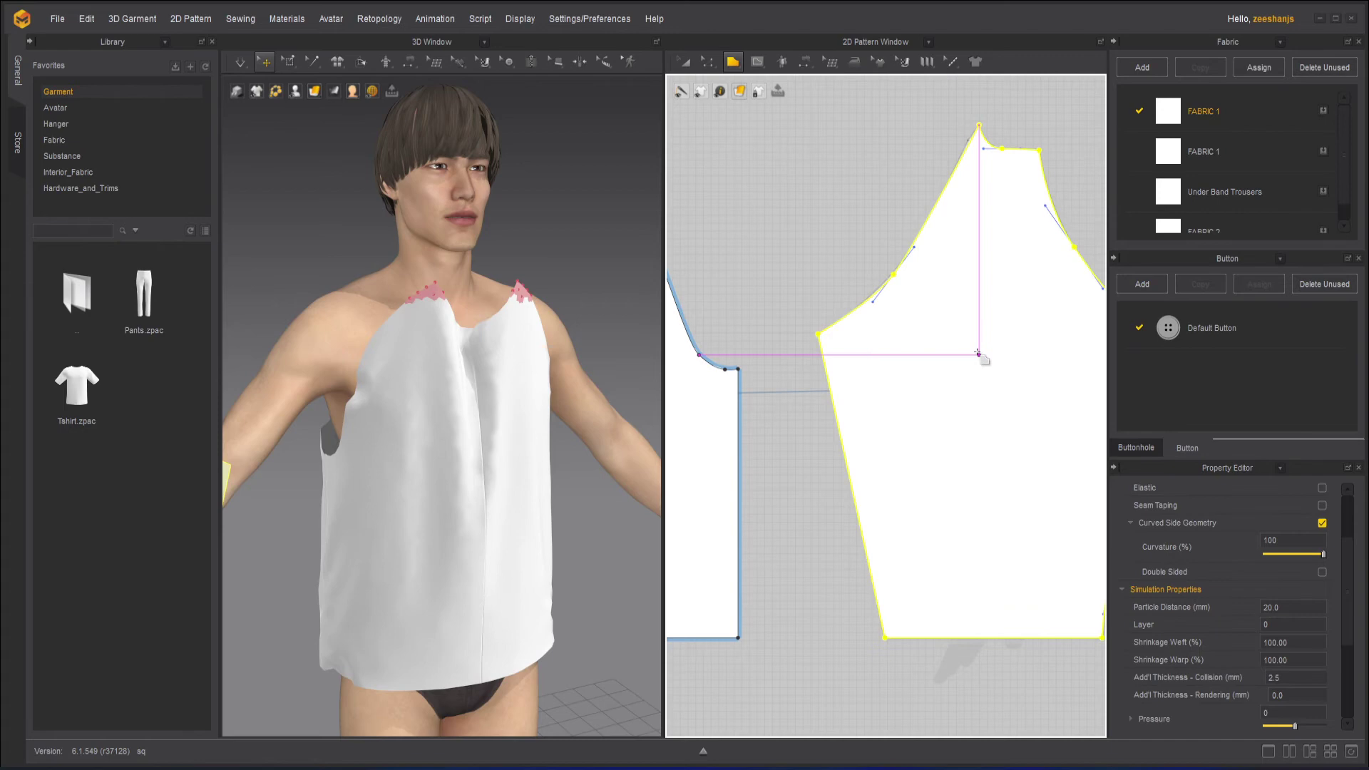
Assign FABRIC 2 to the traced sleeve piece.
scroll(982, 354, down, 3)
middle_drag(999, 279, 925, 365)
scroll(1266, 154, down, 1)
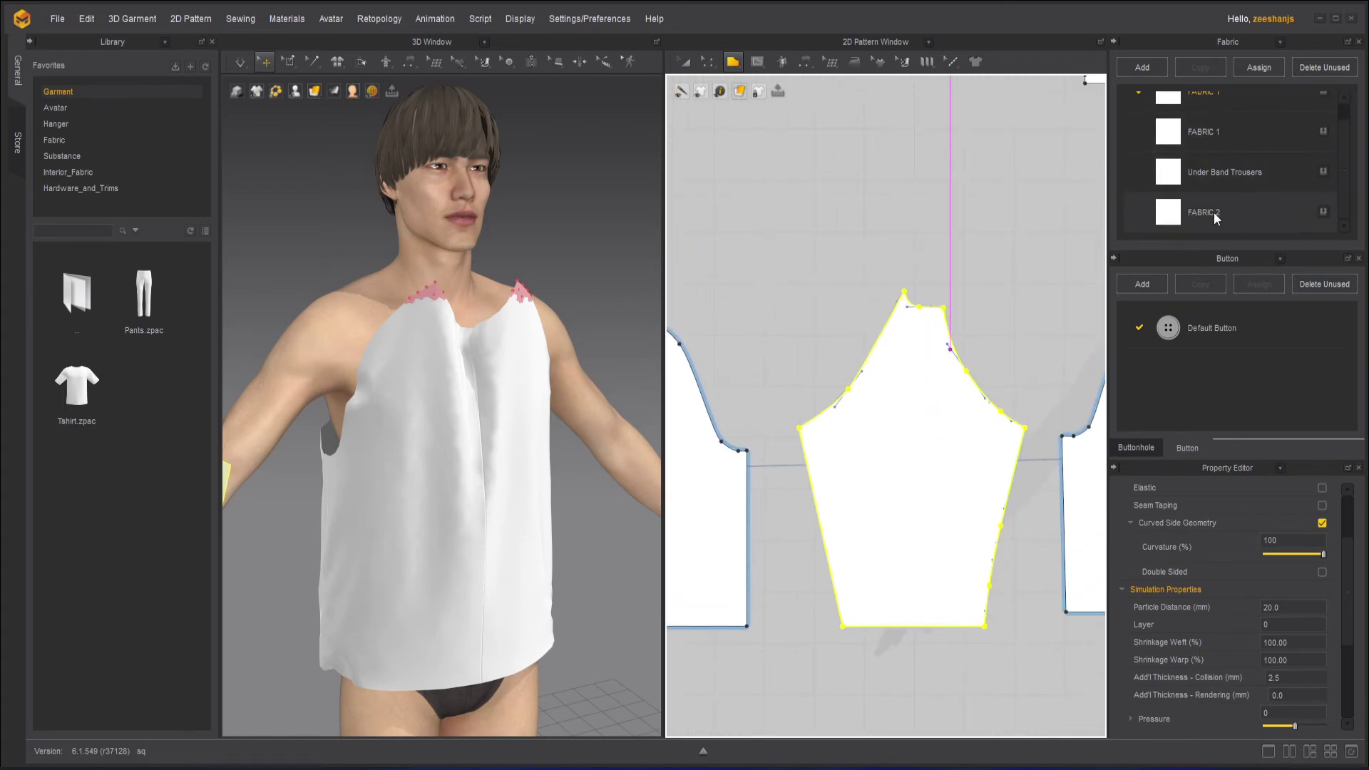
drag(1213, 213, 897, 460)
Use Edit Curve Point to refine the curve point on the sleeve's long armhole edge between the pointed tip and the underarm corner.
scroll(1002, 240, up, 3)
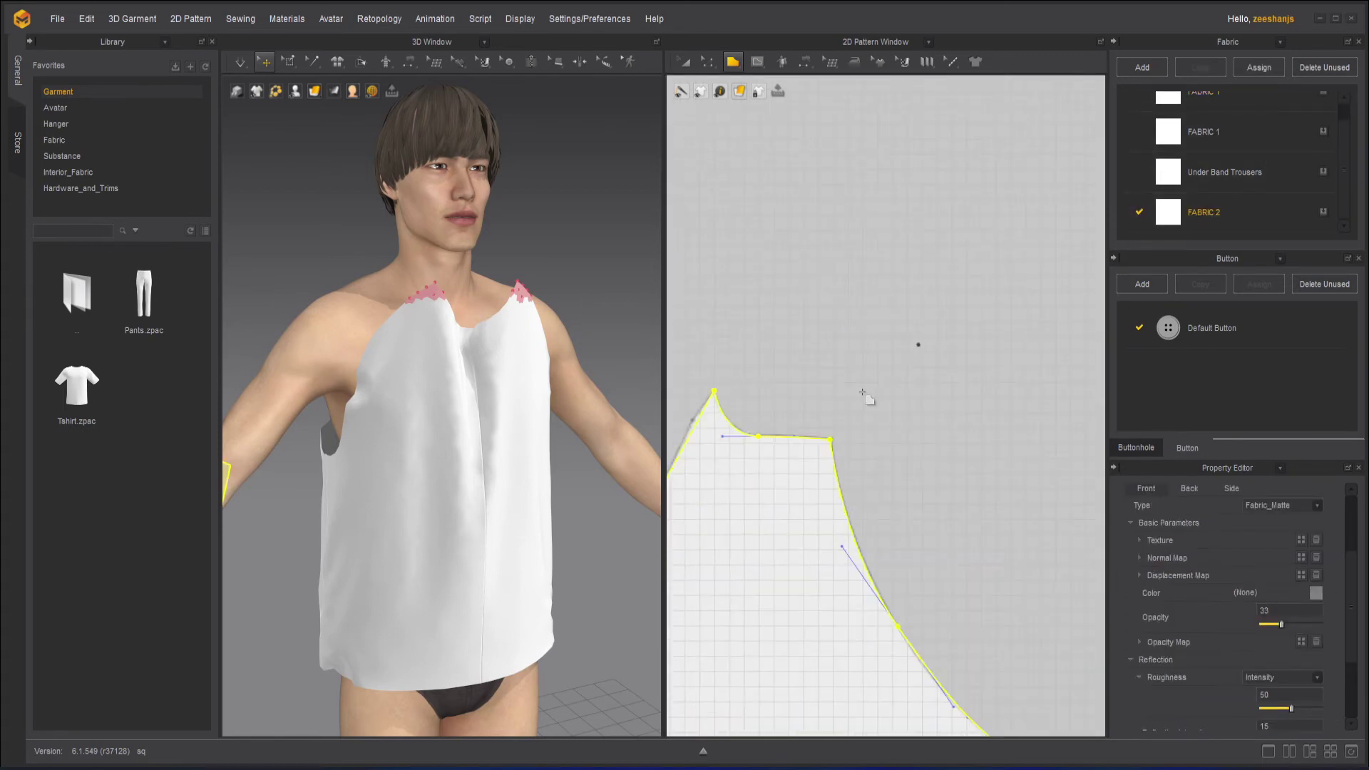
middle_drag(812, 360, 1035, 134)
click(710, 62)
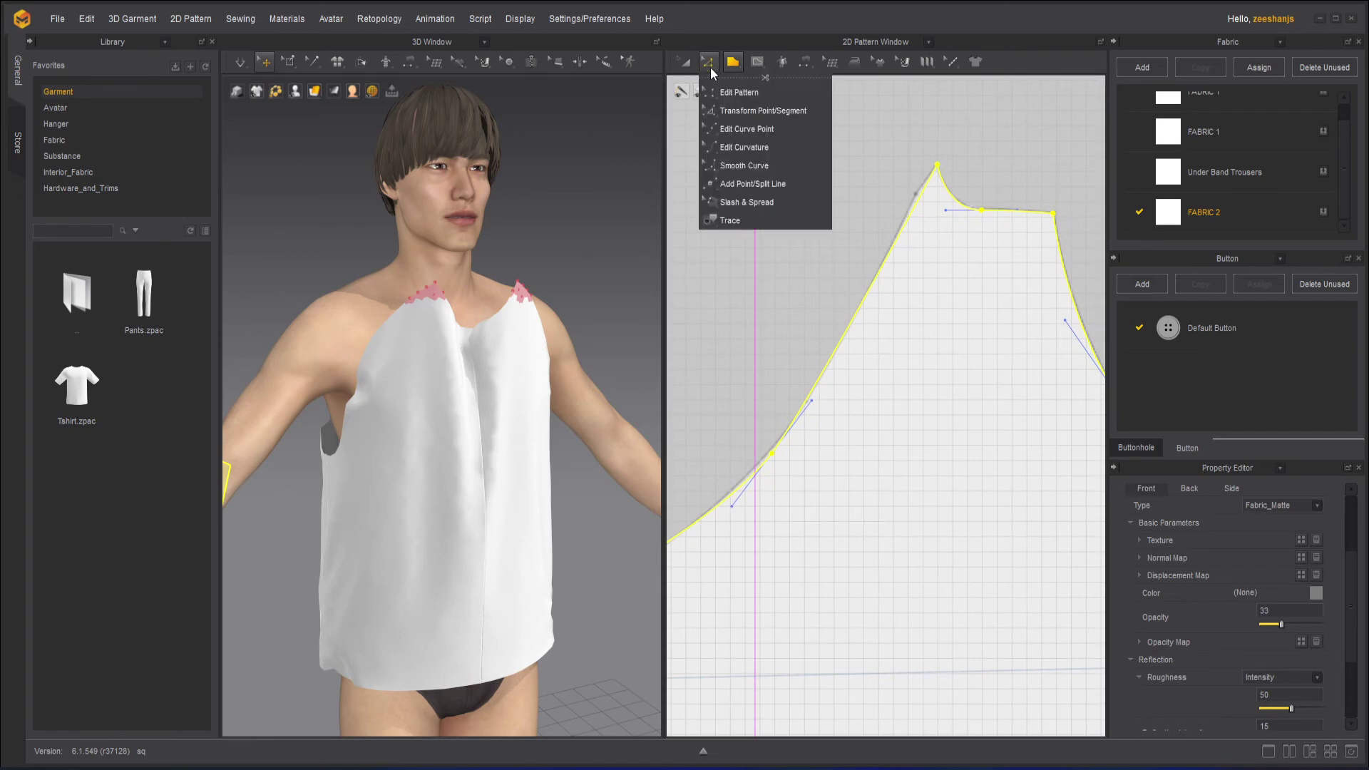
click(746, 128)
scroll(996, 170, up, 4)
click(847, 230)
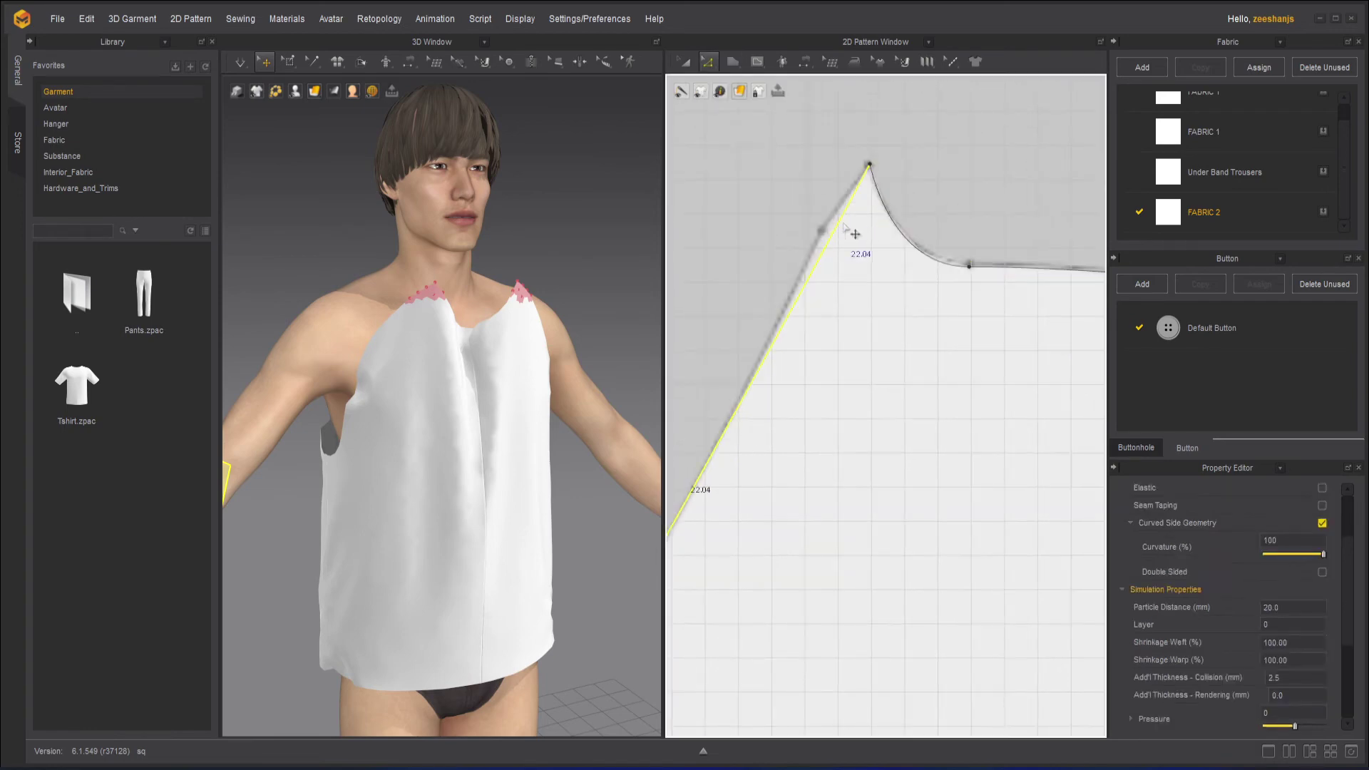
click(869, 164)
scroll(841, 251, down, 3)
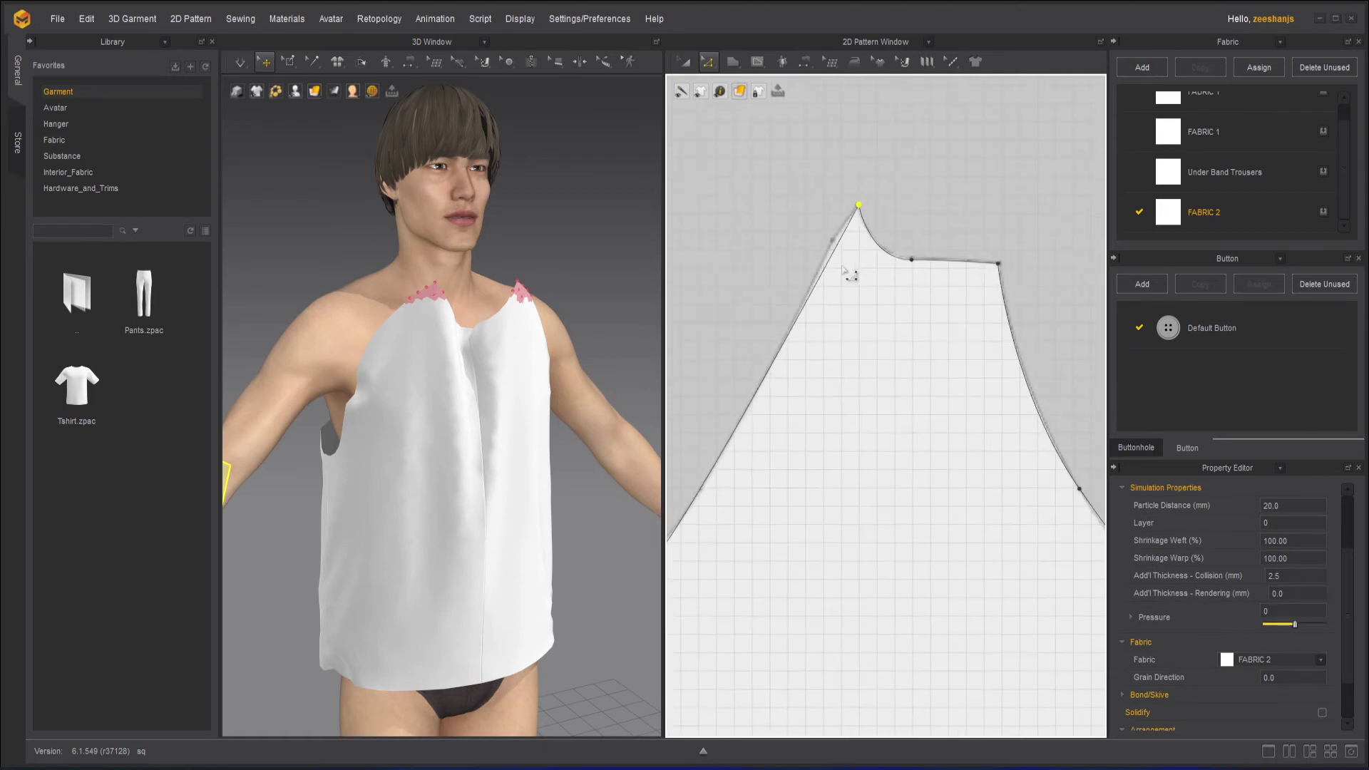
middle_drag(844, 267, 915, 246)
scroll(900, 230, up, 3)
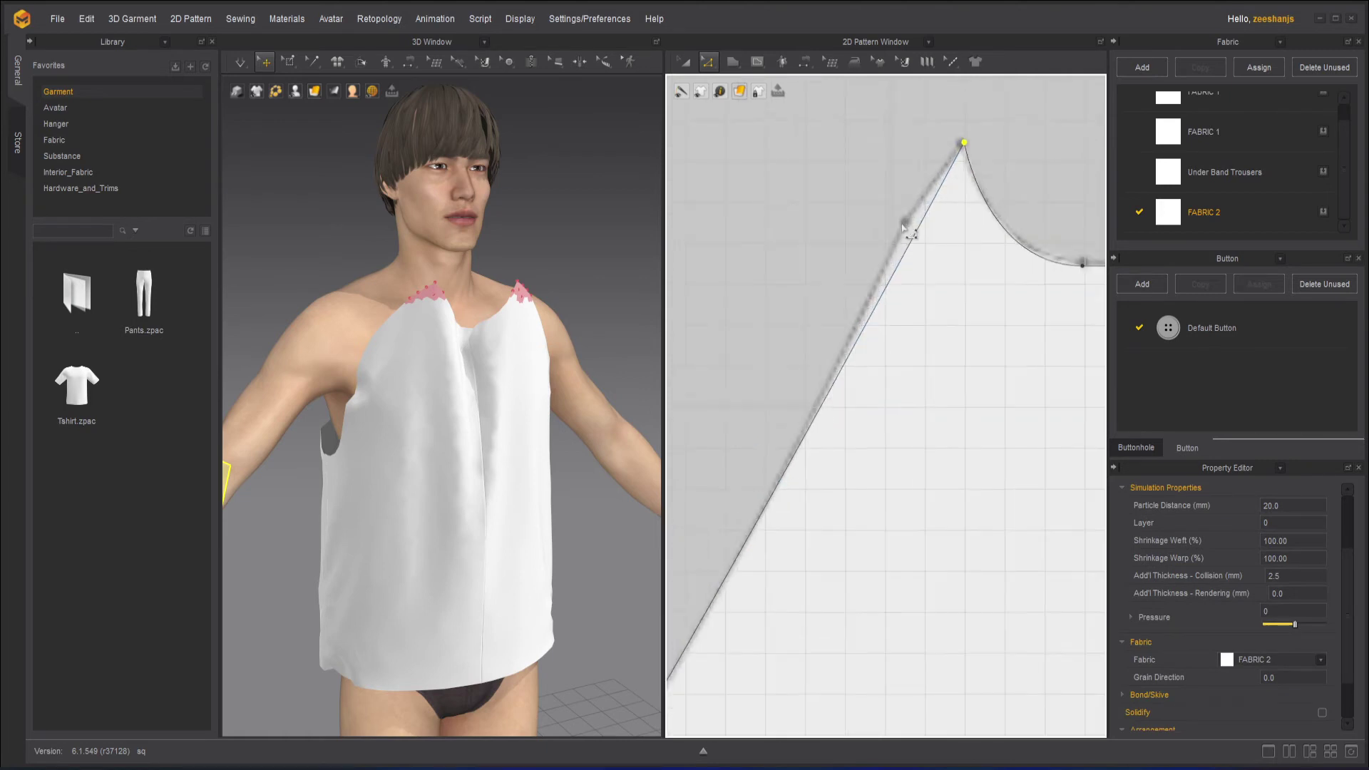
scroll(902, 231, down, 3)
scroll(849, 400, up, 5)
scroll(849, 400, down, 3)
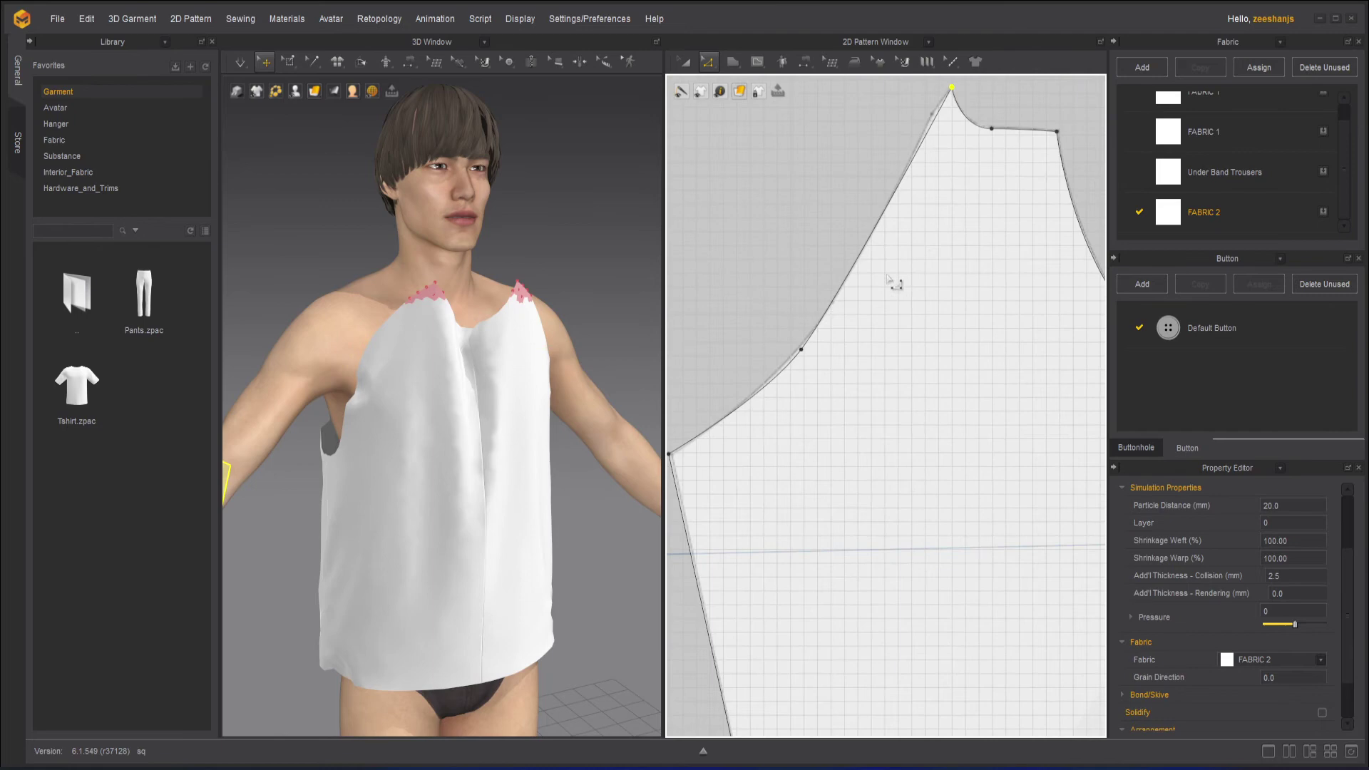
drag(810, 421, 829, 429)
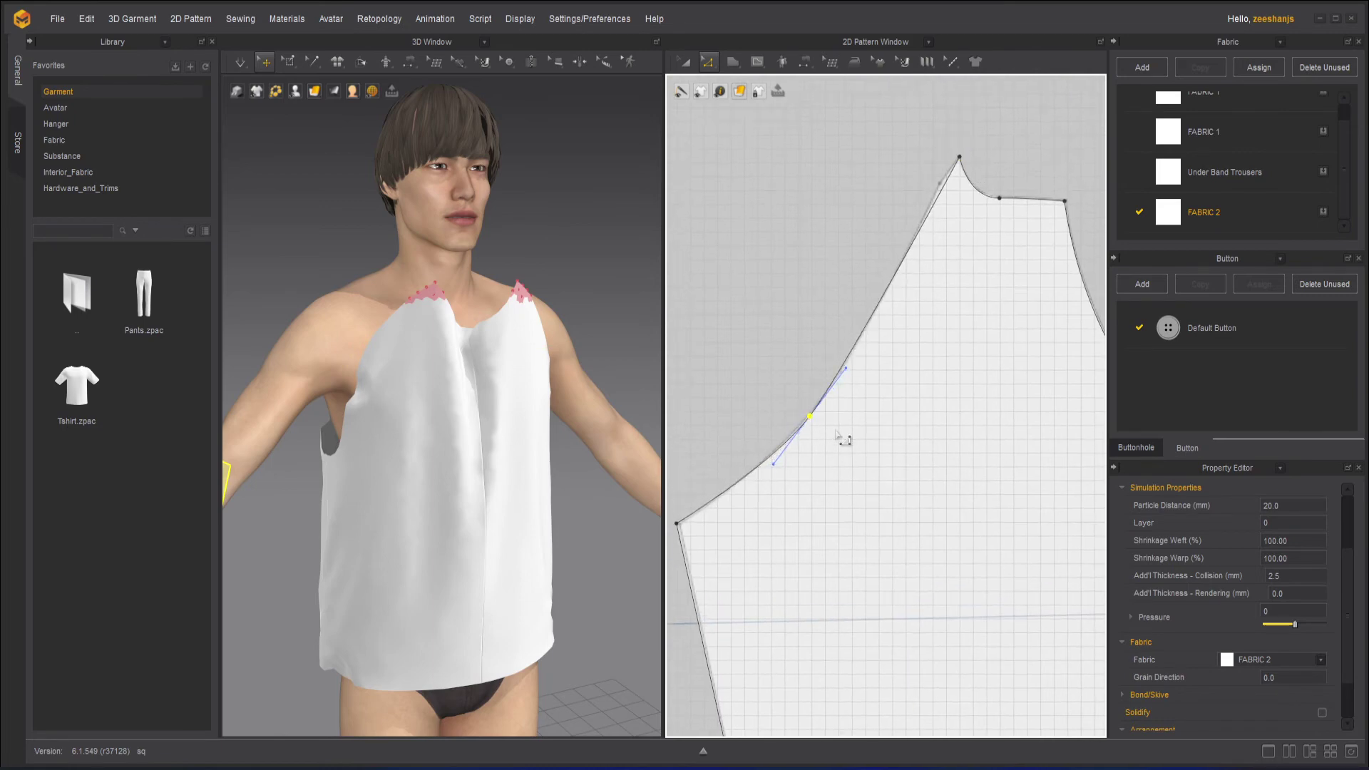
scroll(837, 431, down, 4)
scroll(977, 439, down, 2)
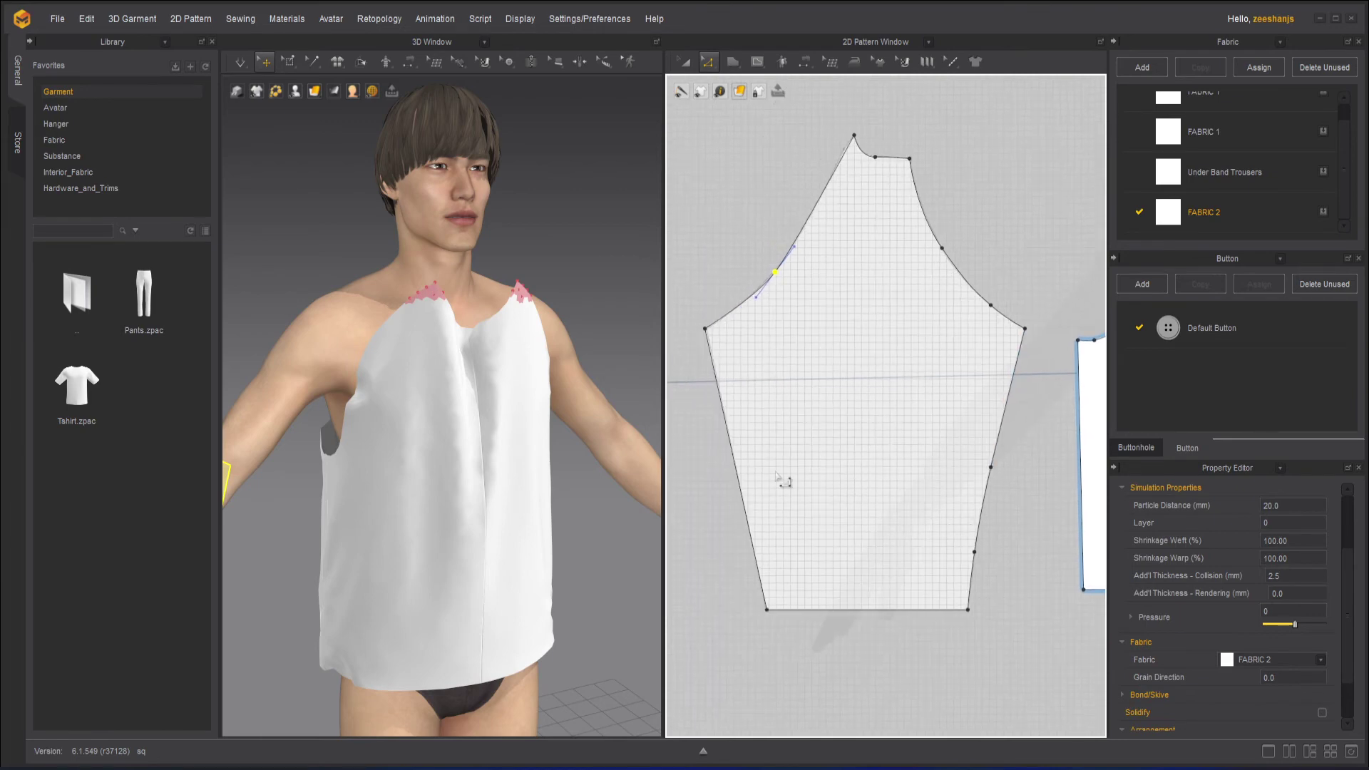
Duplicate the sleeve as a mirrored symmetric pattern and place it between the second front panel and the back panel beside it.
click(684, 61)
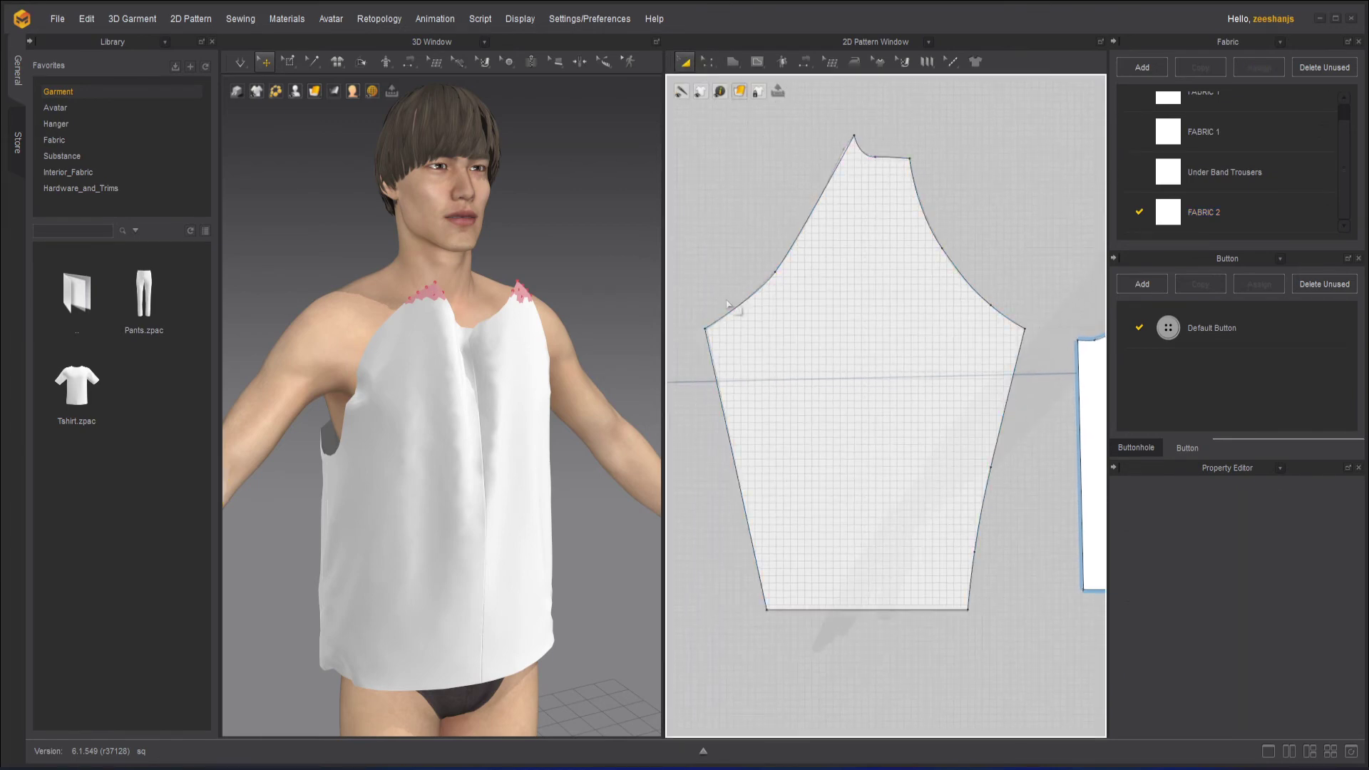
scroll(813, 339, down, 3)
click(853, 333)
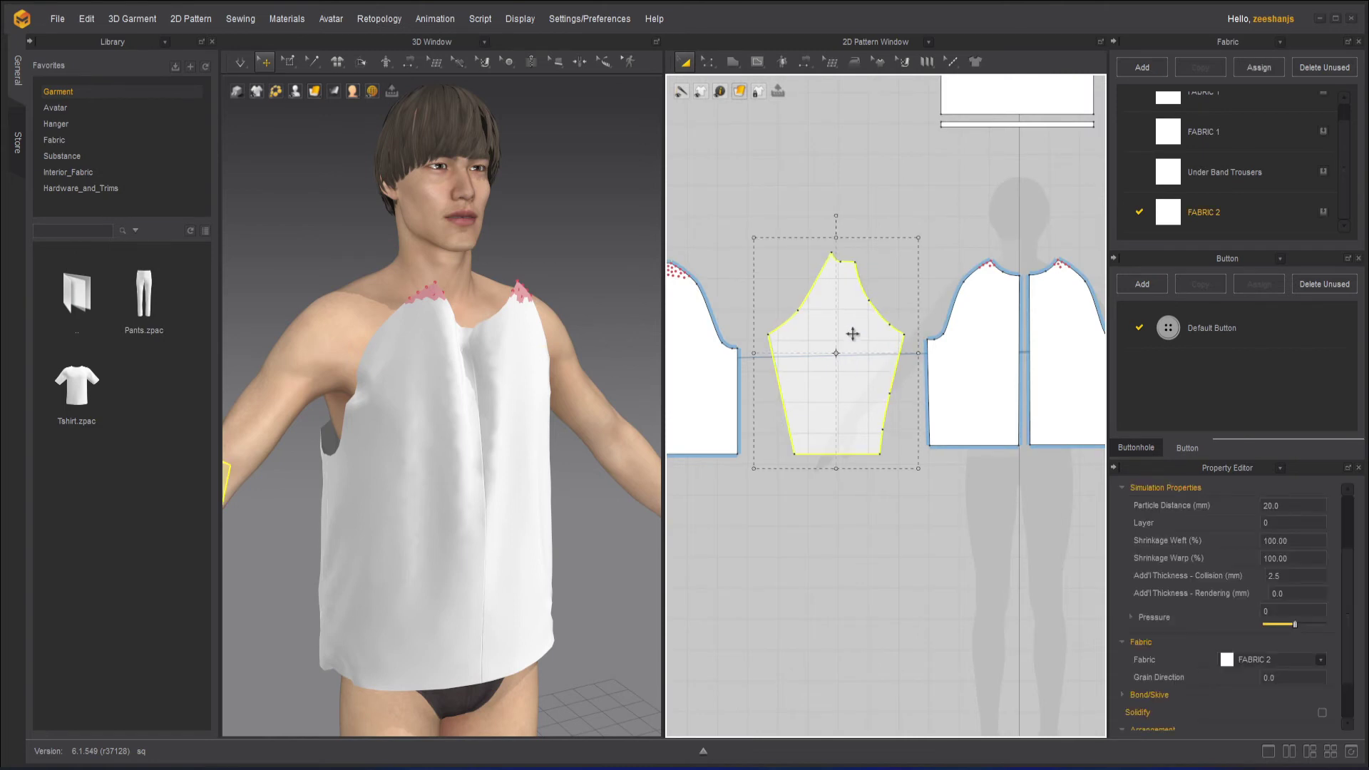
drag(852, 334, 1029, 490)
scroll(825, 565, down, 2)
drag(949, 500, 957, 499)
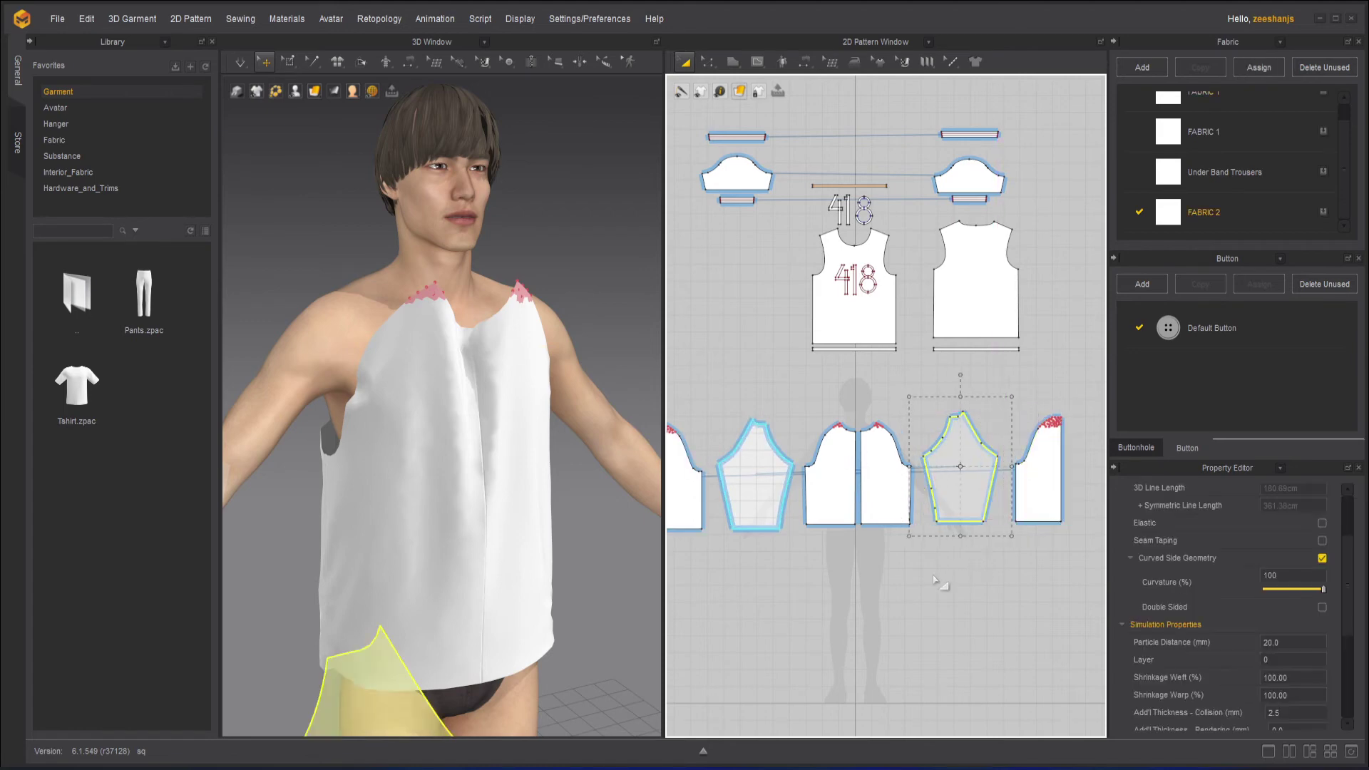
click(934, 576)
scroll(558, 512, down, 2)
scroll(1221, 159, up, 1)
Assign the first FABRIC 1 in the list to both sleeve pieces.
click(1173, 114)
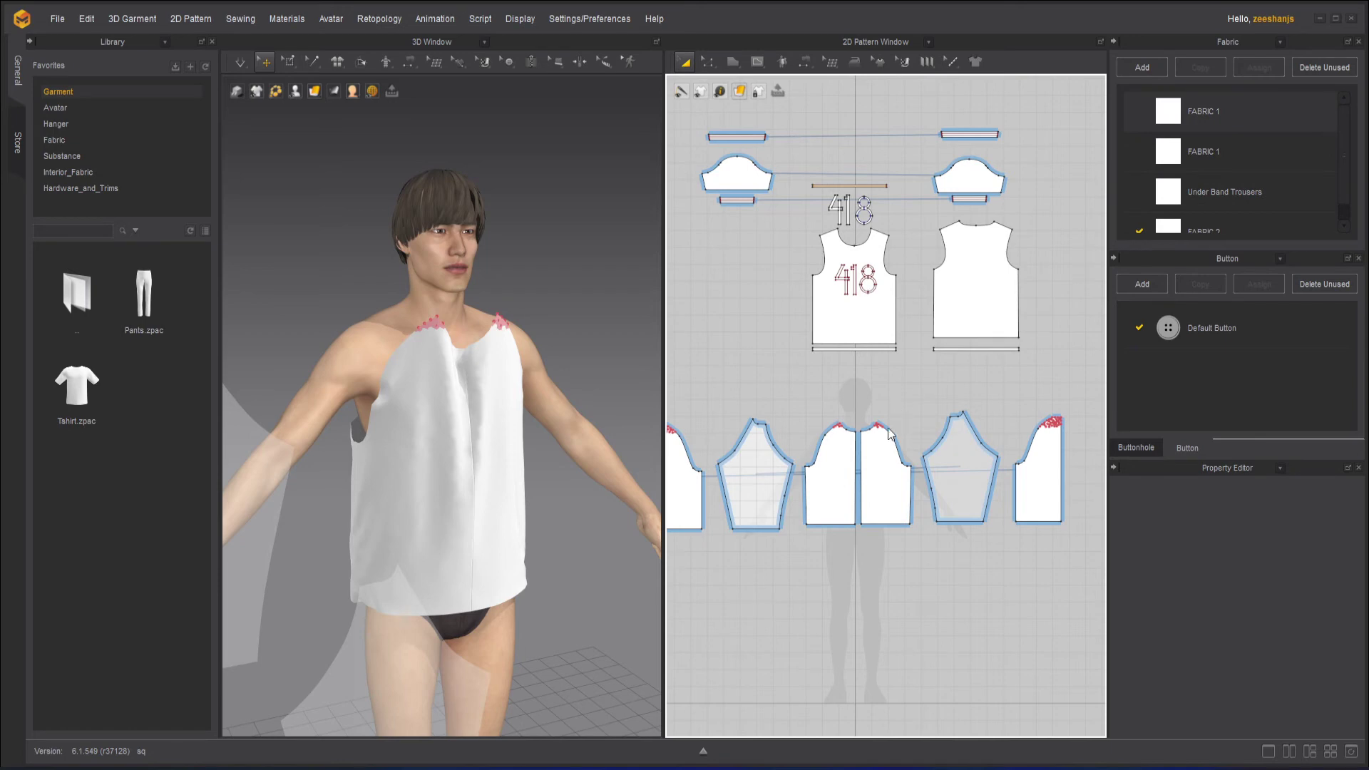
click(760, 433)
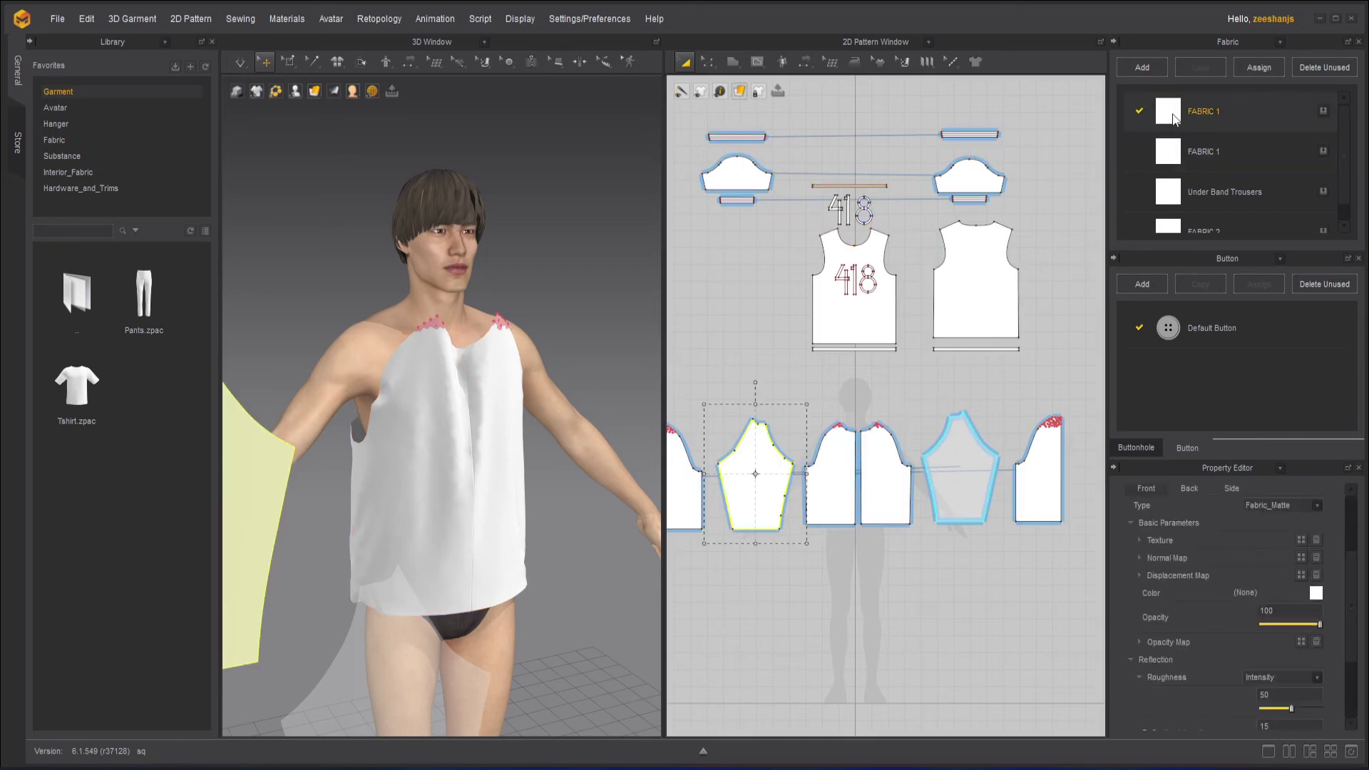
key(ctrl+a)
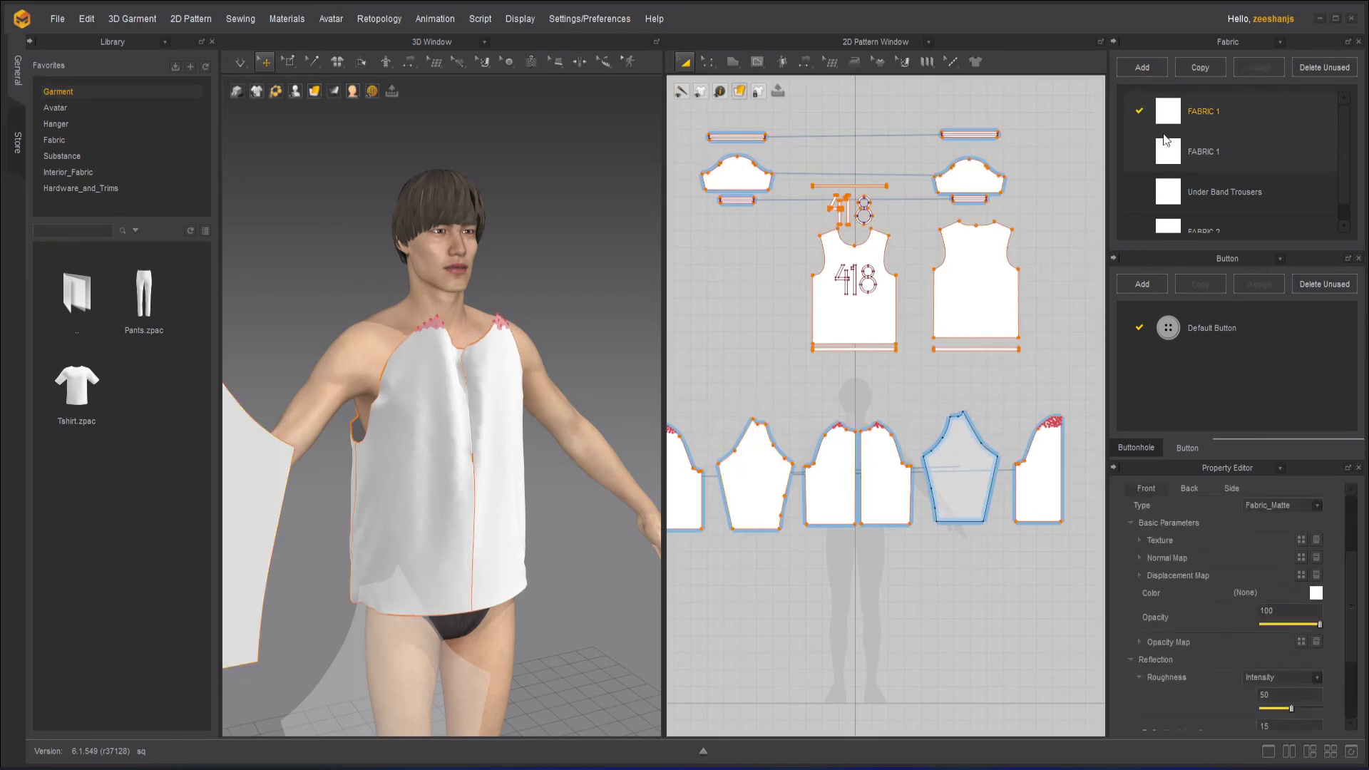
drag(932, 482, 948, 464)
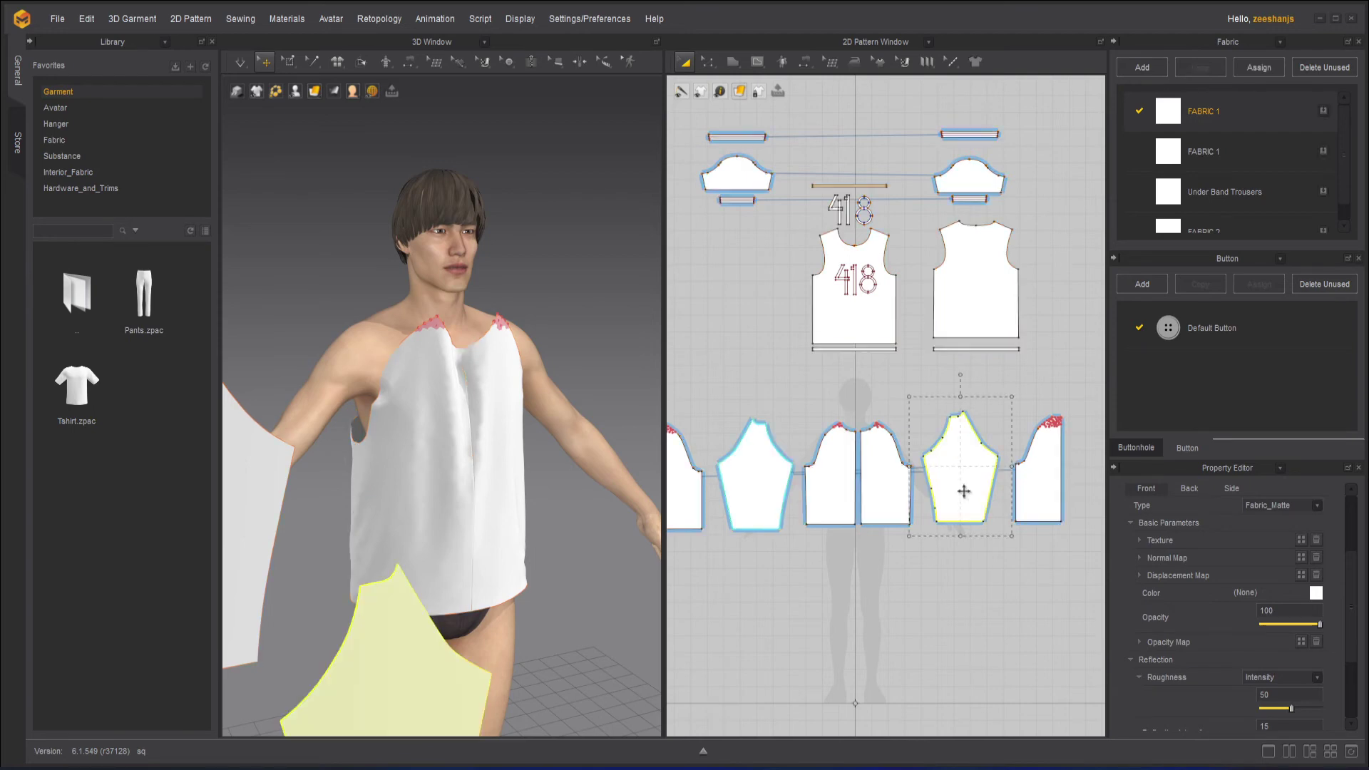
click(977, 561)
Move the mirrored sleeve in 3D across to the avatar's left arm side and display the arrangement points.
scroll(722, 384, up, 5)
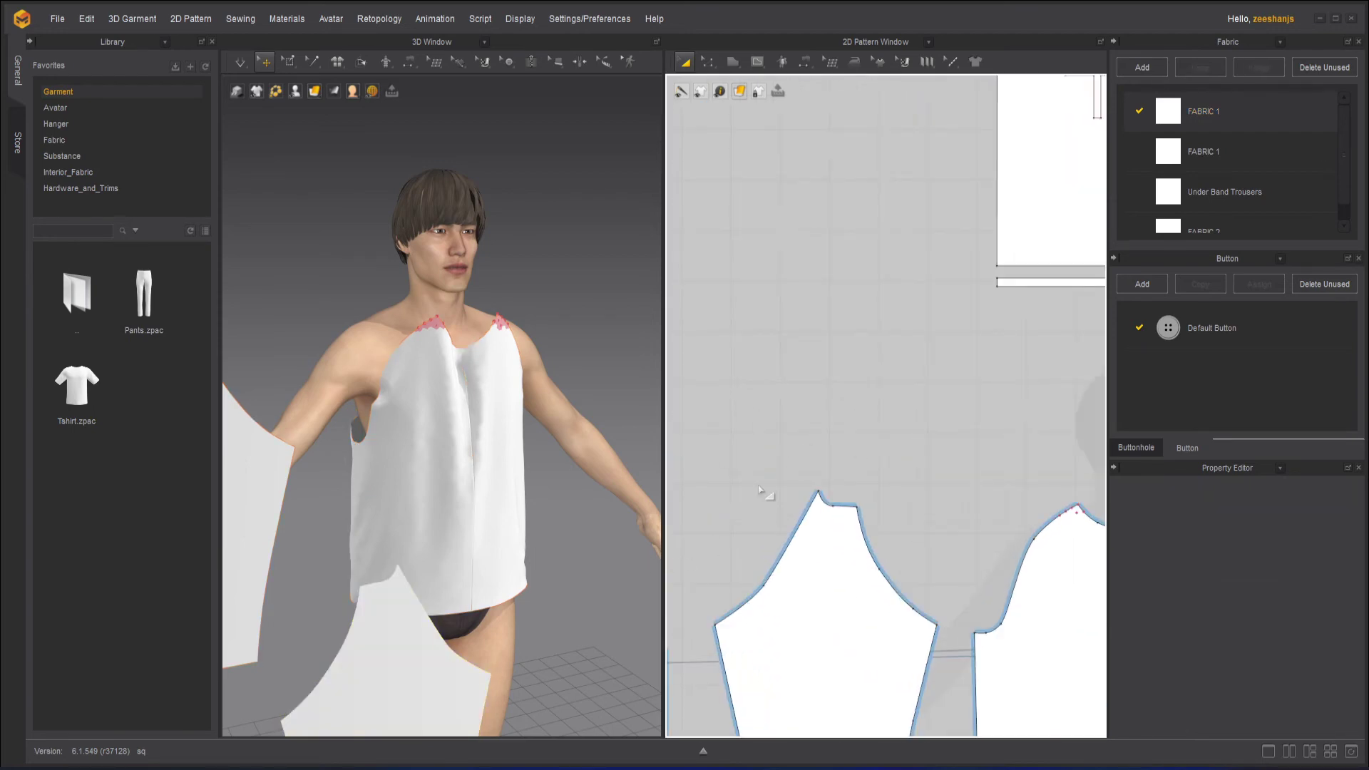
scroll(759, 488, down, 3)
middle_drag(803, 495, 816, 390)
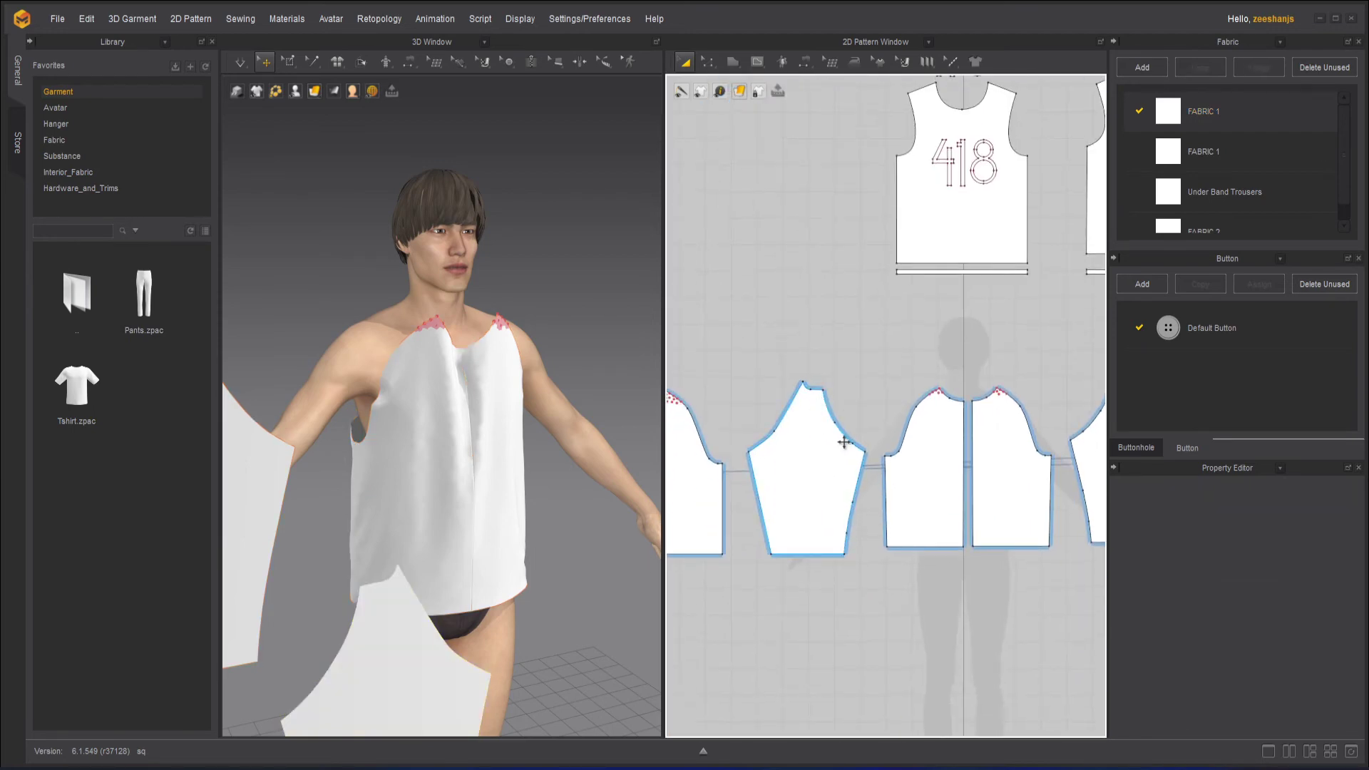
scroll(853, 430, up, 3)
middle_drag(471, 450, 568, 535)
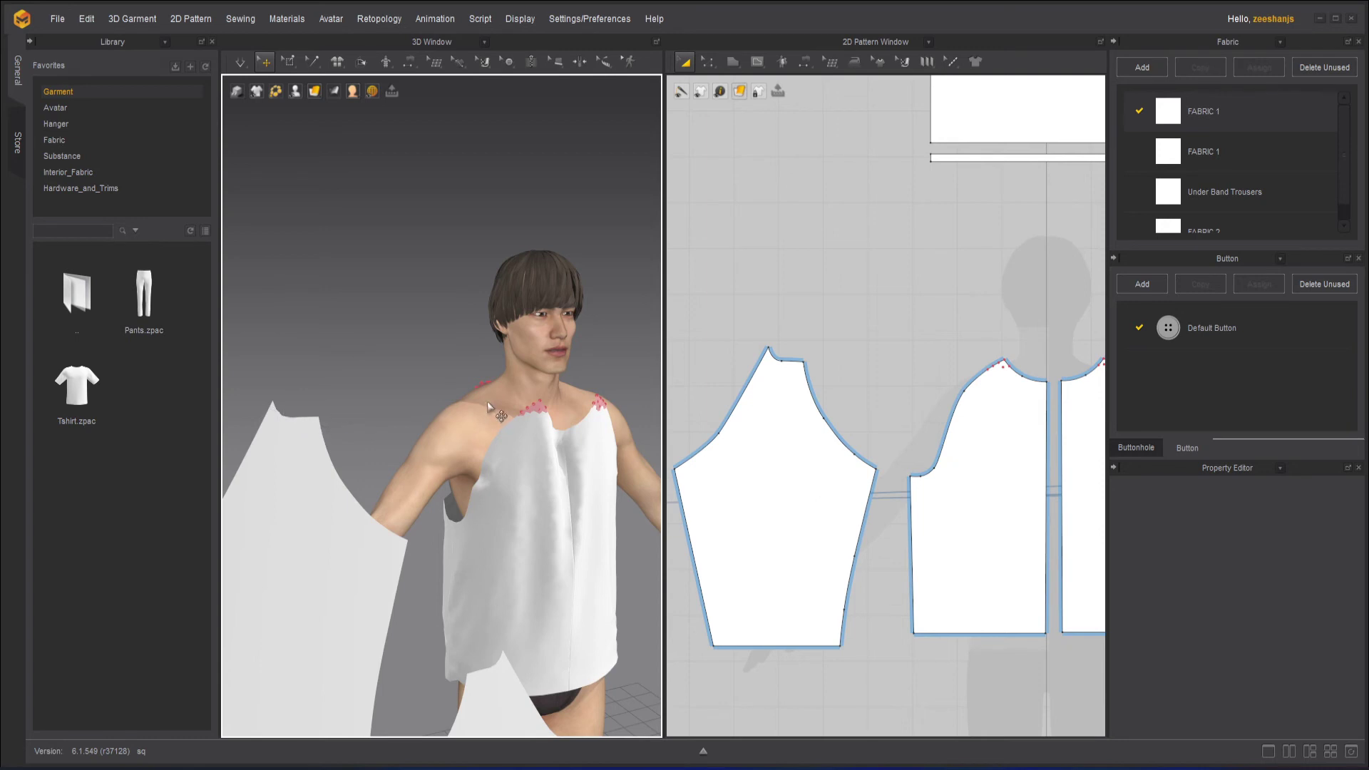
right_drag(499, 376, 399, 333)
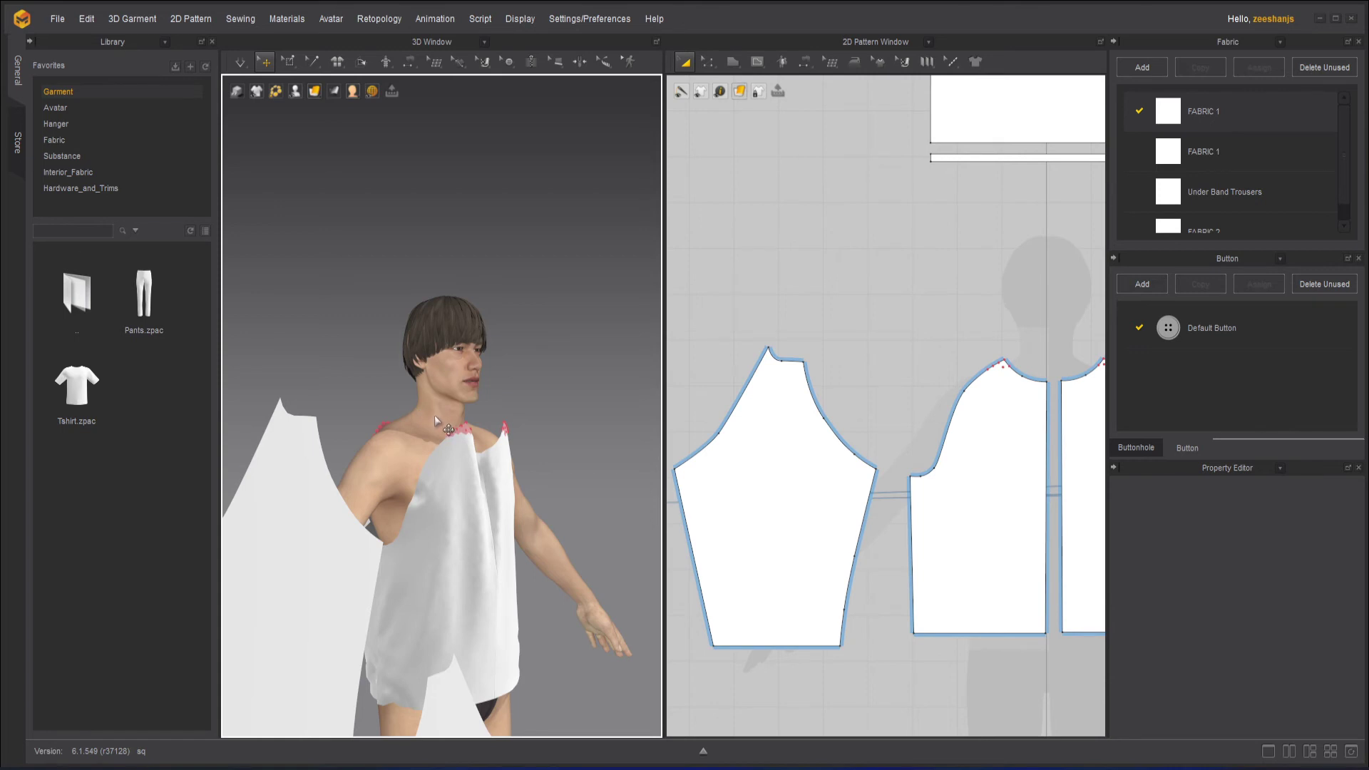
right_drag(439, 418, 435, 532)
click(468, 586)
drag(435, 528, 441, 418)
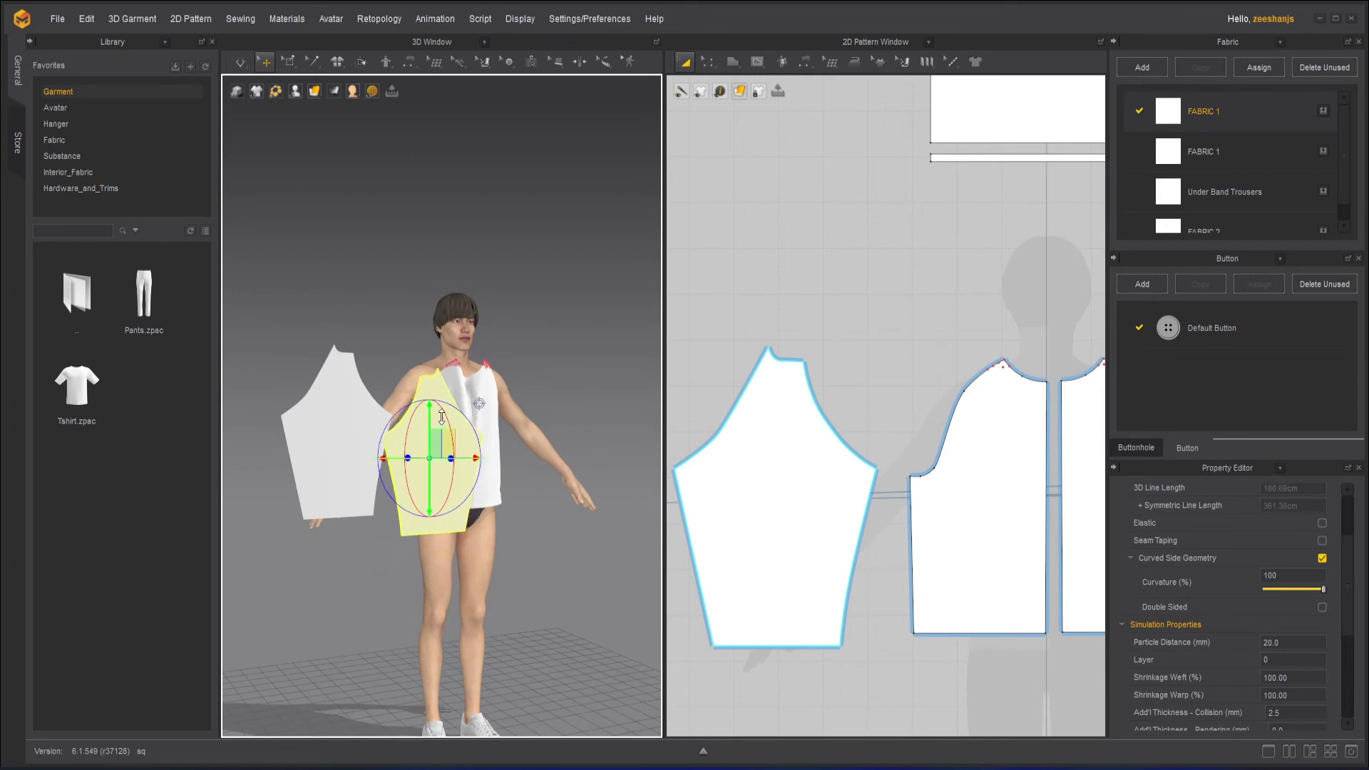
right_drag(441, 417, 483, 494)
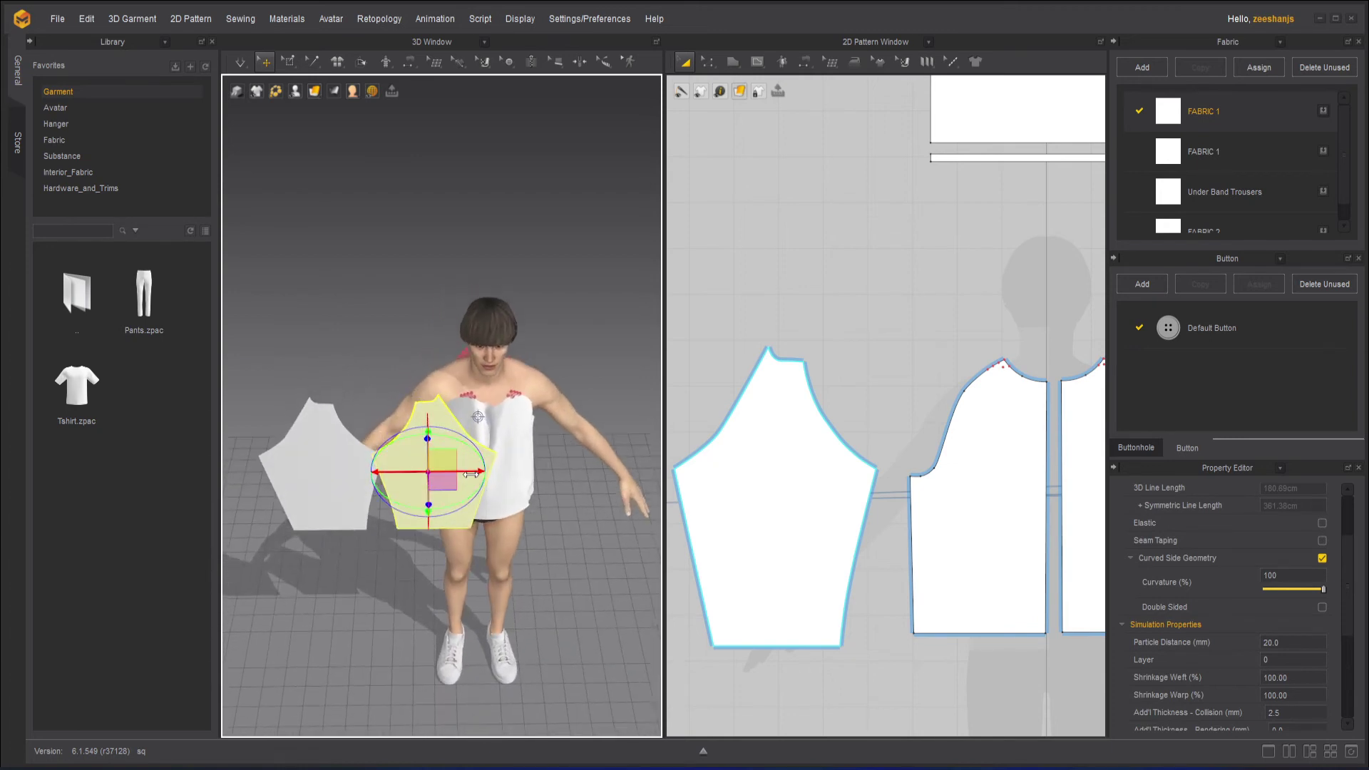
drag(471, 473, 618, 546)
click(618, 549)
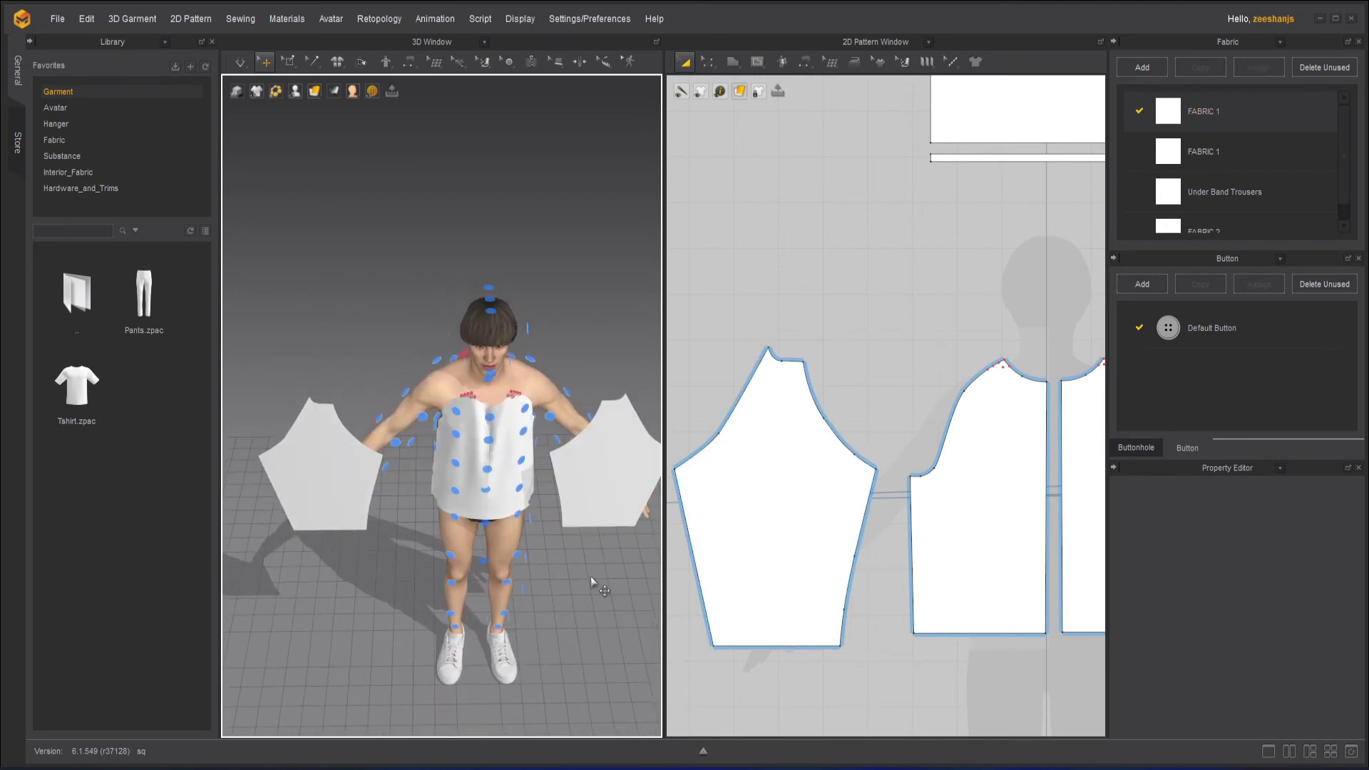
Wrap the original sleeve around the avatar's right arm using an arrangement point lower on the arm.
click(362, 482)
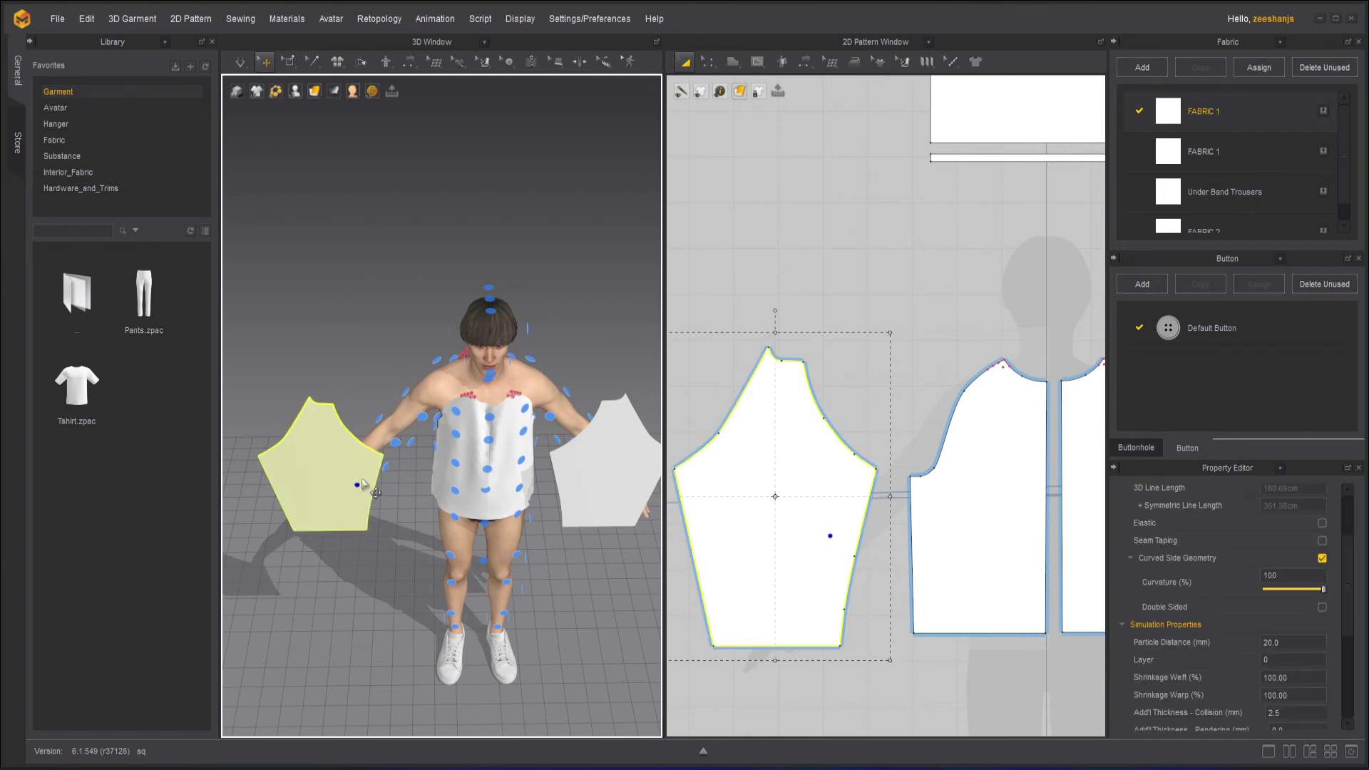
click(404, 397)
right_drag(351, 471, 427, 420)
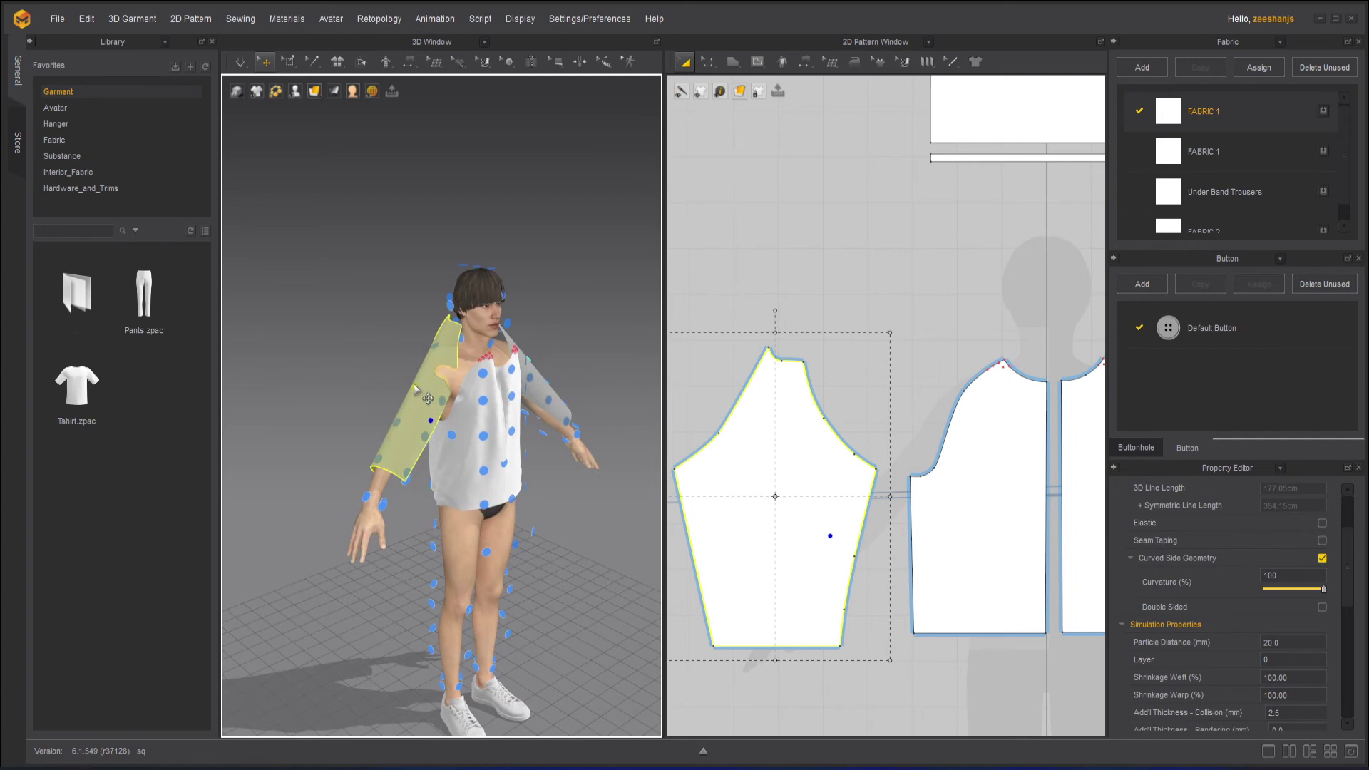
scroll(415, 387, up, 5)
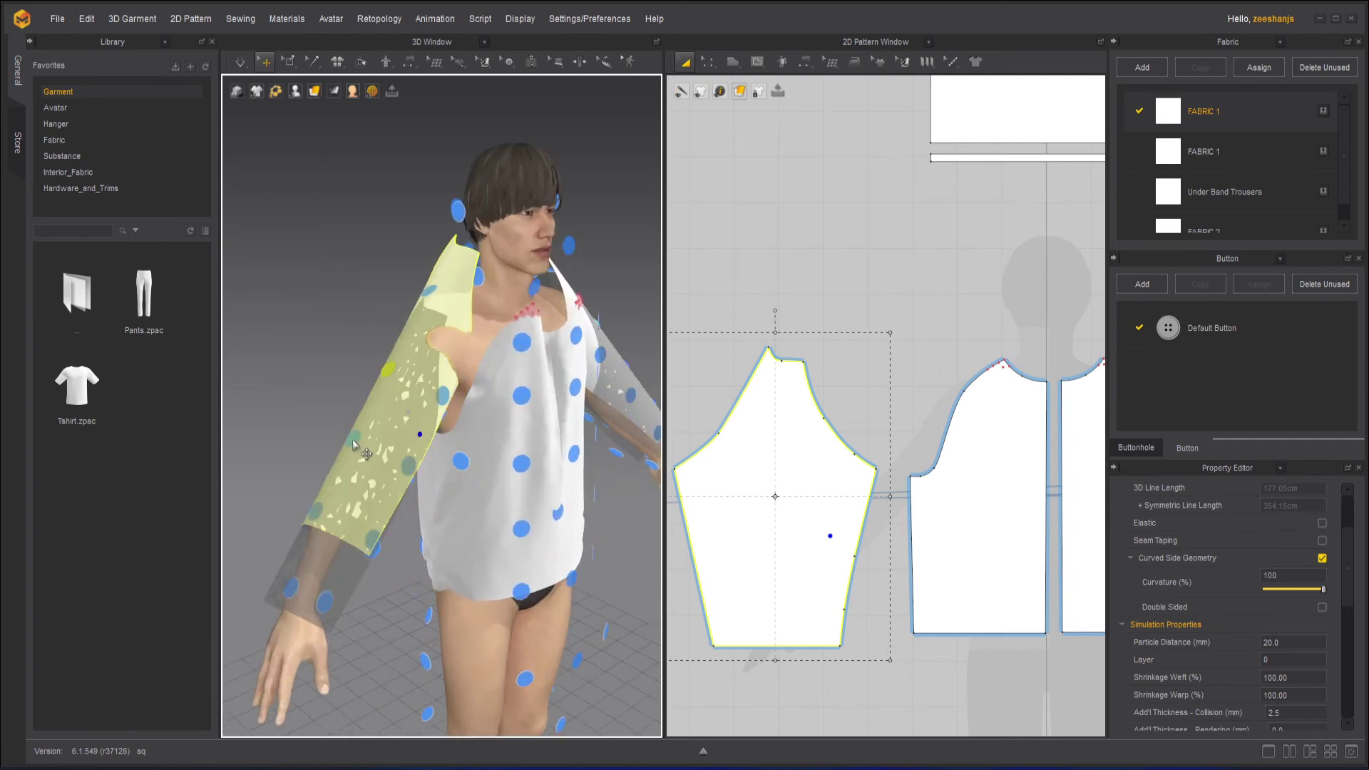
click(385, 497)
right_drag(535, 528, 758, 431)
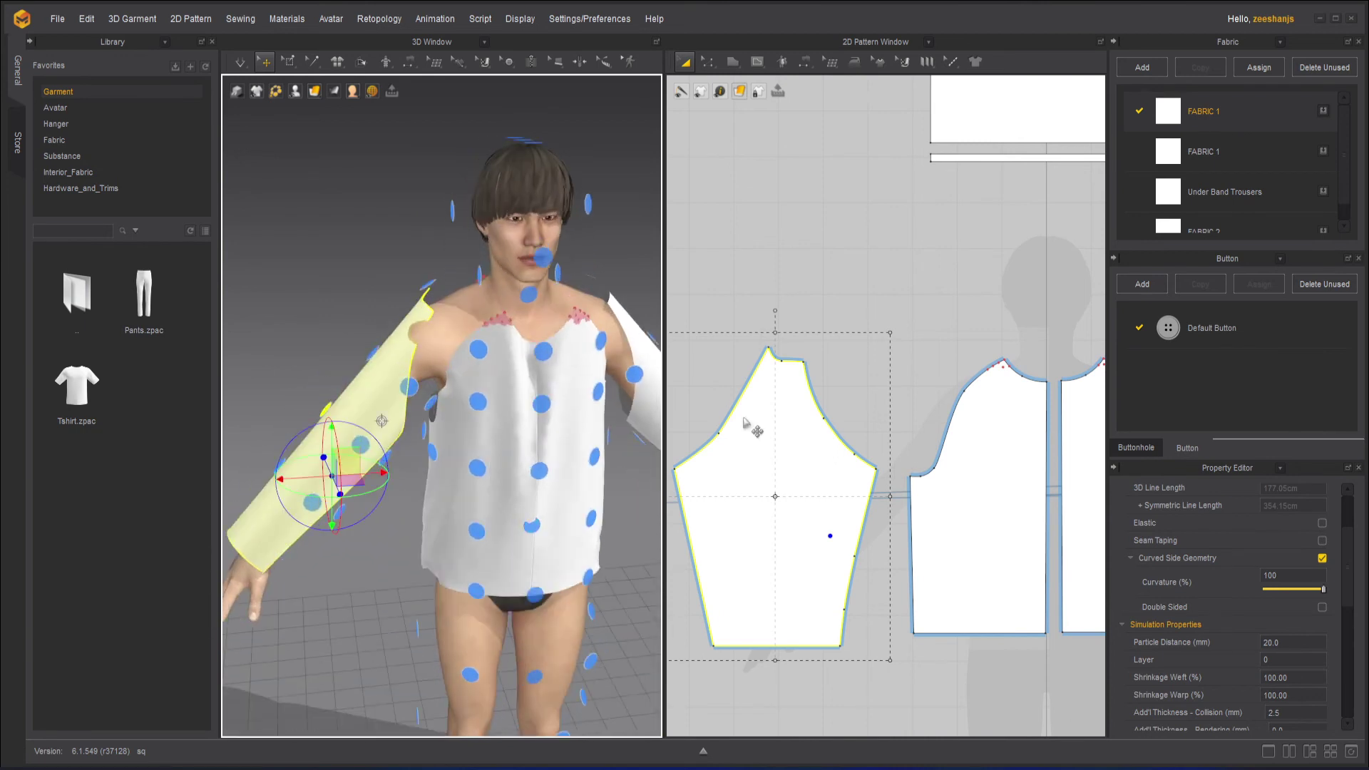
Deselect the sleeve and hide the avatar's arrangement points.
click(858, 275)
scroll(856, 298, up, 2)
scroll(857, 300, down, 2)
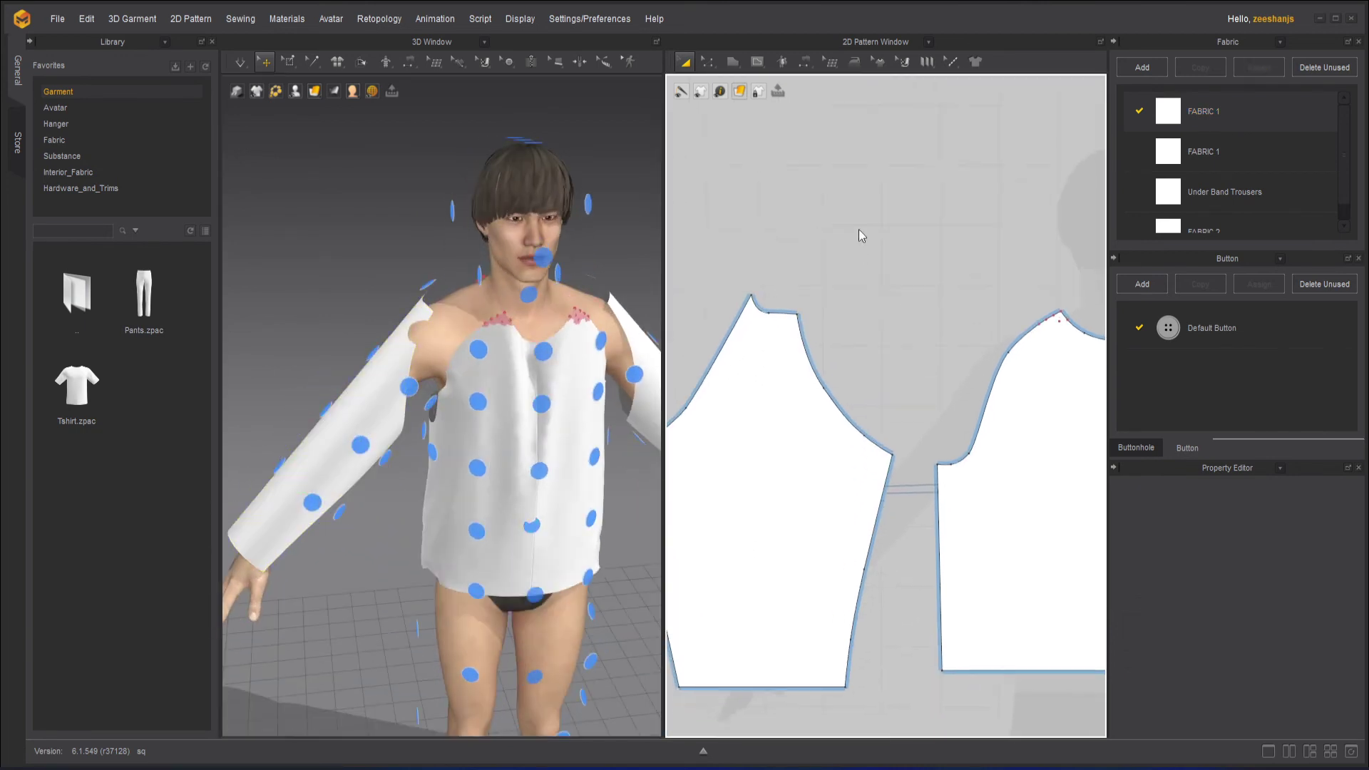
click(448, 257)
key(shift+f)
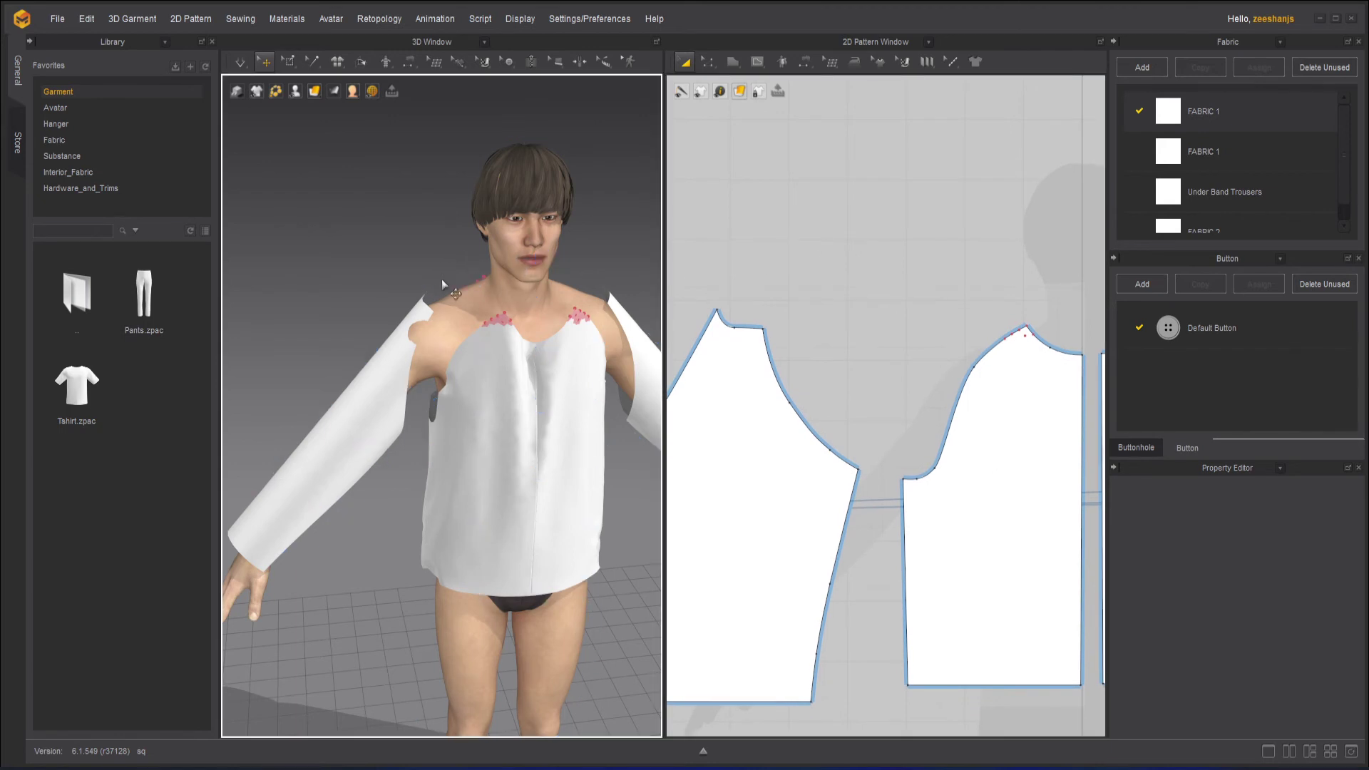
Sew the front panel's armhole curve, from its top point to the underarm, to the sleeve's front cap curve with Free Sewing.
click(804, 64)
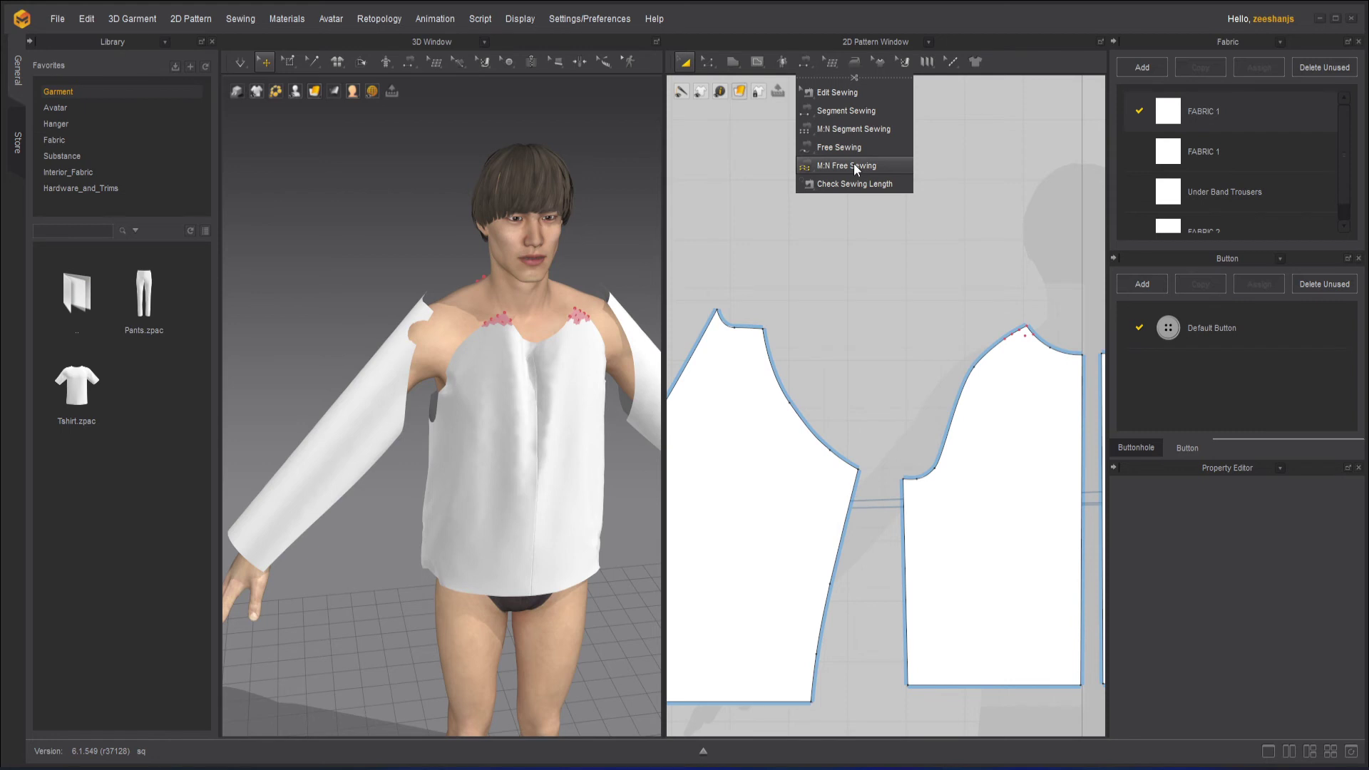
click(868, 118)
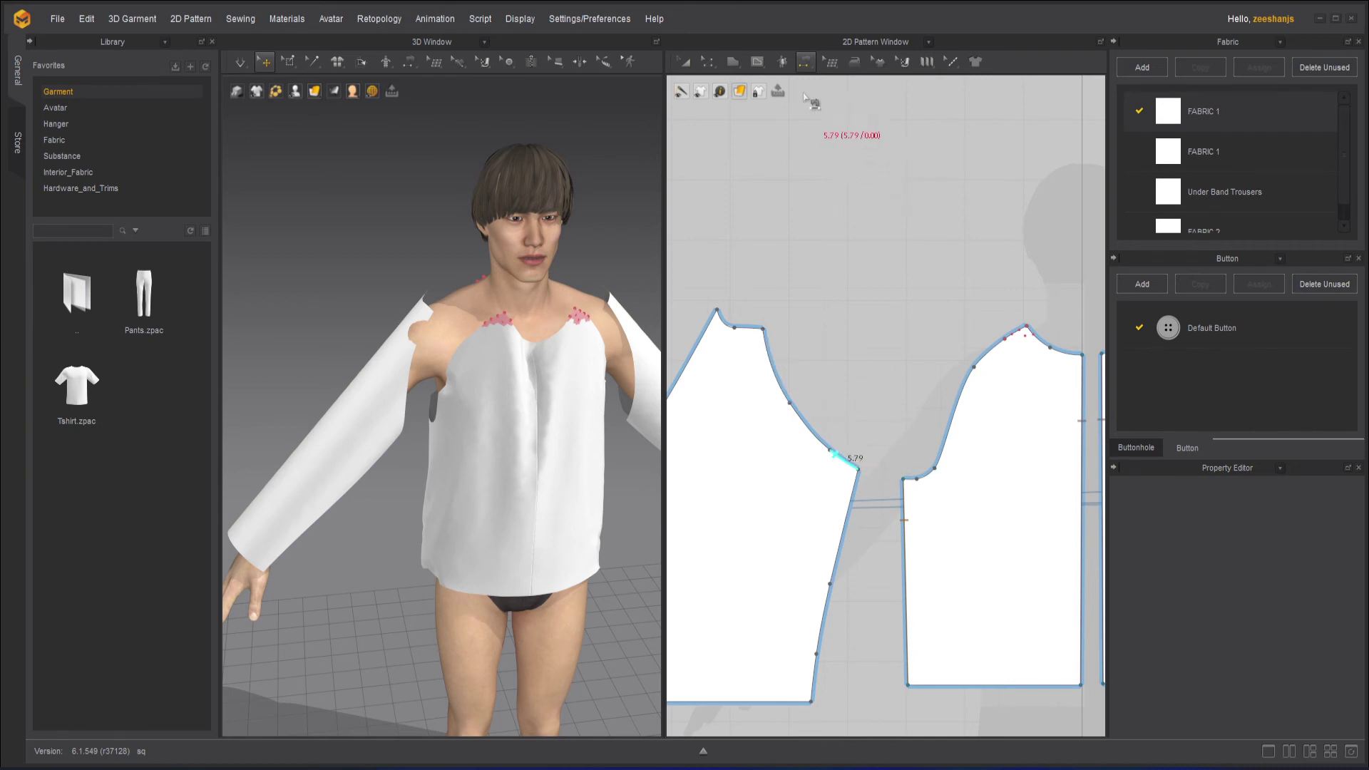
click(804, 63)
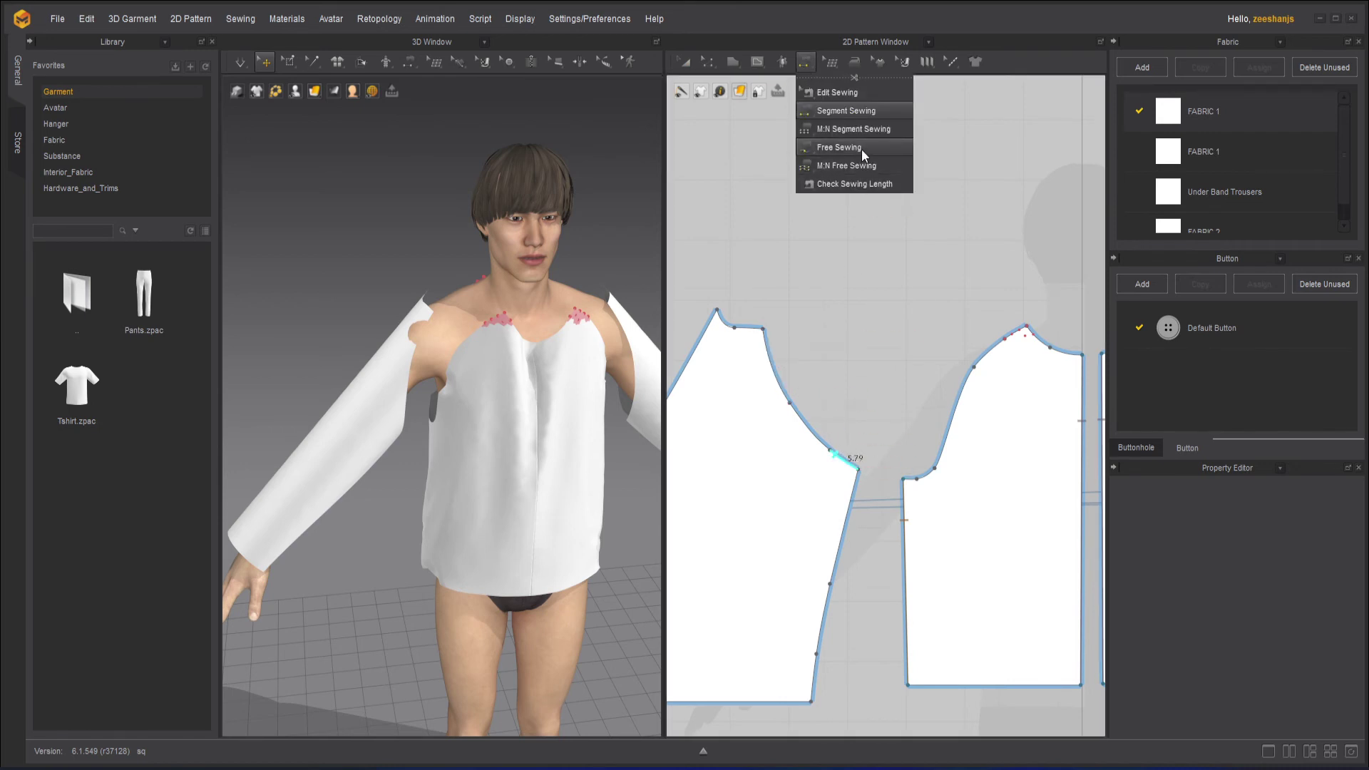
click(862, 148)
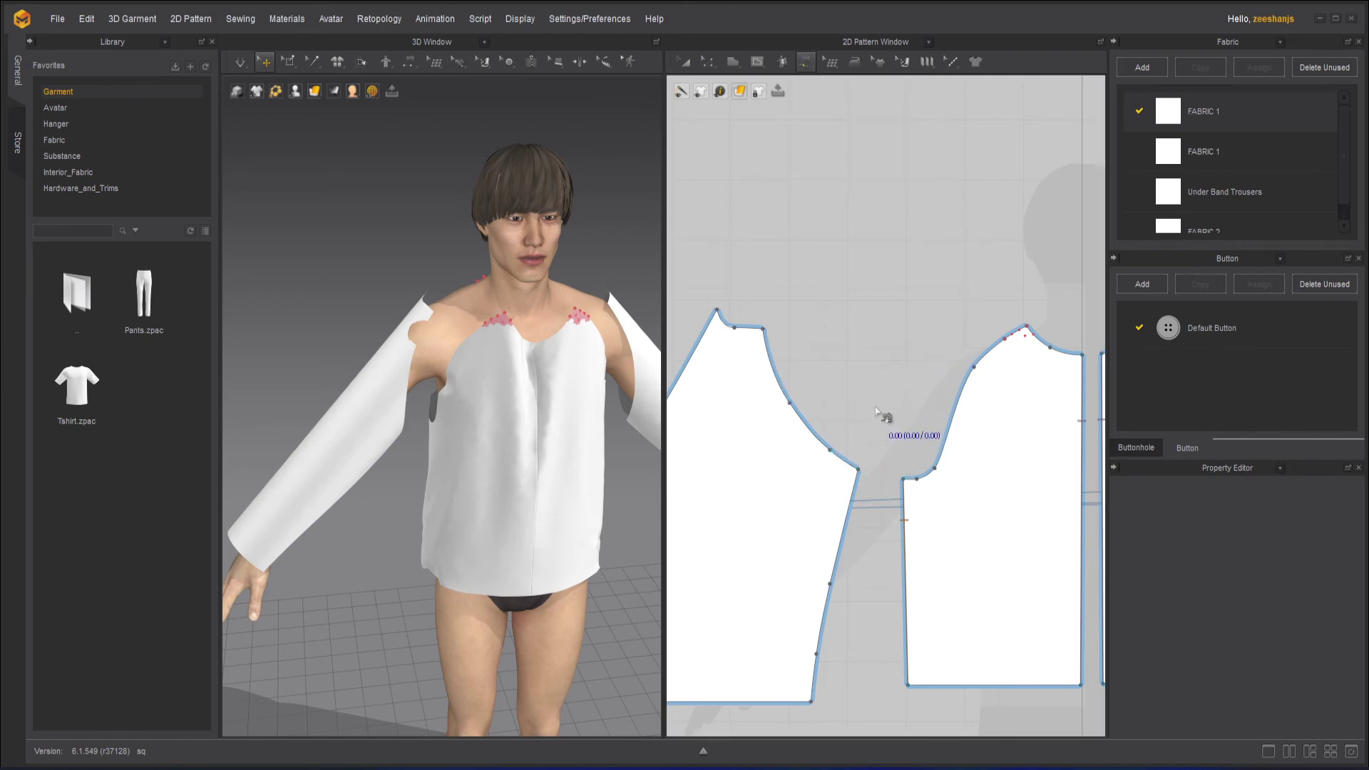
click(1026, 327)
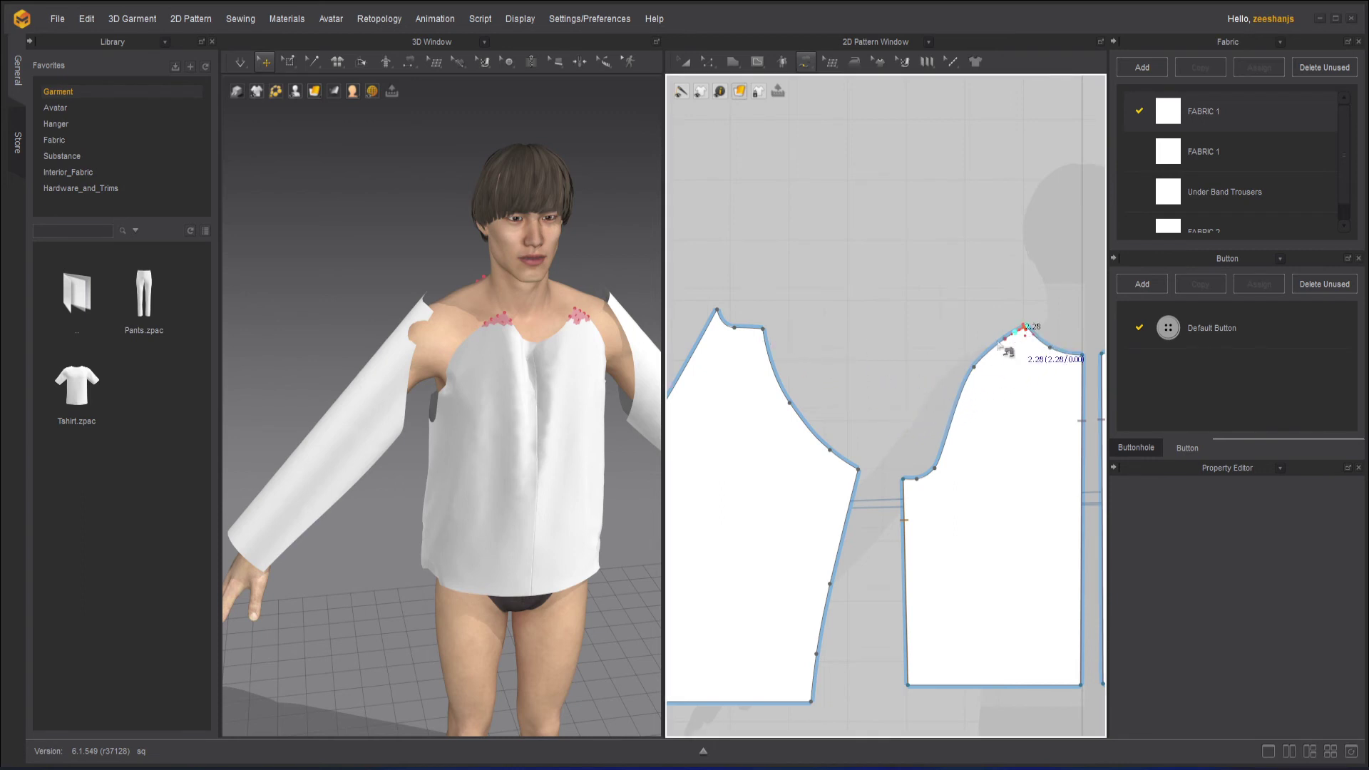
click(905, 481)
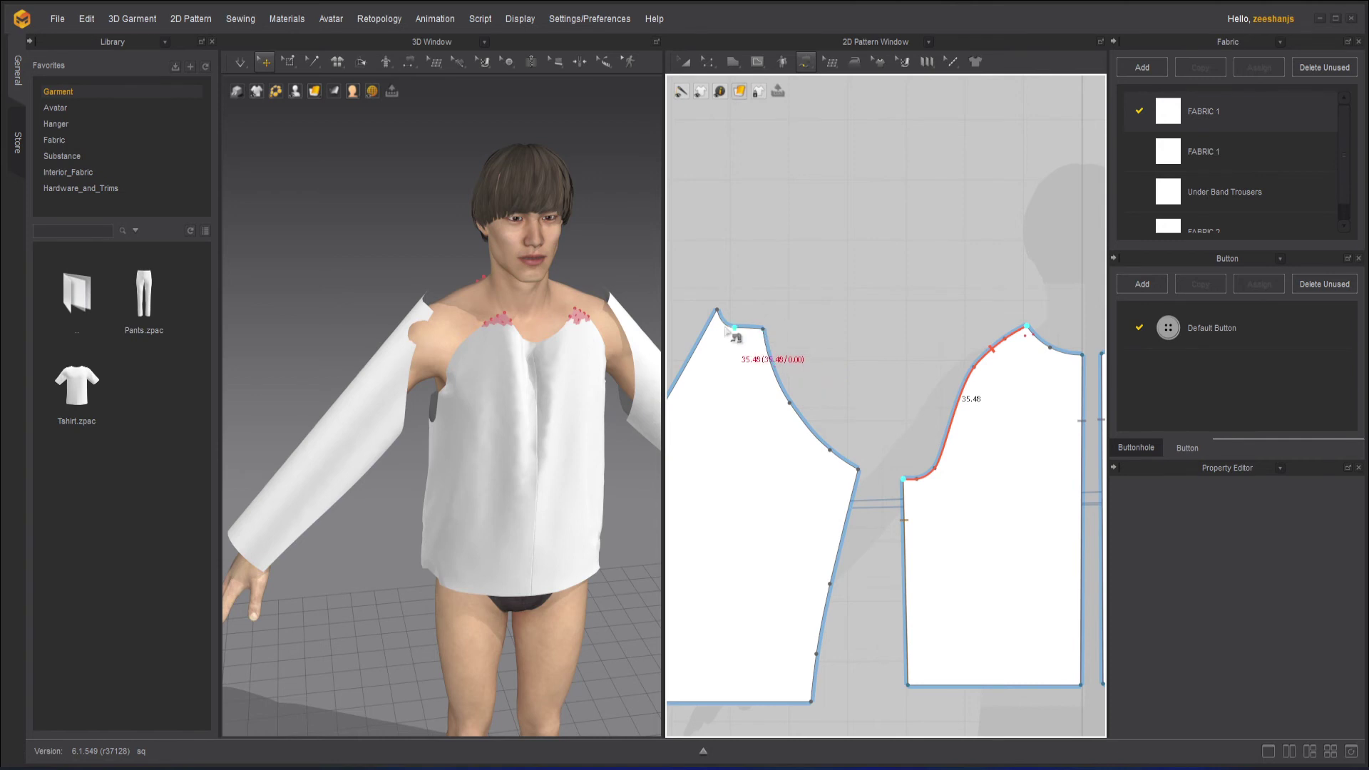
click(764, 330)
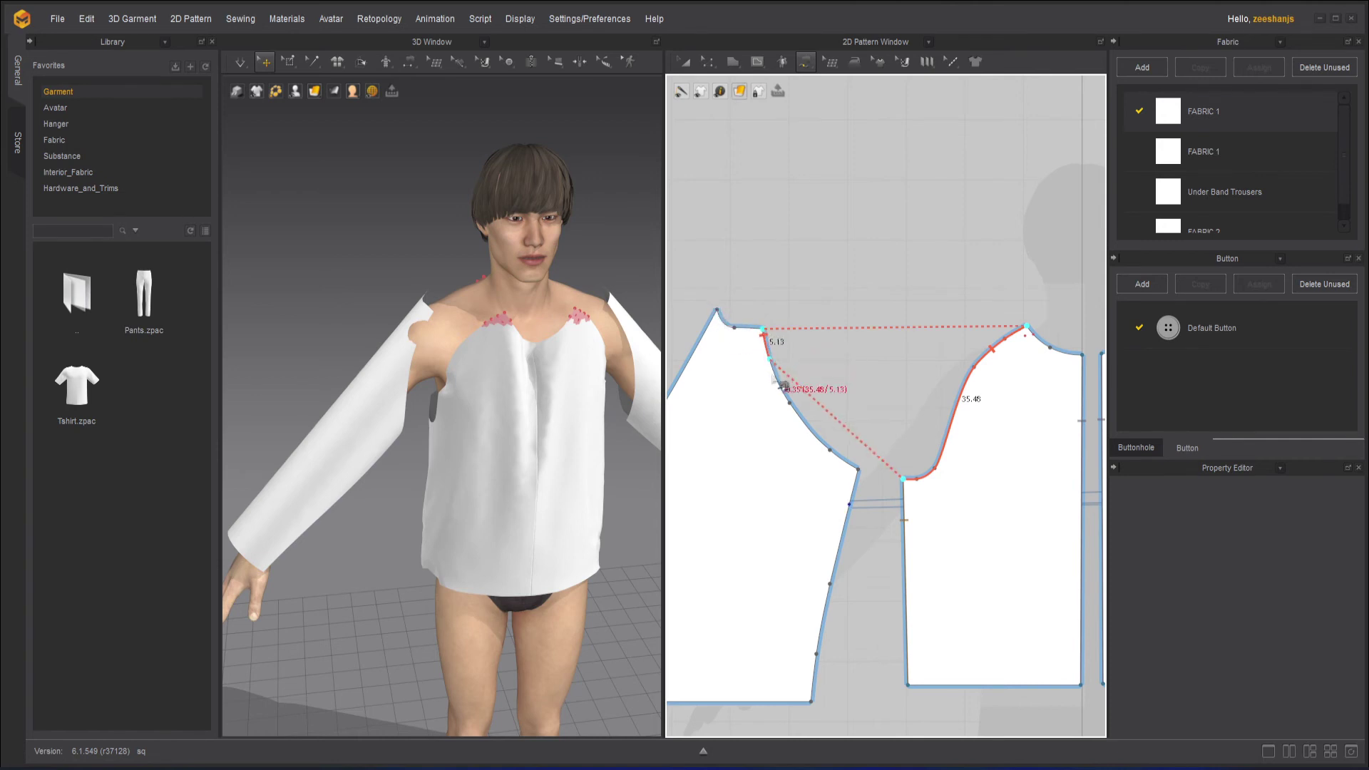
click(858, 470)
Sew the sleeve's back cap curve, from its peak to the underarm corner, to the back panel's armhole with Free Sewing.
right_drag(483, 315, 509, 365)
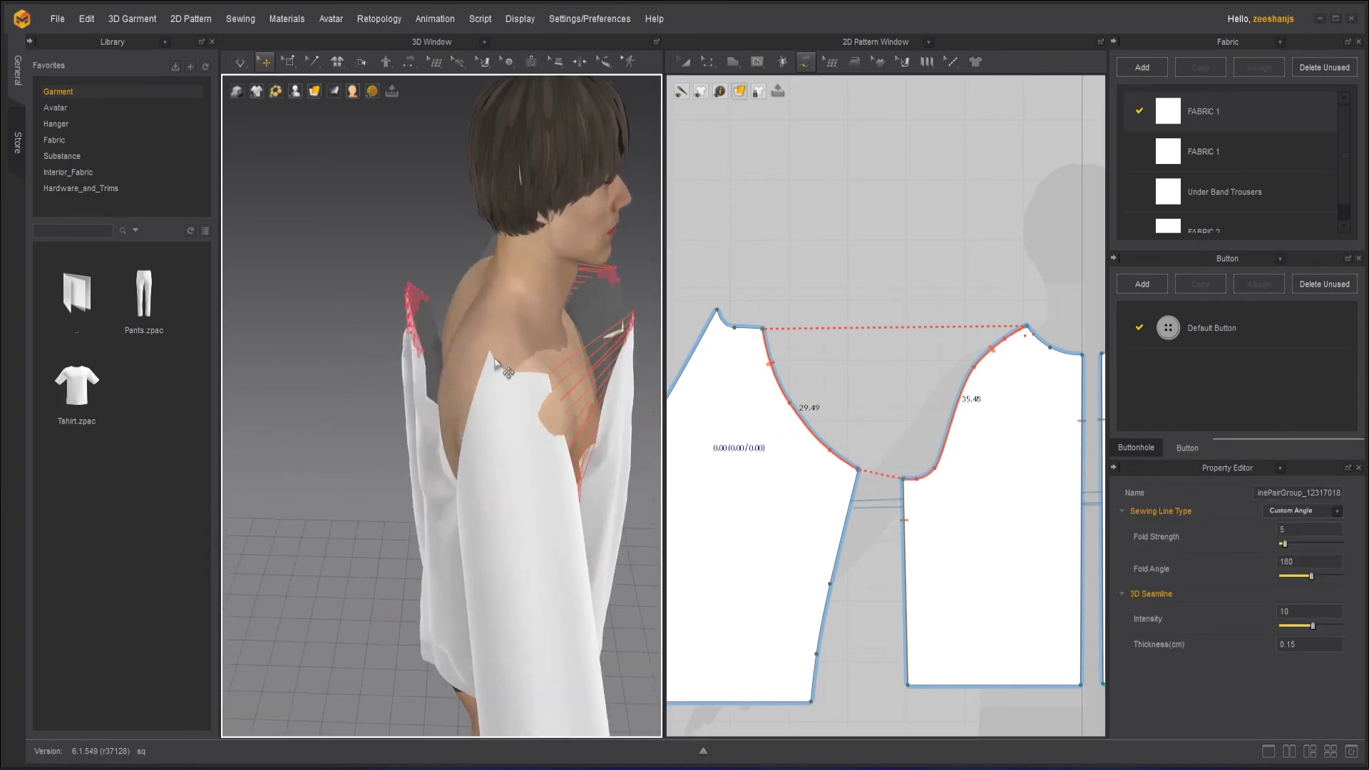
right_drag(507, 434, 458, 360)
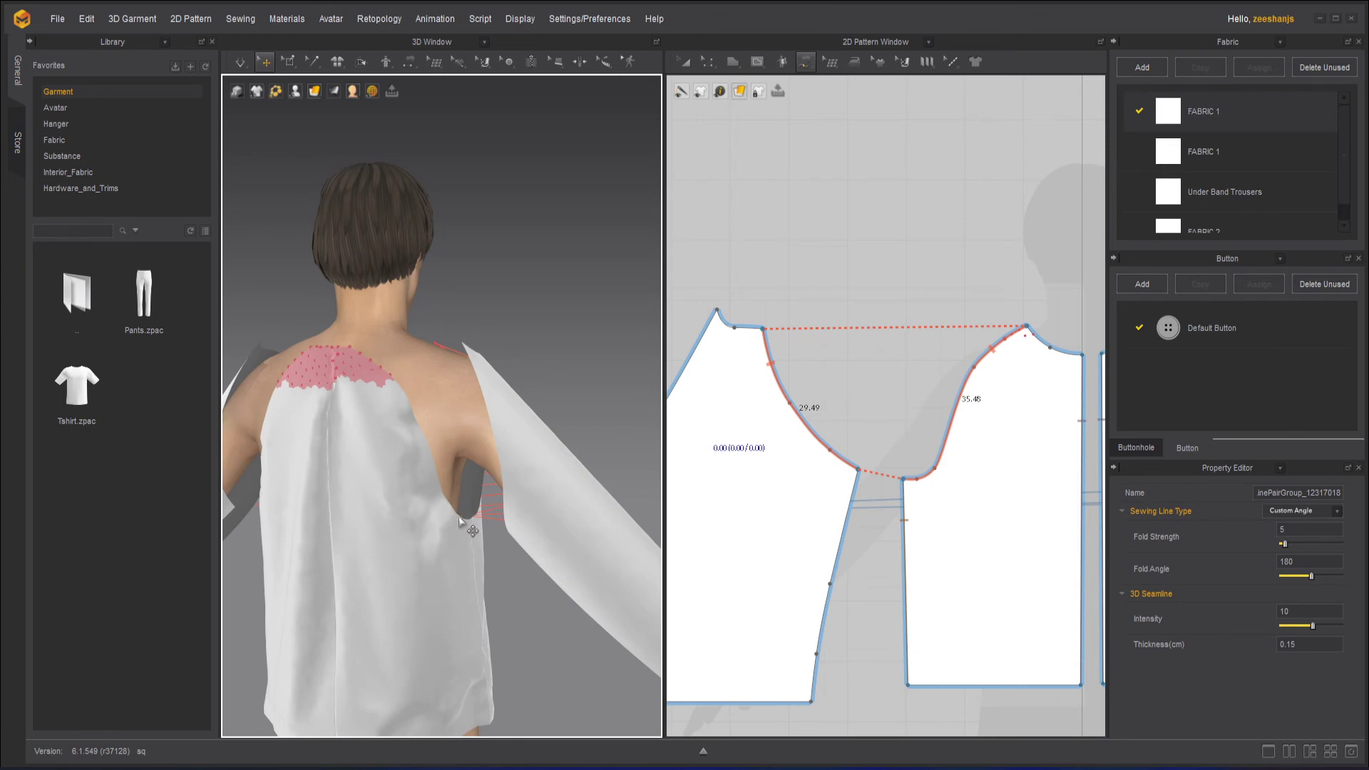
click(403, 454)
scroll(843, 428, down, 3)
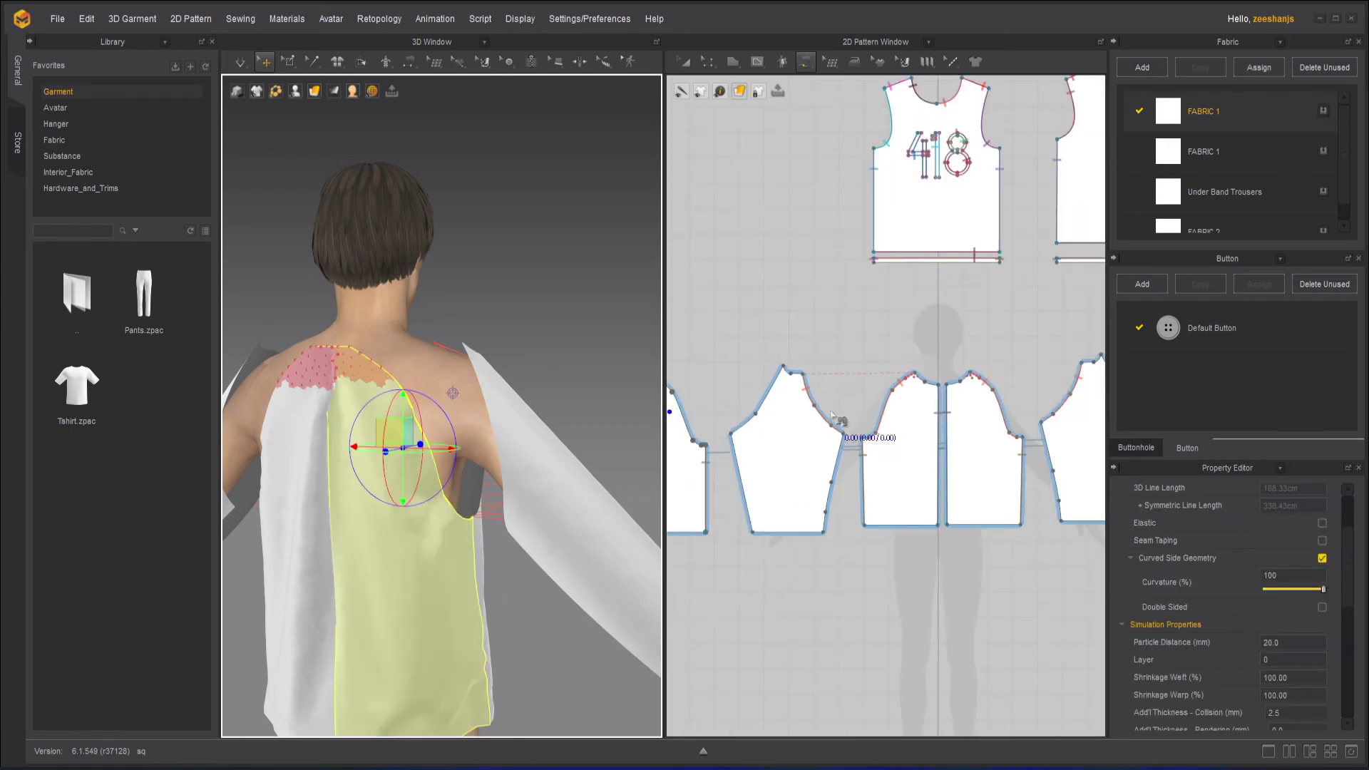
scroll(889, 401, up, 5)
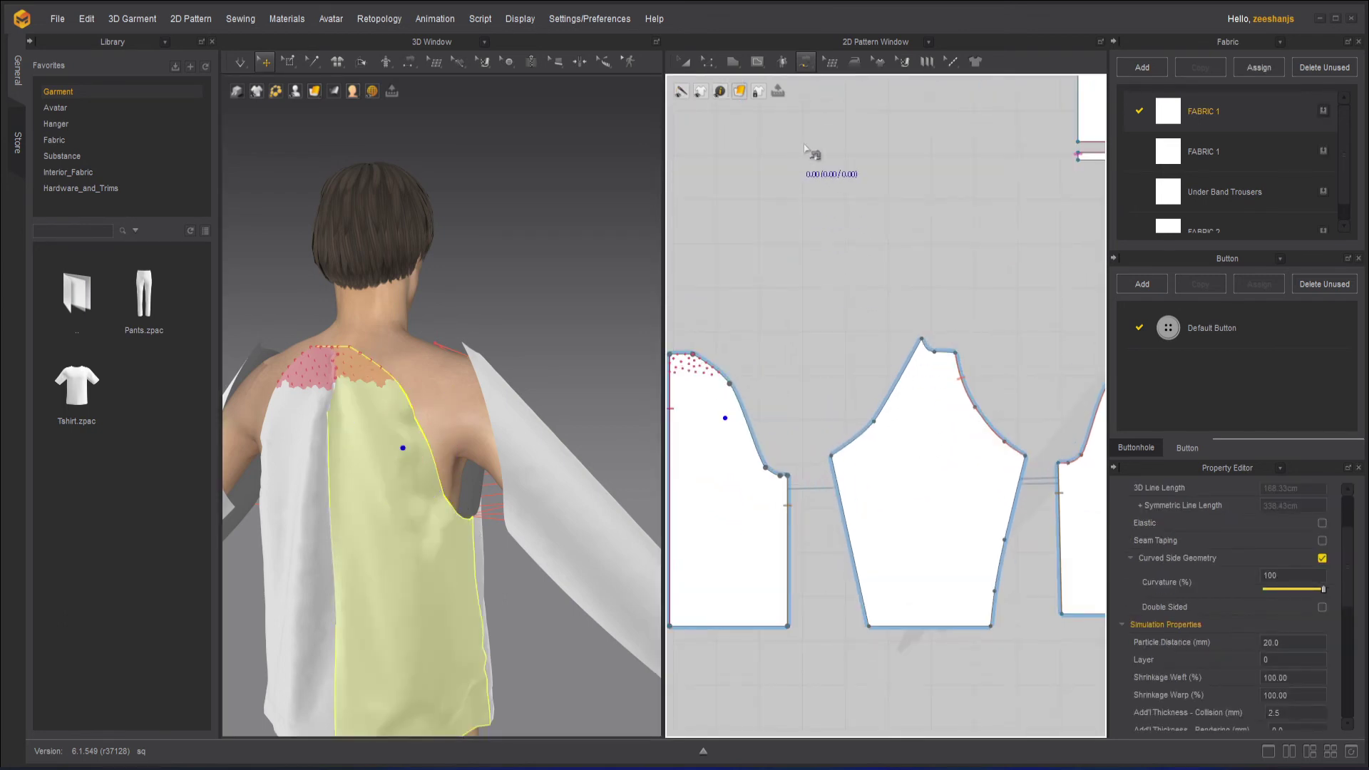
click(923, 341)
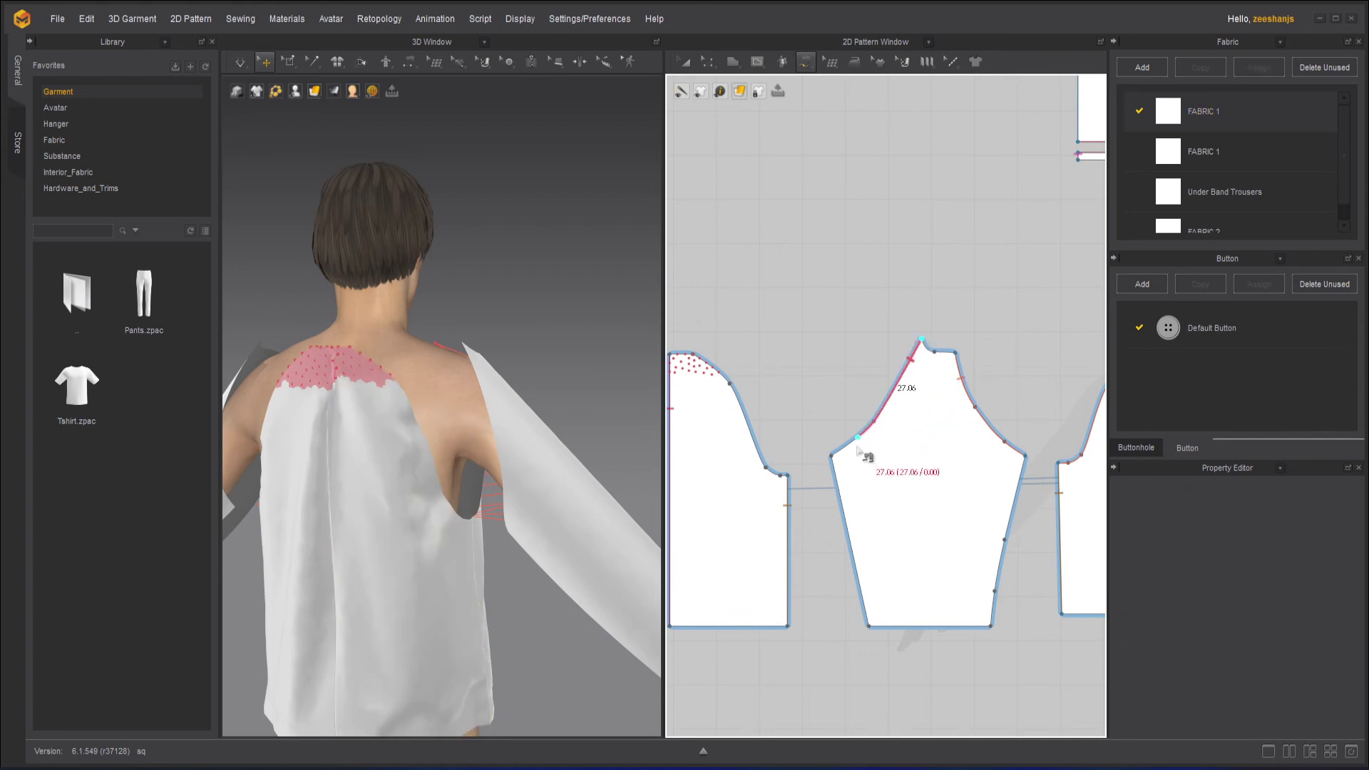
click(831, 455)
middle_drag(777, 296, 825, 333)
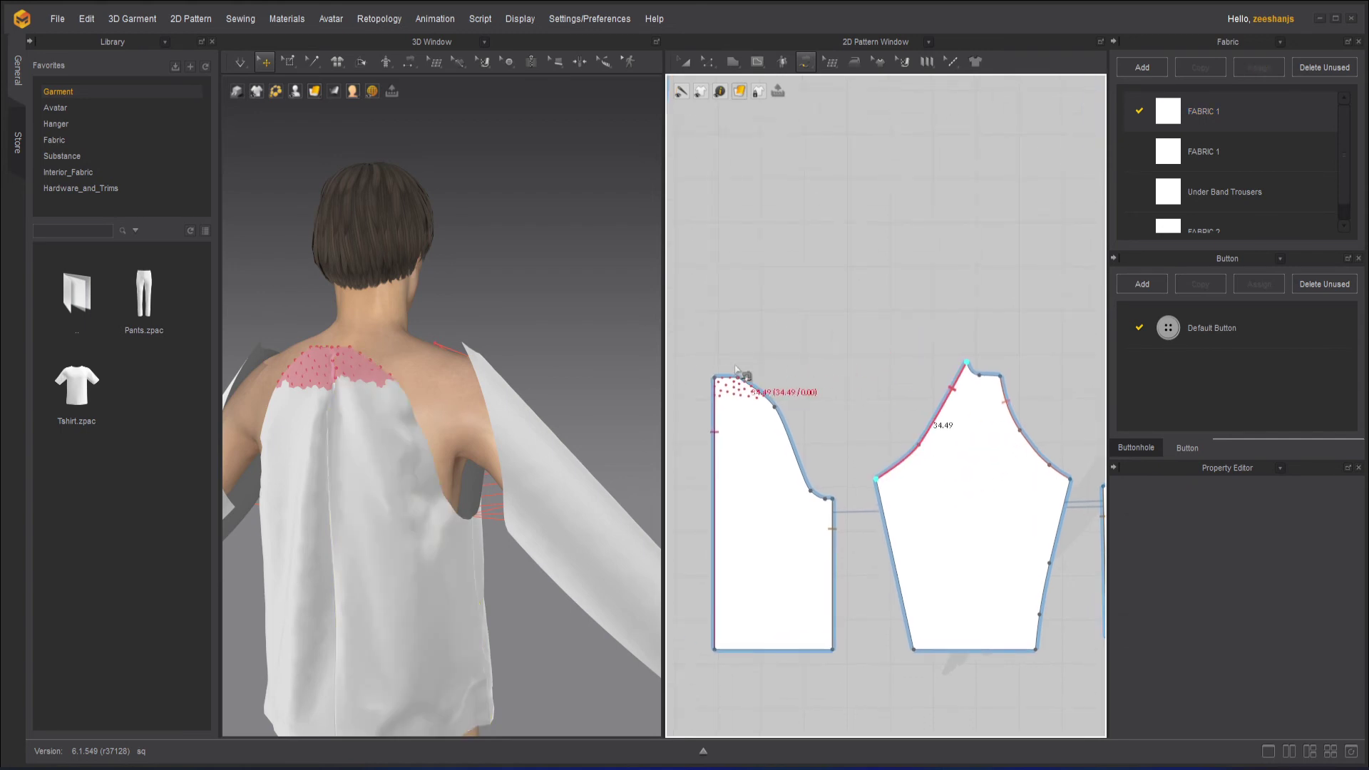
scroll(753, 388, up, 3)
middle_drag(771, 401, 887, 355)
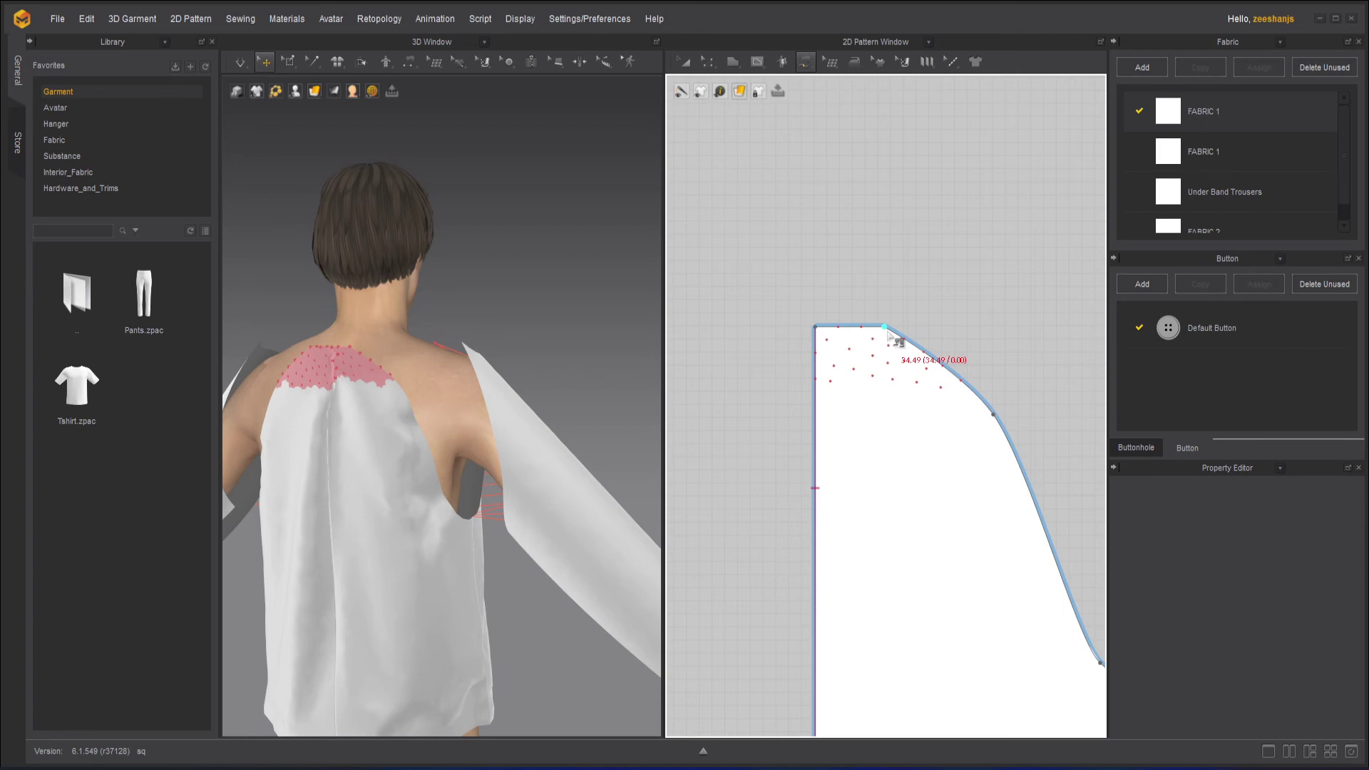
scroll(892, 338, down, 3)
click(887, 330)
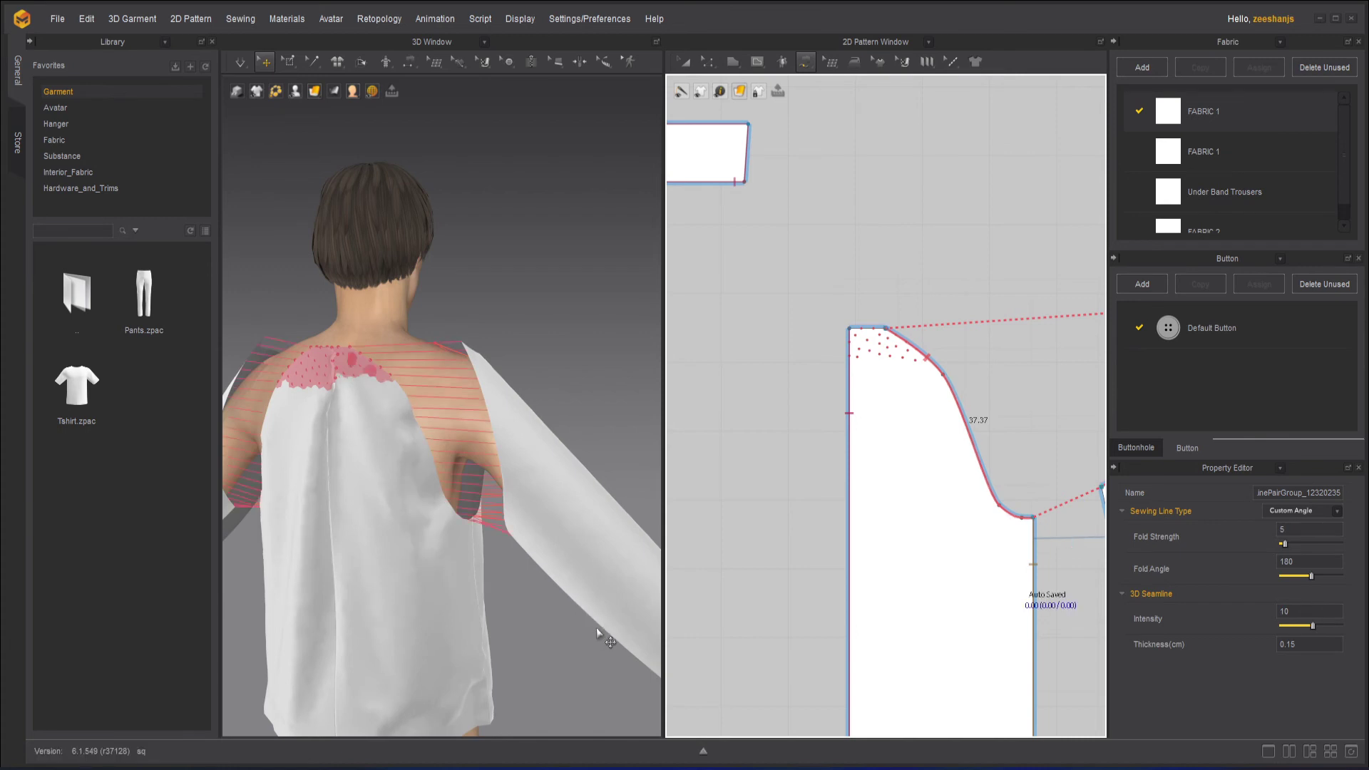
Sew the sleeve's two side edges together from the underarm corners to the cuff to close it into a tube.
right_drag(556, 622, 606, 527)
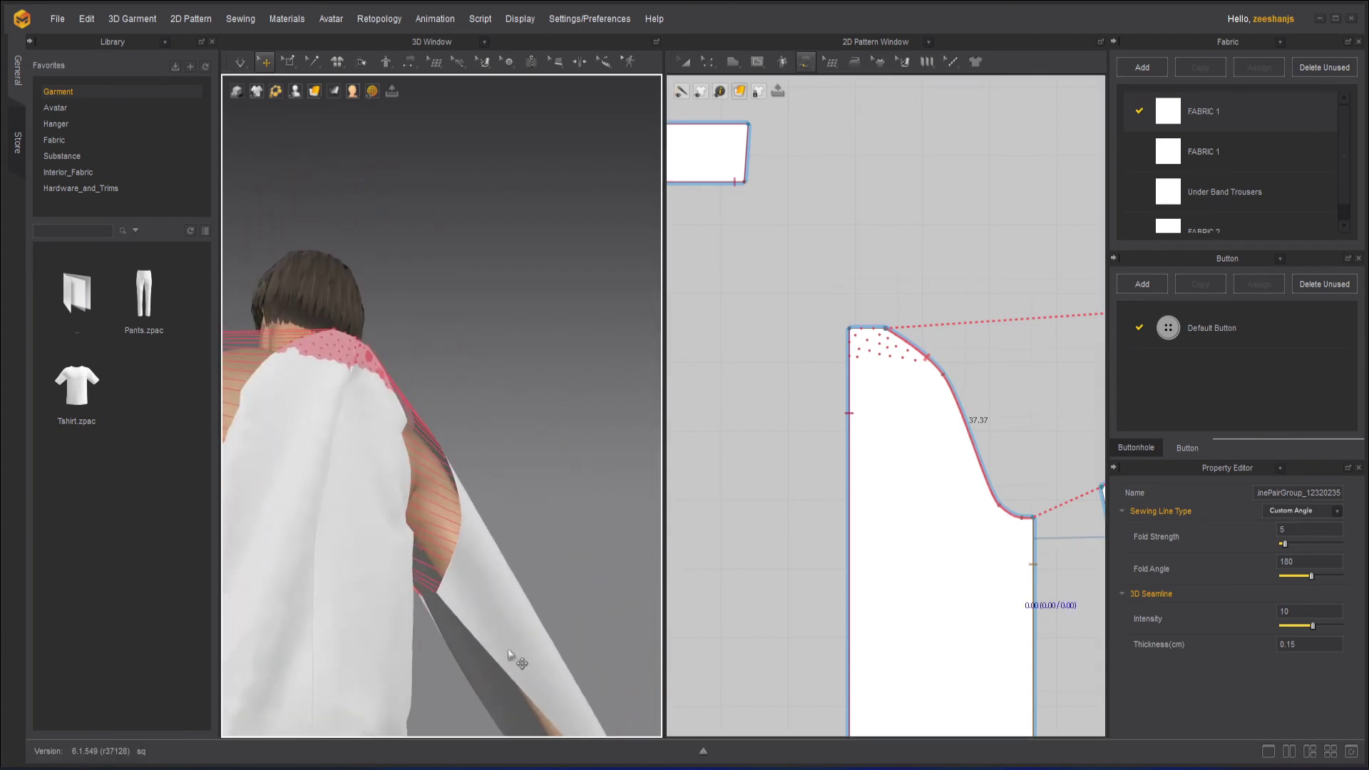
scroll(506, 518, down, 3)
right_drag(506, 517, 171, 596)
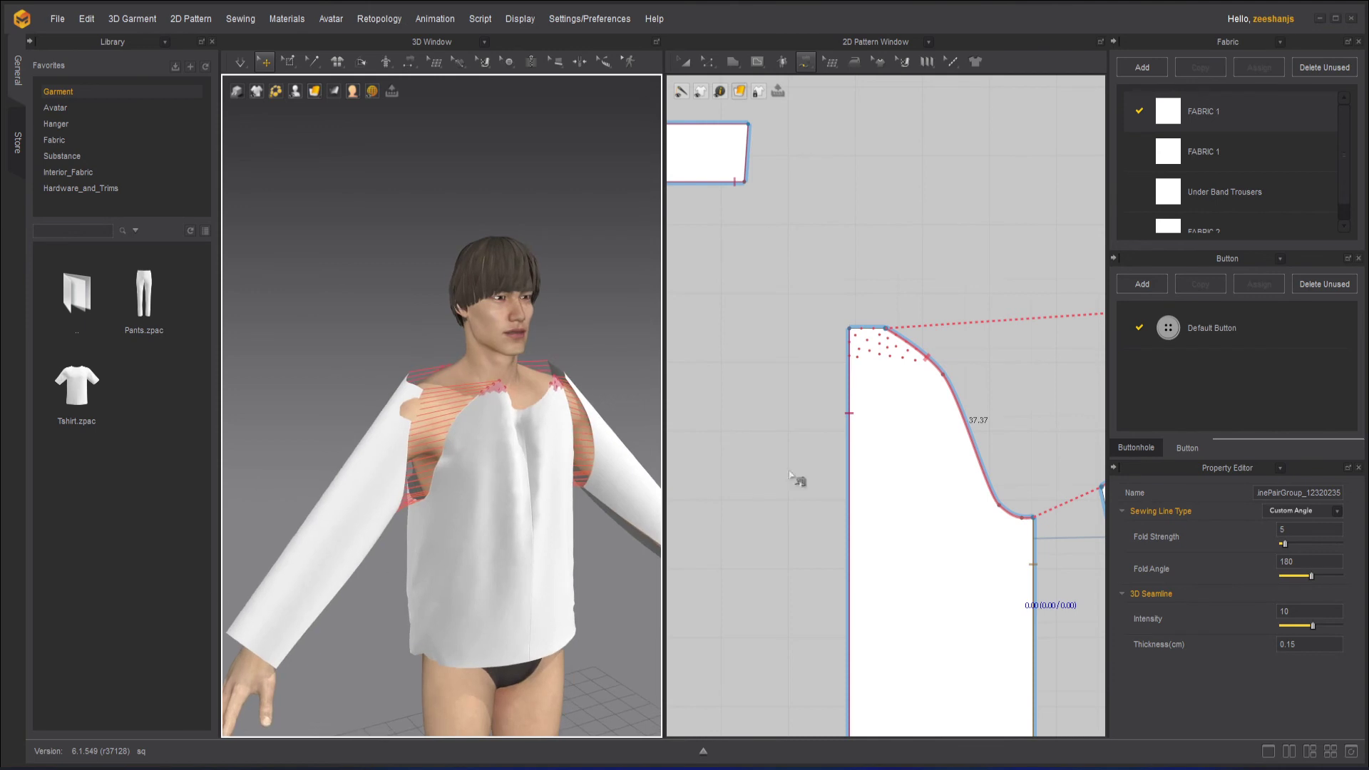
scroll(861, 418, down, 5)
scroll(886, 428, up, 5)
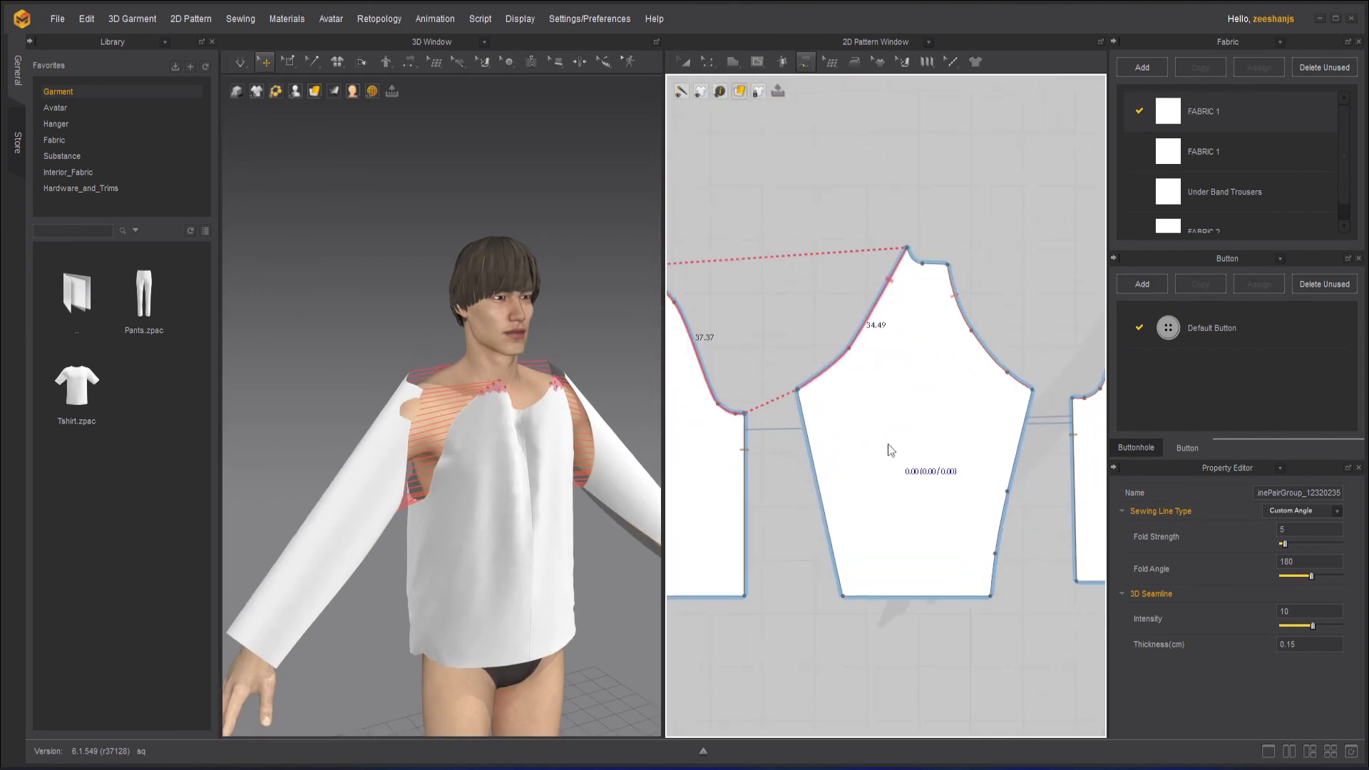
click(798, 390)
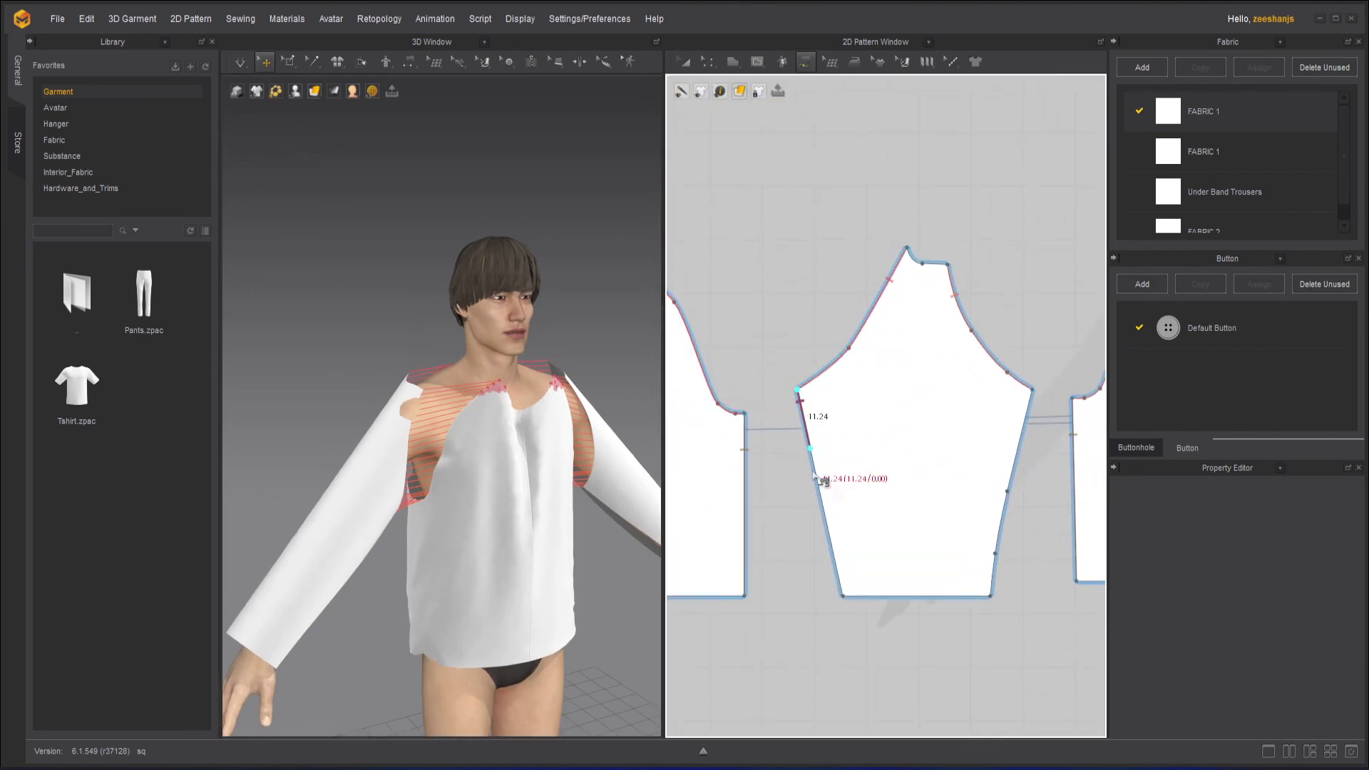
click(844, 597)
click(1033, 390)
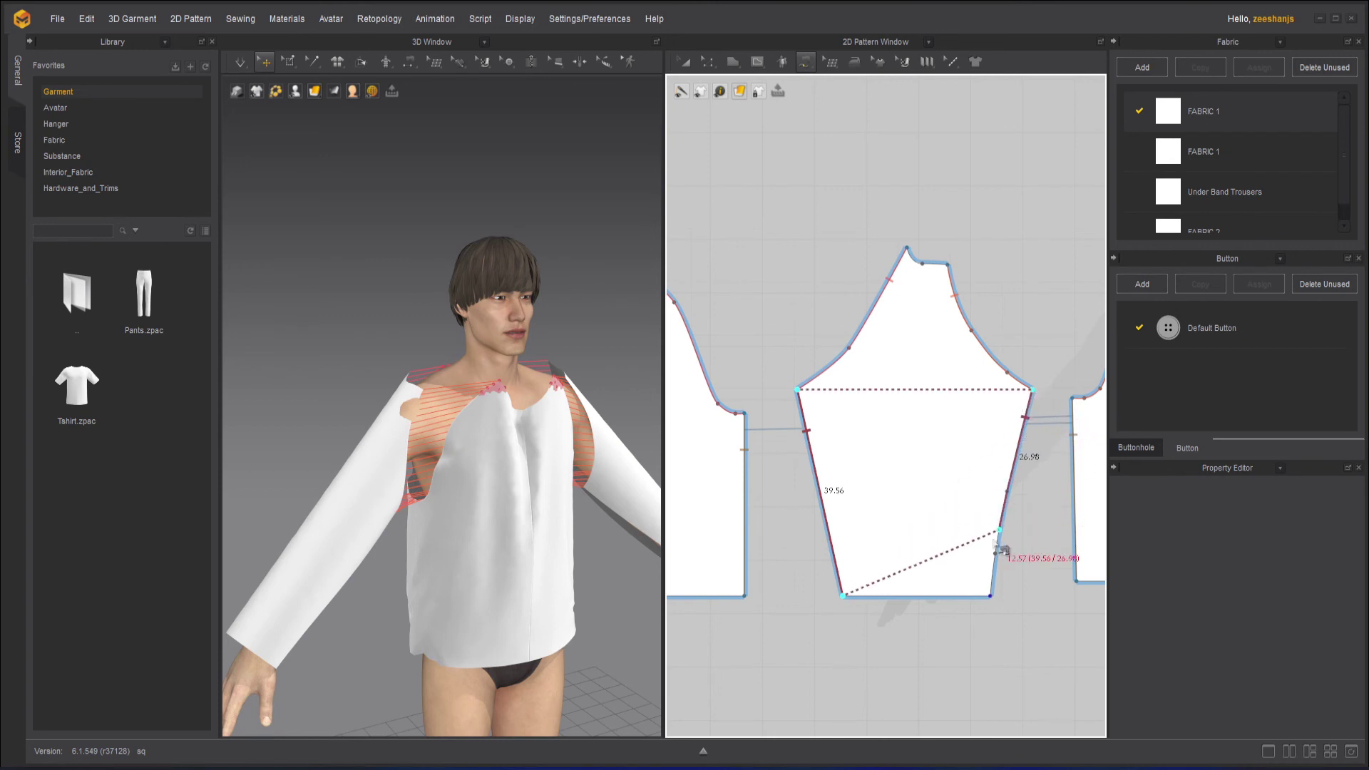
click(1045, 645)
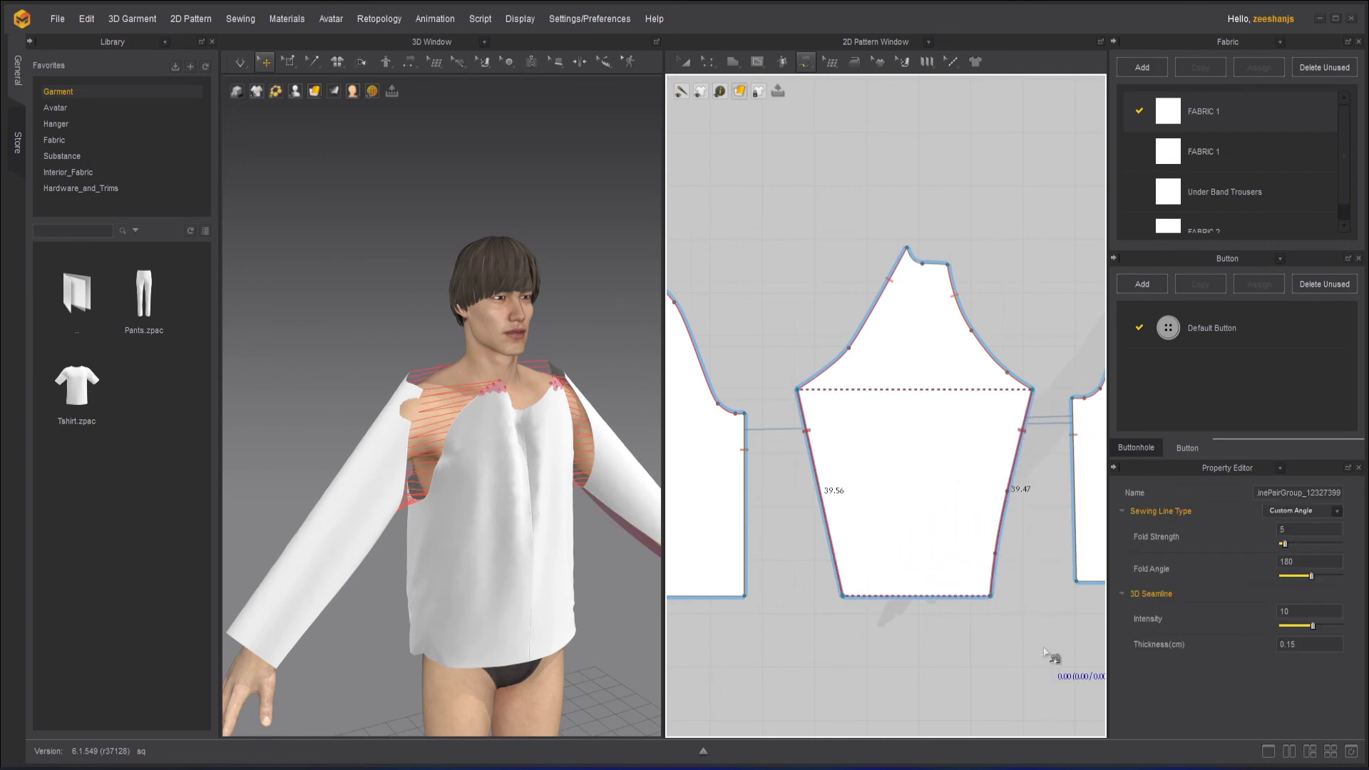
click(987, 566)
Switch to the 2D pattern transform tool and simulate the sewn garment in Fast (GPU) mode to drape it on the avatar.
right_drag(352, 569, 442, 449)
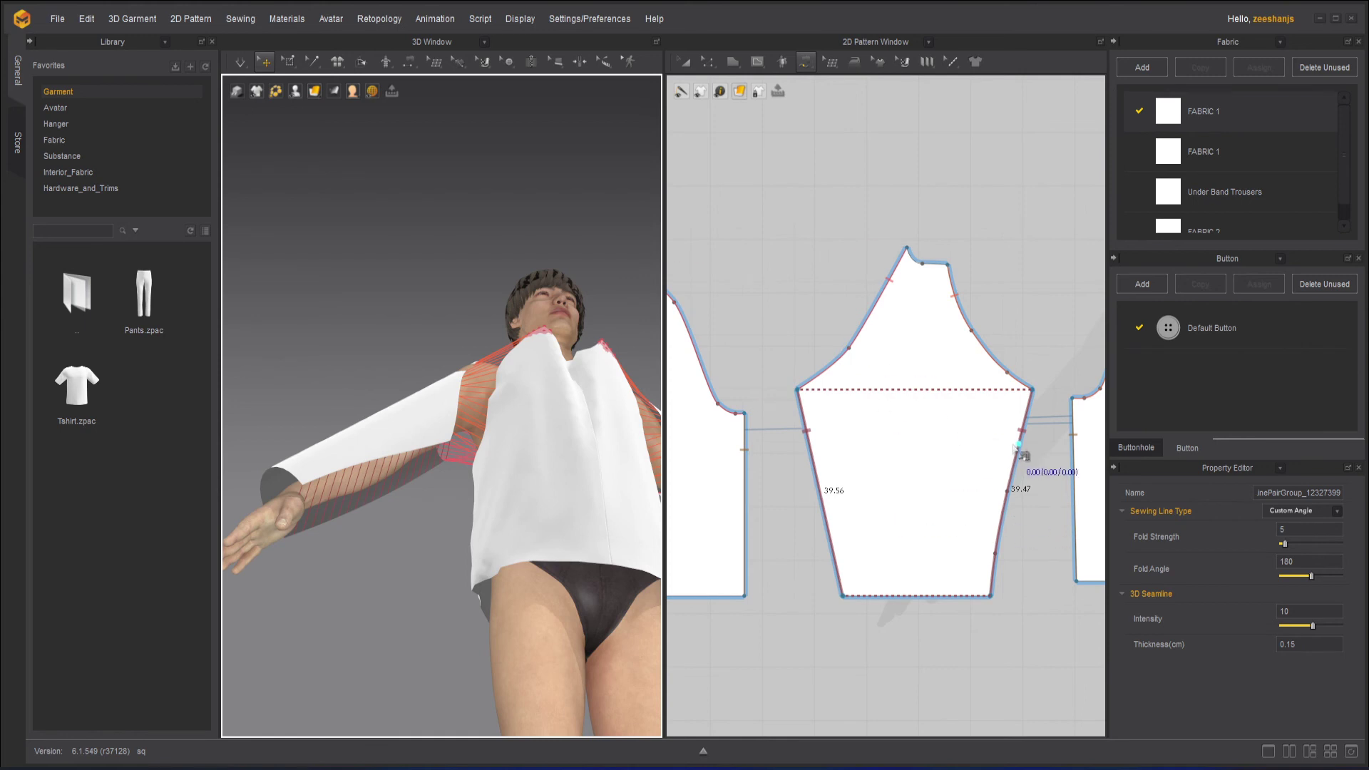
click(682, 64)
right_drag(520, 458, 459, 485)
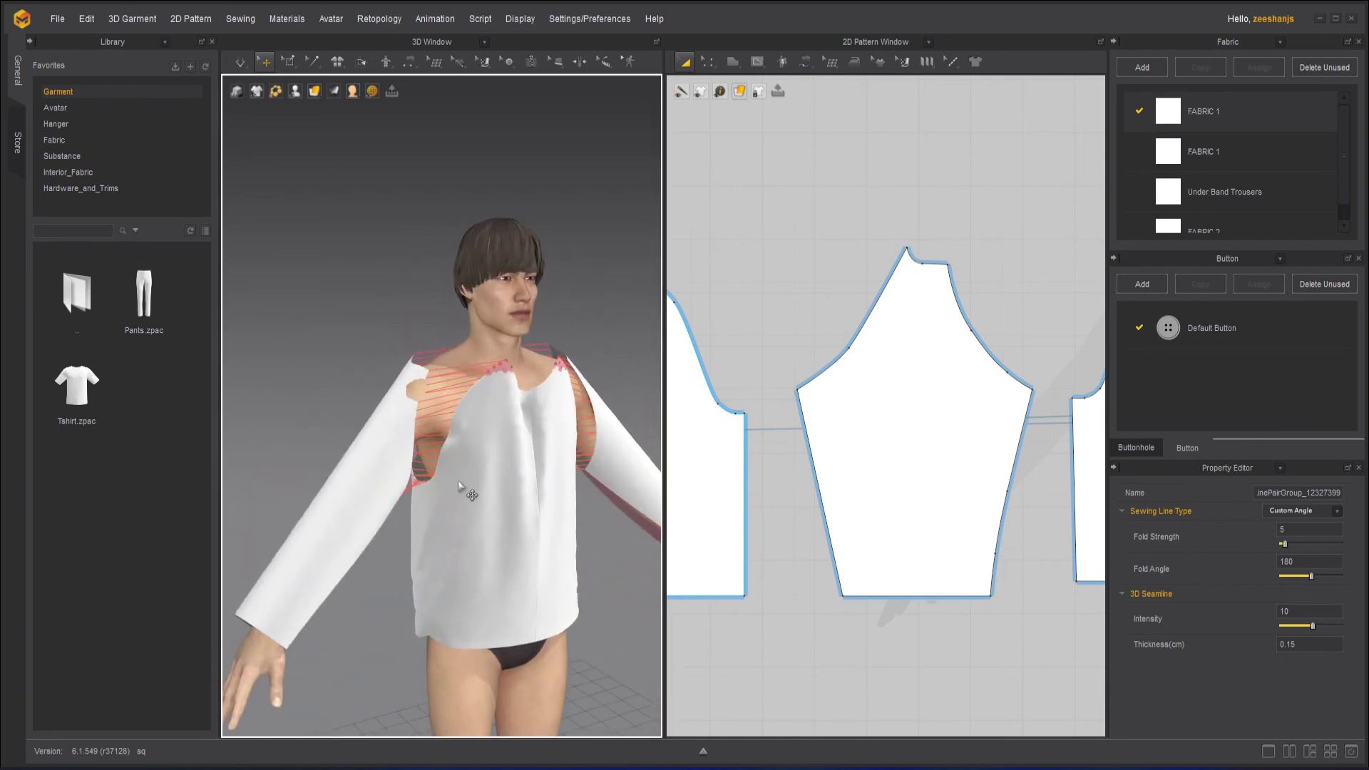
click(243, 64)
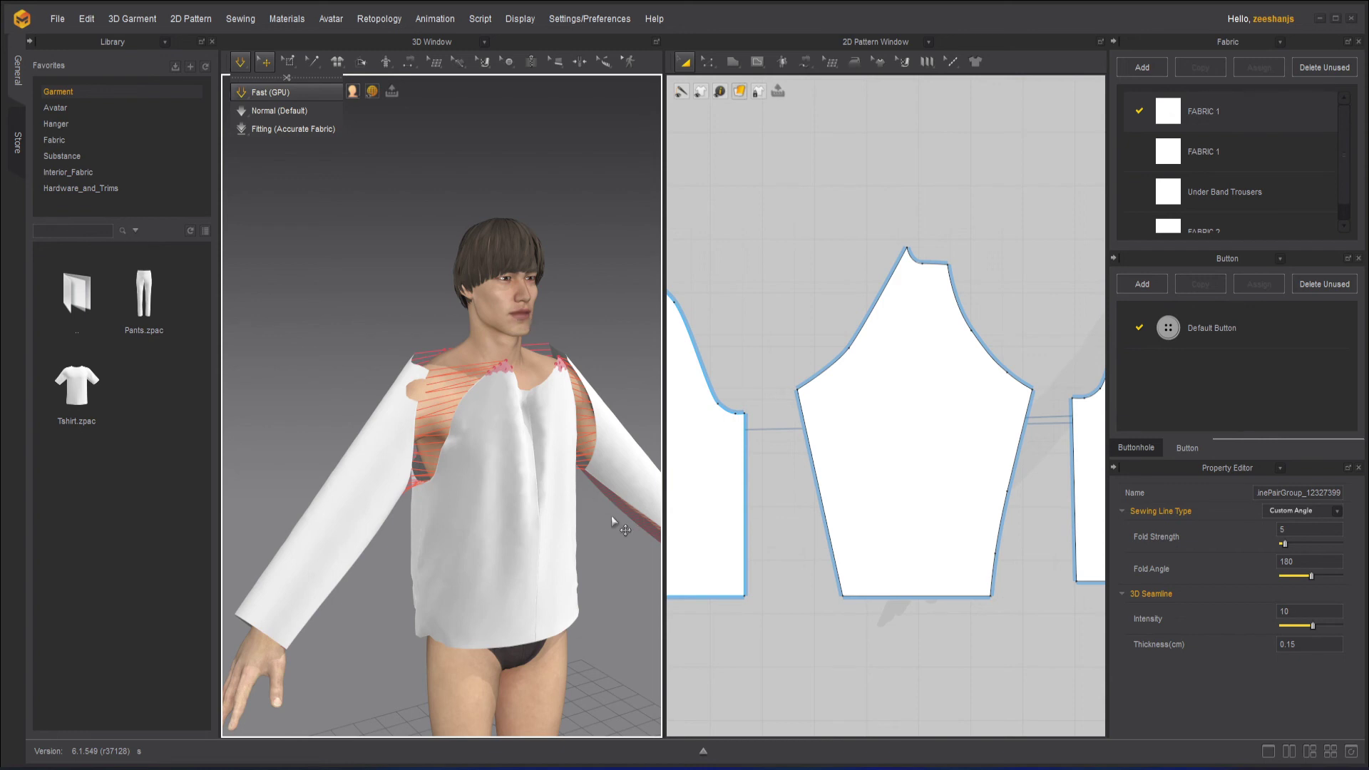
key(q)
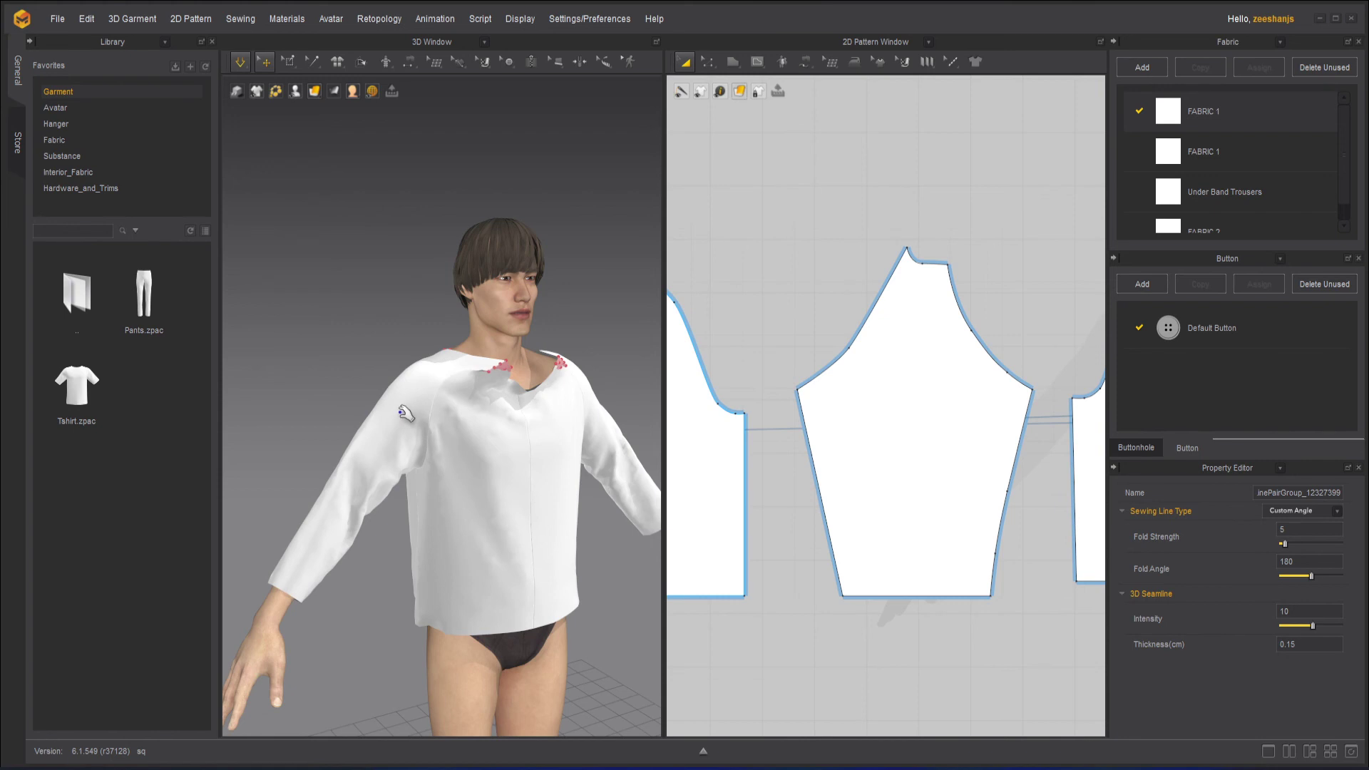
right_drag(523, 447, 491, 343)
scroll(514, 412, up, 5)
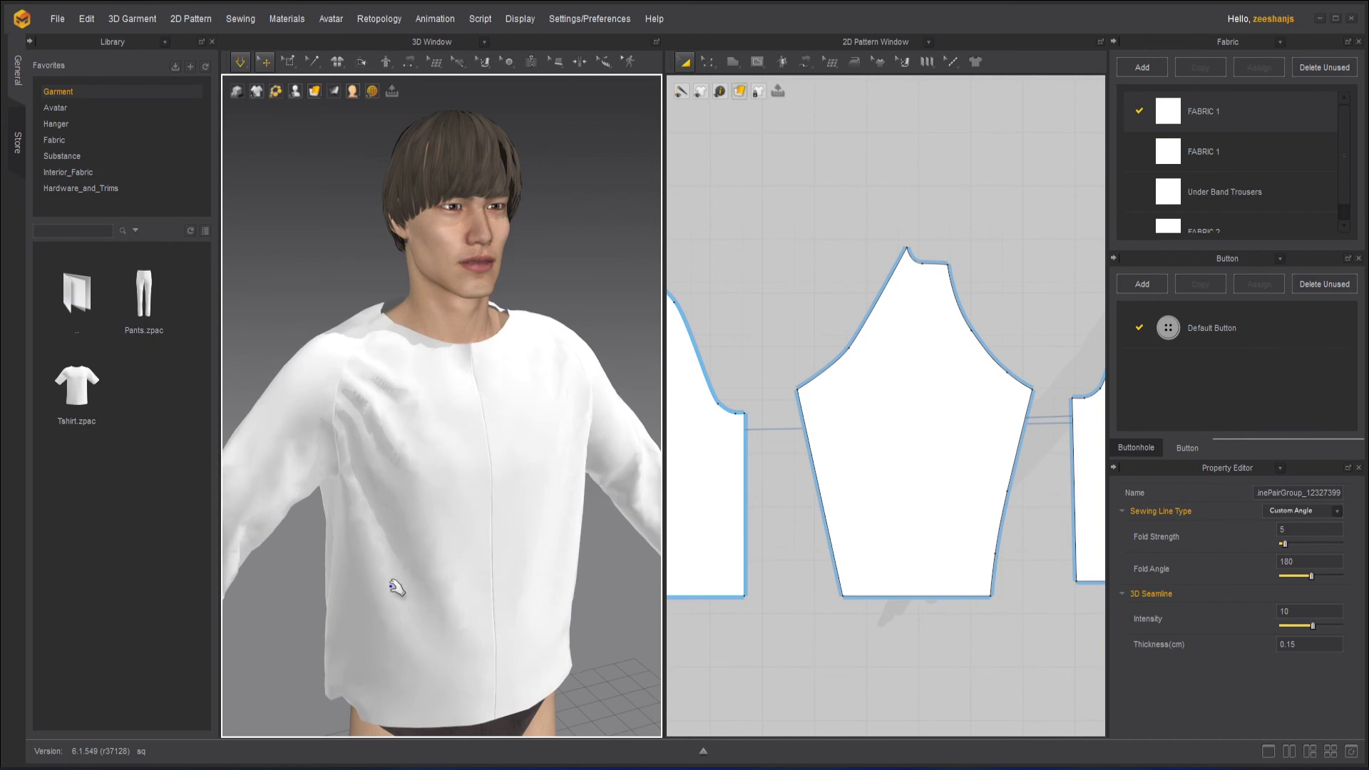
Tug the lower outer corners of both front panels during the simulation to straighten the hem.
scroll(421, 447, down, 3)
click(365, 607)
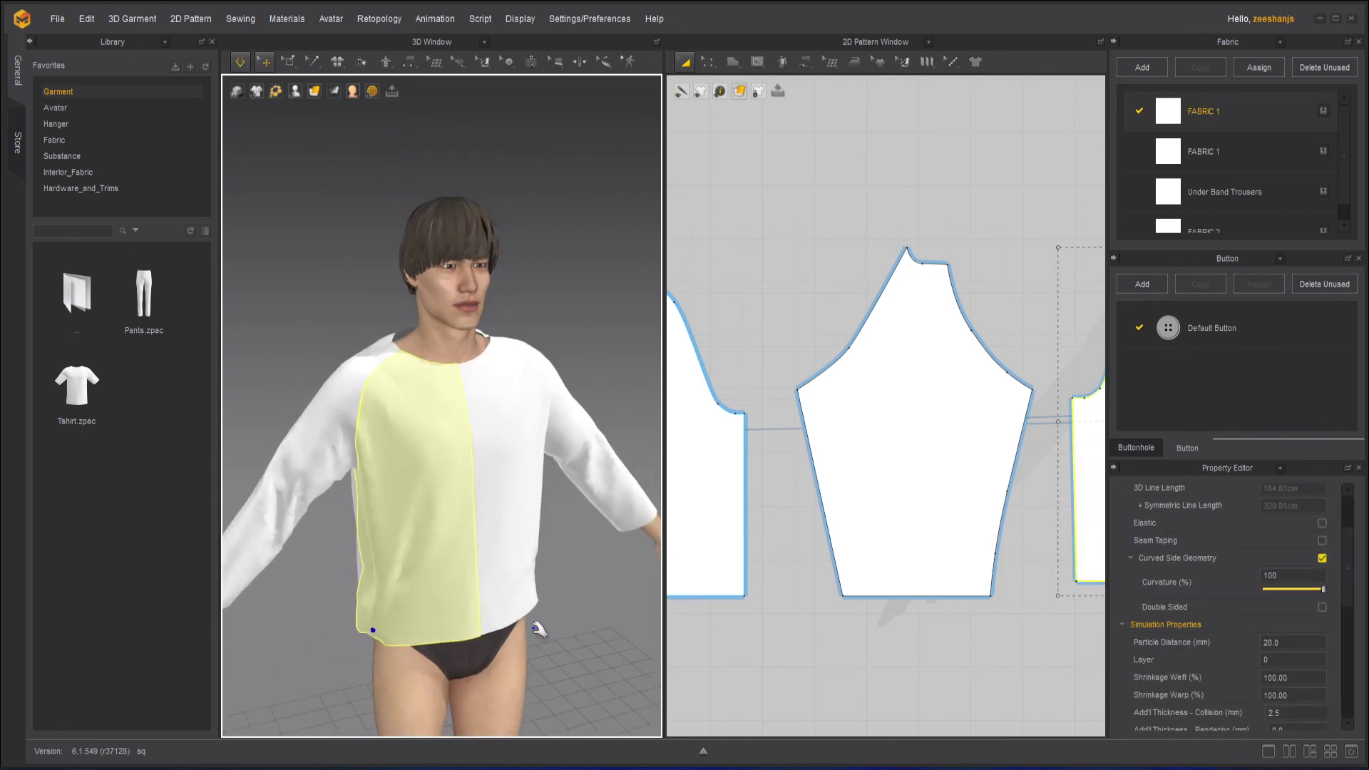
click(581, 638)
right_drag(581, 638, 511, 596)
click(551, 600)
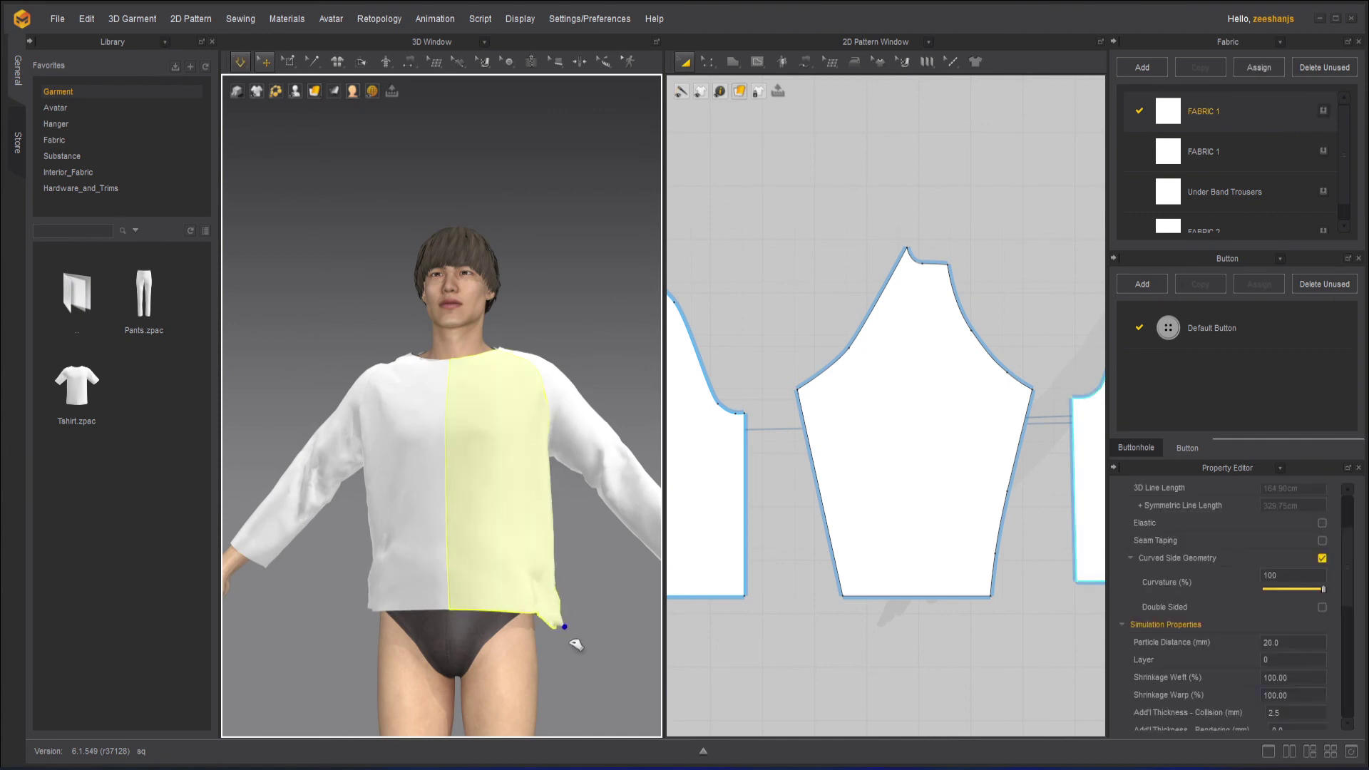
drag(546, 604, 538, 593)
drag(370, 600, 352, 632)
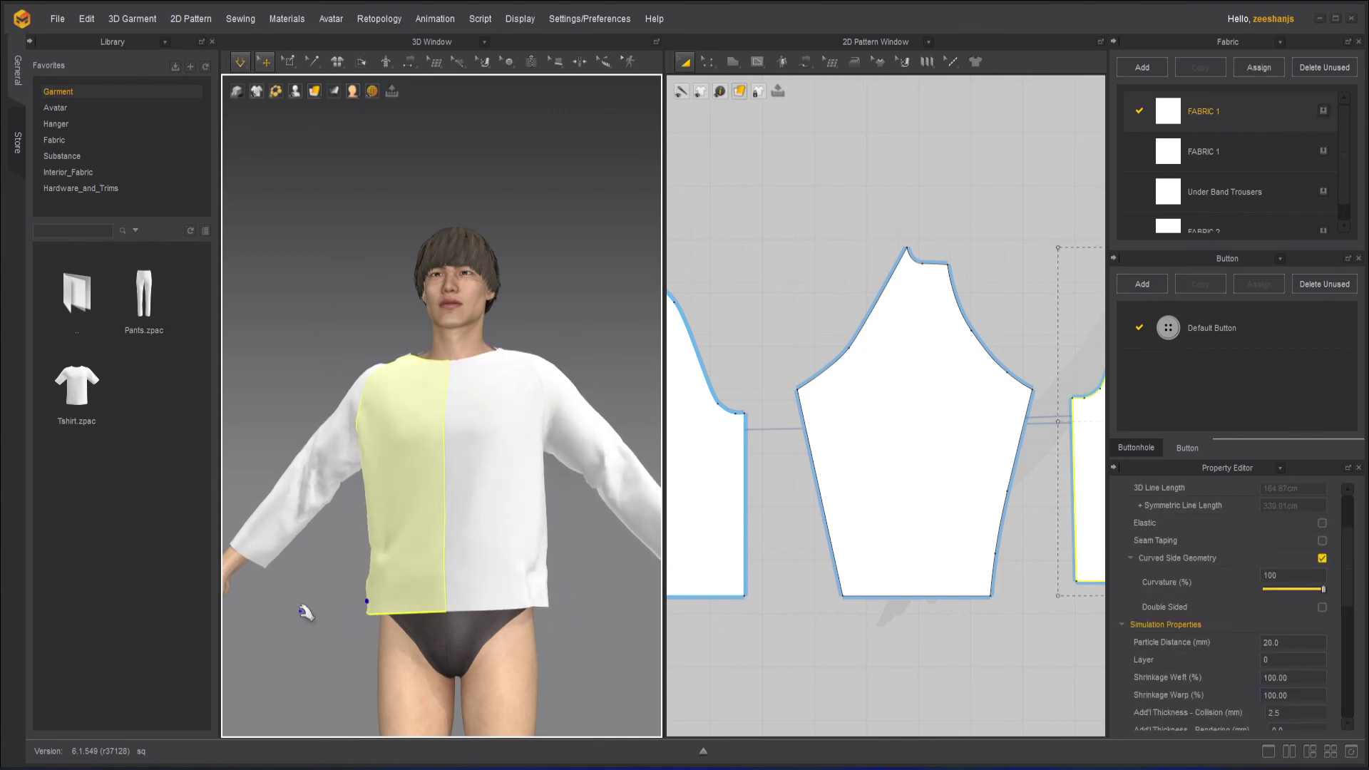
Pull the right front panel near its hem outward from the body during the simulation, and deselect it.
right_drag(305, 608, 416, 594)
click(465, 596)
click(415, 596)
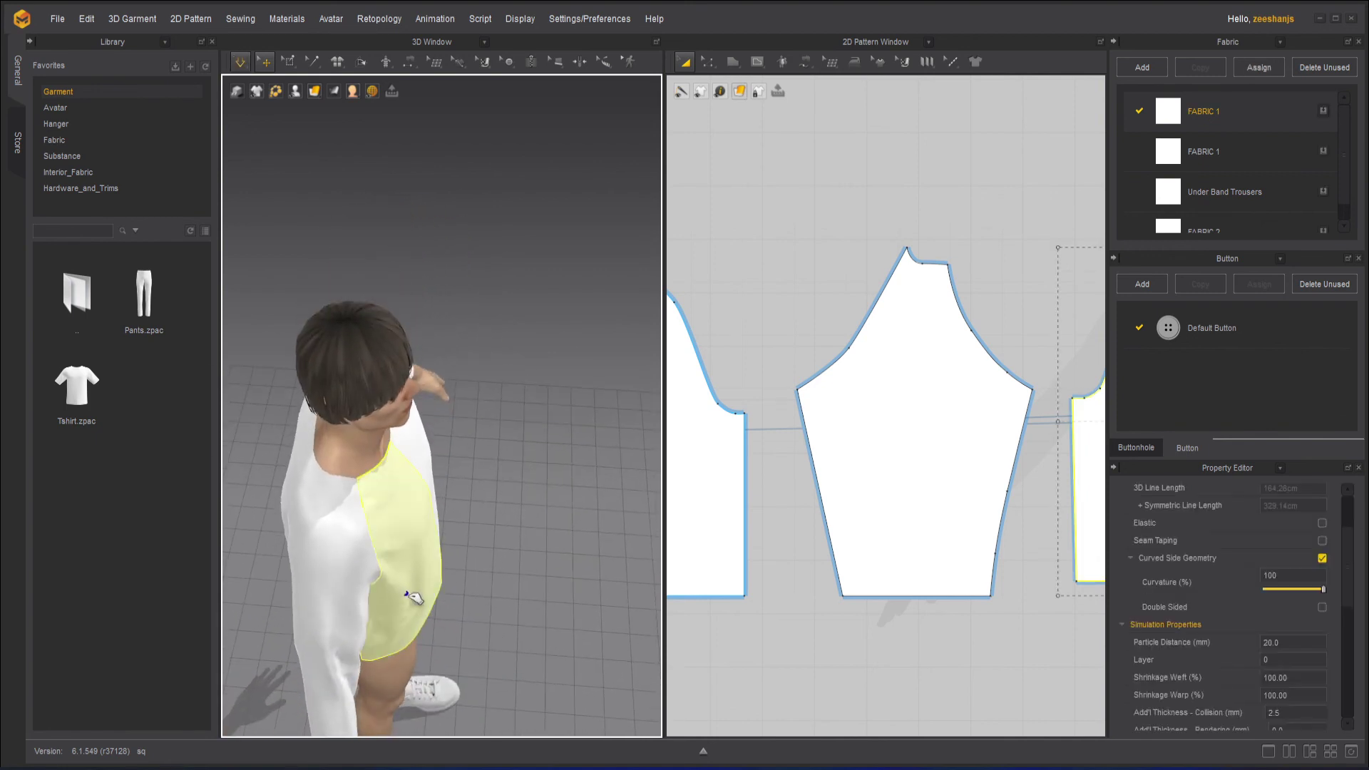
drag(443, 605, 446, 607)
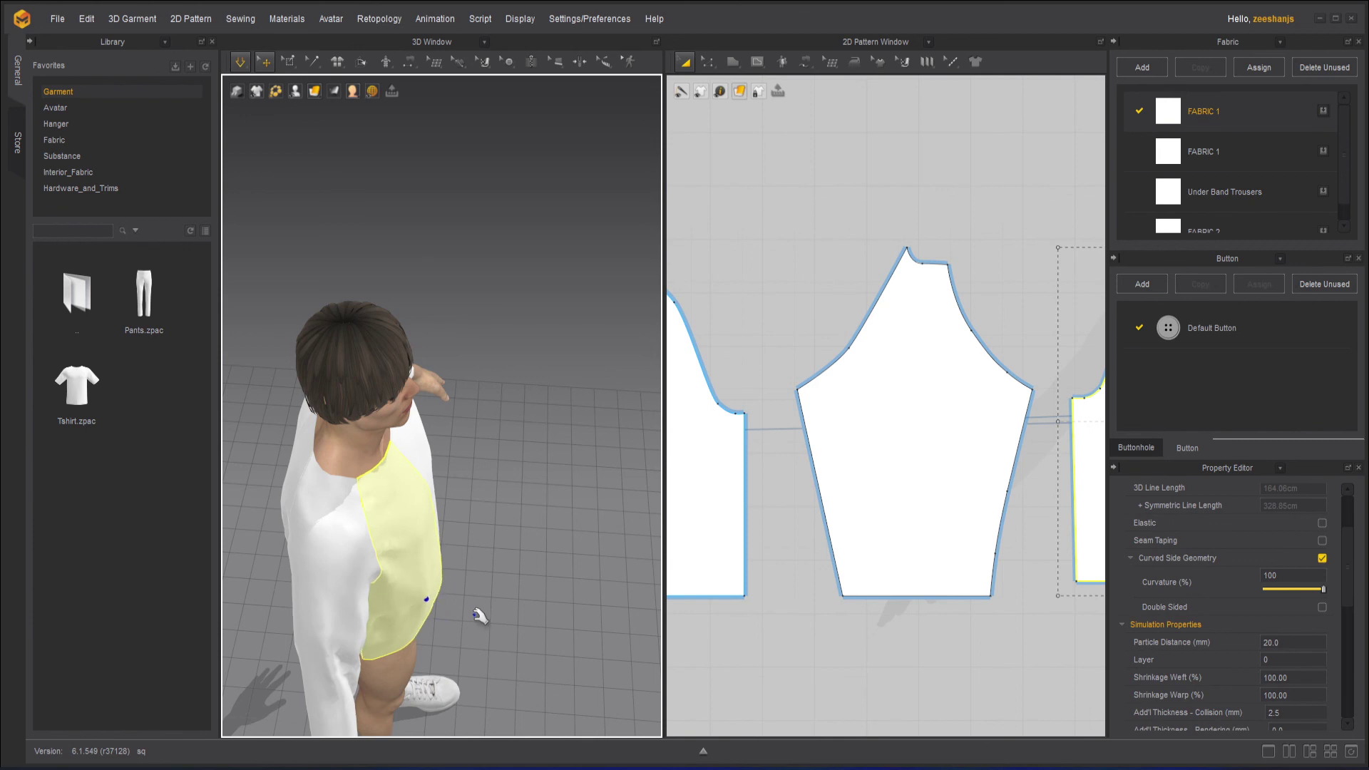
click(464, 616)
Tug the avatar's right sleeve to settle it, stop the simulation, and inspect the neckline and shoulder seams.
right_drag(450, 618, 626, 529)
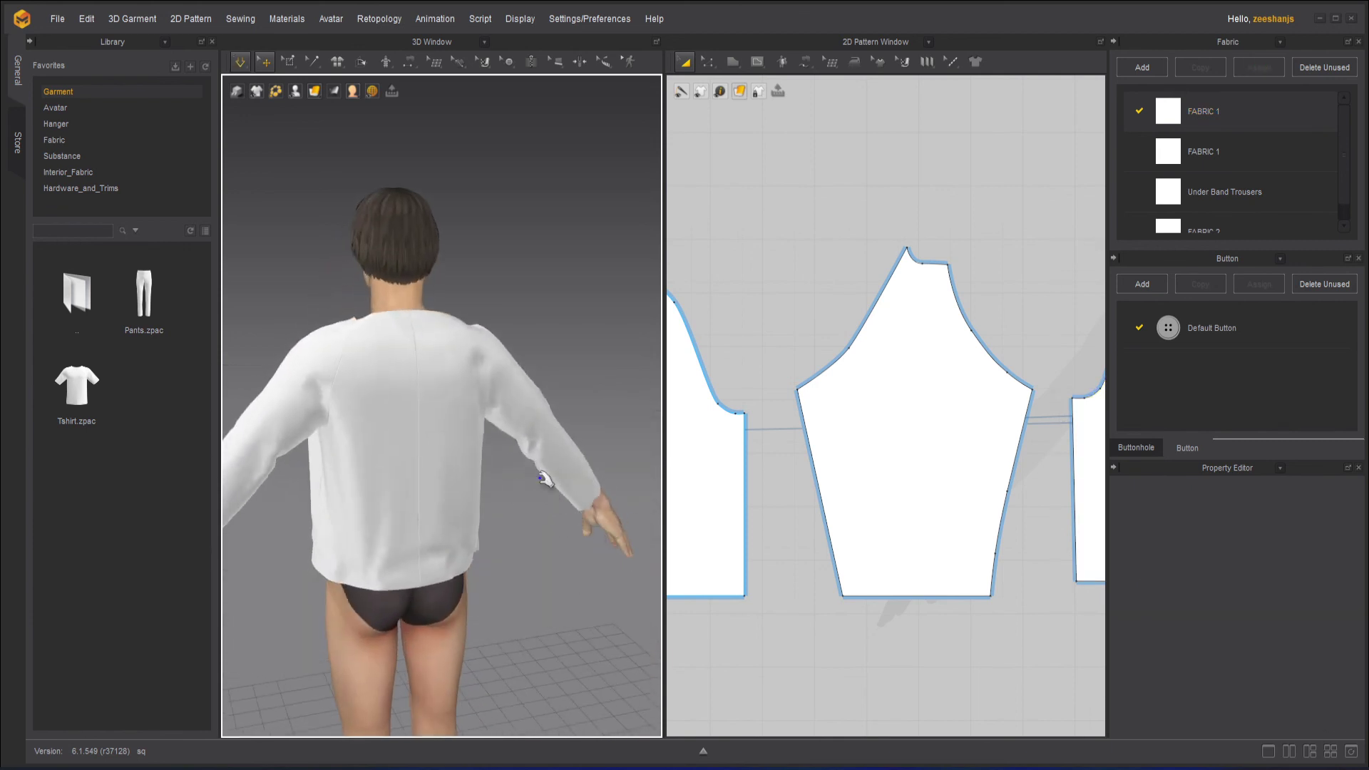
right_drag(551, 464, 515, 451)
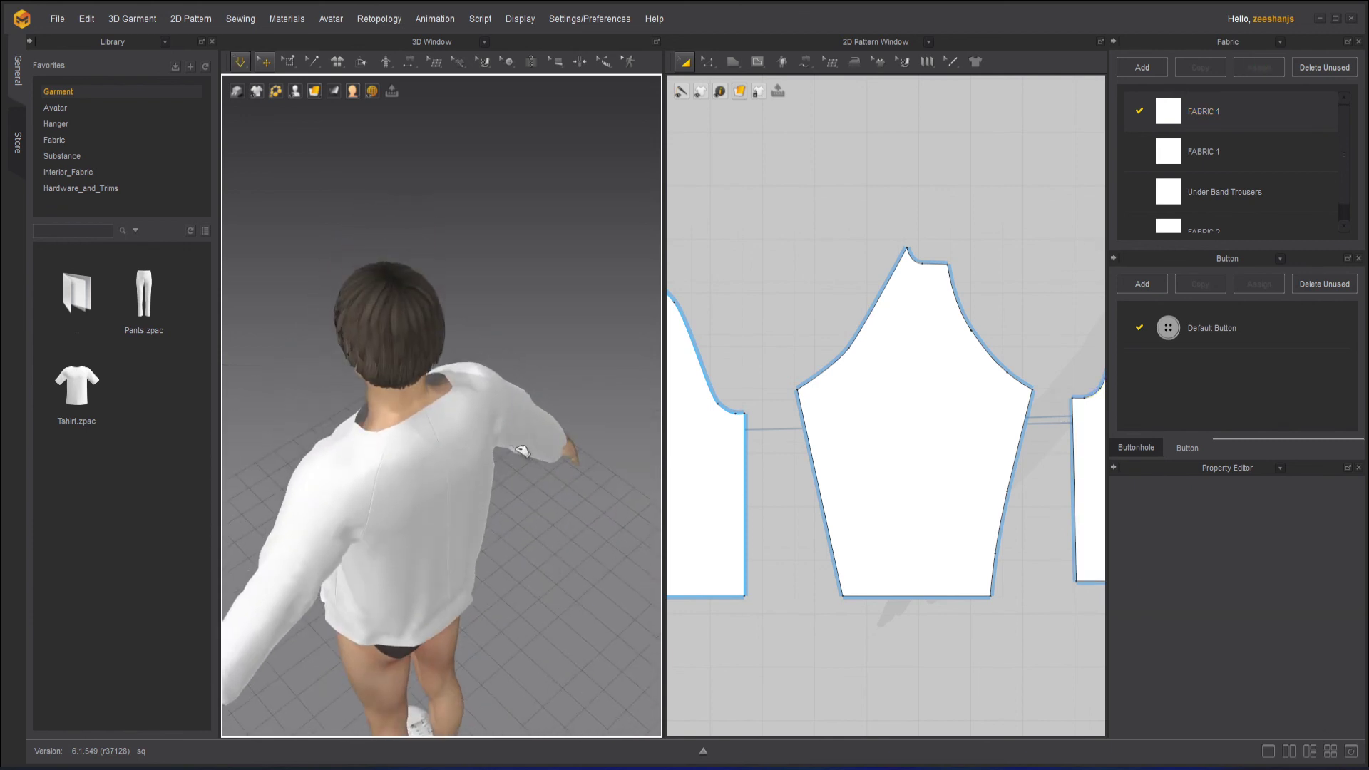
drag(517, 449, 542, 522)
click(545, 482)
right_drag(494, 530, 465, 466)
scroll(465, 466, up, 10)
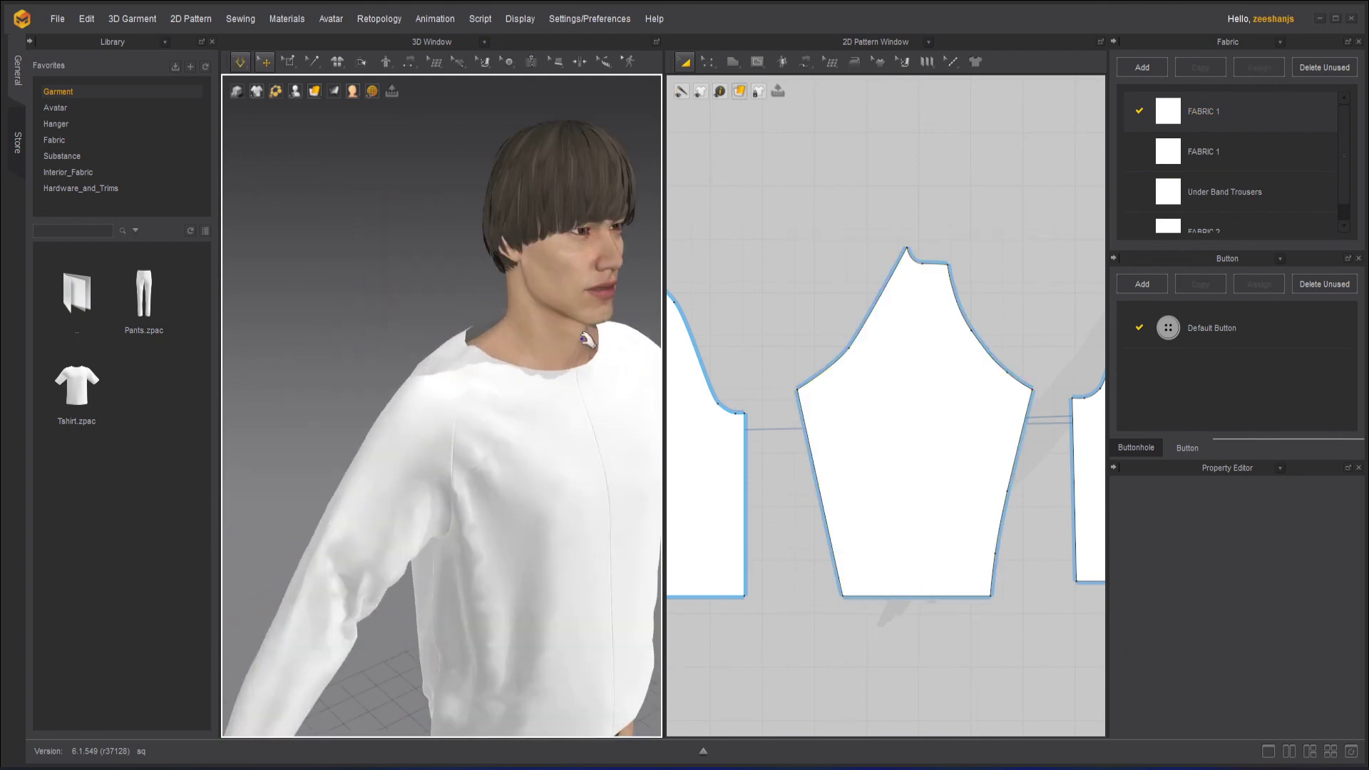
right_drag(563, 349, 489, 419)
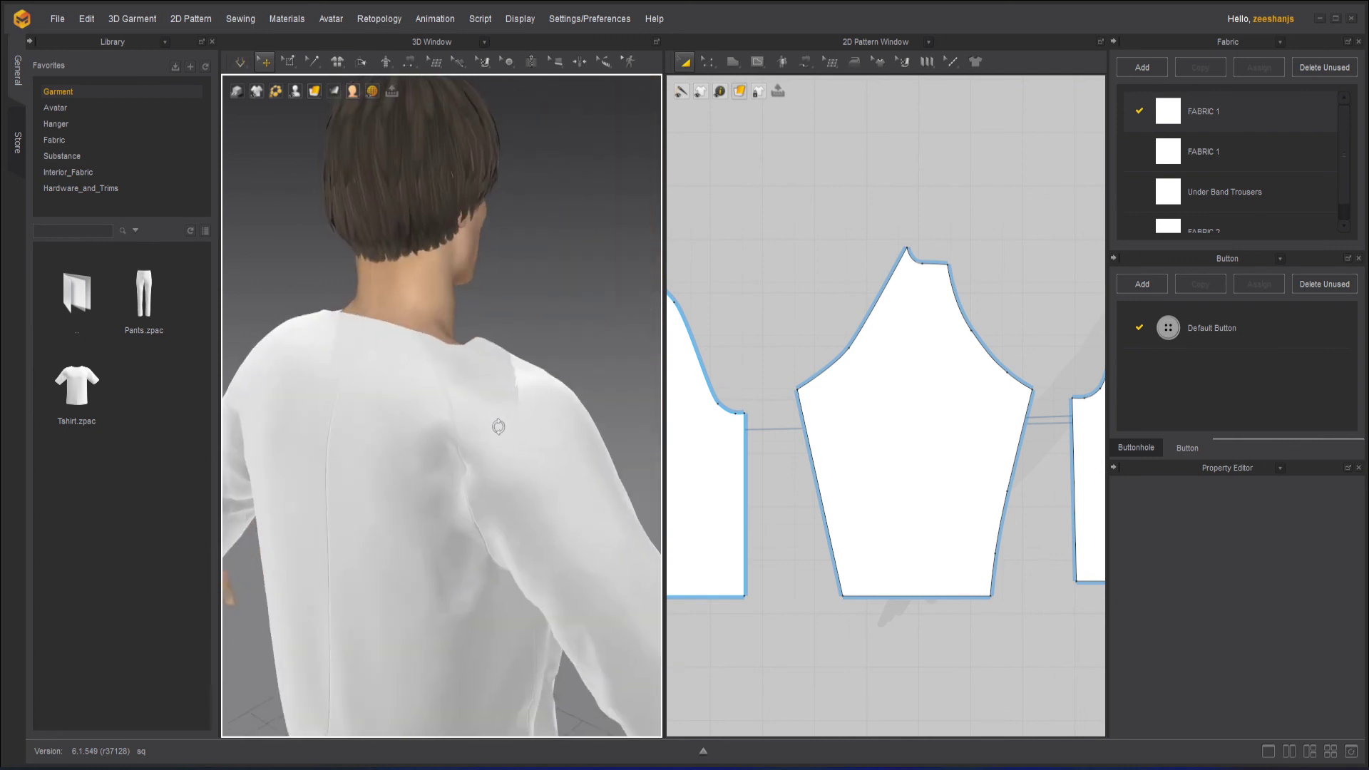
Tug the hem's lower corner on the avatar's right side slightly downward during the simulation, deselect it, and stop the simulation.
right_drag(473, 520, 461, 372)
scroll(461, 445, down, 10)
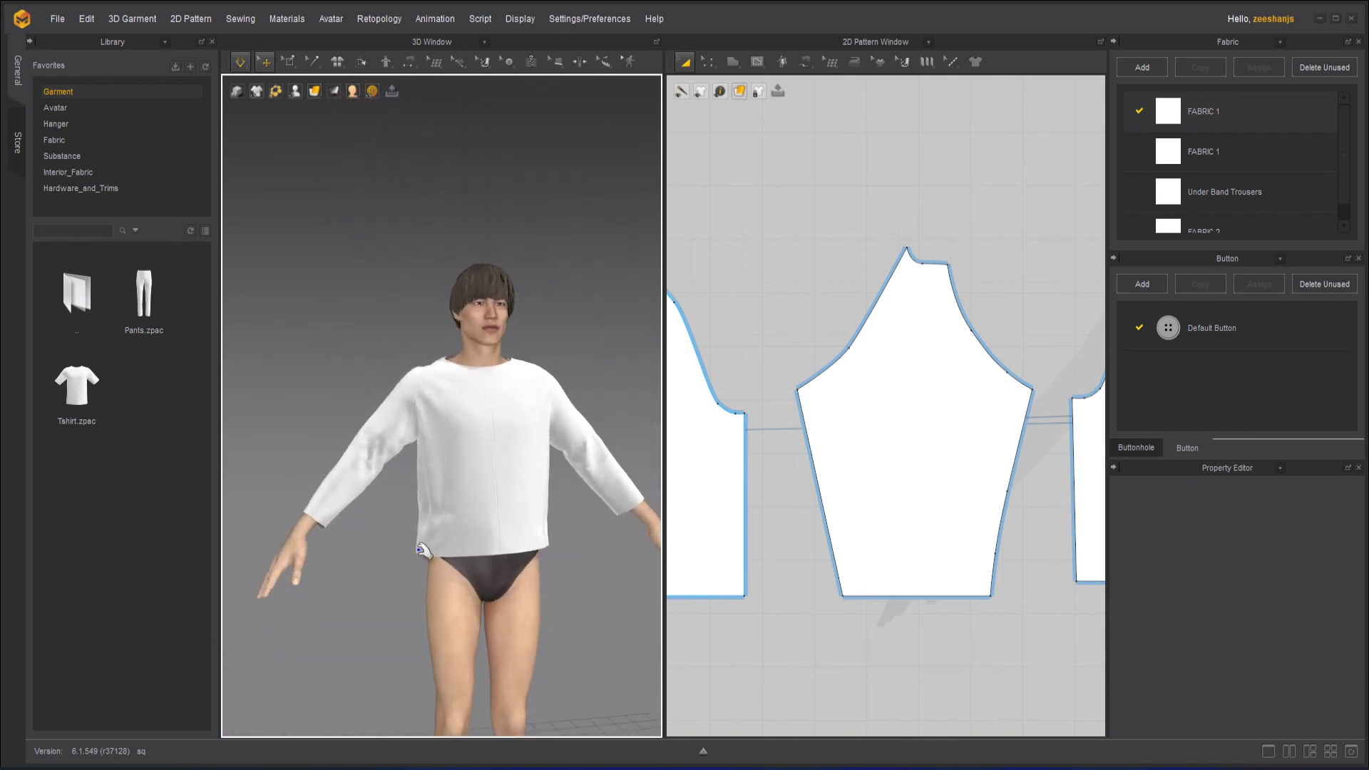
drag(421, 550, 421, 562)
click(565, 554)
key(space)
middle_drag(497, 483, 458, 490)
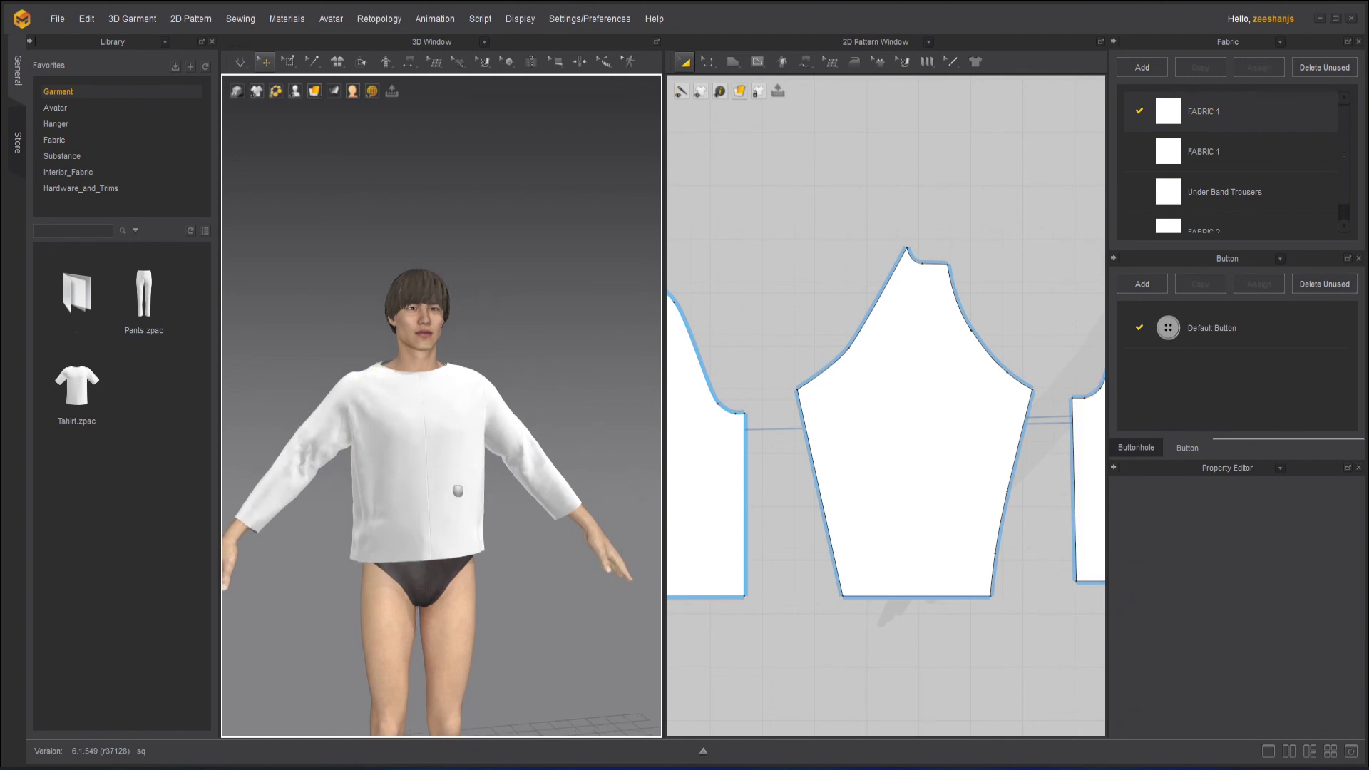
Examine the drape of the jacket's front, sleeves and hem on the avatar from the front and its right side.
scroll(430, 437, up, 4)
right_drag(430, 434, 547, 391)
scroll(528, 395, up, 2)
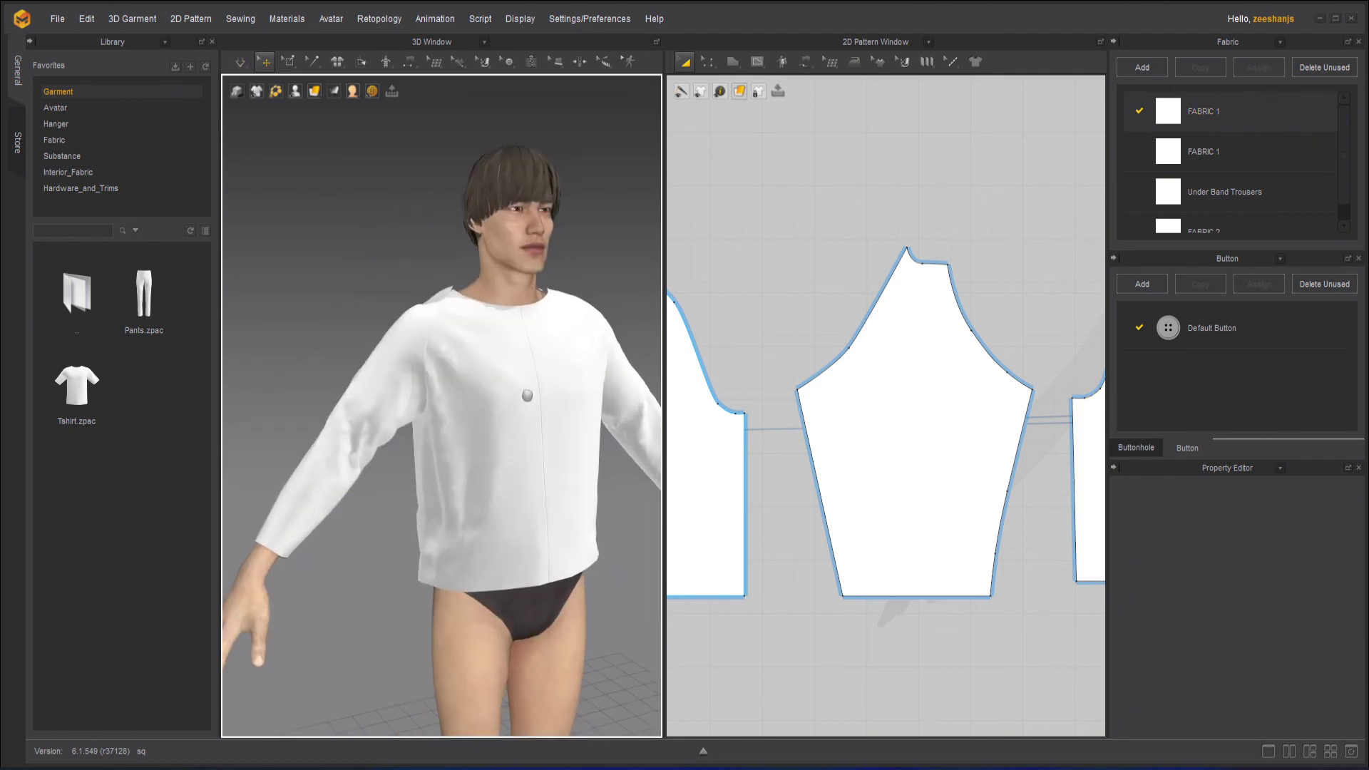
right_drag(462, 388, 432, 374)
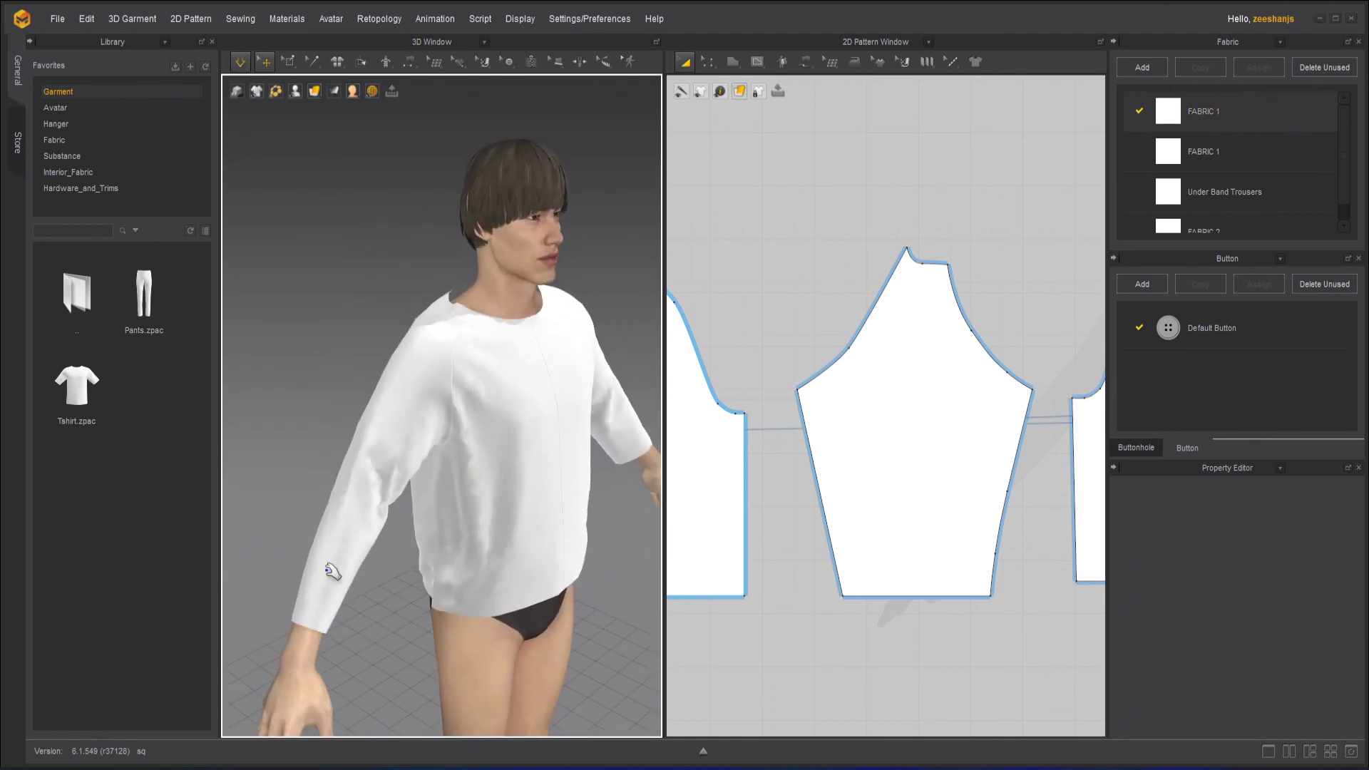
right_drag(479, 429, 492, 504)
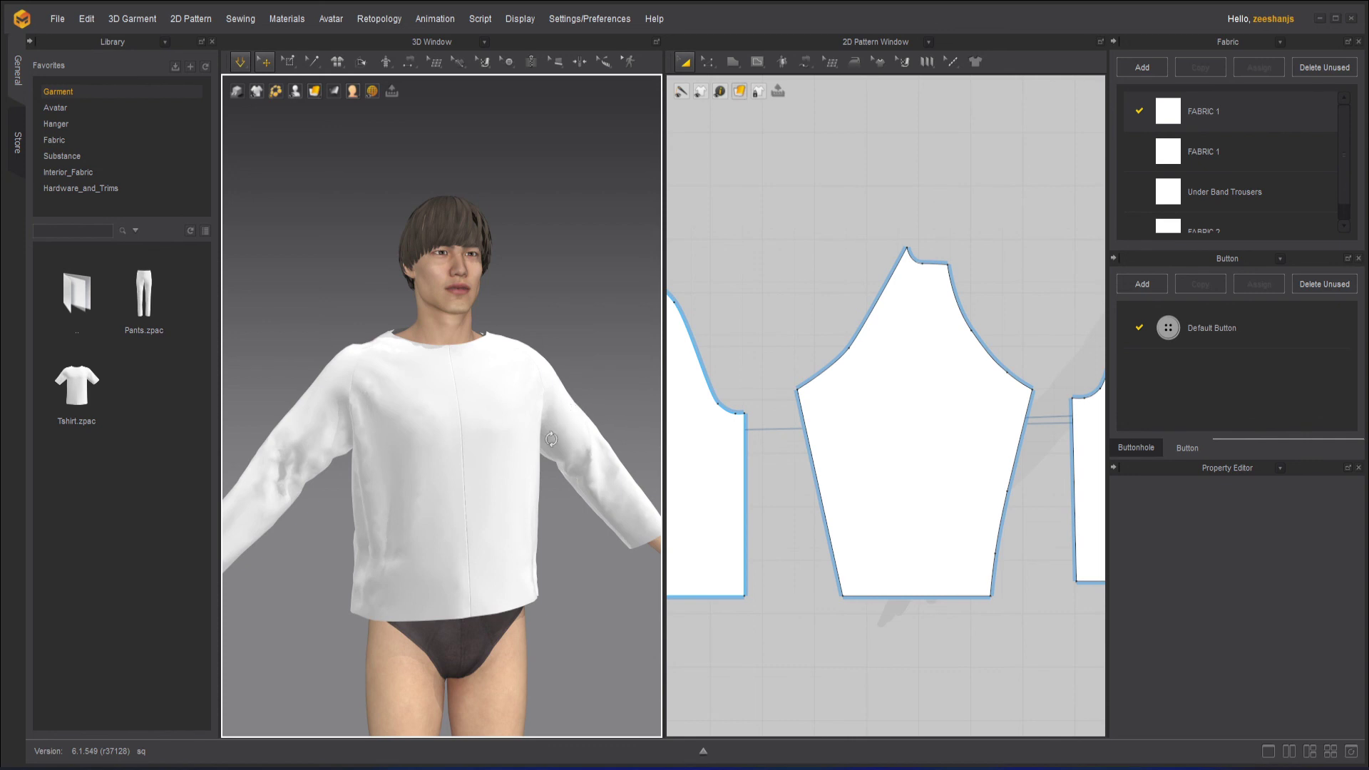
right_drag(552, 439, 585, 443)
scroll(611, 482, down, 5)
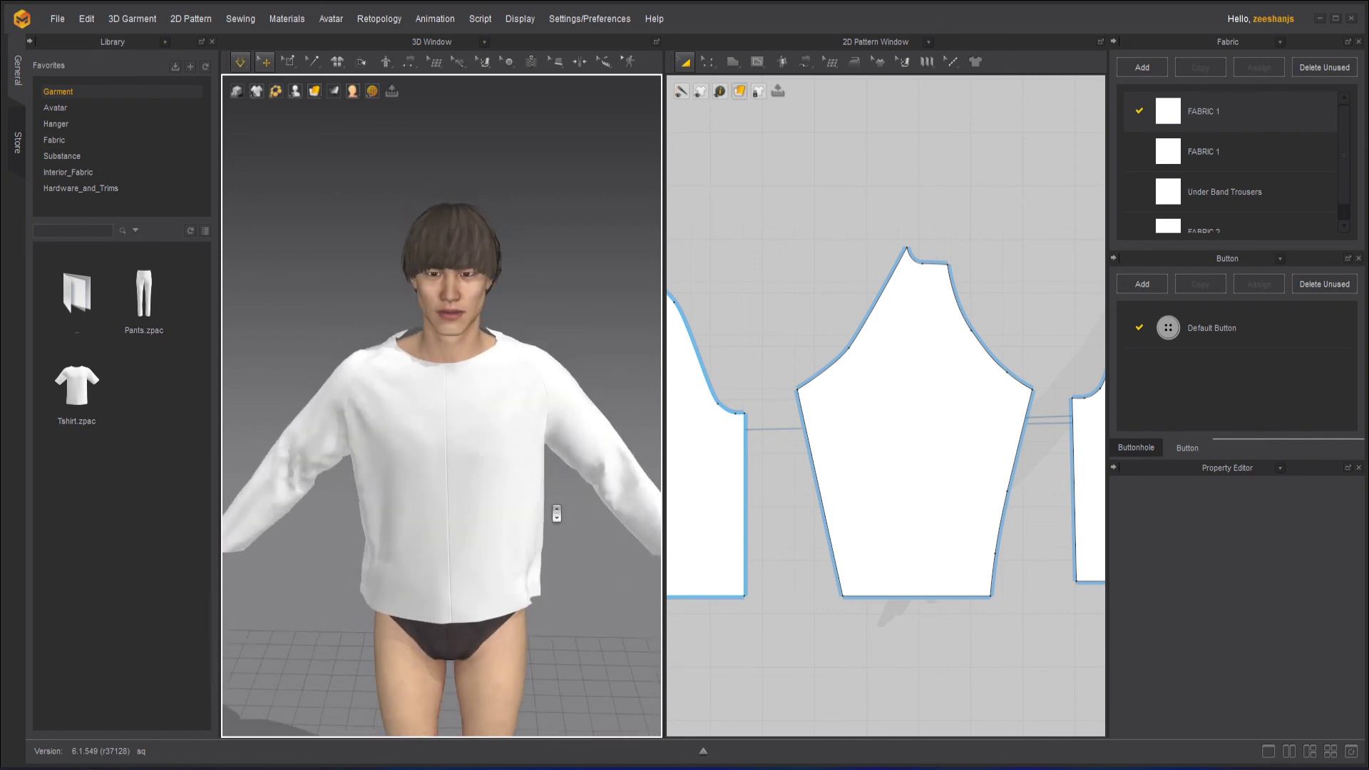
scroll(537, 473, up, 2)
right_drag(532, 444, 520, 504)
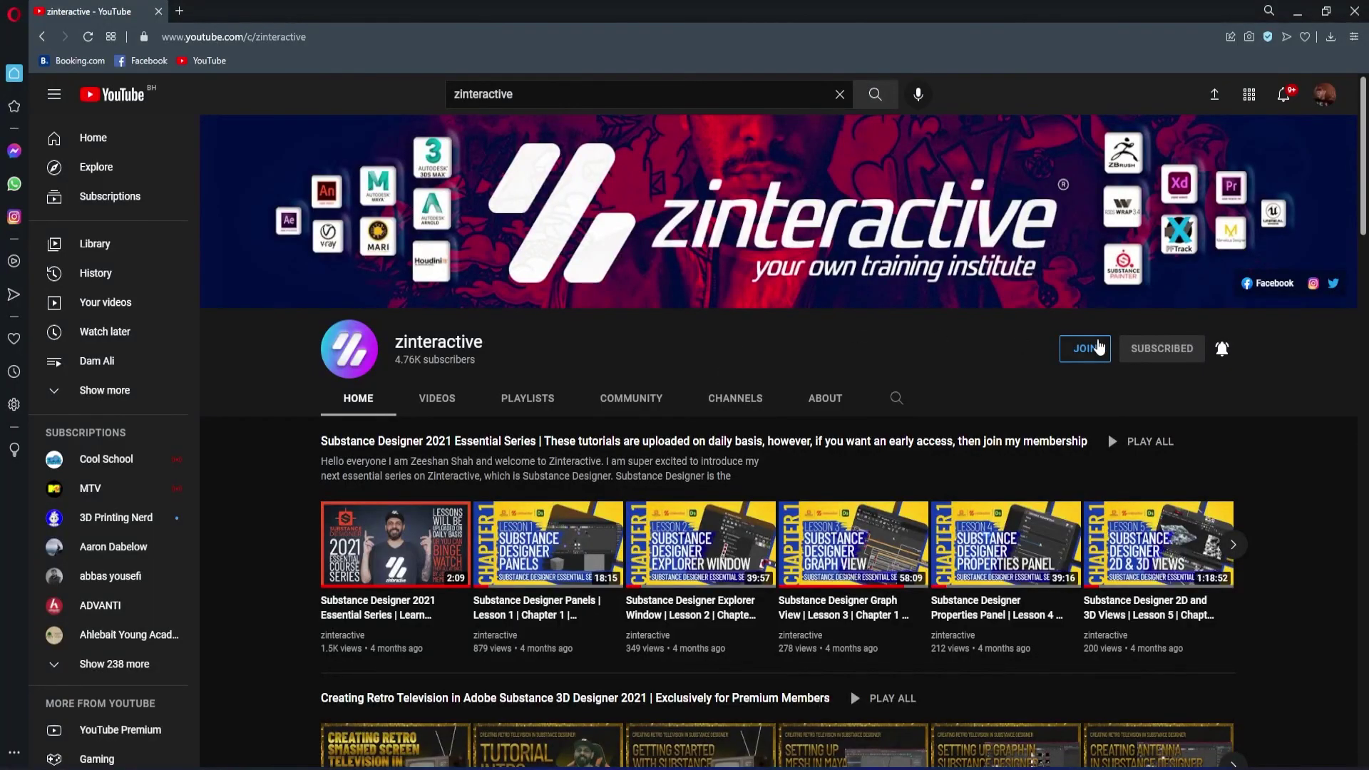
On YouTube, open the zinteractive channel's membership offer and view the Zi Early Bird Level and Zi Friends Level perks.
click(1098, 347)
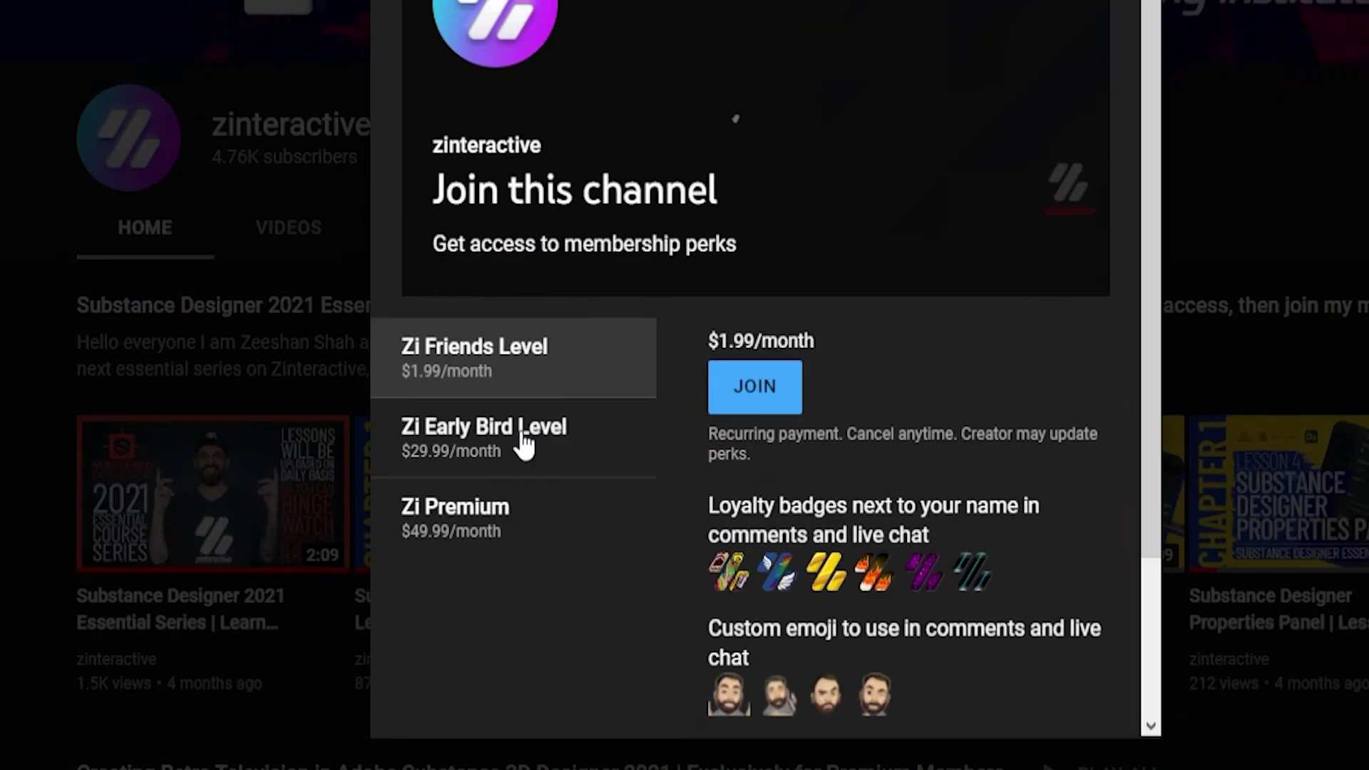
click(567, 509)
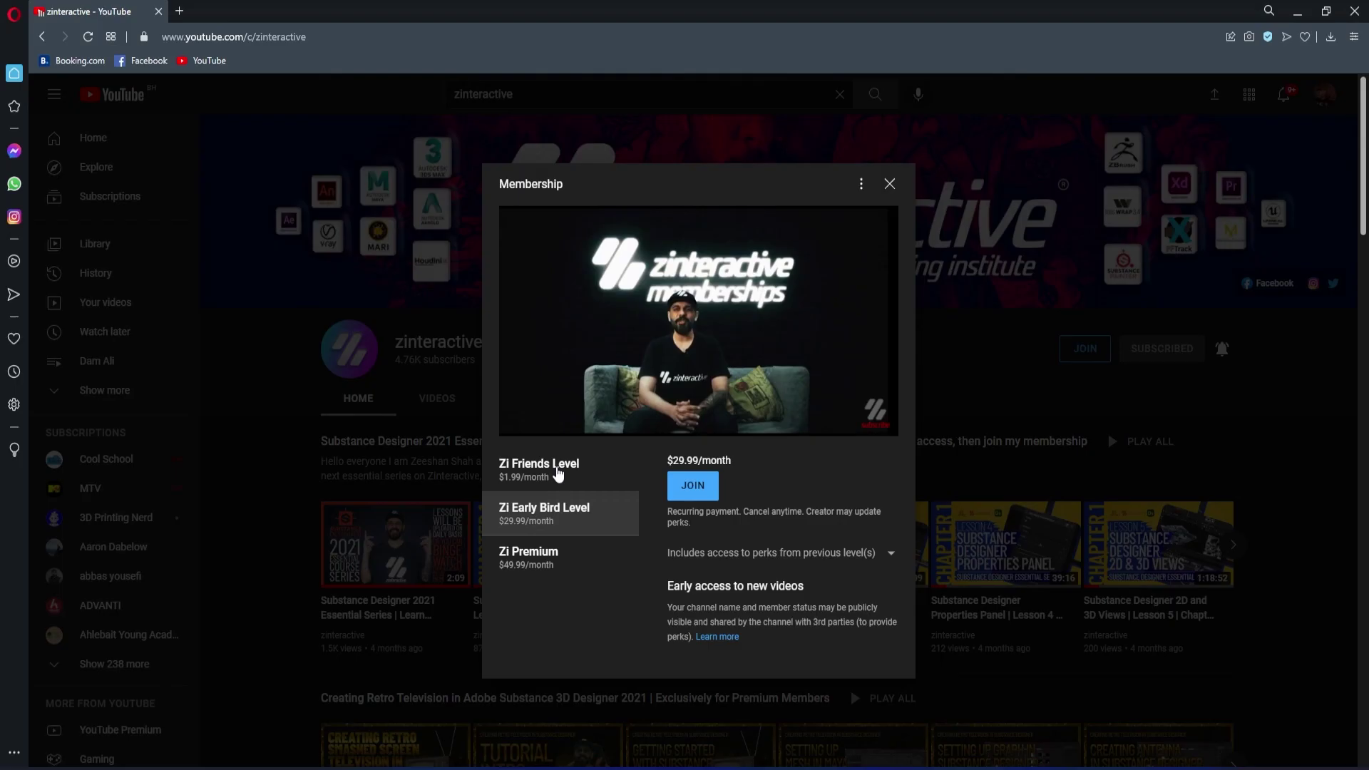
click(558, 472)
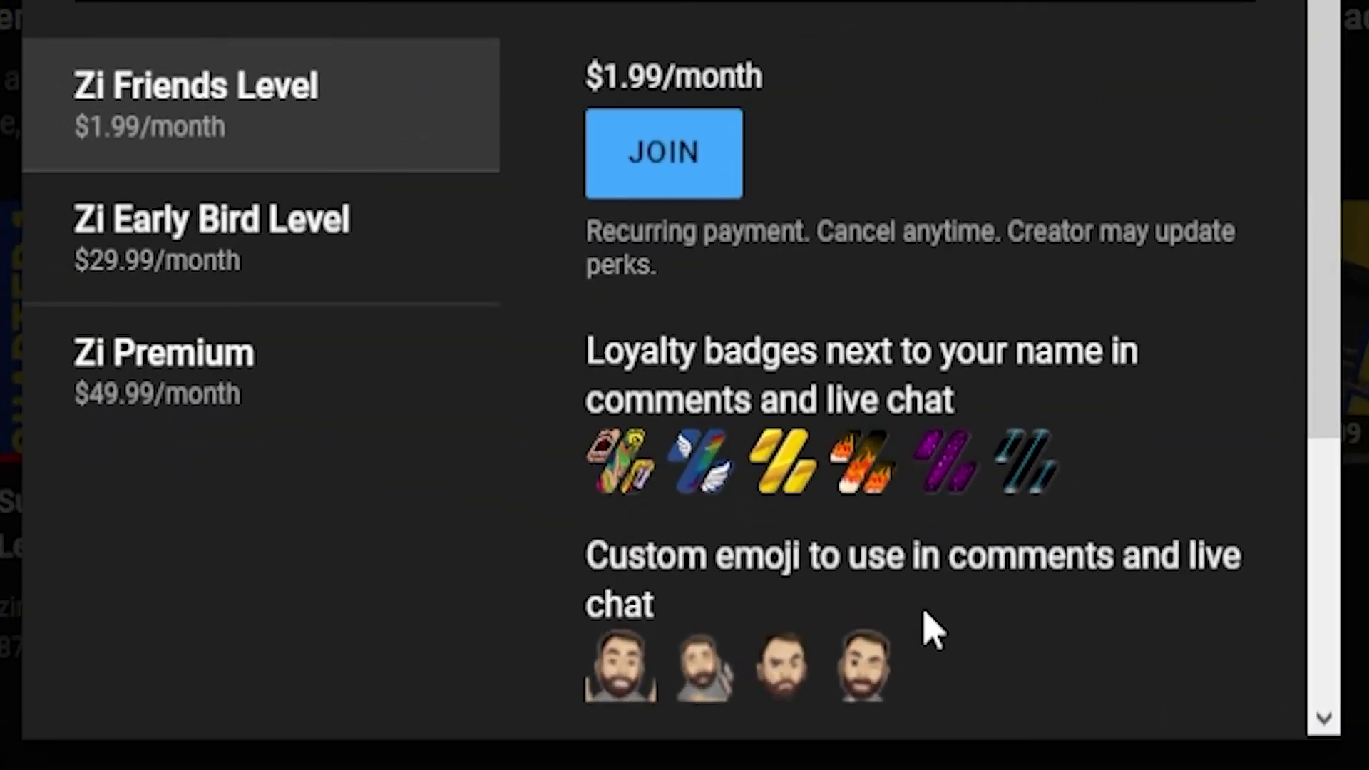